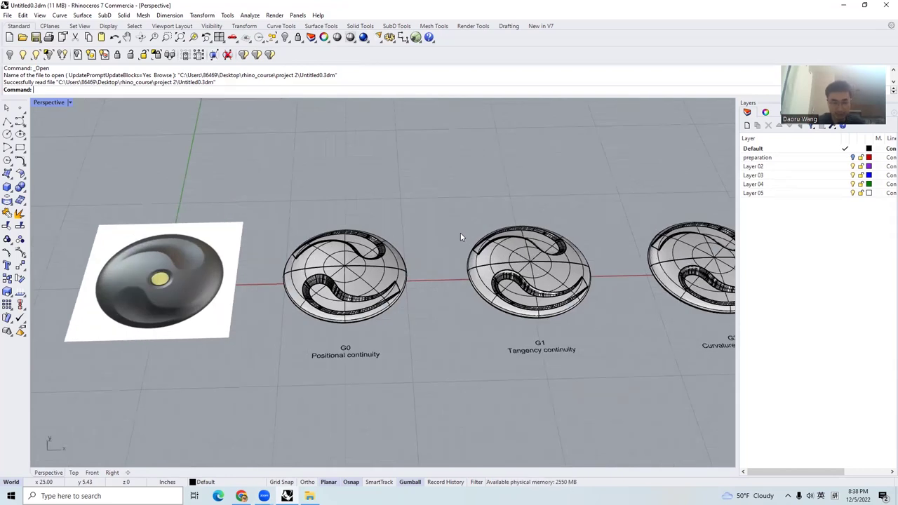
Look over the reference image and the row of disc models with different continuity types, from G0 onward
{"action": "scroll", "coordinate": [461, 244], "scroll_direction": "down", "scroll_amount": 2}
{"action": "right_click_drag", "start_coordinate": [461, 244], "coordinate": [449, 232]}
{"action": "scroll", "coordinate": [356, 255], "scroll_direction": "up", "scroll_amount": 6}
{"action": "scroll", "coordinate": [356, 255], "scroll_direction": "down", "scroll_amount": 5}
{"action": "scroll", "coordinate": [437, 251], "scroll_direction": "down", "scroll_amount": 2}
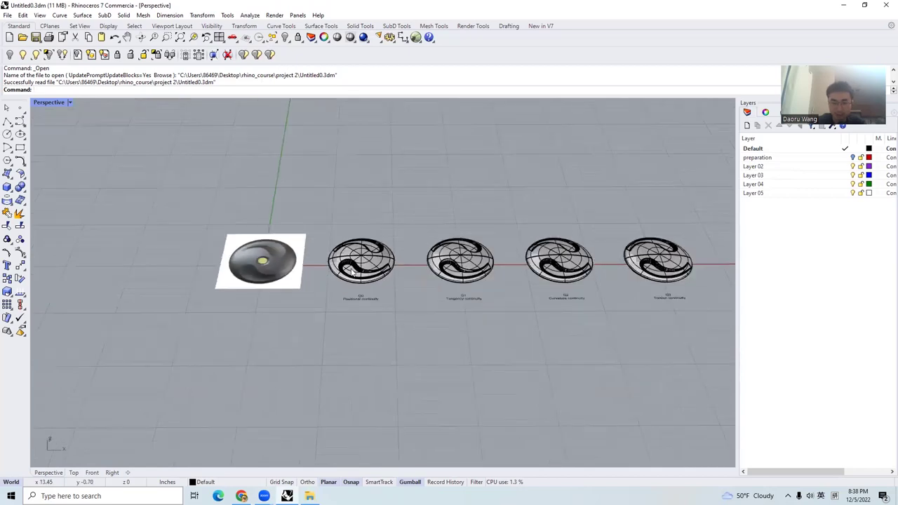
{"action": "scroll", "coordinate": [360, 269], "scroll_direction": "up", "scroll_amount": 3}
{"action": "scroll", "coordinate": [362, 272], "scroll_direction": "up", "scroll_amount": 1}
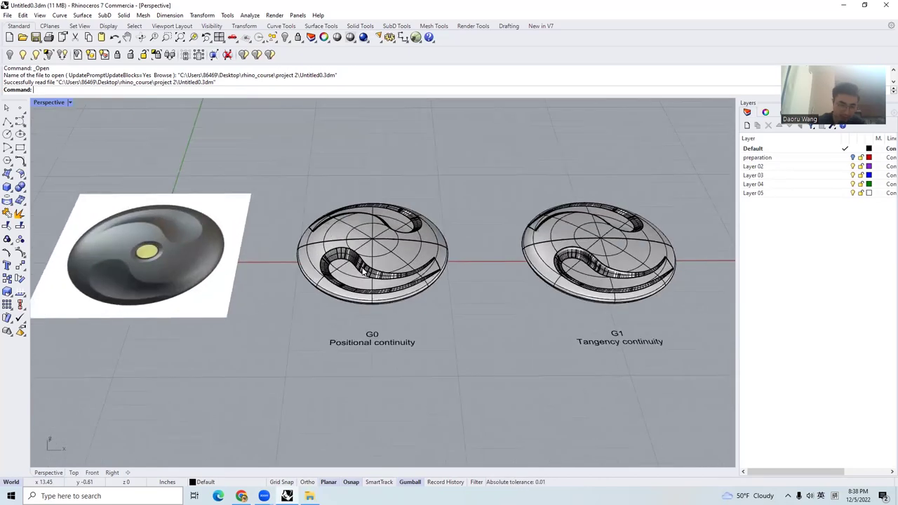
{"action": "scroll", "coordinate": [416, 300], "scroll_direction": "up", "scroll_amount": 3}
{"action": "scroll", "coordinate": [417, 300], "scroll_direction": "down", "scroll_amount": 1}
Switch to Chrome and review the Continuity Types, Creating A Transitional Surface and Class A Quality Surfacing pages
{"action": "key", "text": "alt+Tab"}
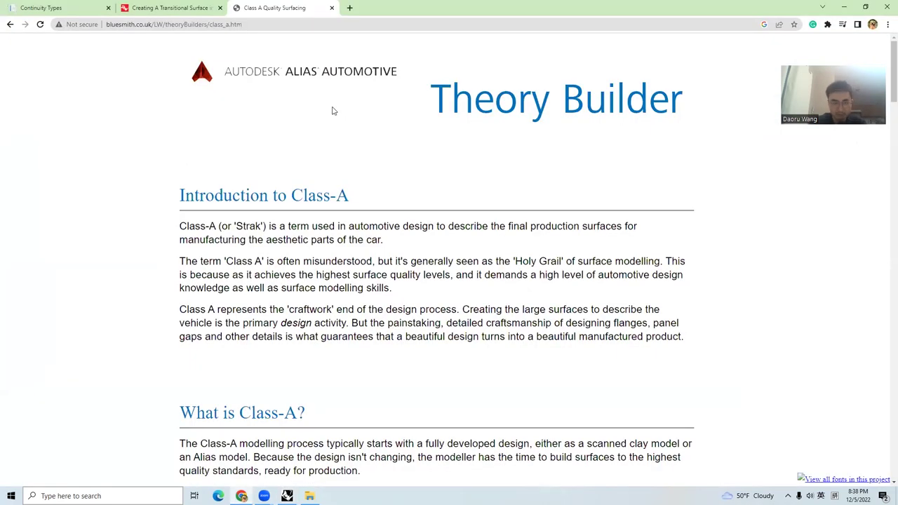
{"action": "left_click", "coordinate": [168, 7]}
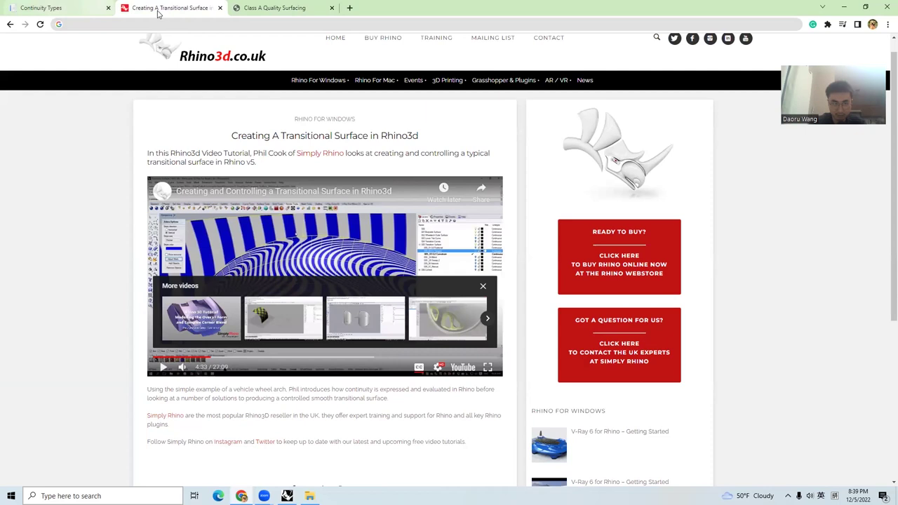
{"action": "left_click", "coordinate": [85, 6]}
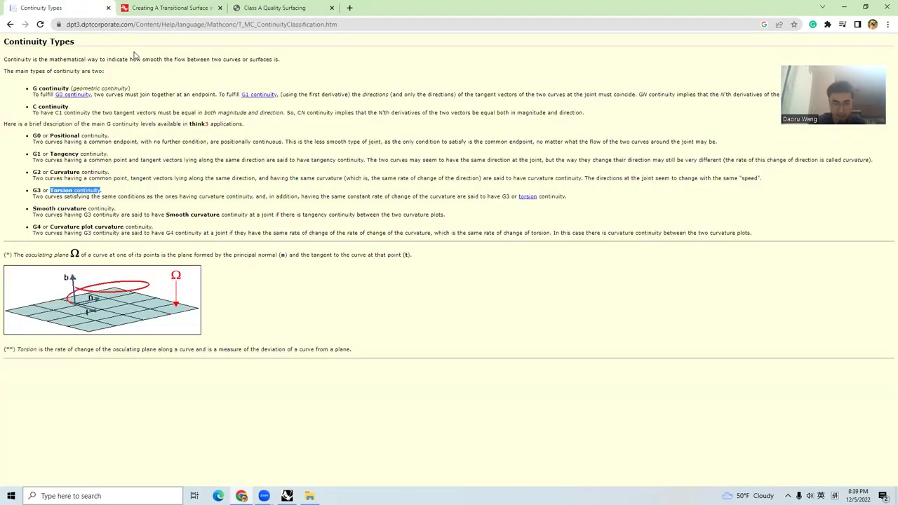
{"action": "left_click", "coordinate": [165, 9]}
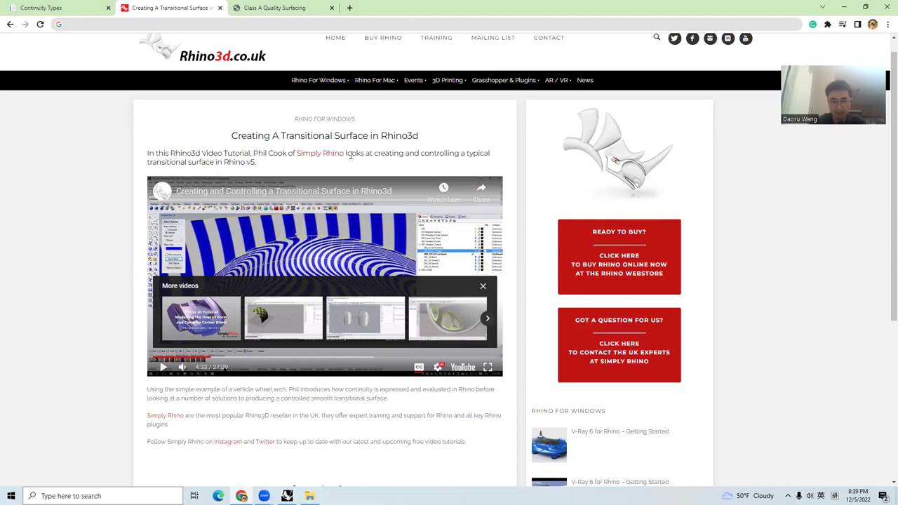
{"action": "left_click", "coordinate": [312, 8]}
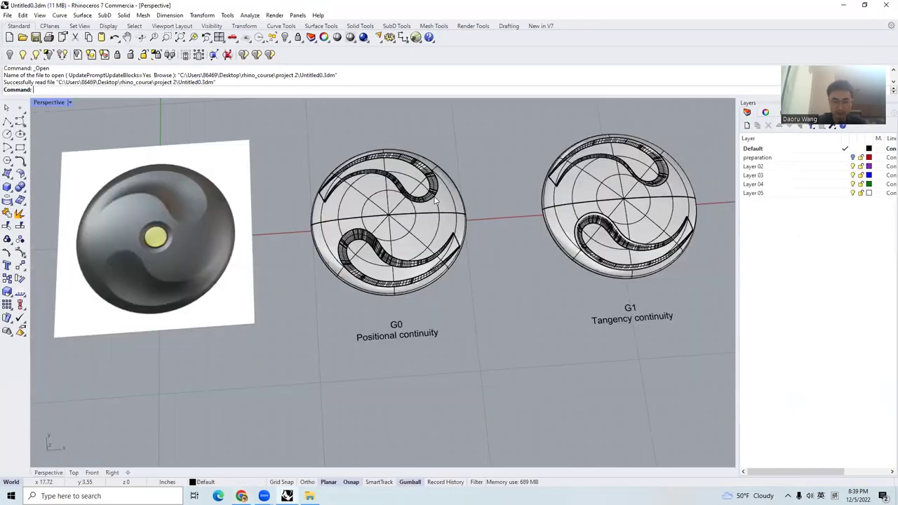
Switch back to Rhino and explode the G0 Positional continuity disc into separate surfaces
{"action": "scroll", "coordinate": [434, 214], "scroll_direction": "up", "scroll_amount": 2}
{"action": "scroll", "coordinate": [432, 223], "scroll_direction": "up", "scroll_amount": 2}
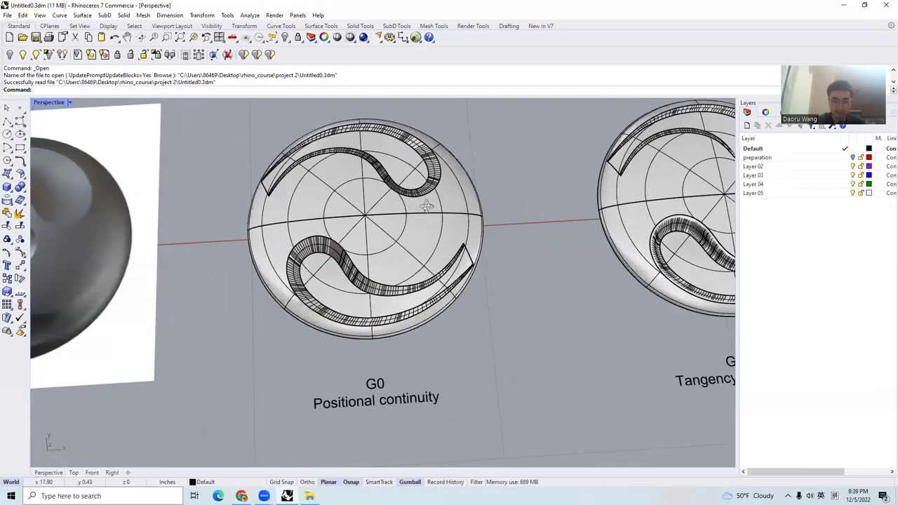
{"action": "right_click_drag", "start_coordinate": [423, 203], "coordinate": [411, 178]}
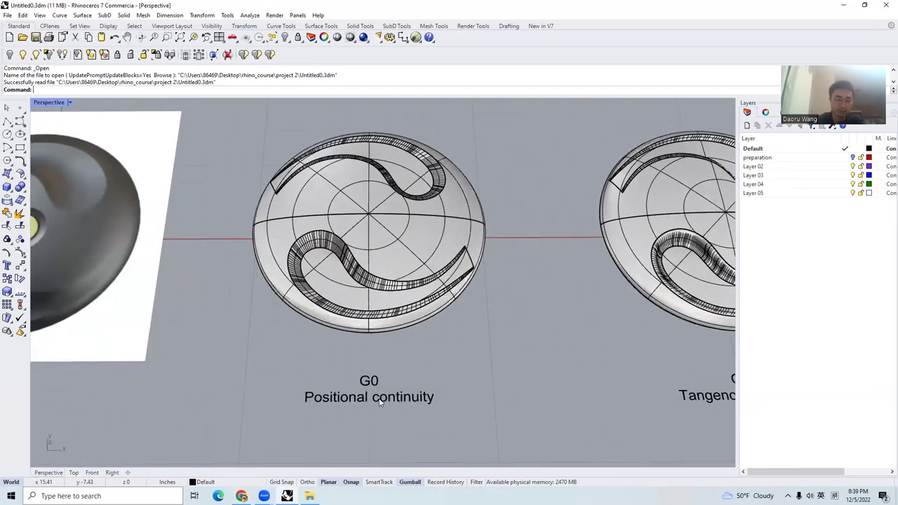
{"action": "scroll", "coordinate": [337, 281], "scroll_direction": "up", "scroll_amount": 4}
{"action": "right_click_drag", "start_coordinate": [324, 286], "coordinate": [329, 269]}
{"action": "scroll", "coordinate": [336, 264], "scroll_direction": "up", "scroll_amount": 3}
{"action": "left_click", "coordinate": [356, 263]}
{"action": "scroll", "coordinate": [359, 264], "scroll_direction": "down", "scroll_amount": 4}
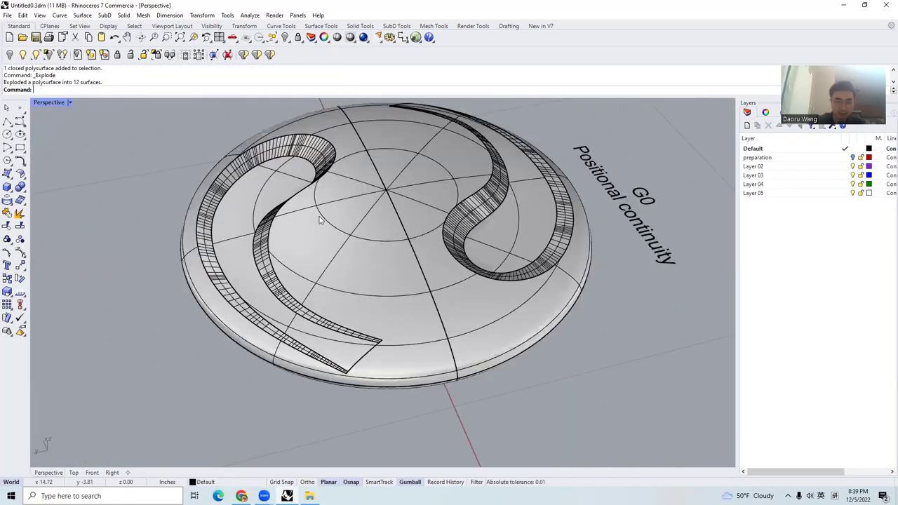
Check the separate surfaces of the G0 disc by selecting the curved transition strip and the adjoining dome surface, and clear the selection
{"action": "scroll", "coordinate": [356, 232], "scroll_direction": "up", "scroll_amount": 3}
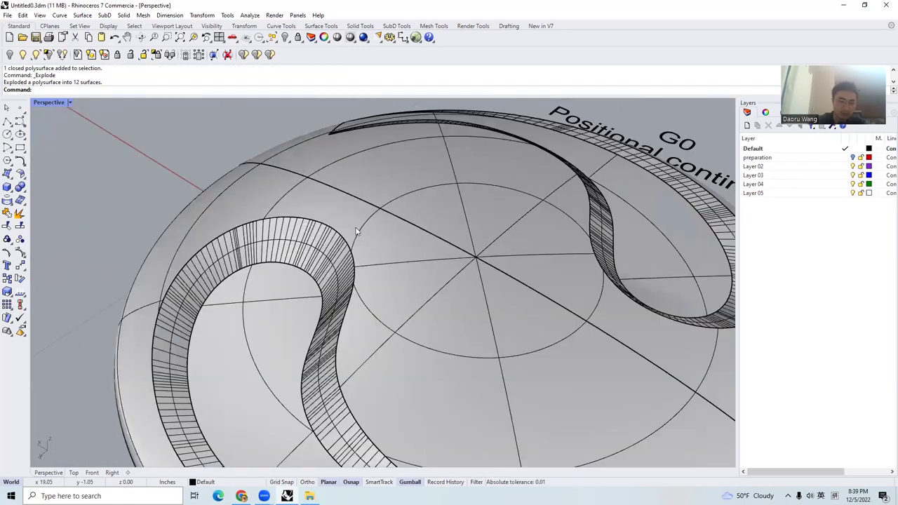
{"action": "left_click", "coordinate": [355, 236]}
{"action": "scroll", "coordinate": [389, 264], "scroll_direction": "up", "scroll_amount": 2}
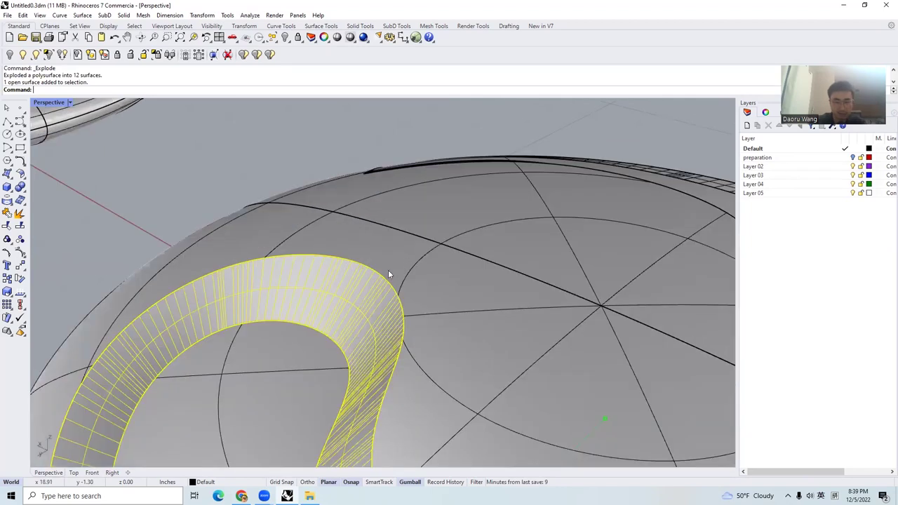
{"action": "scroll", "coordinate": [381, 276], "scroll_direction": "up", "scroll_amount": 3}
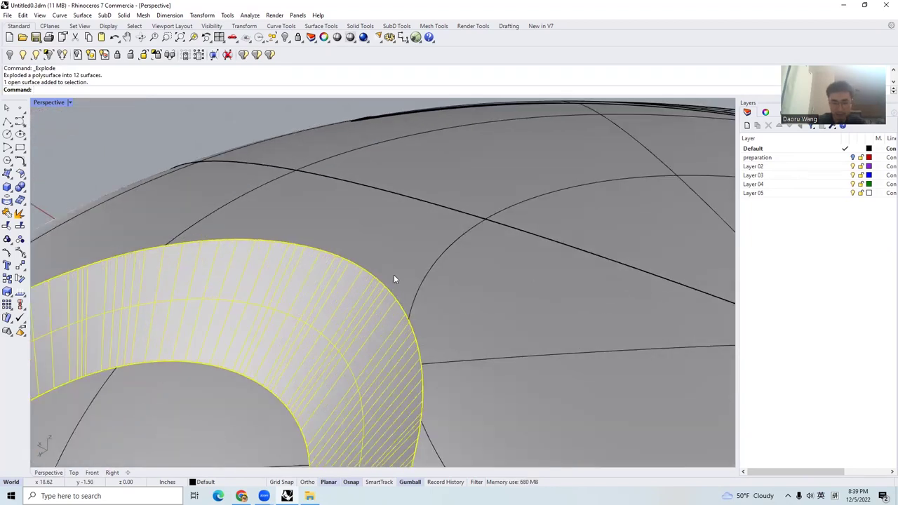
{"action": "key", "text": "Escape"}
{"action": "scroll", "coordinate": [392, 282], "scroll_direction": "down", "scroll_amount": 4}
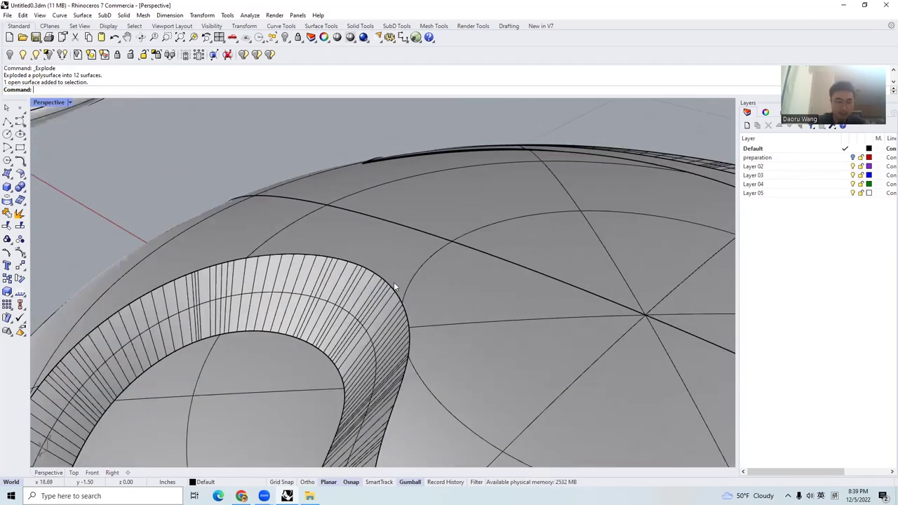
{"action": "scroll", "coordinate": [389, 291], "scroll_direction": "up", "scroll_amount": 3}
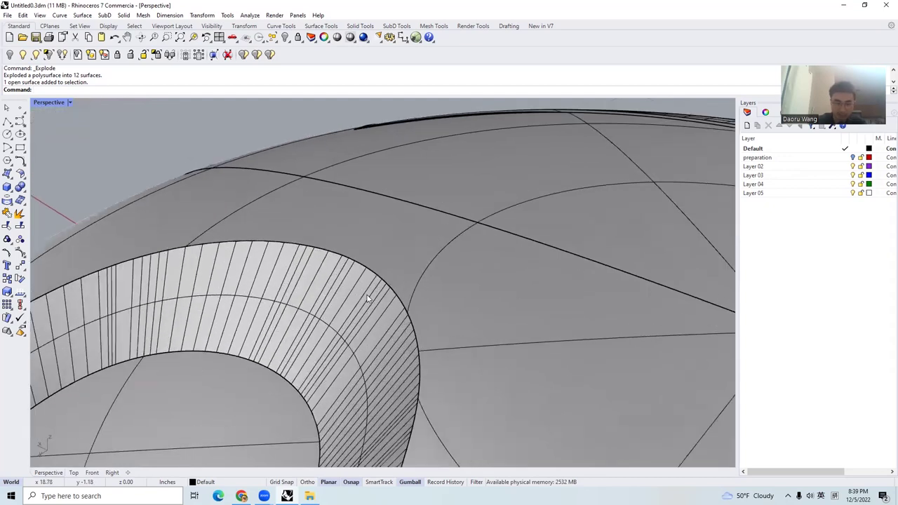
{"action": "left_click", "coordinate": [367, 297]}
{"action": "left_click", "coordinate": [403, 275]}
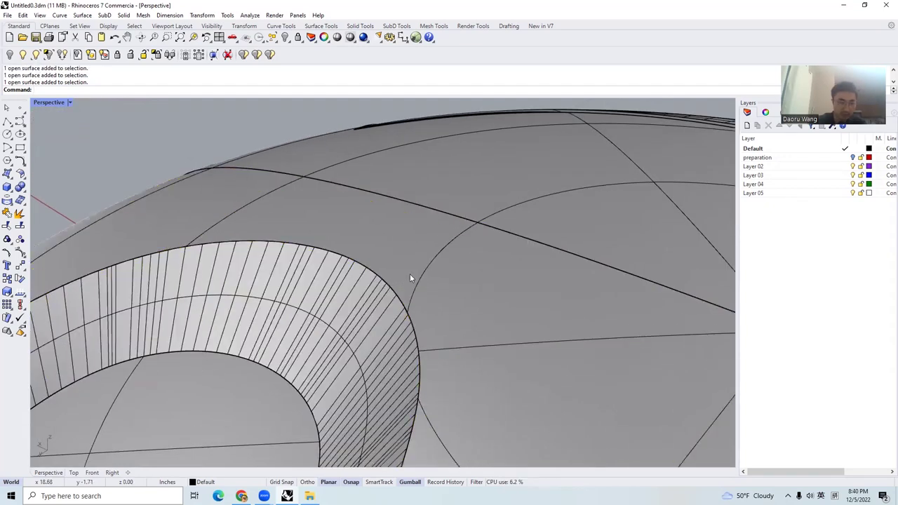
{"action": "key", "text": "Escape"}
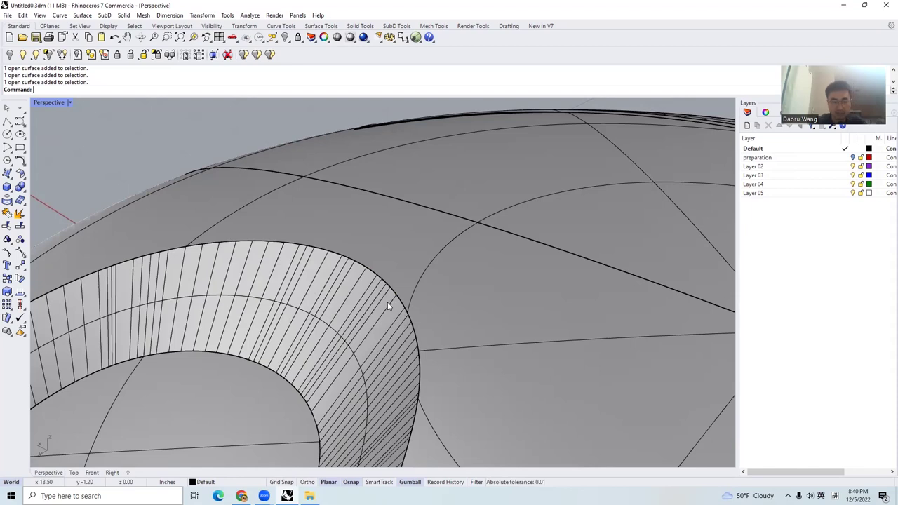
Examine the shared edge between the curved transition strip and the dome on the G0 disc
{"action": "right_click_drag", "start_coordinate": [421, 246], "coordinate": [443, 241]}
{"action": "scroll", "coordinate": [402, 249], "scroll_direction": "down", "scroll_amount": 3}
{"action": "scroll", "coordinate": [324, 295], "scroll_direction": "down", "scroll_amount": 2}
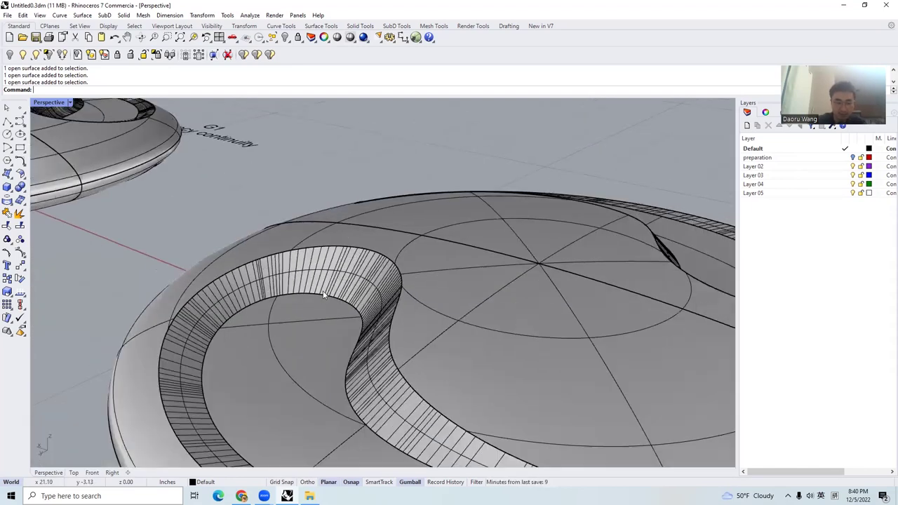
{"action": "scroll", "coordinate": [396, 286], "scroll_direction": "down", "scroll_amount": 1}
{"action": "scroll", "coordinate": [383, 258], "scroll_direction": "up", "scroll_amount": 2}
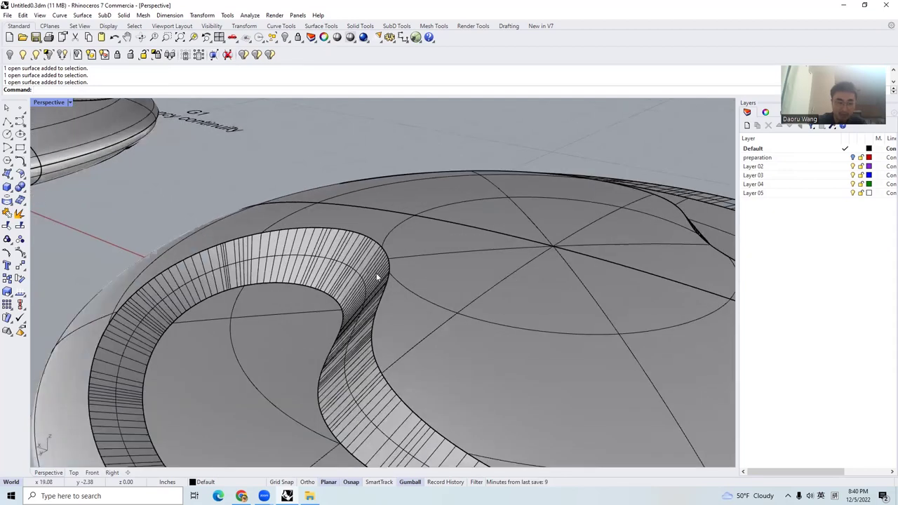
{"action": "scroll", "coordinate": [402, 270], "scroll_direction": "down", "scroll_amount": 1}
{"action": "scroll", "coordinate": [402, 271], "scroll_direction": "down", "scroll_amount": 2}
{"action": "scroll", "coordinate": [517, 341], "scroll_direction": "down", "scroll_amount": 1}
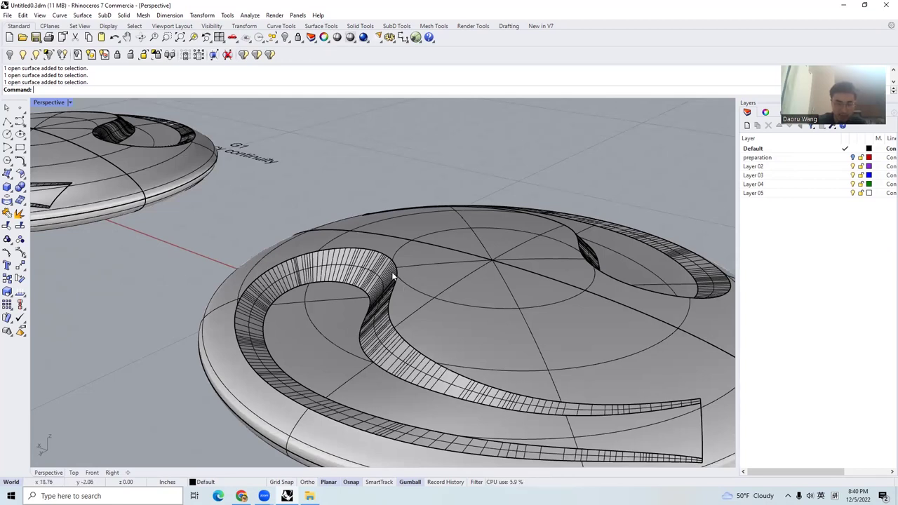
{"action": "scroll", "coordinate": [391, 269], "scroll_direction": "up", "scroll_amount": 4}
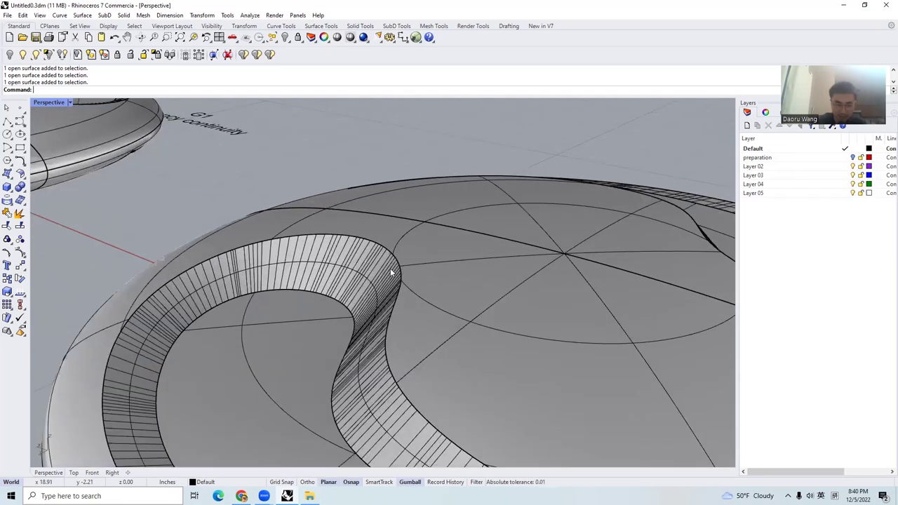
{"action": "scroll", "coordinate": [391, 271], "scroll_direction": "up", "scroll_amount": 2}
{"action": "scroll", "coordinate": [367, 237], "scroll_direction": "up", "scroll_amount": 2}
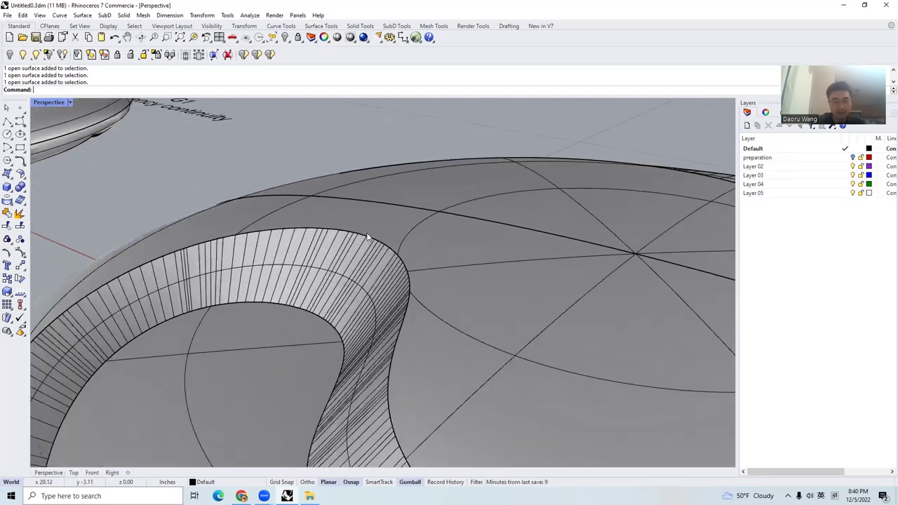
Run Zebra analysis on the G0 disc's curved transition strip and adjoining dome surface, and clear the selection
{"action": "scroll", "coordinate": [370, 255], "scroll_direction": "up", "scroll_amount": 2}
{"action": "left_click", "coordinate": [372, 255]}
{"action": "left_click", "coordinate": [400, 233], "text": "shift"}
{"action": "type", "text": "zebra"}
{"action": "key", "text": "Return"}
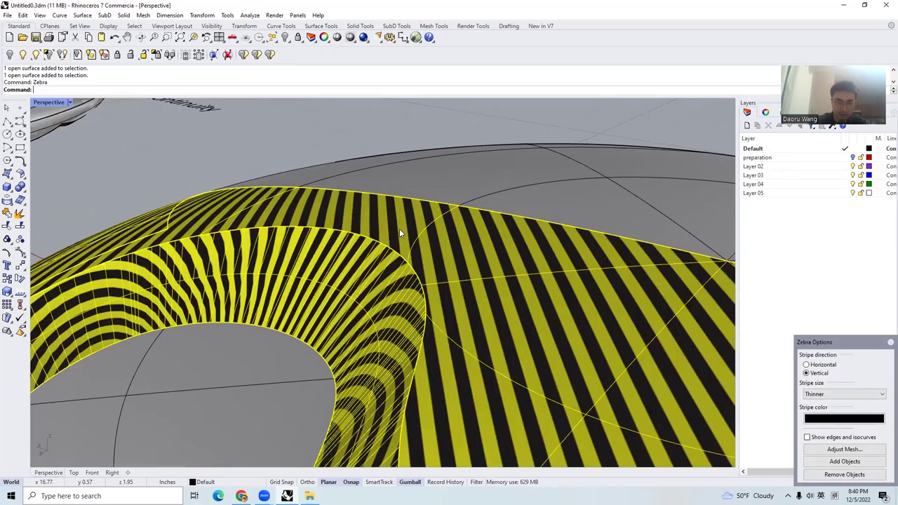
{"action": "scroll", "coordinate": [323, 204], "scroll_direction": "up", "scroll_amount": 1}
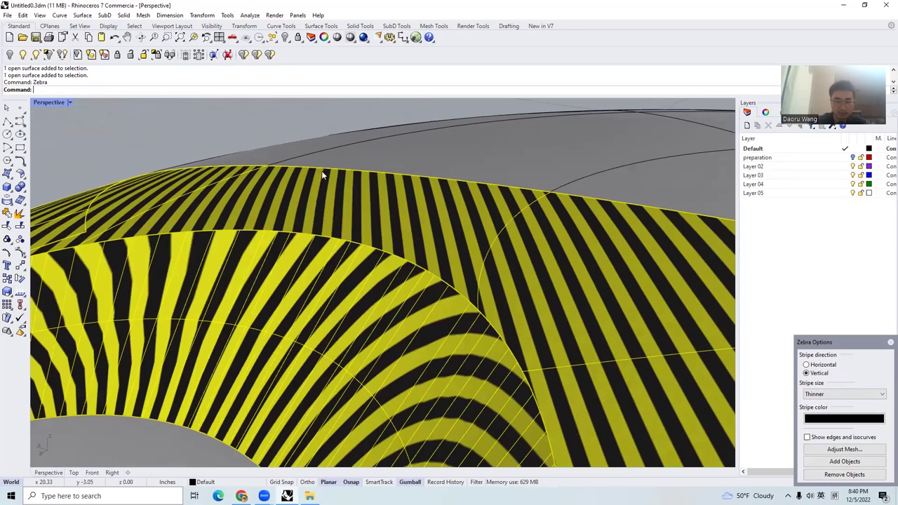
{"action": "key", "text": "Escape"}
Inspect how the zebra stripes meet along the G0 disc's transition edge, and end the zebra analysis
{"action": "scroll", "coordinate": [343, 178], "scroll_direction": "up", "scroll_amount": 1}
{"action": "scroll", "coordinate": [367, 210], "scroll_direction": "down", "scroll_amount": 3}
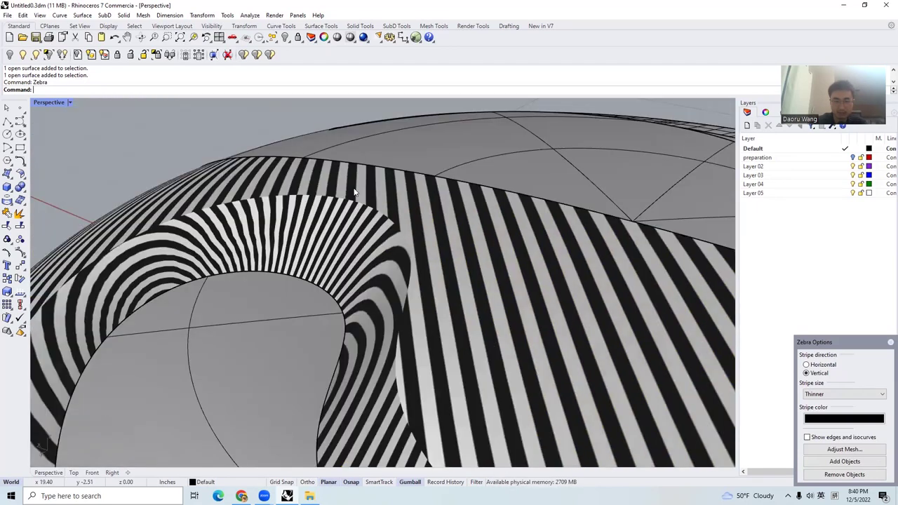
{"action": "scroll", "coordinate": [374, 215], "scroll_direction": "up", "scroll_amount": 4}
{"action": "scroll", "coordinate": [375, 214], "scroll_direction": "up", "scroll_amount": 3}
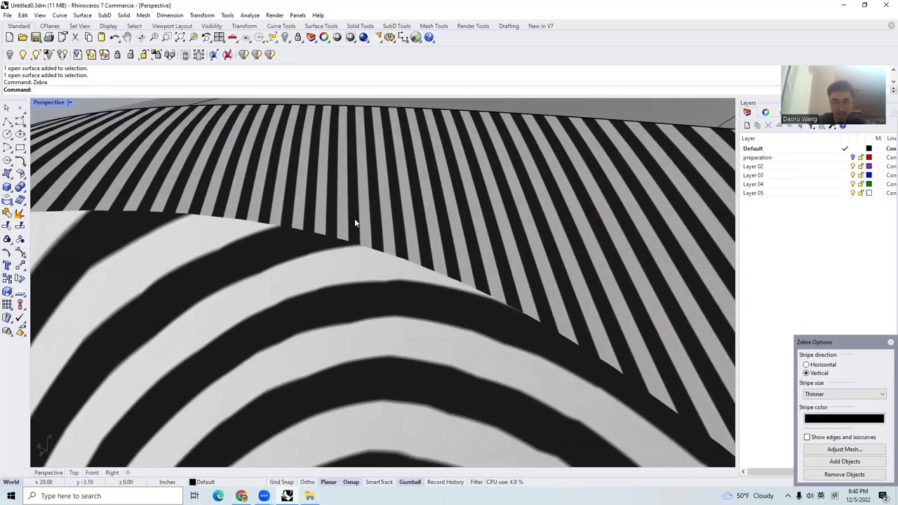
{"action": "scroll", "coordinate": [373, 226], "scroll_direction": "down", "scroll_amount": 3}
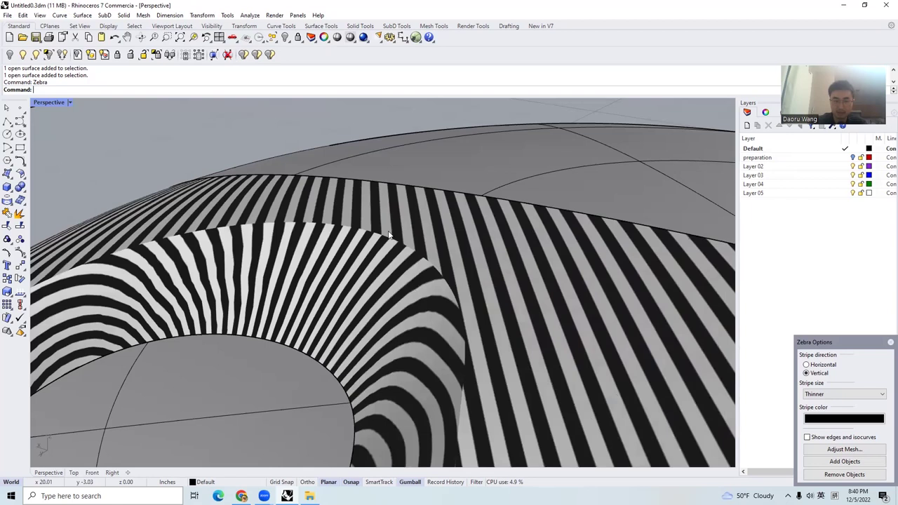
{"action": "scroll", "coordinate": [392, 228], "scroll_direction": "up", "scroll_amount": 2}
{"action": "scroll", "coordinate": [403, 229], "scroll_direction": "down", "scroll_amount": 2}
{"action": "scroll", "coordinate": [410, 230], "scroll_direction": "up", "scroll_amount": 3}
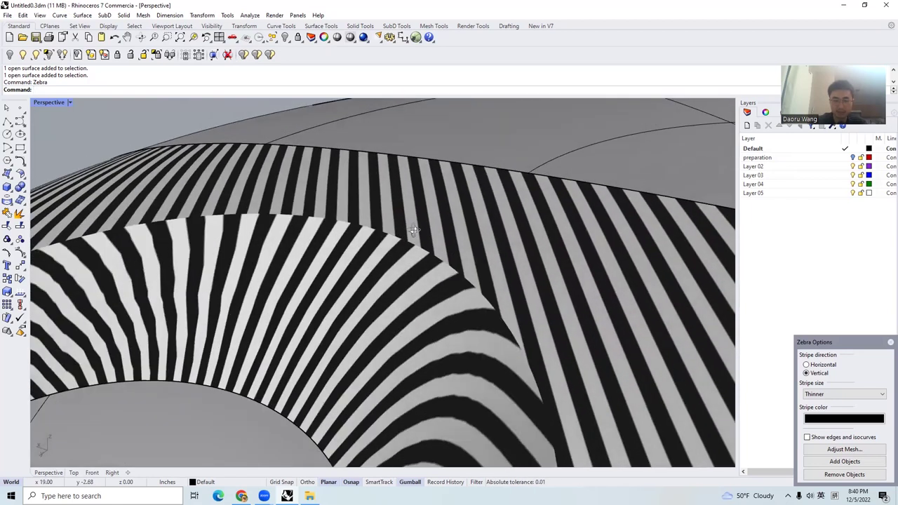
{"action": "scroll", "coordinate": [414, 233], "scroll_direction": "down", "scroll_amount": 6}
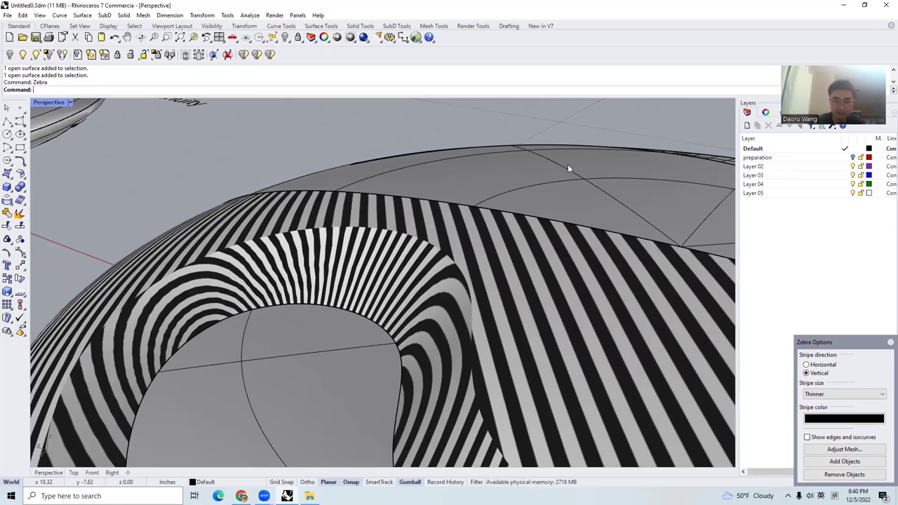
{"action": "scroll", "coordinate": [545, 216], "scroll_direction": "down", "scroll_amount": 5}
{"action": "scroll", "coordinate": [546, 224], "scroll_direction": "up", "scroll_amount": 2}
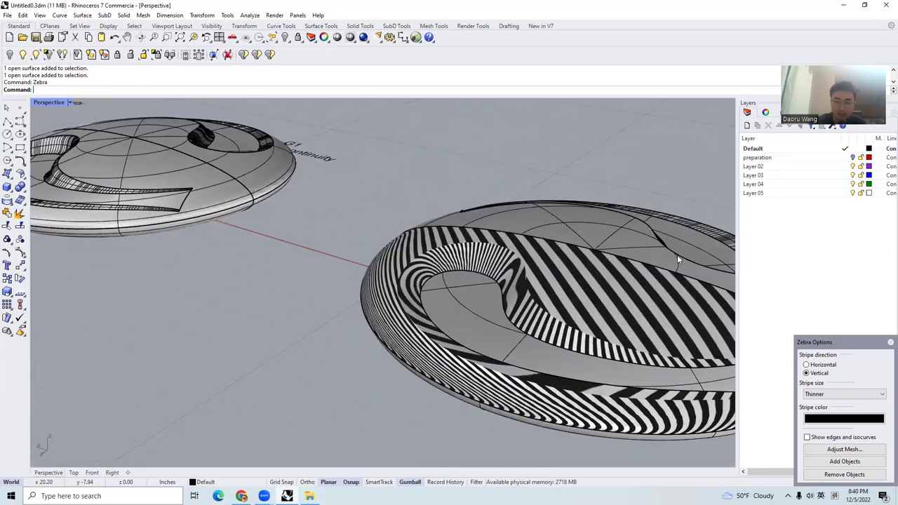
{"action": "scroll", "coordinate": [678, 259], "scroll_direction": "down", "scroll_amount": 5}
{"action": "left_click", "coordinate": [888, 342]}
Explode the G1 Tangency continuity disc into separate surfaces
{"action": "right_click_drag", "start_coordinate": [441, 271], "coordinate": [521, 309]}
{"action": "scroll", "coordinate": [520, 307], "scroll_direction": "up", "scroll_amount": 5}
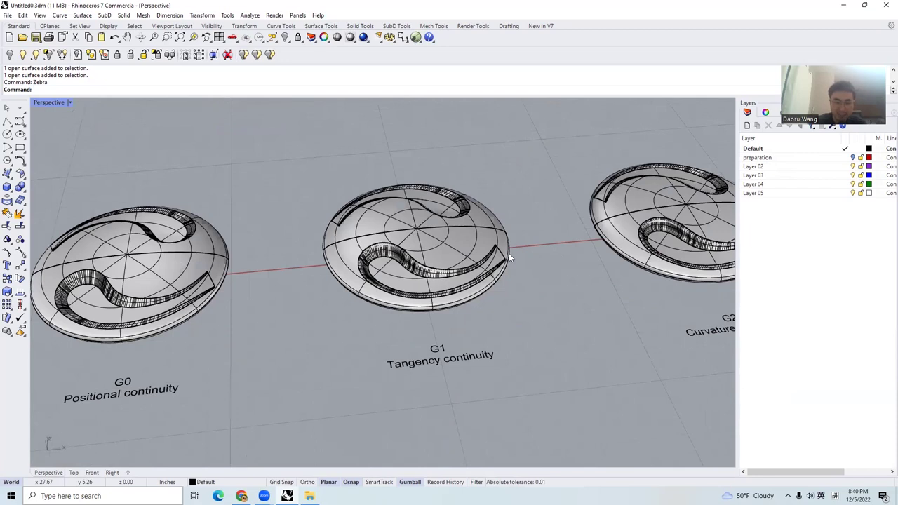
{"action": "scroll", "coordinate": [509, 253], "scroll_direction": "down", "scroll_amount": 2}
{"action": "scroll", "coordinate": [454, 297], "scroll_direction": "up", "scroll_amount": 2}
{"action": "right_click_drag", "start_coordinate": [455, 298], "coordinate": [448, 295]}
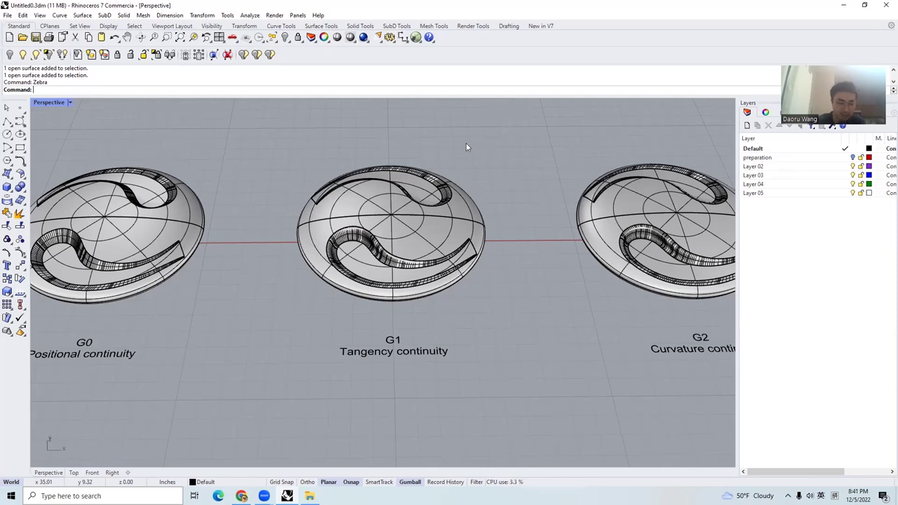
{"action": "scroll", "coordinate": [466, 143], "scroll_direction": "up", "scroll_amount": 5}
{"action": "right_click_drag", "start_coordinate": [439, 173], "coordinate": [522, 195]}
{"action": "scroll", "coordinate": [522, 195], "scroll_direction": "up", "scroll_amount": 5}
{"action": "left_click", "coordinate": [449, 213]}
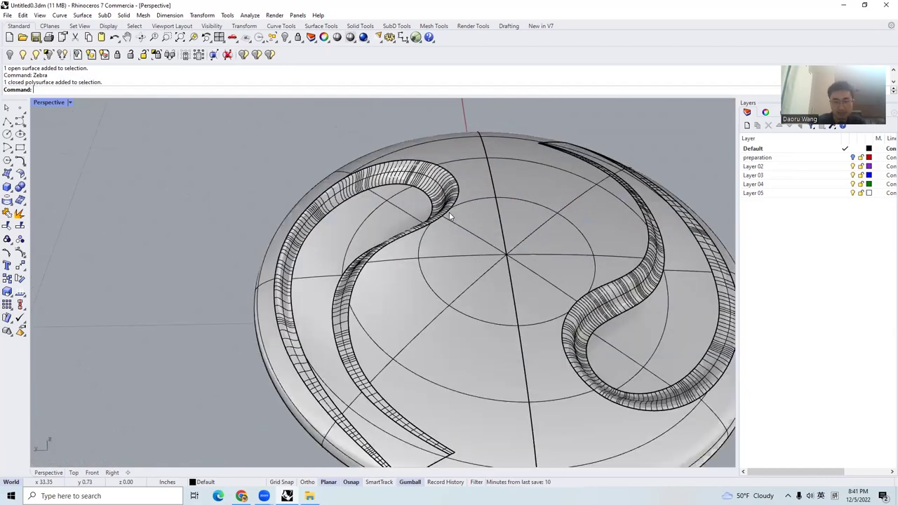
{"action": "right_click_drag", "start_coordinate": [450, 216], "coordinate": [491, 222]}
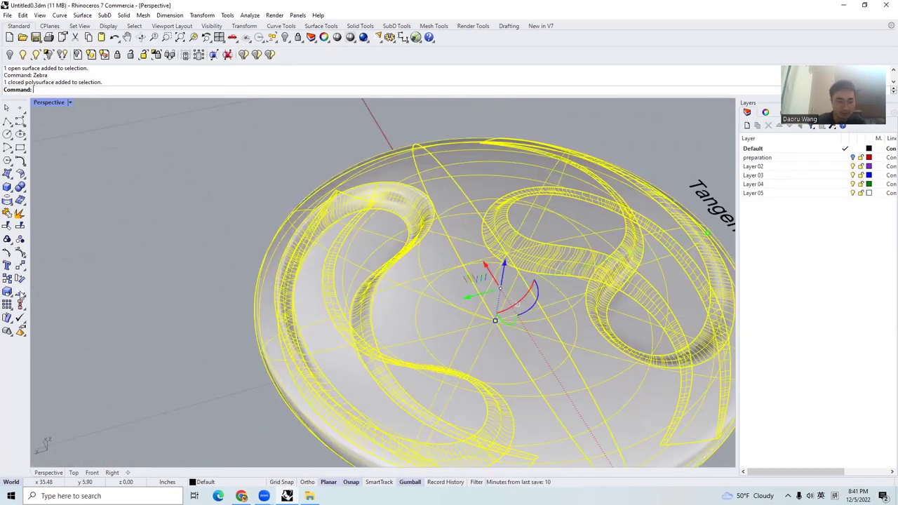
{"action": "left_click", "coordinate": [20, 213]}
{"action": "scroll", "coordinate": [359, 218], "scroll_direction": "up", "scroll_amount": 2}
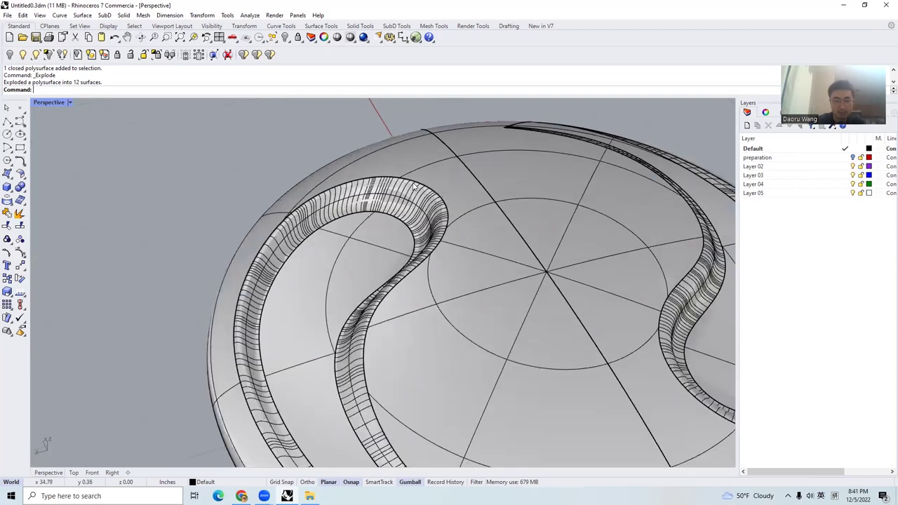
Examine the shared edge between the curved transition strip and the dome on the G1 disc, picking both surfaces
{"action": "scroll", "coordinate": [429, 220], "scroll_direction": "up", "scroll_amount": 2}
{"action": "right_click_drag", "start_coordinate": [429, 222], "coordinate": [486, 200]}
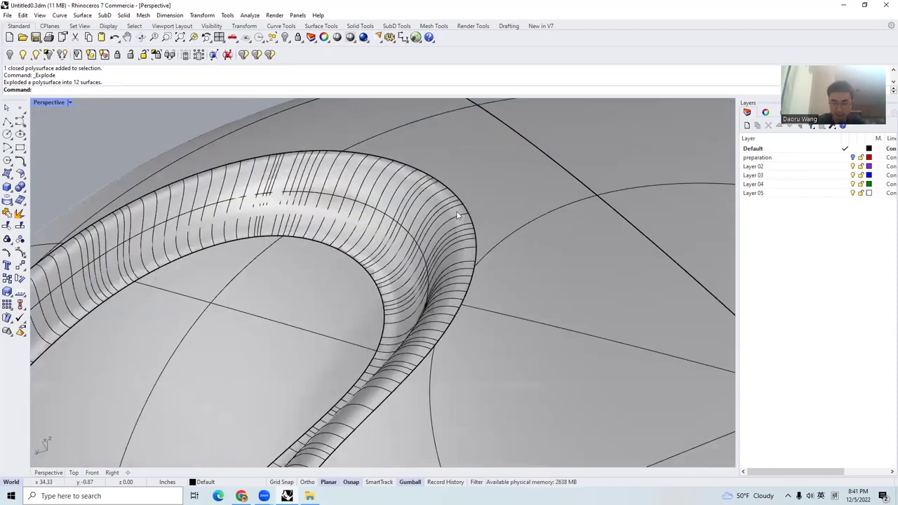
{"action": "scroll", "coordinate": [466, 212], "scroll_direction": "up", "scroll_amount": 2}
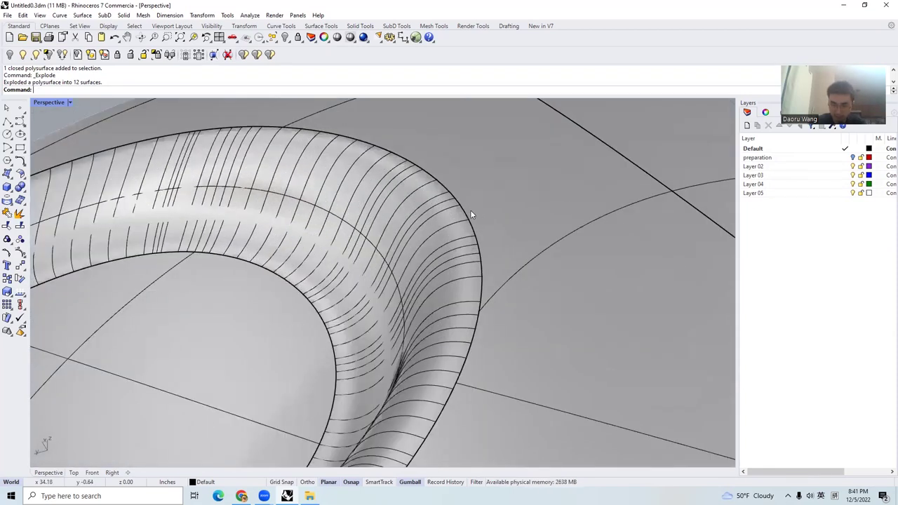
{"action": "scroll", "coordinate": [471, 217], "scroll_direction": "up", "scroll_amount": 2}
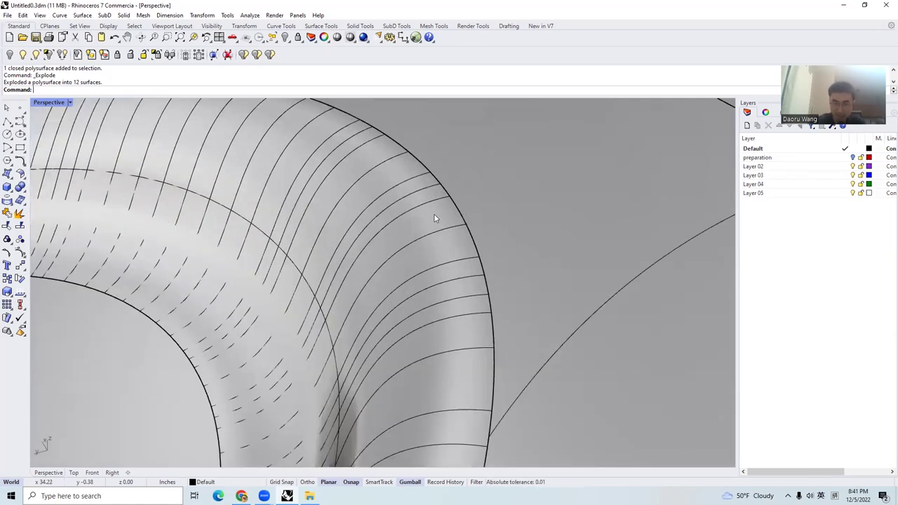
{"action": "left_click", "coordinate": [449, 219]}
{"action": "scroll", "coordinate": [470, 216], "scroll_direction": "down", "scroll_amount": 2}
{"action": "left_click", "coordinate": [468, 214]}
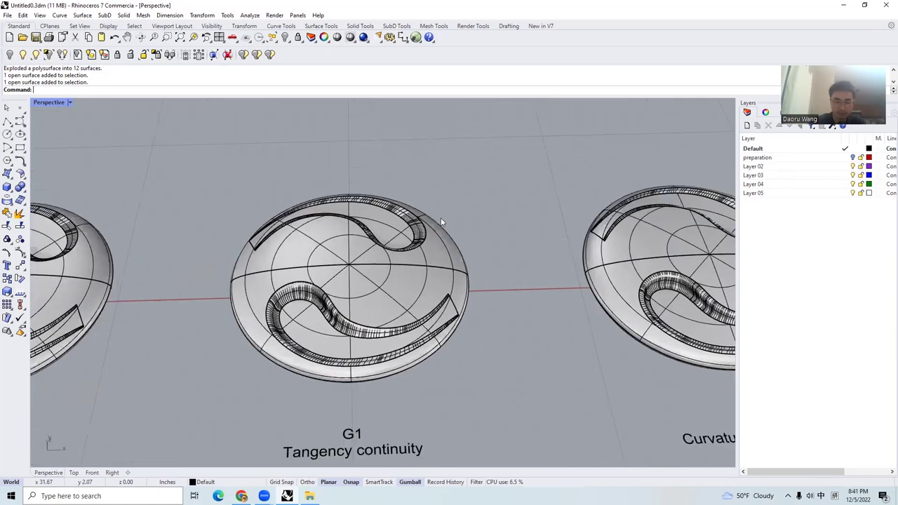
Run Zebra analysis on the G1 disc's curved transition strip and the adjoining dome surface
{"action": "type", "text": "ze"}
{"action": "key", "text": "shift"}
{"action": "type", "text": "bra"}
{"action": "key", "text": "Return"}
{"action": "scroll", "coordinate": [408, 219], "scroll_direction": "up", "scroll_amount": 5}
{"action": "left_click", "coordinate": [353, 254]}
{"action": "right_click_drag", "start_coordinate": [353, 254], "coordinate": [540, 179]}
{"action": "key", "text": "Return"}
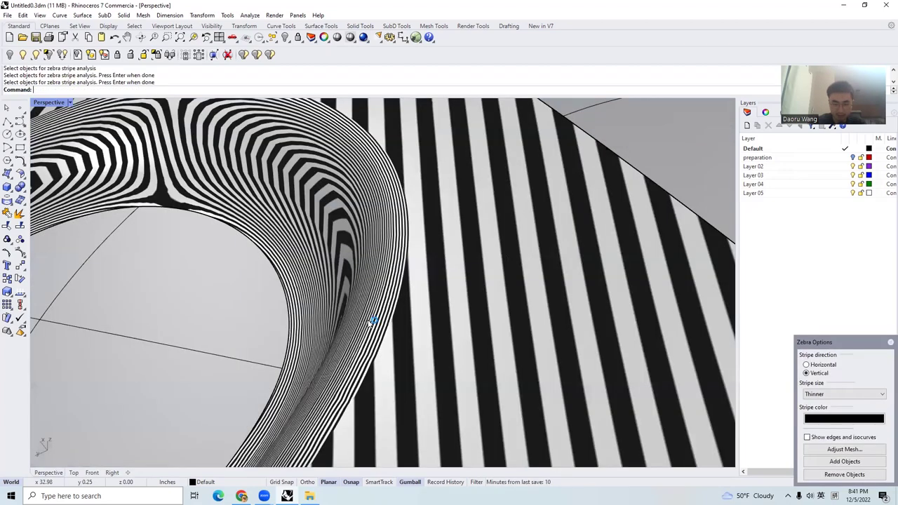
Inspect how the zebra stripes meet along the G1 disc's transition edge, close up and from farther away
{"action": "scroll", "coordinate": [369, 322], "scroll_direction": "down", "scroll_amount": 3}
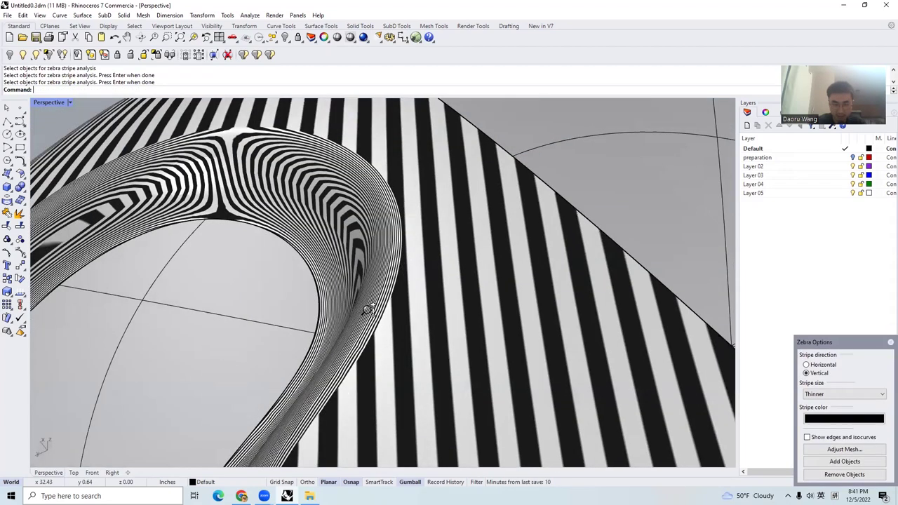
{"action": "scroll", "coordinate": [387, 246], "scroll_direction": "down", "scroll_amount": 4}
{"action": "scroll", "coordinate": [365, 244], "scroll_direction": "up", "scroll_amount": 5}
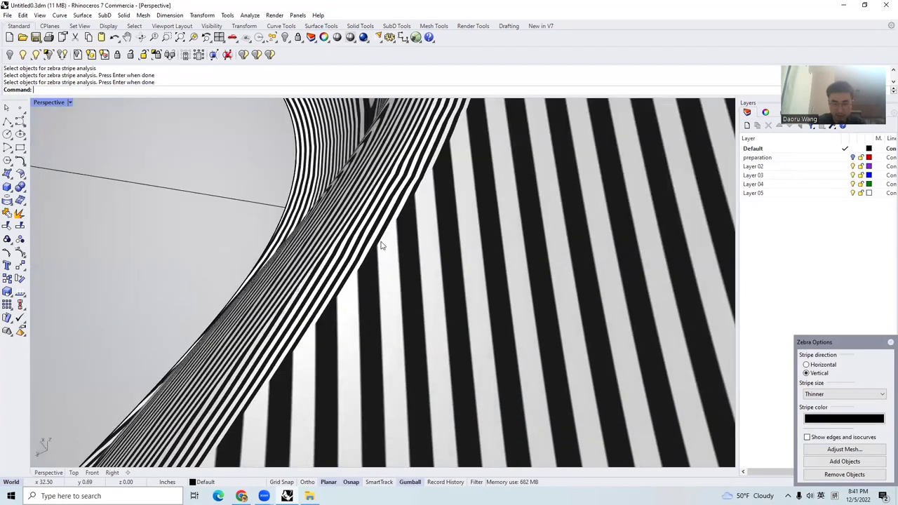
{"action": "scroll", "coordinate": [358, 295], "scroll_direction": "down", "scroll_amount": 4}
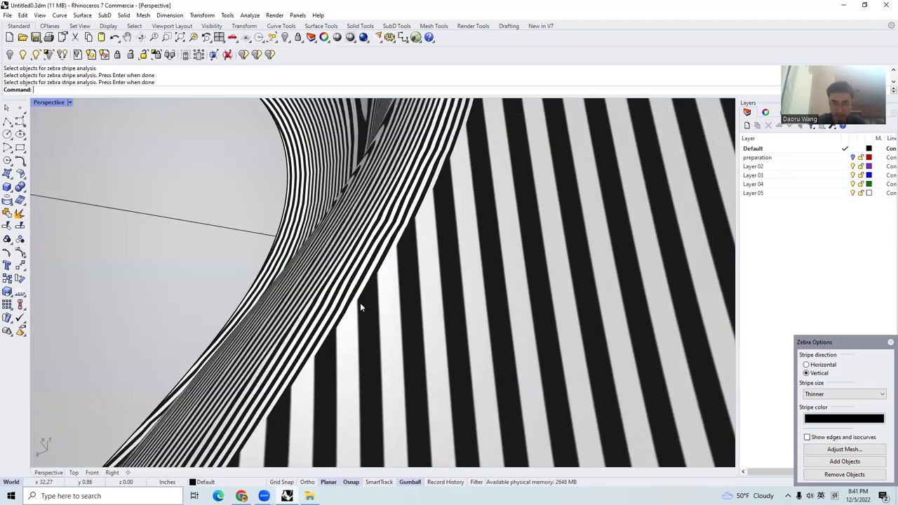
{"action": "scroll", "coordinate": [378, 283], "scroll_direction": "up", "scroll_amount": 4}
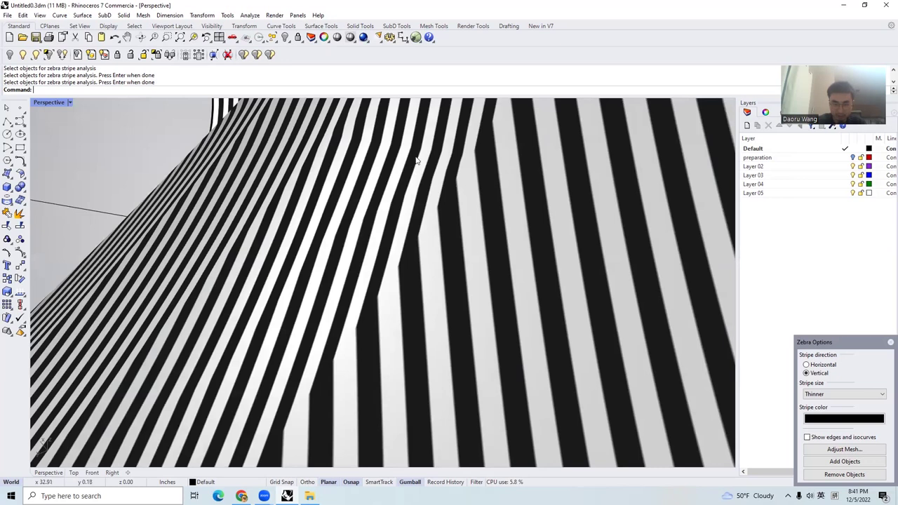
{"action": "left_click", "coordinate": [406, 202]}
{"action": "key", "text": "Return"}
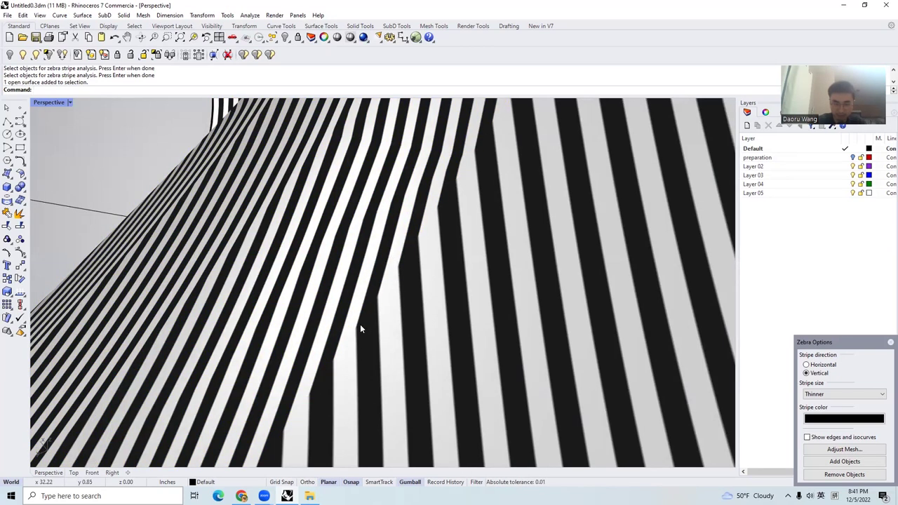
{"action": "scroll", "coordinate": [362, 324], "scroll_direction": "up", "scroll_amount": 5}
{"action": "scroll", "coordinate": [363, 323], "scroll_direction": "down", "scroll_amount": 5}
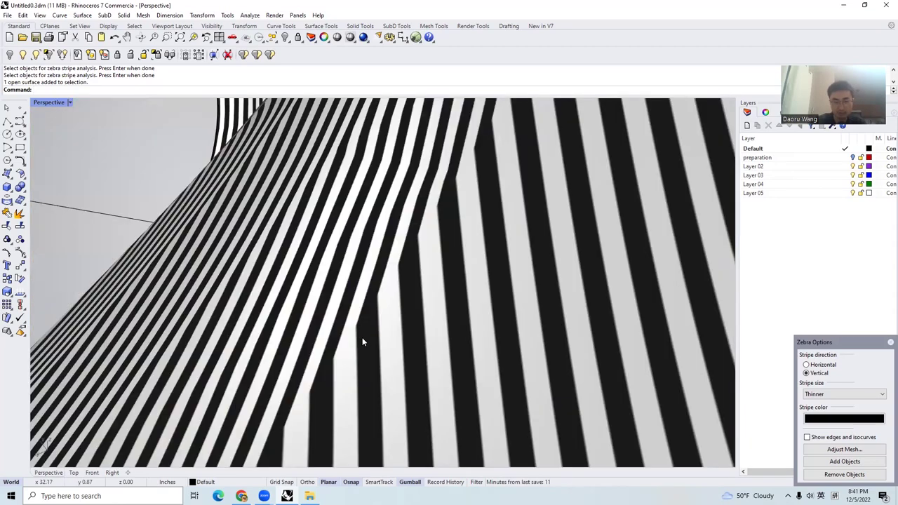
{"action": "scroll", "coordinate": [362, 335], "scroll_direction": "down", "scroll_amount": 5}
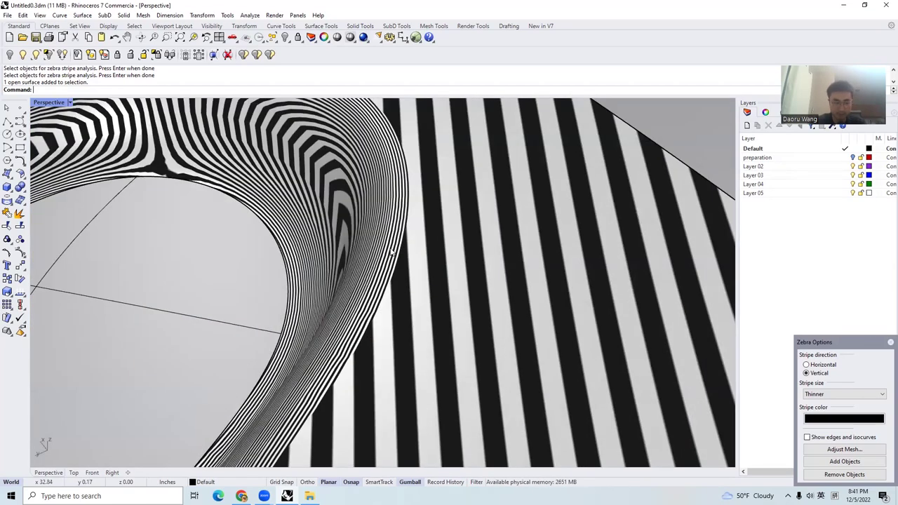
{"action": "scroll", "coordinate": [397, 259], "scroll_direction": "down", "scroll_amount": 3}
{"action": "scroll", "coordinate": [393, 319], "scroll_direction": "down", "scroll_amount": 3}
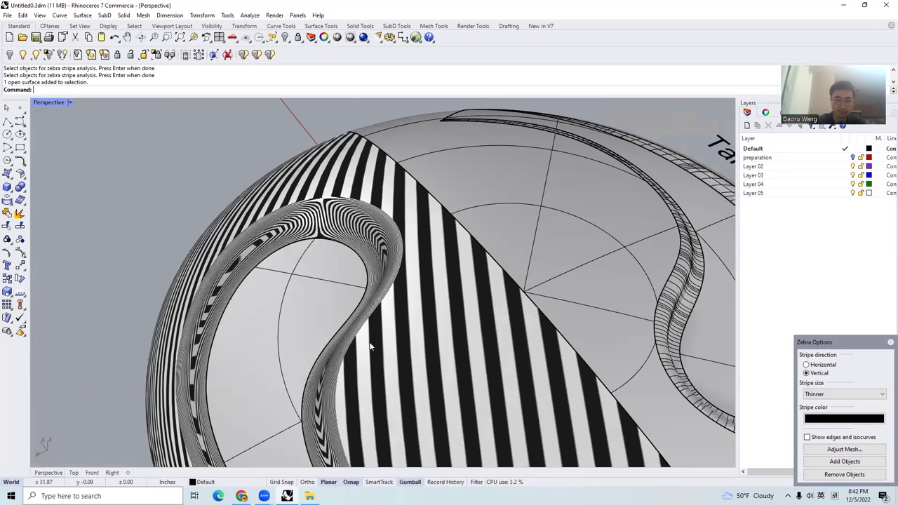
Explode the G2 Curvature continuity disc into separate surfaces
{"action": "scroll", "coordinate": [484, 289], "scroll_direction": "down", "scroll_amount": 5}
{"action": "right_click_drag", "start_coordinate": [555, 260], "coordinate": [457, 295]}
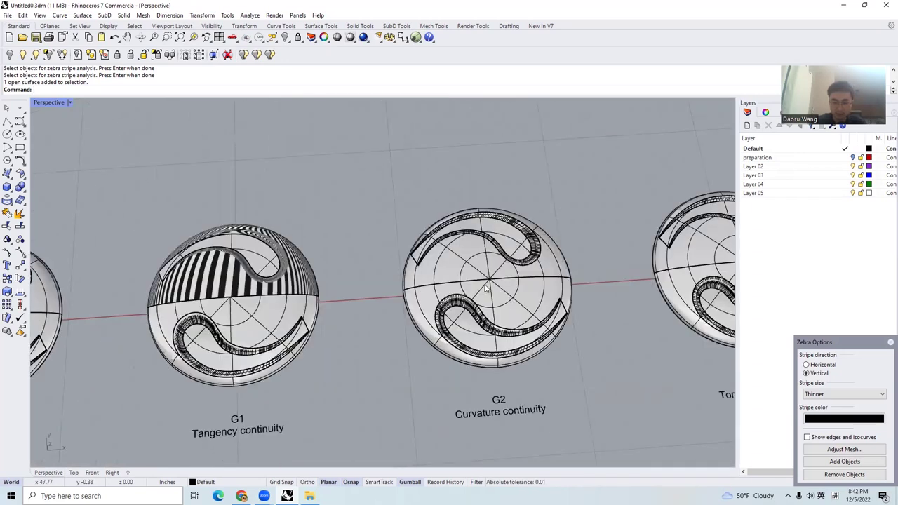
{"action": "scroll", "coordinate": [457, 295], "scroll_direction": "up", "scroll_amount": 5}
{"action": "left_click", "coordinate": [410, 300]}
{"action": "scroll", "coordinate": [409, 300], "scroll_direction": "up", "scroll_amount": 3}
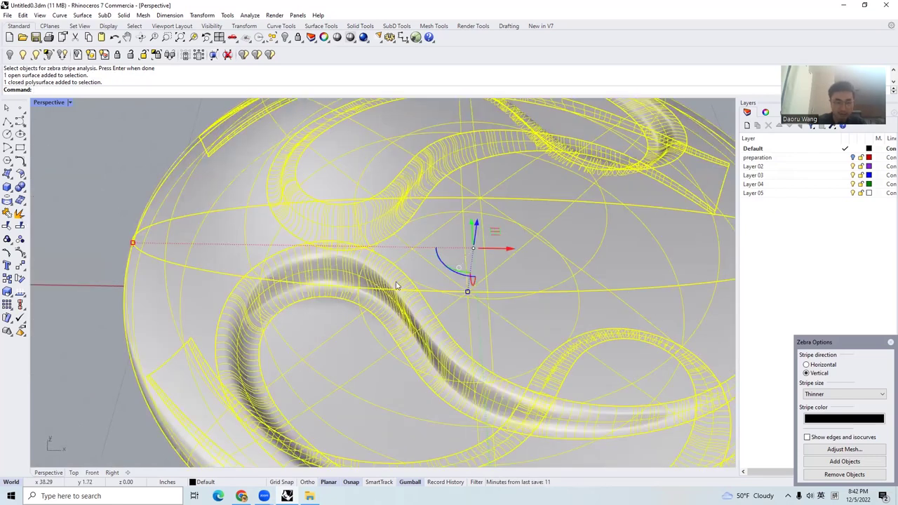
{"action": "type", "text": "x"}
{"action": "key", "text": "Return"}
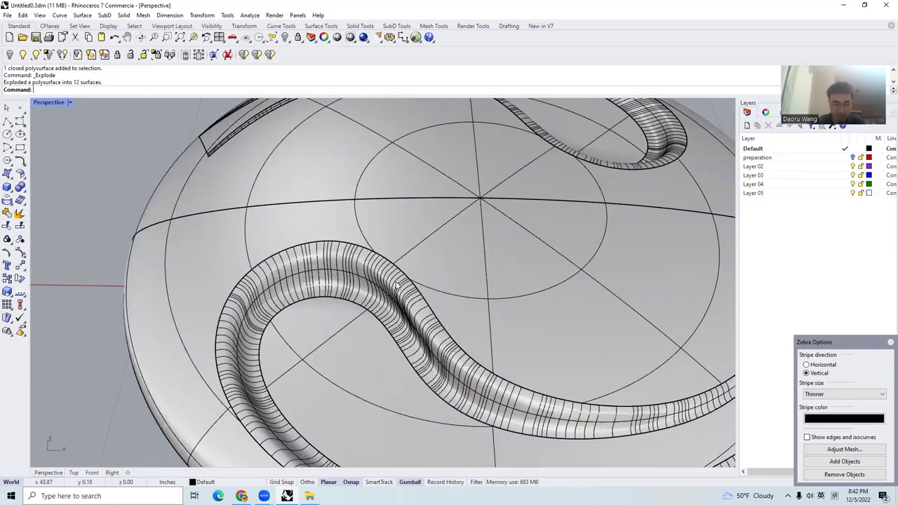
Run Zebra analysis on the G2 disc's curved transition strip and adjoining dome surface, and clear the selection
{"action": "scroll", "coordinate": [451, 265], "scroll_direction": "up", "scroll_amount": 2}
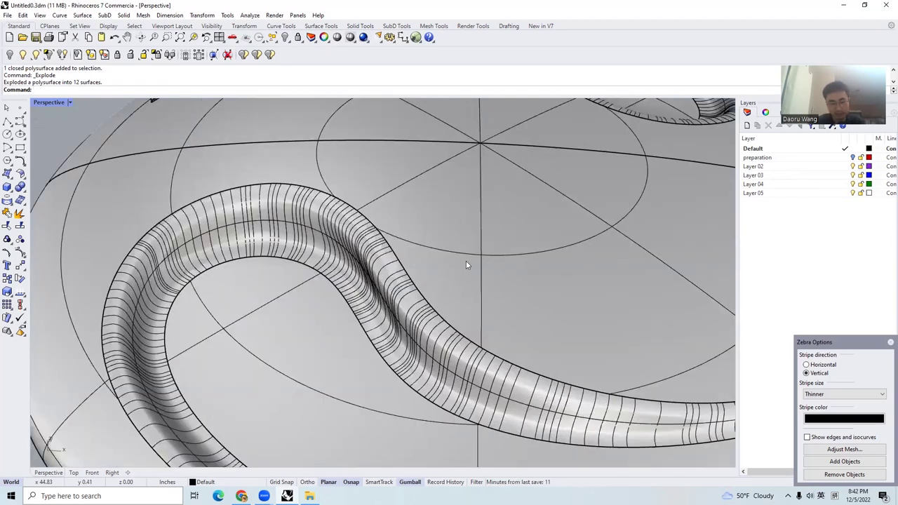
{"action": "scroll", "coordinate": [463, 265], "scroll_direction": "up", "scroll_amount": 2}
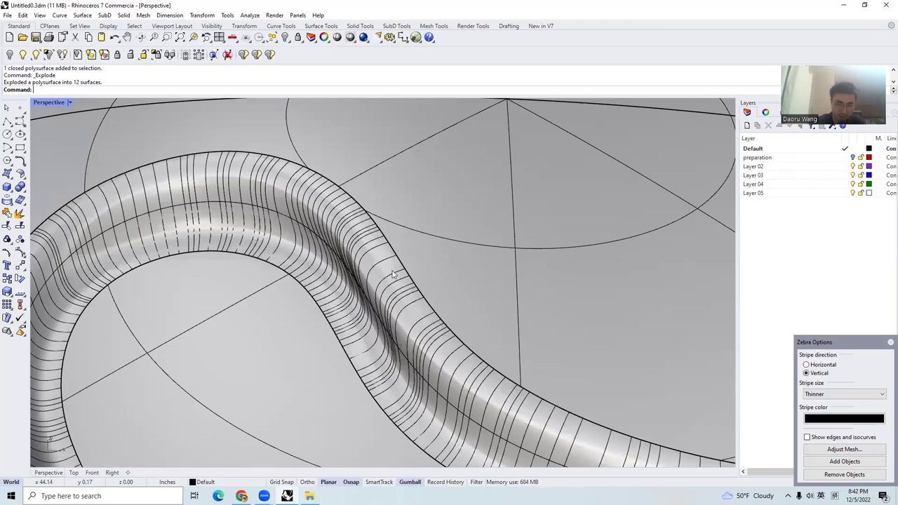
{"action": "scroll", "coordinate": [393, 274], "scroll_direction": "up", "scroll_amount": 3}
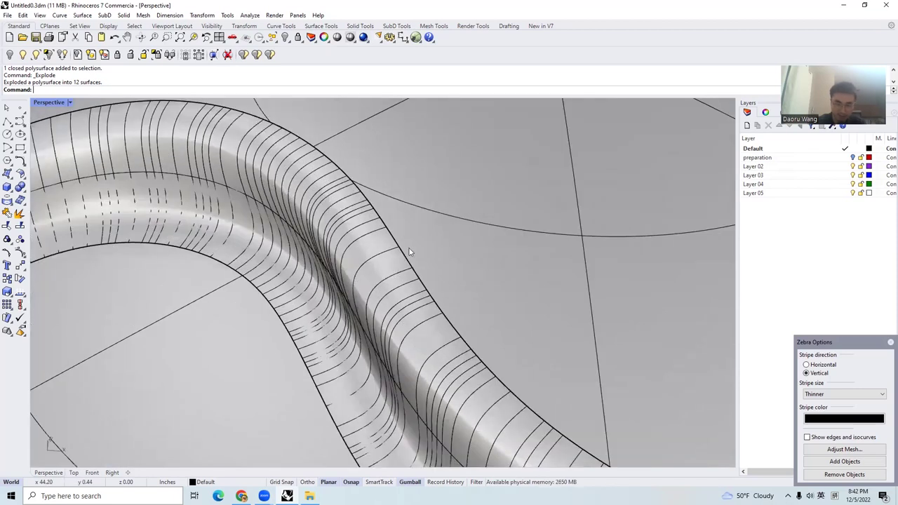
{"action": "scroll", "coordinate": [409, 249], "scroll_direction": "up", "scroll_amount": 2}
{"action": "left_click", "coordinate": [375, 262]}
{"action": "left_click", "coordinate": [374, 263], "text": "shift"}
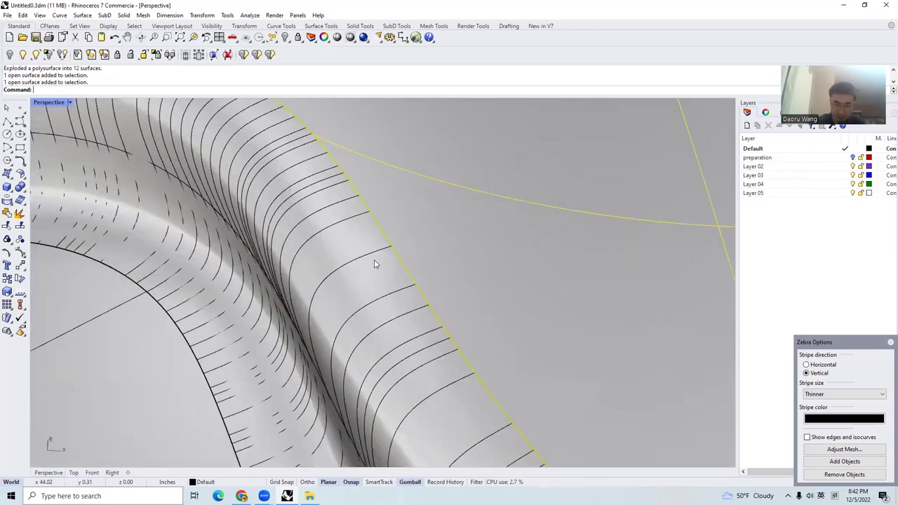
{"action": "key", "text": "Escape"}
{"action": "scroll", "coordinate": [393, 265], "scroll_direction": "down", "scroll_amount": 5}
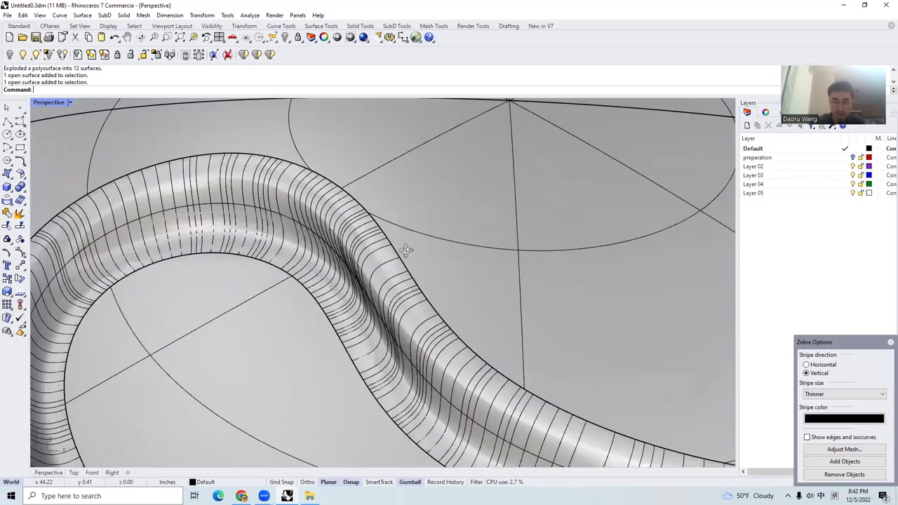
{"action": "scroll", "coordinate": [404, 230], "scroll_direction": "up", "scroll_amount": 3}
{"action": "left_click", "coordinate": [424, 240]}
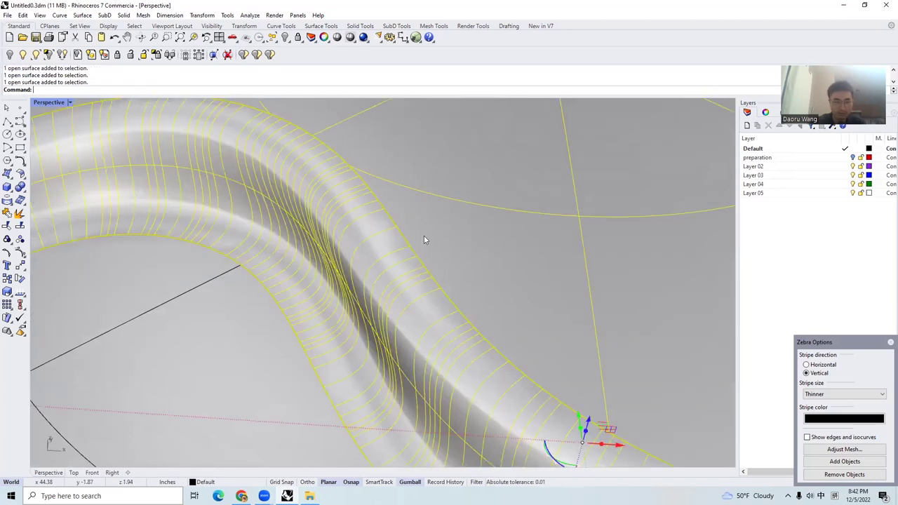
{"action": "right_click", "coordinate": [422, 239]}
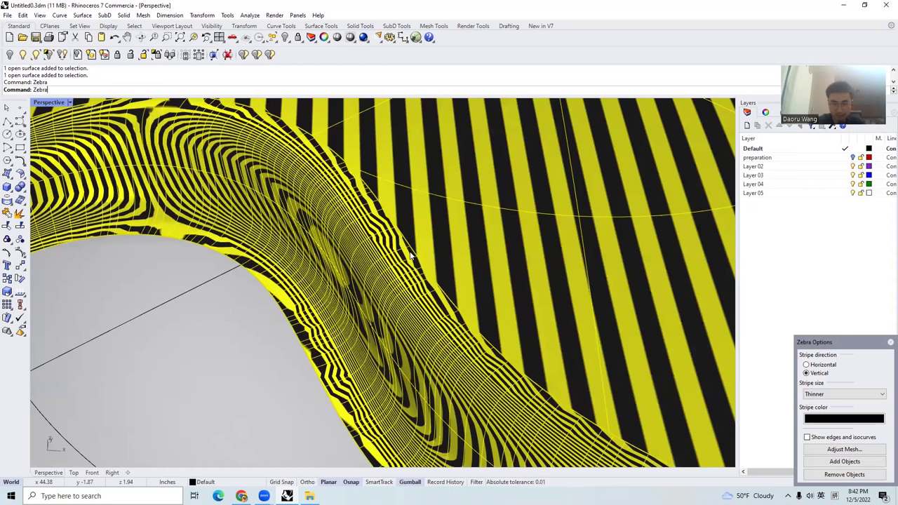
{"action": "key", "text": "Escape"}
Inspect how the zebra stripes flow from the dome into the curved strip along the G2 disc's edge
{"action": "scroll", "coordinate": [407, 247], "scroll_direction": "up", "scroll_amount": 3}
{"action": "mouse_move", "coordinate": [413, 256]}
{"action": "right_mouse_down"}
{"action": "mouse_move", "coordinate": [413, 243]}
{"action": "mouse_move", "coordinate": [409, 252]}
{"action": "right_mouse_up"}
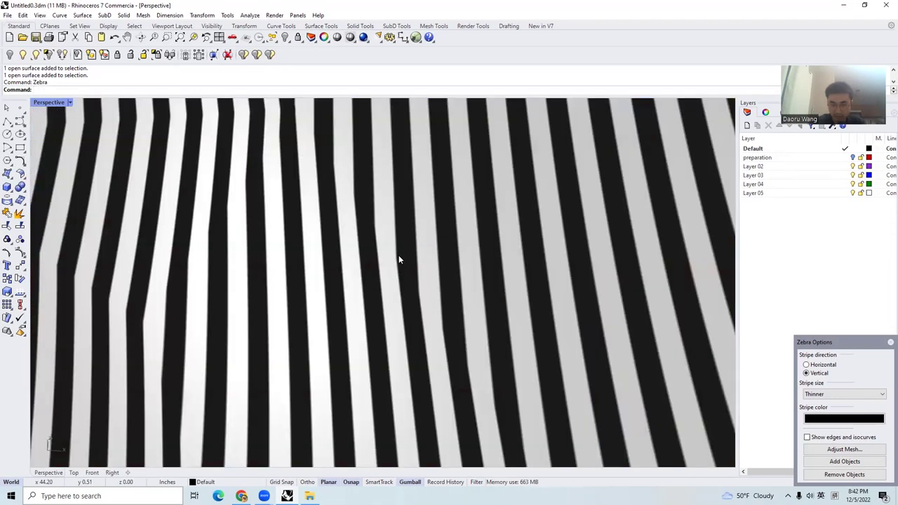
{"action": "scroll", "coordinate": [397, 284], "scroll_direction": "down", "scroll_amount": 2}
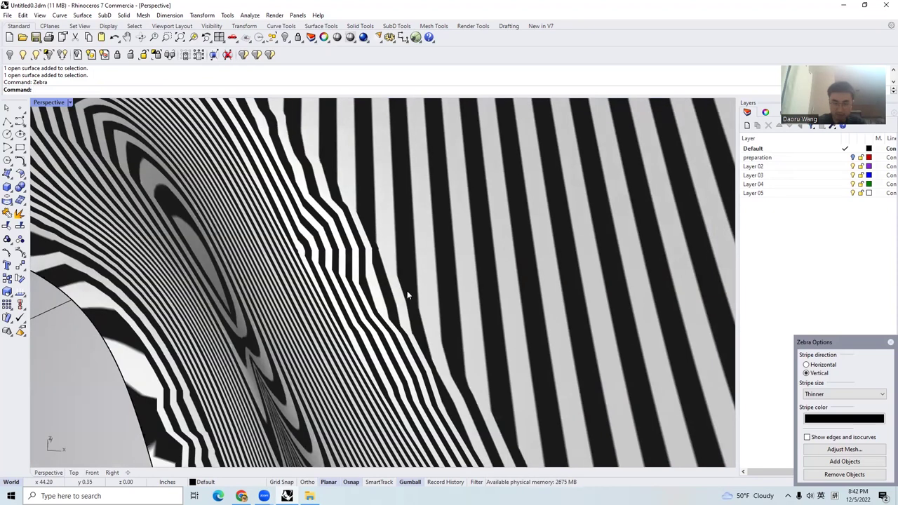
{"action": "right_click_drag", "start_coordinate": [408, 291], "coordinate": [399, 260], "text": "shift"}
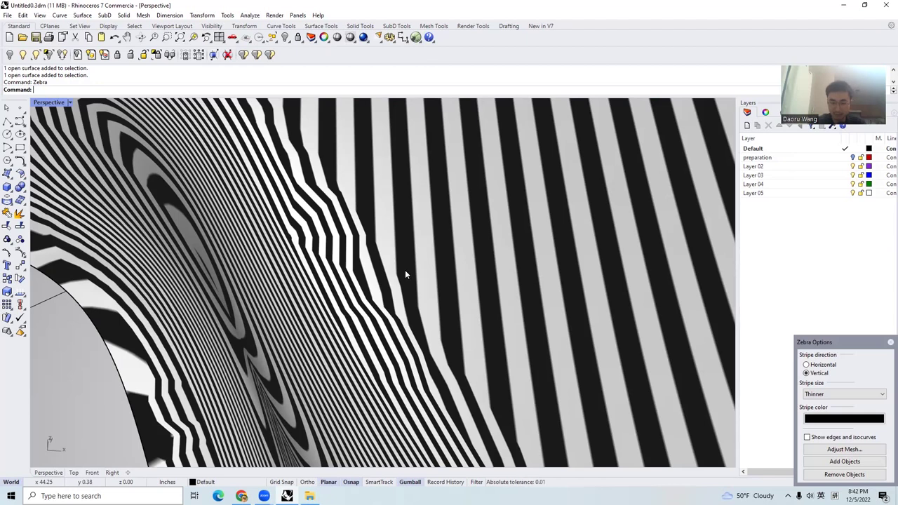
{"action": "right_click_drag", "start_coordinate": [414, 333], "coordinate": [397, 250]}
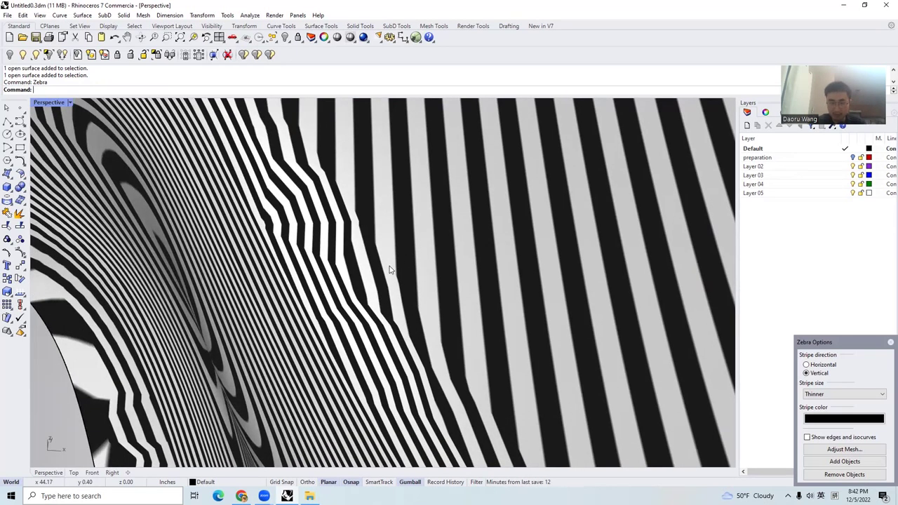
{"action": "right_click_drag", "start_coordinate": [461, 429], "coordinate": [530, 451]}
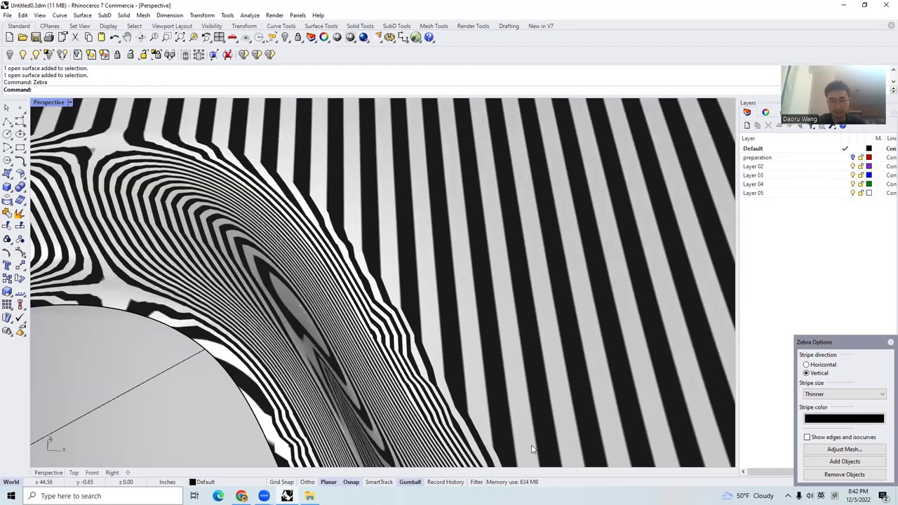
Return to the G1 disc and examine its zebra stripes at the transition edge for comparison with the G2 disc
{"action": "scroll", "coordinate": [479, 422], "scroll_direction": "down", "scroll_amount": 10}
{"action": "scroll", "coordinate": [365, 409], "scroll_direction": "up", "scroll_amount": 6}
{"action": "right_click_drag", "start_coordinate": [365, 409], "coordinate": [468, 411]}
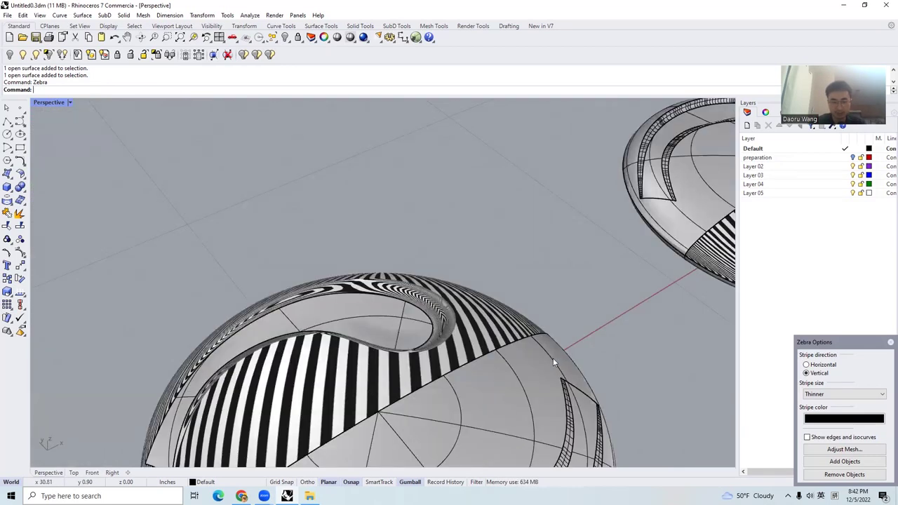
{"action": "right_click_drag", "start_coordinate": [559, 373], "coordinate": [512, 307]}
{"action": "scroll", "coordinate": [441, 284], "scroll_direction": "up", "scroll_amount": 5}
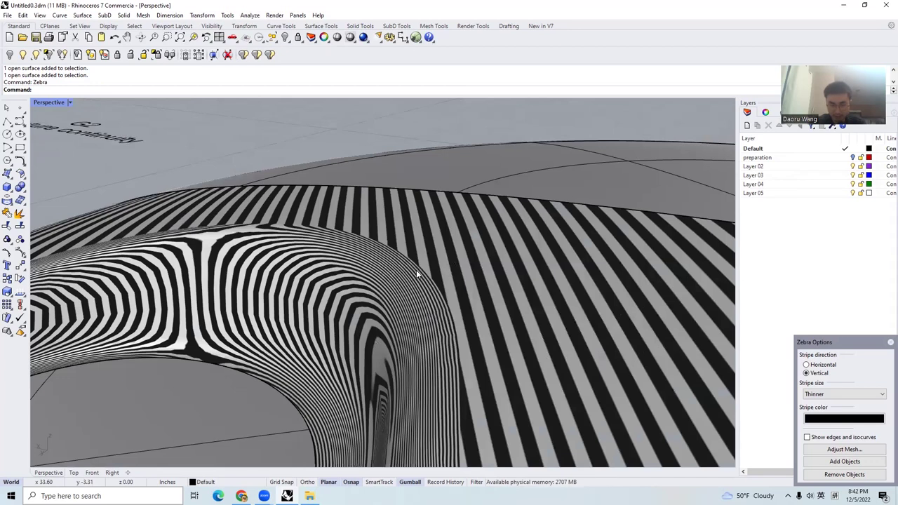
{"action": "scroll", "coordinate": [420, 267], "scroll_direction": "up", "scroll_amount": 3}
{"action": "scroll", "coordinate": [430, 259], "scroll_direction": "up", "scroll_amount": 3}
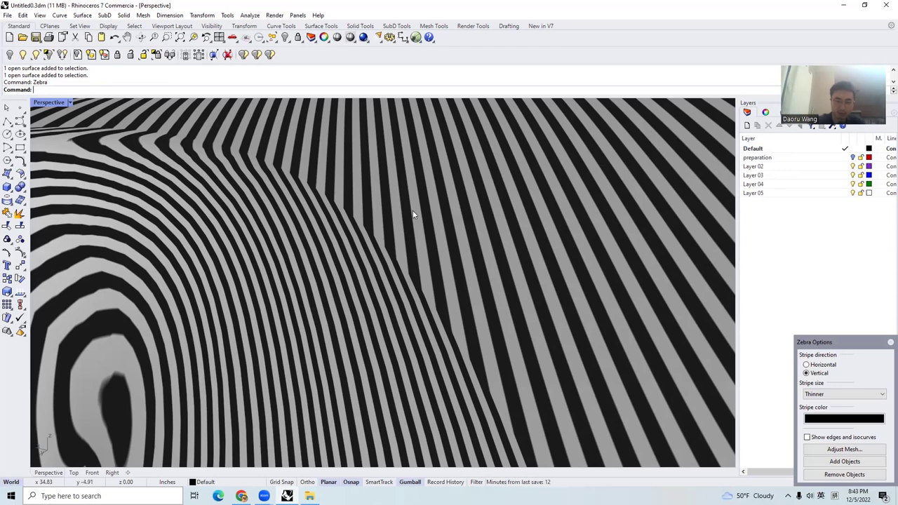
{"action": "scroll", "coordinate": [407, 218], "scroll_direction": "down", "scroll_amount": 6}
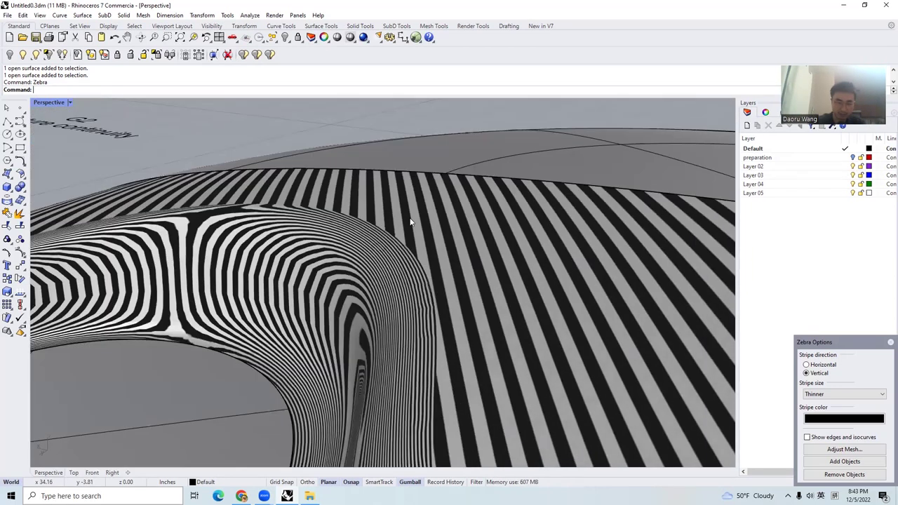
{"action": "left_click", "coordinate": [410, 222]}
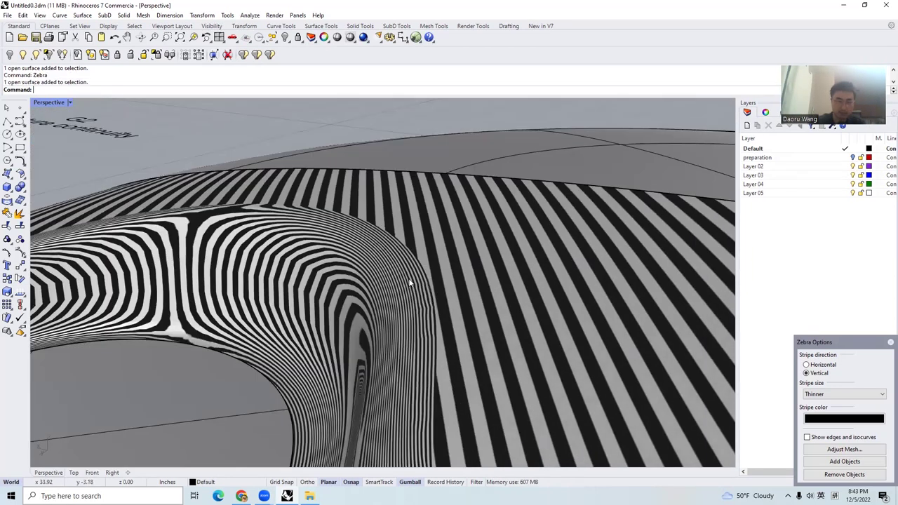
Look over the G0, G1 and G2 discs side by side and move on to the G3 Torsion continuity disc
{"action": "scroll", "coordinate": [411, 284], "scroll_direction": "down", "scroll_amount": 10}
{"action": "right_click_drag", "start_coordinate": [239, 389], "coordinate": [421, 291]}
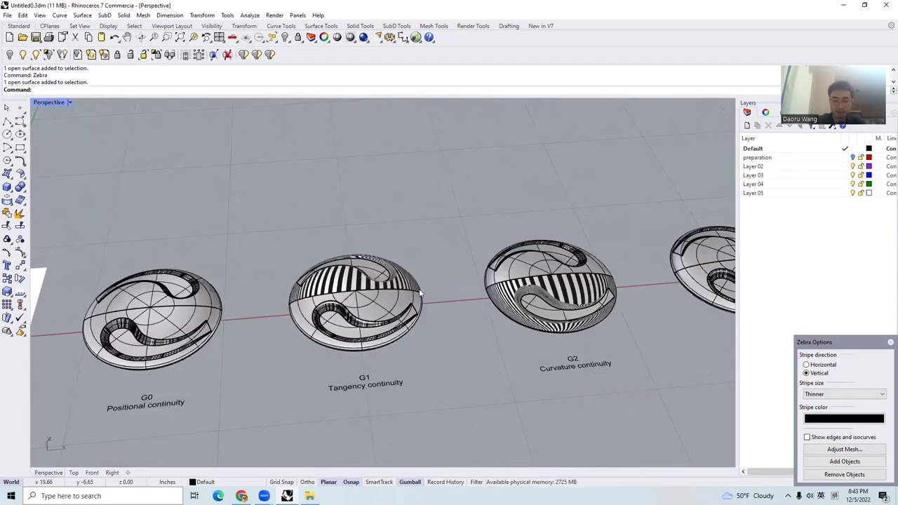
{"action": "scroll", "coordinate": [422, 290], "scroll_direction": "down", "scroll_amount": 6}
{"action": "scroll", "coordinate": [601, 327], "scroll_direction": "up", "scroll_amount": 8}
{"action": "scroll", "coordinate": [537, 315], "scroll_direction": "down", "scroll_amount": 3}
{"action": "scroll", "coordinate": [559, 307], "scroll_direction": "up", "scroll_amount": 2}
{"action": "scroll", "coordinate": [555, 306], "scroll_direction": "down", "scroll_amount": 4}
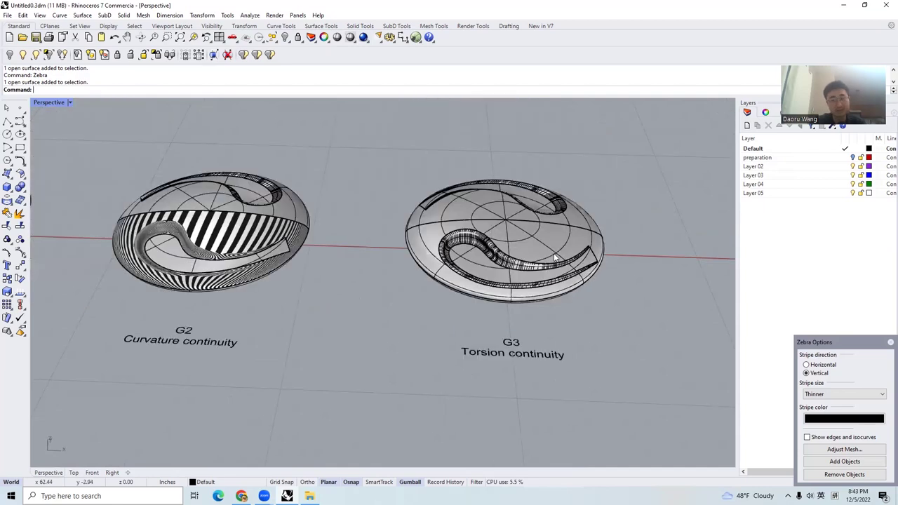
Examine the curved transition strip on the G3 Torsion continuity disc up close
{"action": "scroll", "coordinate": [556, 258], "scroll_direction": "up", "scroll_amount": 4}
{"action": "scroll", "coordinate": [554, 258], "scroll_direction": "up", "scroll_amount": 3}
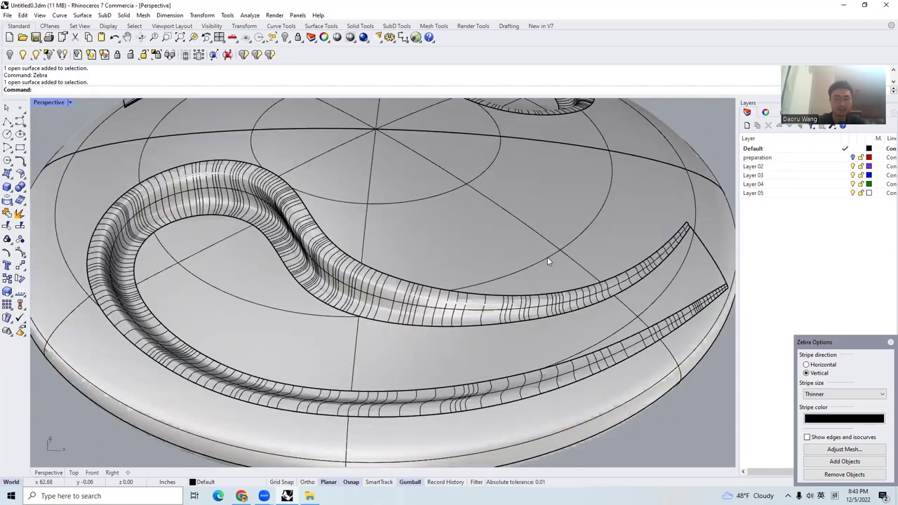
{"action": "scroll", "coordinate": [549, 257], "scroll_direction": "down", "scroll_amount": 4}
{"action": "scroll", "coordinate": [549, 257], "scroll_direction": "down", "scroll_amount": 3}
Switch to the Chrome browser to read the Introduction to Class-A page, and return to Rhino
{"action": "left_click", "coordinate": [242, 496]}
{"action": "scroll", "coordinate": [354, 238], "scroll_direction": "down", "scroll_amount": 2}
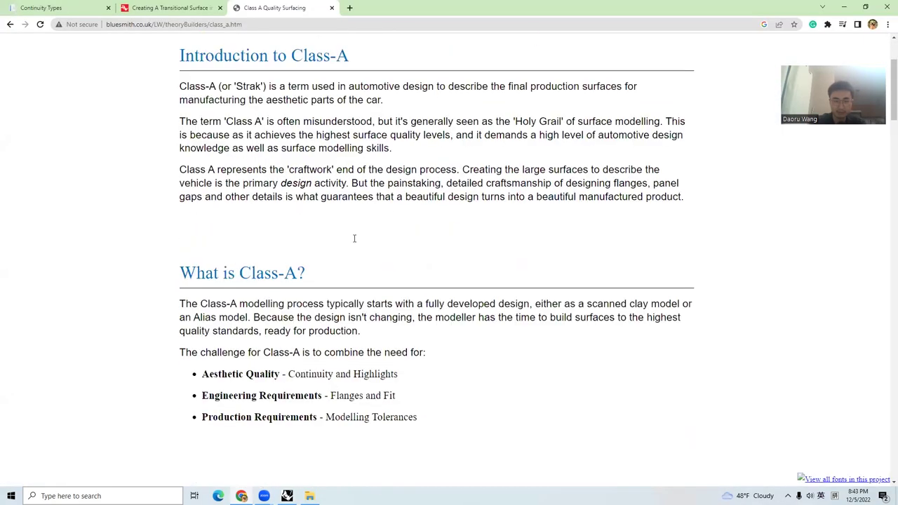
{"action": "scroll", "coordinate": [354, 238], "scroll_direction": "up", "scroll_amount": 2}
{"action": "scroll", "coordinate": [341, 116], "scroll_direction": "down", "scroll_amount": 2}
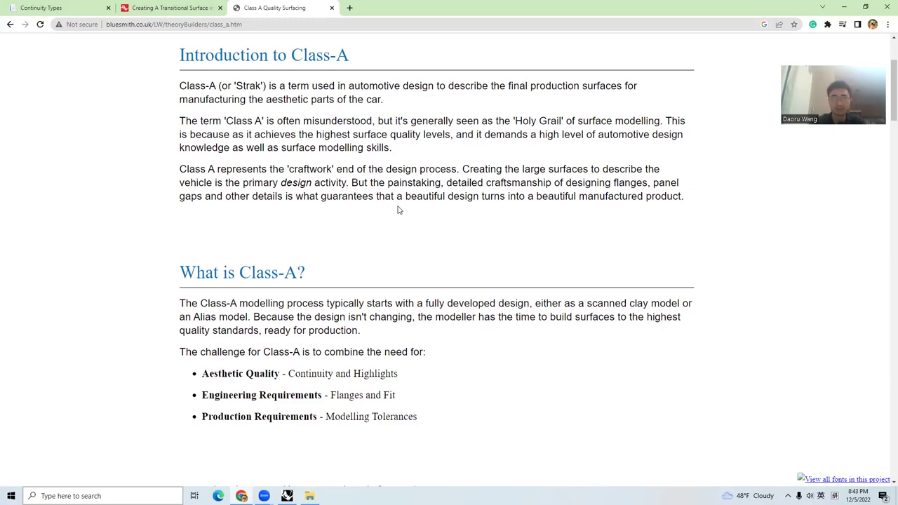
{"action": "left_click", "coordinate": [842, 7]}
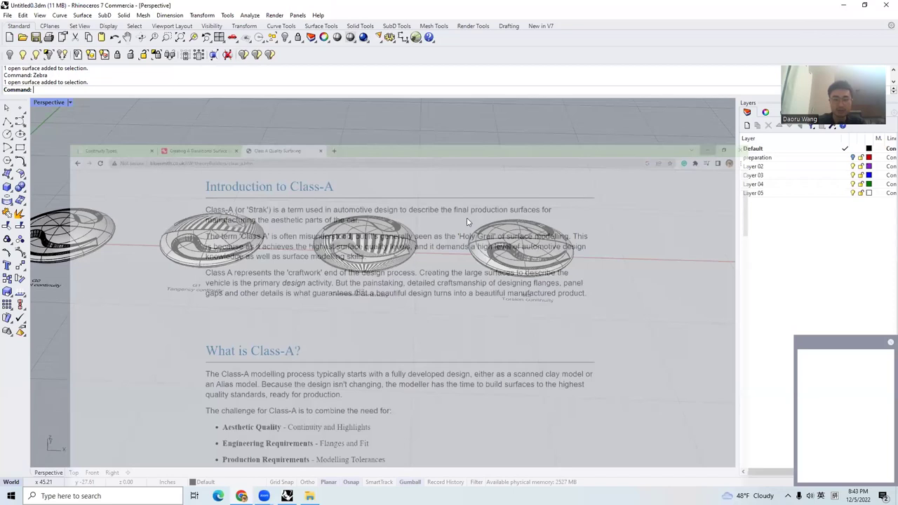
{"action": "scroll", "coordinate": [461, 233], "scroll_direction": "up", "scroll_amount": 1}
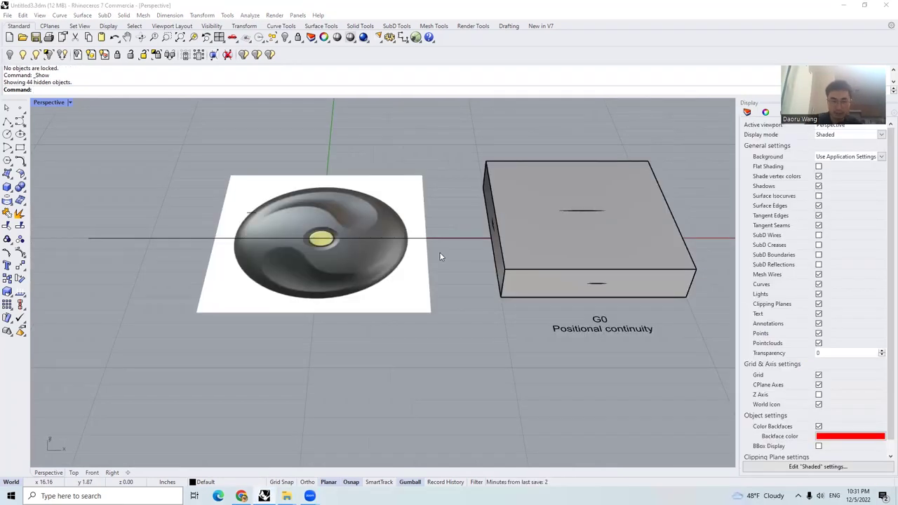
Hide the box enclosing the G0 disc beside the reference picture
{"action": "scroll", "coordinate": [440, 252], "scroll_direction": "down", "scroll_amount": 2}
{"action": "right_click_drag", "start_coordinate": [439, 252], "coordinate": [399, 277]}
{"action": "scroll", "coordinate": [501, 221], "scroll_direction": "up", "scroll_amount": 5}
{"action": "scroll", "coordinate": [400, 277], "scroll_direction": "down", "scroll_amount": 2}
{"action": "left_click", "coordinate": [453, 223]}
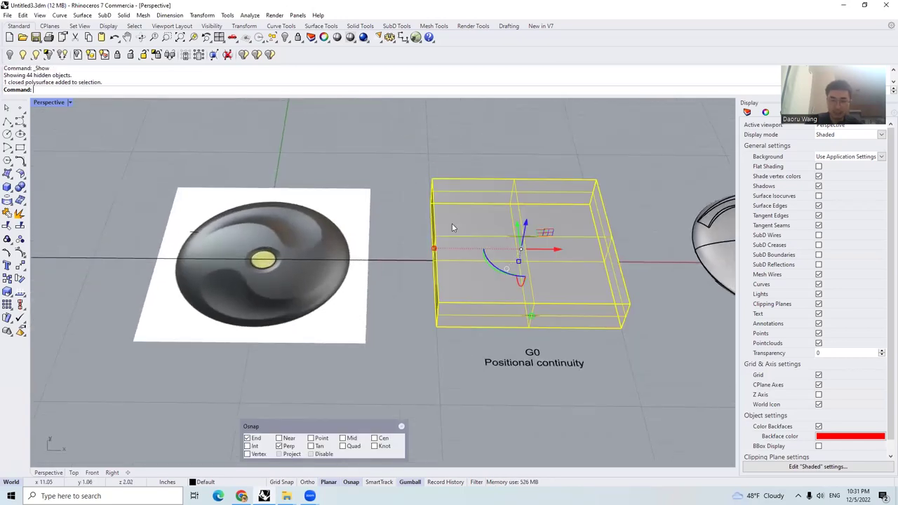
{"action": "middle_click", "coordinate": [452, 224]}
{"action": "left_click", "coordinate": [438, 219]}
{"action": "scroll", "coordinate": [438, 258], "scroll_direction": "up", "scroll_amount": 3}
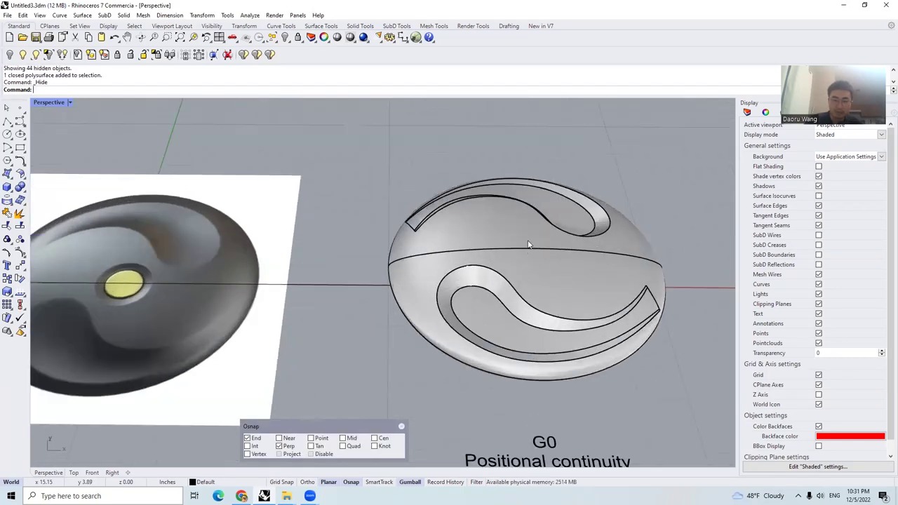
Examine the swirl recesses in the reference picture and compare them with the modelled G0 disc
{"action": "scroll", "coordinate": [438, 259], "scroll_direction": "down", "scroll_amount": 2}
{"action": "scroll", "coordinate": [298, 222], "scroll_direction": "up", "scroll_amount": 4}
{"action": "scroll", "coordinate": [282, 236], "scroll_direction": "down", "scroll_amount": 2}
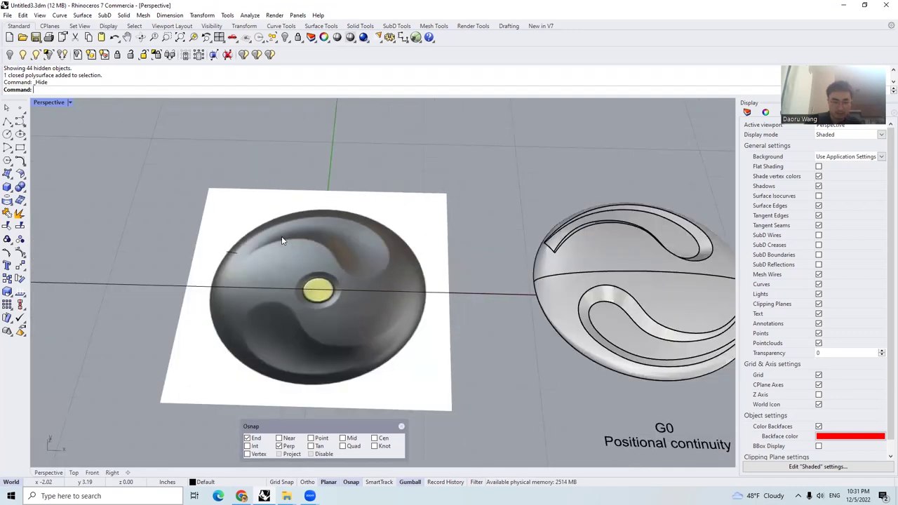
{"action": "scroll", "coordinate": [397, 230], "scroll_direction": "up", "scroll_amount": 4}
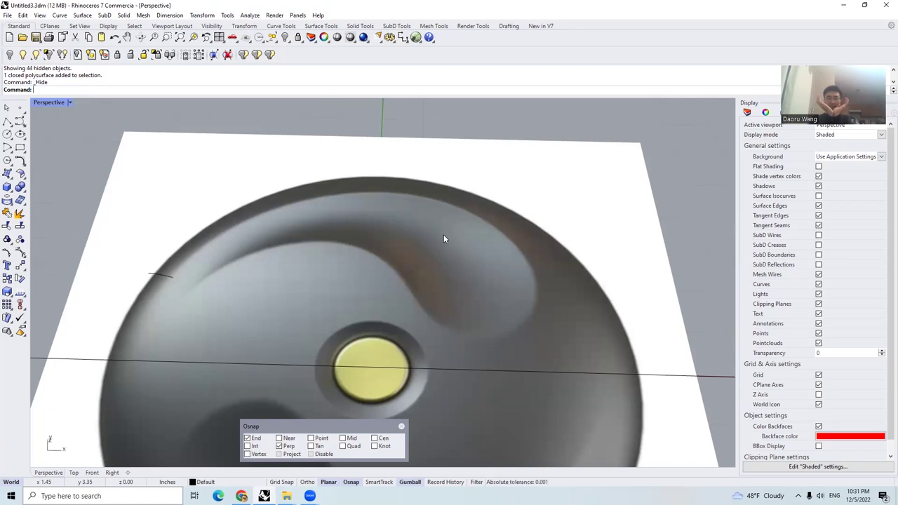
{"action": "scroll", "coordinate": [443, 235], "scroll_direction": "down", "scroll_amount": 6}
{"action": "right_click_drag", "start_coordinate": [429, 244], "coordinate": [428, 227]}
{"action": "scroll", "coordinate": [427, 227], "scroll_direction": "up", "scroll_amount": 6}
{"action": "scroll", "coordinate": [373, 241], "scroll_direction": "down", "scroll_amount": 3}
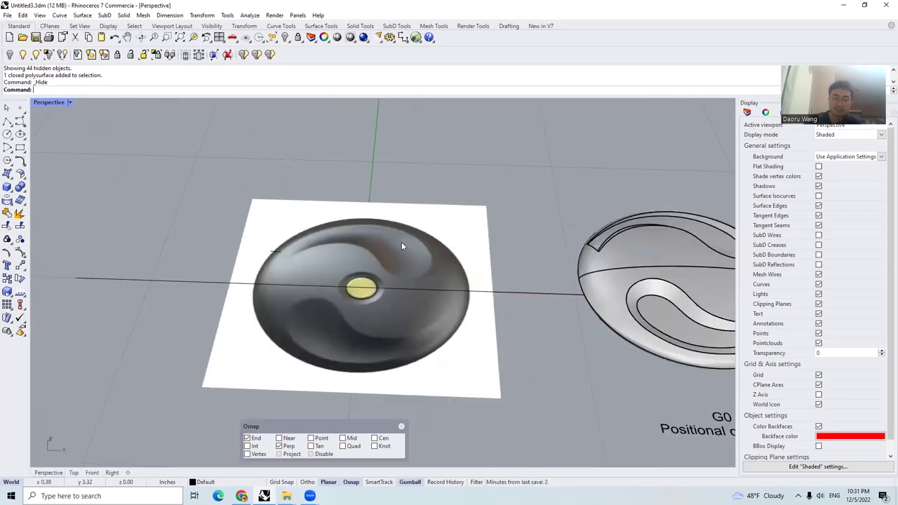
{"action": "scroll", "coordinate": [467, 240], "scroll_direction": "up", "scroll_amount": 2}
{"action": "scroll", "coordinate": [617, 241], "scroll_direction": "up", "scroll_amount": 3}
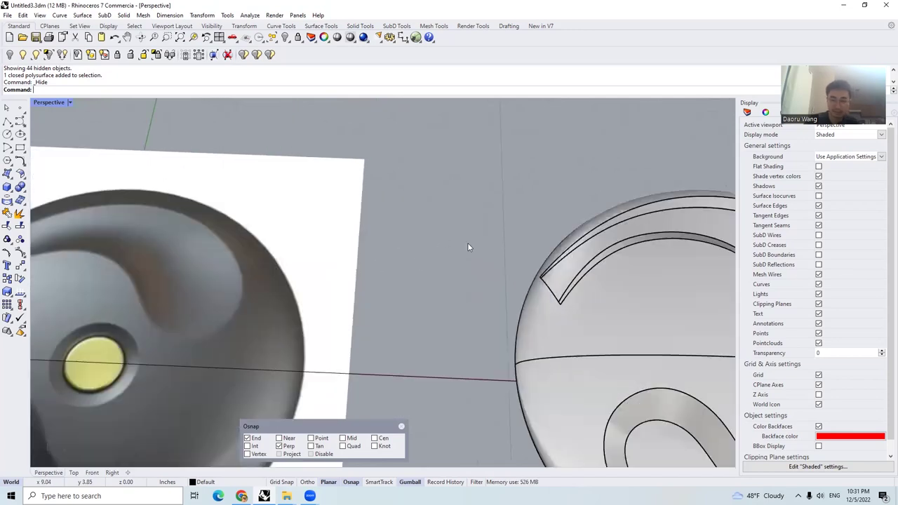
{"action": "scroll", "coordinate": [470, 246], "scroll_direction": "down", "scroll_amount": 3}
{"action": "scroll", "coordinate": [621, 224], "scroll_direction": "up", "scroll_amount": 3}
{"action": "scroll", "coordinate": [623, 229], "scroll_direction": "up", "scroll_amount": 2}
Highlight the floor surface of one swirl recess on the G0 disc, inspect its depth from a low angle, and clear the selection
{"action": "left_click", "coordinate": [623, 229]}
{"action": "scroll", "coordinate": [623, 228], "scroll_direction": "down", "scroll_amount": 3}
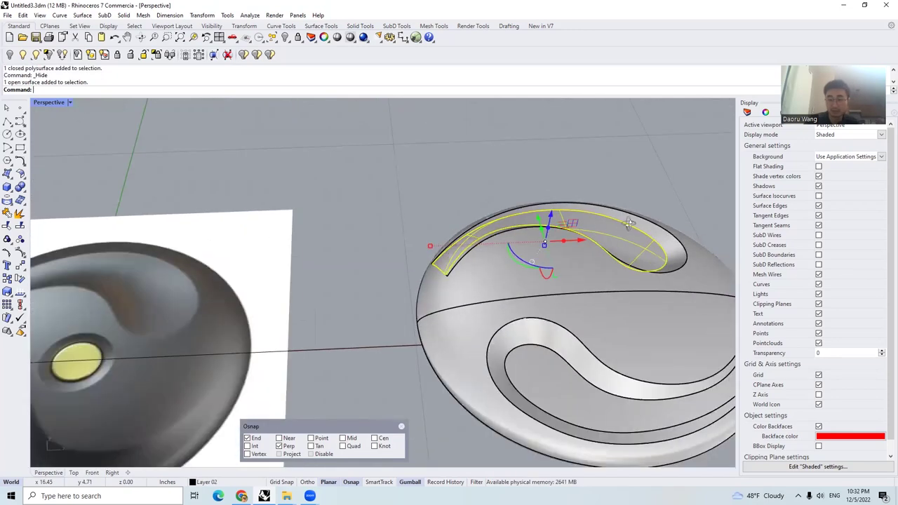
{"action": "scroll", "coordinate": [472, 225], "scroll_direction": "up", "scroll_amount": 4}
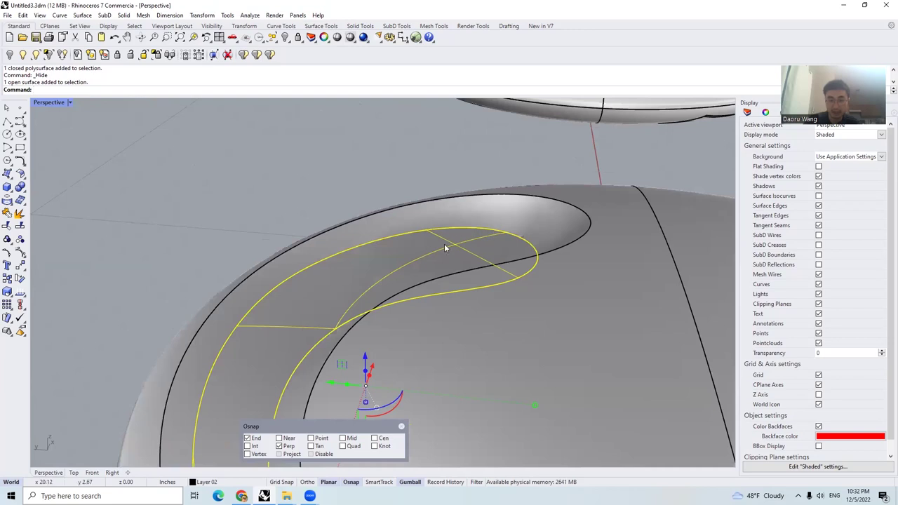
{"action": "scroll", "coordinate": [444, 245], "scroll_direction": "down", "scroll_amount": 3}
{"action": "key", "text": "Escape"}
{"action": "scroll", "coordinate": [445, 245], "scroll_direction": "up", "scroll_amount": 5}
{"action": "right_click_drag", "start_coordinate": [484, 242], "coordinate": [559, 204]}
{"action": "scroll", "coordinate": [447, 226], "scroll_direction": "down", "scroll_amount": 4}
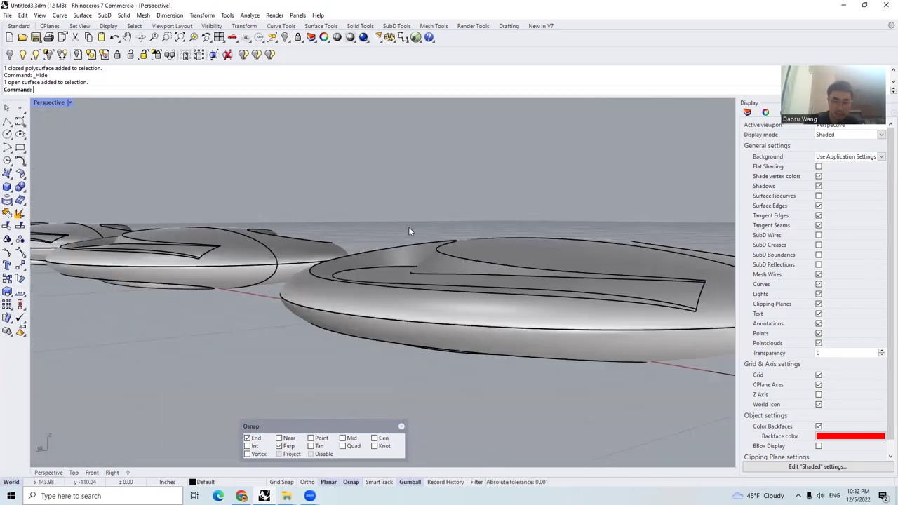
Inspect the opposite swirl recess of the G0 disc and the sloped wall around its floor
{"action": "right_click_drag", "start_coordinate": [410, 232], "coordinate": [410, 266]}
{"action": "scroll", "coordinate": [336, 187], "scroll_direction": "up", "scroll_amount": 5}
{"action": "scroll", "coordinate": [382, 209], "scroll_direction": "down", "scroll_amount": 4}
{"action": "scroll", "coordinate": [383, 209], "scroll_direction": "up", "scroll_amount": 3}
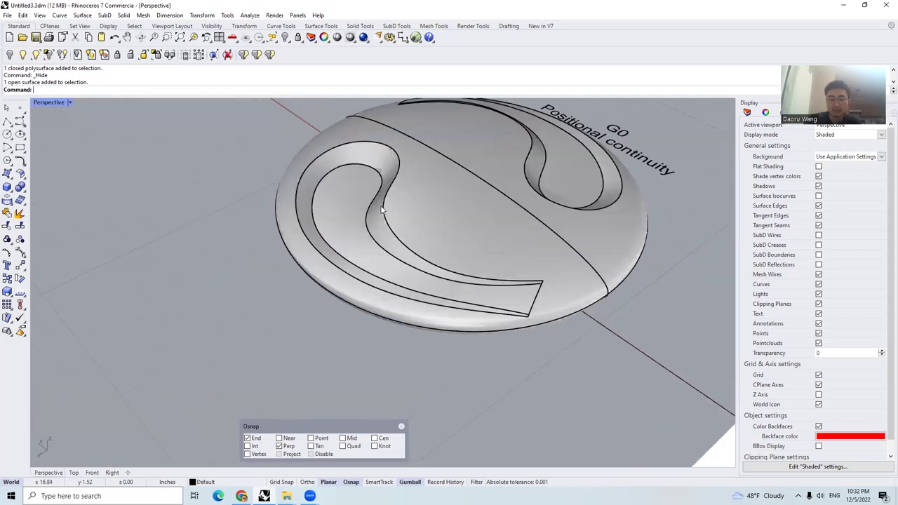
{"action": "scroll", "coordinate": [382, 209], "scroll_direction": "up", "scroll_amount": 3}
{"action": "scroll", "coordinate": [376, 208], "scroll_direction": "down", "scroll_amount": 5}
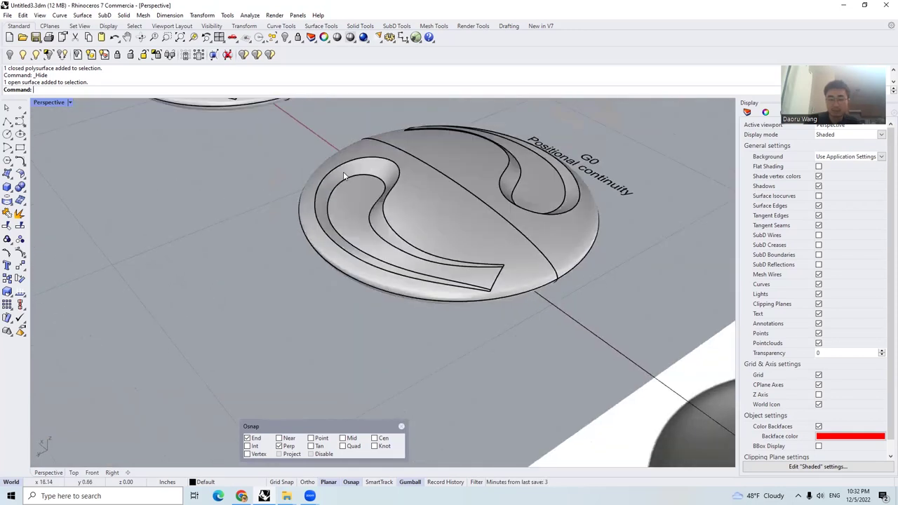
{"action": "scroll", "coordinate": [364, 181], "scroll_direction": "down", "scroll_amount": 4}
{"action": "scroll", "coordinate": [388, 192], "scroll_direction": "up", "scroll_amount": 5}
{"action": "scroll", "coordinate": [304, 171], "scroll_direction": "up", "scroll_amount": 2}
Highlight this recess's floor surface, compare it with the reference picture's swirl, and clear the selection
{"action": "left_click", "coordinate": [301, 167]}
{"action": "scroll", "coordinate": [302, 164], "scroll_direction": "down", "scroll_amount": 5}
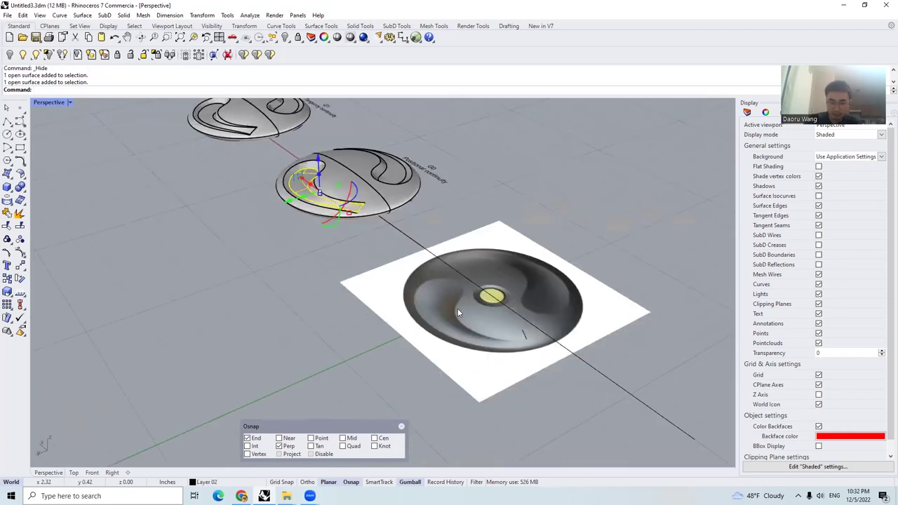
{"action": "key", "text": "Escape"}
{"action": "scroll", "coordinate": [456, 298], "scroll_direction": "up", "scroll_amount": 2}
{"action": "scroll", "coordinate": [253, 136], "scroll_direction": "up", "scroll_amount": 3}
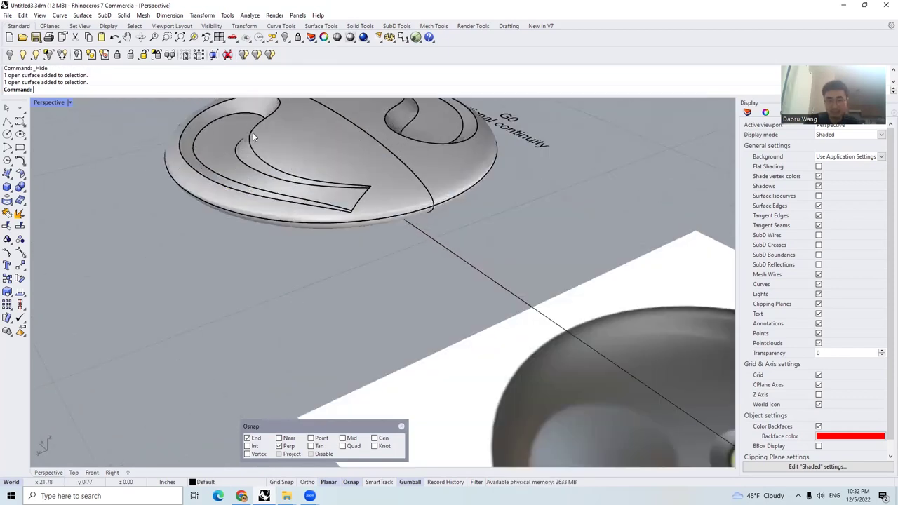
{"action": "scroll", "coordinate": [253, 137], "scroll_direction": "down", "scroll_amount": 2}
Try to turn on edit points for the G0 disc's recessed floor surface
{"action": "left_click", "coordinate": [241, 156]}
{"action": "scroll", "coordinate": [240, 155], "scroll_direction": "up", "scroll_amount": 4}
{"action": "scroll", "coordinate": [284, 185], "scroll_direction": "down", "scroll_amount": 4}
{"action": "scroll", "coordinate": [277, 190], "scroll_direction": "up", "scroll_amount": 1}
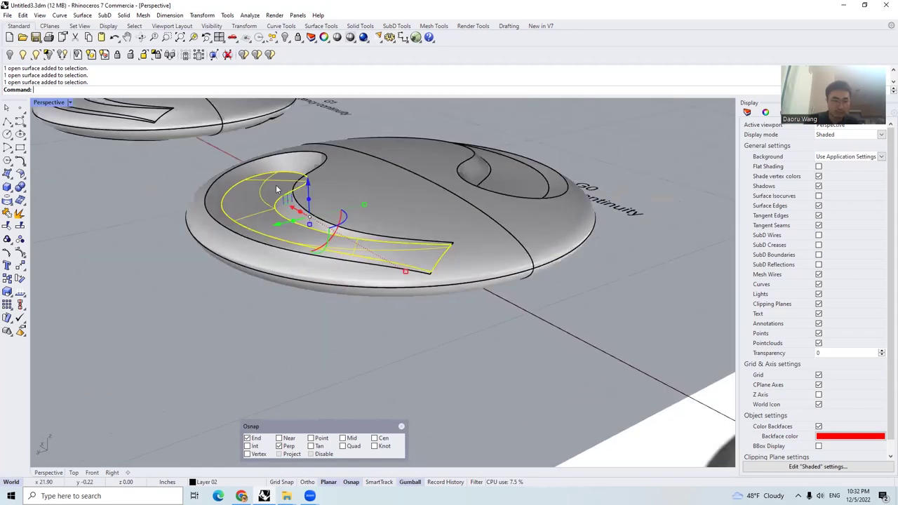
{"action": "scroll", "coordinate": [271, 171], "scroll_direction": "up", "scroll_amount": 4}
{"action": "double_click", "coordinate": [8, 253]}
{"action": "key", "text": "Escape"}
Reselect the G0 recess floor and compare it with the matching smooth area in the reference picture
{"action": "left_click", "coordinate": [250, 211]}
{"action": "scroll", "coordinate": [281, 222], "scroll_direction": "down", "scroll_amount": 5}
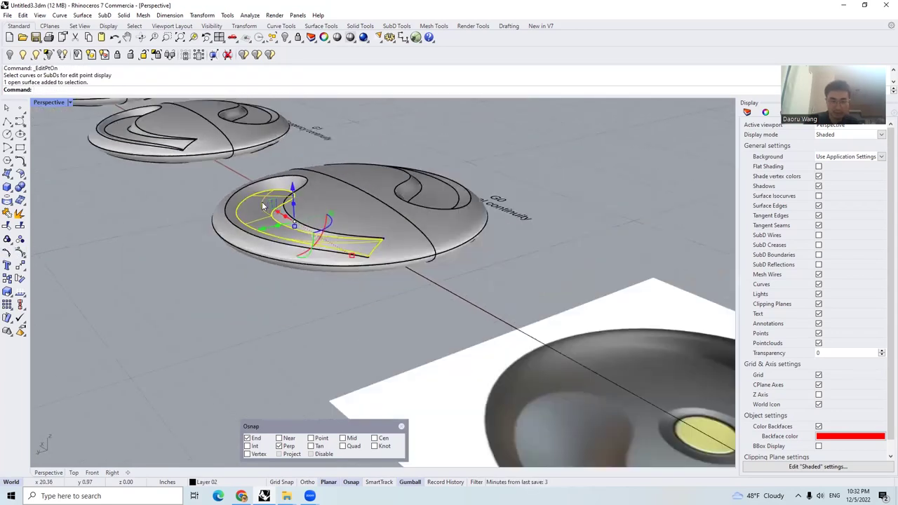
{"action": "scroll", "coordinate": [265, 212], "scroll_direction": "up", "scroll_amount": 5}
{"action": "scroll", "coordinate": [266, 211], "scroll_direction": "down", "scroll_amount": 5}
{"action": "scroll", "coordinate": [288, 262], "scroll_direction": "up", "scroll_amount": 6}
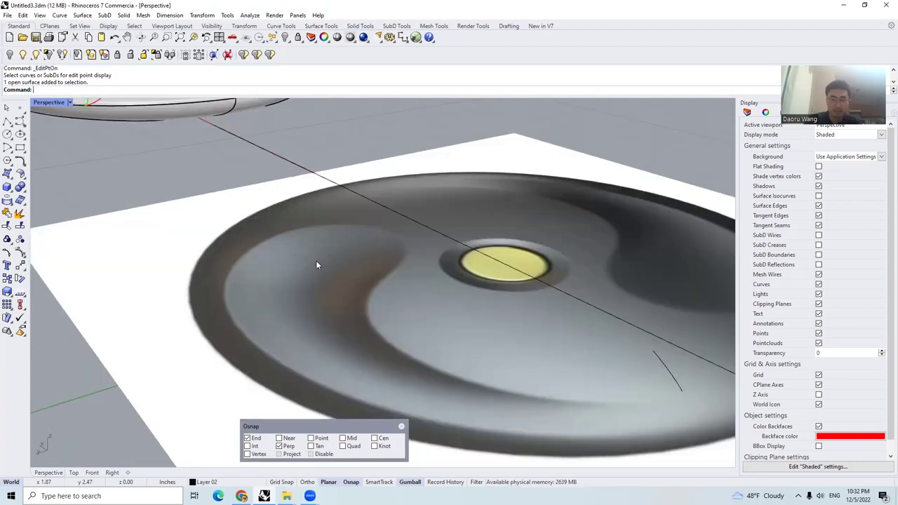
{"action": "scroll", "coordinate": [350, 264], "scroll_direction": "down", "scroll_amount": 3}
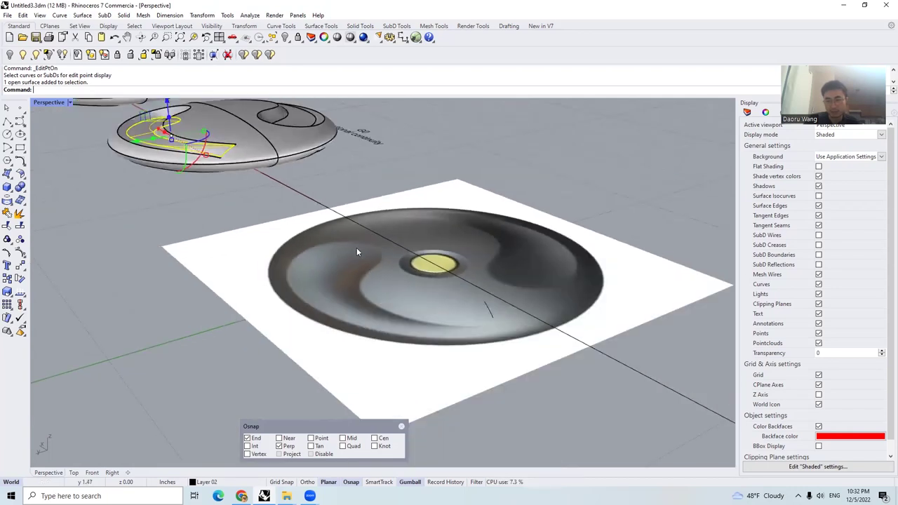
Highlight the transition strip around the G0 recess, compare it with the reference picture, and clear the selection
{"action": "scroll", "coordinate": [435, 309], "scroll_direction": "up", "scroll_amount": 2}
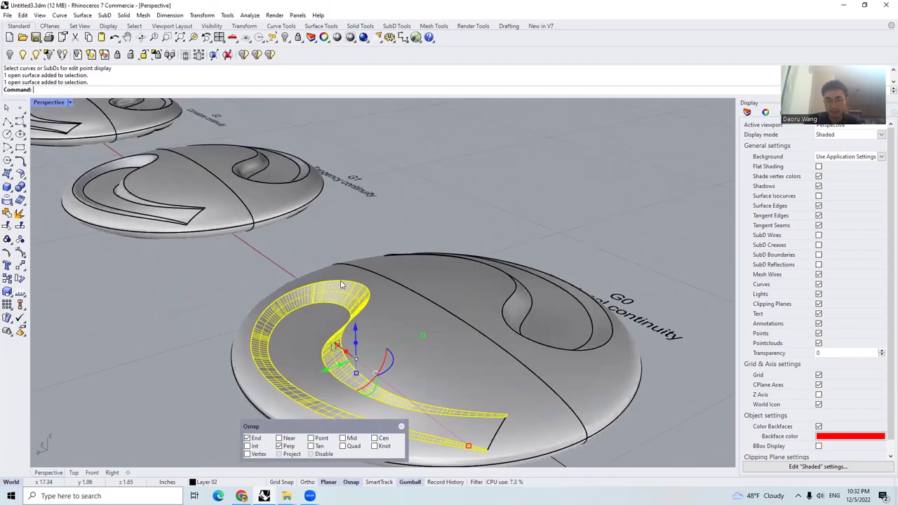
{"action": "scroll", "coordinate": [332, 254], "scroll_direction": "down", "scroll_amount": 4}
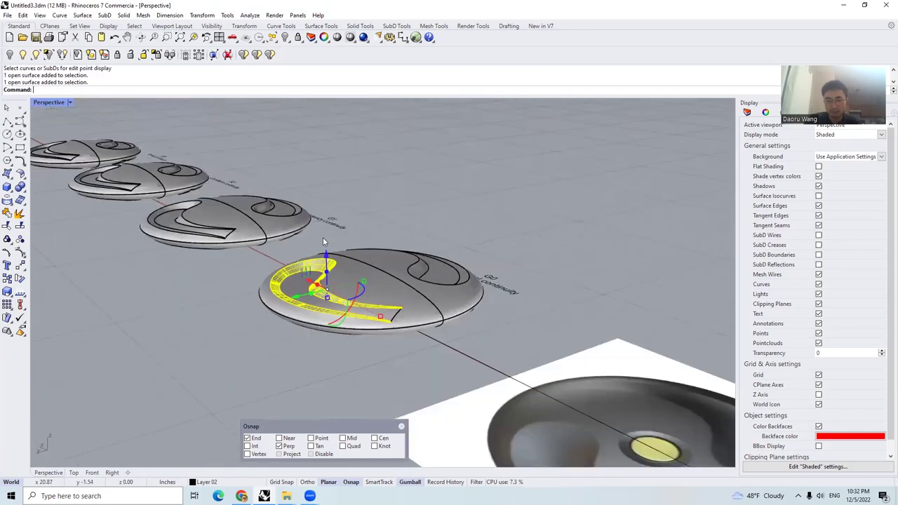
{"action": "right_click_drag", "start_coordinate": [434, 297], "coordinate": [422, 338]}
{"action": "scroll", "coordinate": [410, 325], "scroll_direction": "up", "scroll_amount": 6}
{"action": "key", "text": "Escape"}
{"action": "scroll", "coordinate": [410, 325], "scroll_direction": "down", "scroll_amount": 3}
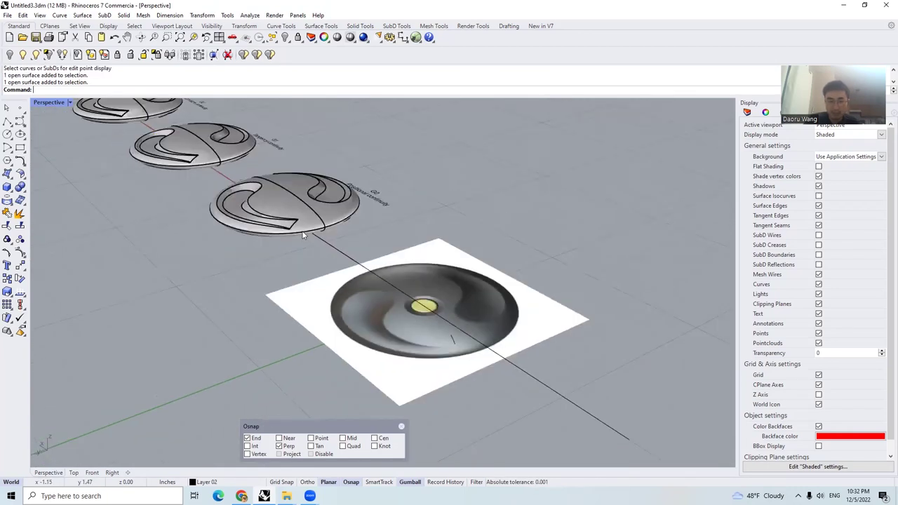
Select the G0 recess floor, inspect the height step between floor and dome in a near-horizontal close-up, and deselect it
{"action": "scroll", "coordinate": [305, 235], "scroll_direction": "up", "scroll_amount": 5}
{"action": "scroll", "coordinate": [337, 256], "scroll_direction": "down", "scroll_amount": 4}
{"action": "scroll", "coordinate": [267, 204], "scroll_direction": "up", "scroll_amount": 5}
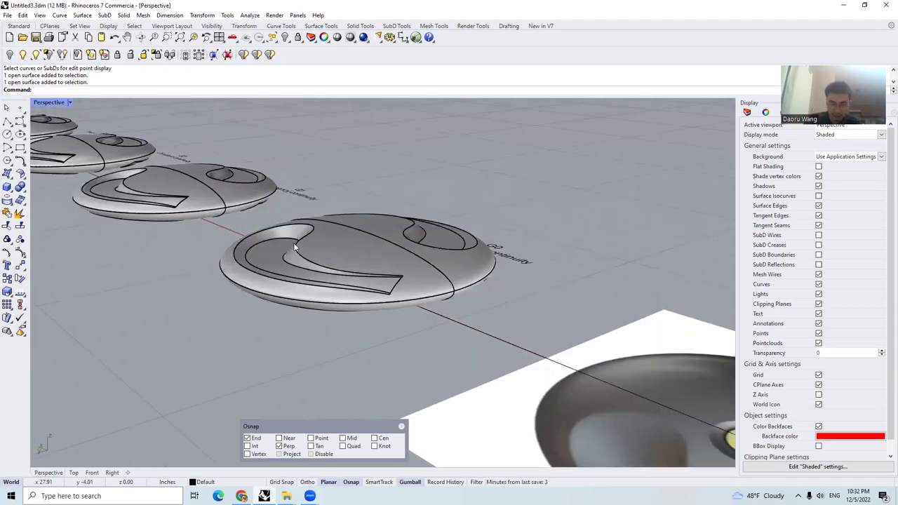
{"action": "left_click", "coordinate": [274, 263]}
{"action": "scroll", "coordinate": [274, 263], "scroll_direction": "up", "scroll_amount": 4}
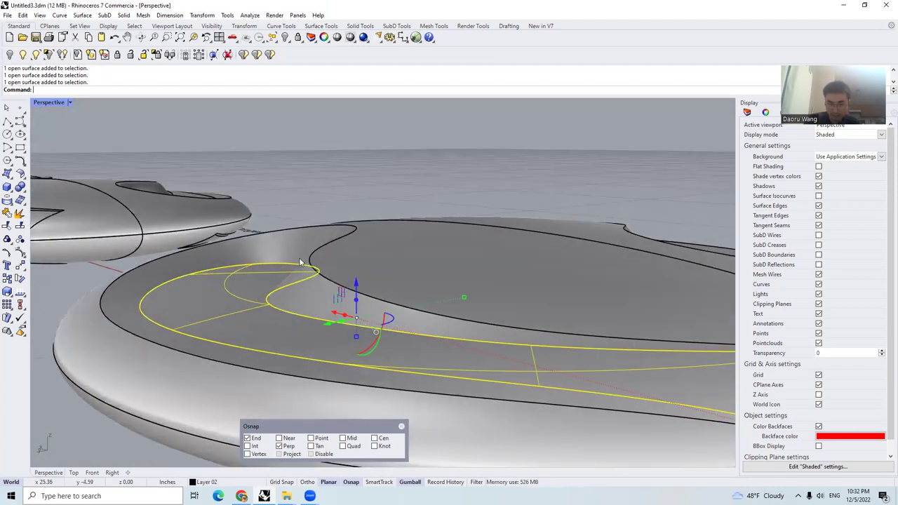
{"action": "right_click_drag", "start_coordinate": [299, 260], "coordinate": [392, 245]}
{"action": "scroll", "coordinate": [417, 277], "scroll_direction": "up", "scroll_amount": 3}
{"action": "scroll", "coordinate": [284, 292], "scroll_direction": "up", "scroll_amount": 5}
{"action": "right_click_drag", "start_coordinate": [285, 293], "coordinate": [310, 264]}
{"action": "left_click", "coordinate": [338, 264]}
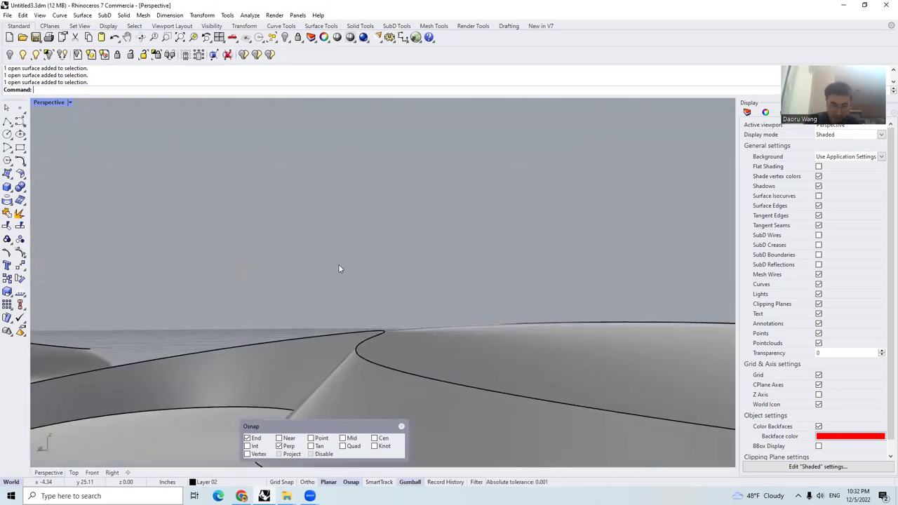
{"action": "scroll", "coordinate": [338, 266], "scroll_direction": "down", "scroll_amount": 2}
{"action": "scroll", "coordinate": [305, 348], "scroll_direction": "up", "scroll_amount": 2}
{"action": "scroll", "coordinate": [390, 327], "scroll_direction": "down", "scroll_amount": 15}
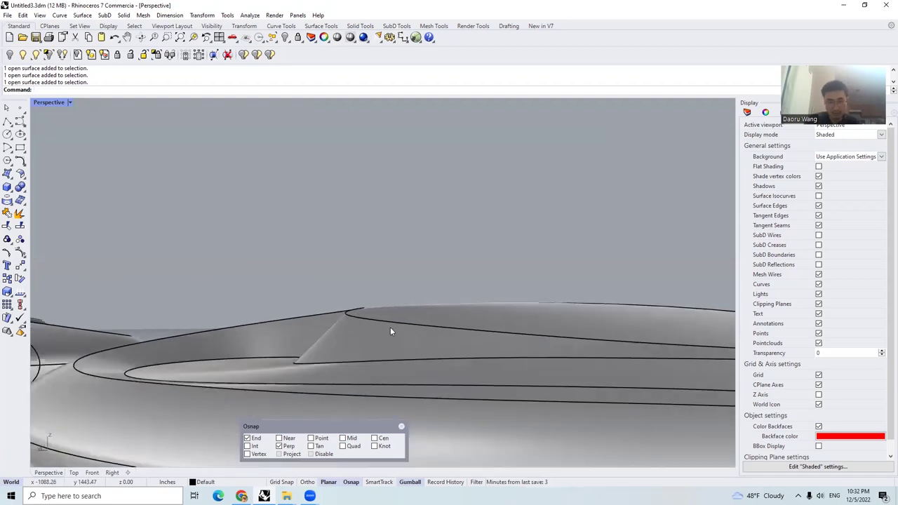
Look over the G0 disc's recesses from above and from a low angle, and return to the reference picture
{"action": "right_click_drag", "start_coordinate": [363, 372], "coordinate": [436, 352]}
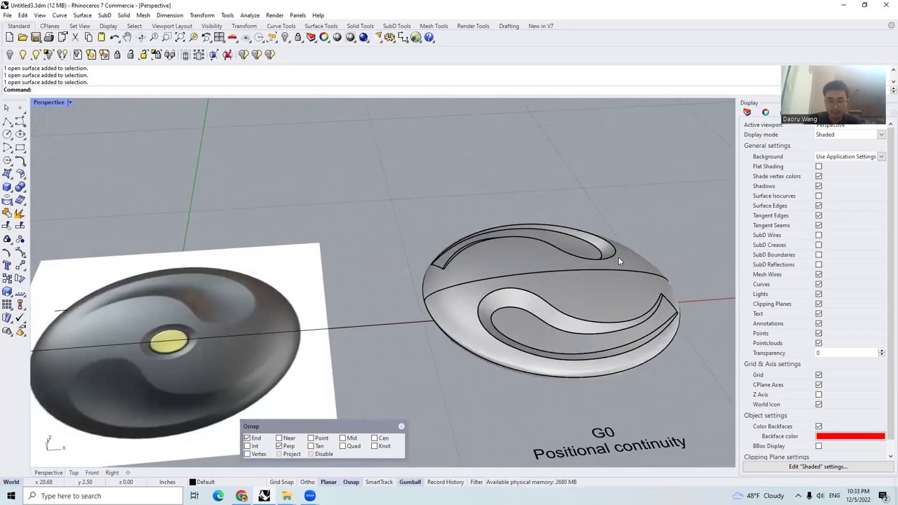
{"action": "scroll", "coordinate": [618, 257], "scroll_direction": "up", "scroll_amount": 3}
{"action": "right_click_drag", "start_coordinate": [618, 256], "coordinate": [573, 222]}
{"action": "scroll", "coordinate": [504, 316], "scroll_direction": "down", "scroll_amount": 3}
{"action": "scroll", "coordinate": [496, 368], "scroll_direction": "up", "scroll_amount": 1}
{"action": "left_click", "coordinate": [496, 367]}
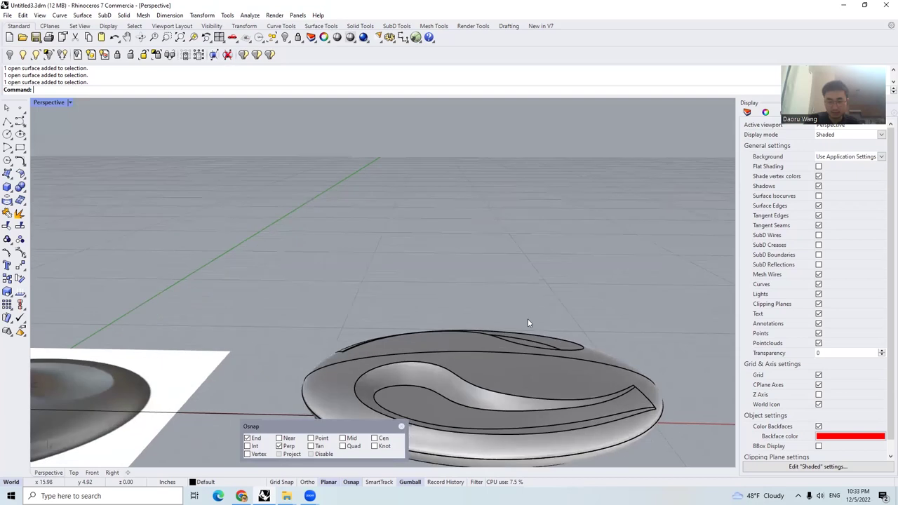
{"action": "scroll", "coordinate": [528, 319], "scroll_direction": "down", "scroll_amount": 6}
{"action": "right_click_drag", "start_coordinate": [529, 320], "coordinate": [390, 316]}
{"action": "scroll", "coordinate": [565, 328], "scroll_direction": "down", "scroll_amount": 6}
{"action": "scroll", "coordinate": [433, 342], "scroll_direction": "up", "scroll_amount": 3}
{"action": "scroll", "coordinate": [387, 302], "scroll_direction": "up", "scroll_amount": 5}
{"action": "key", "text": "Escape"}
{"action": "scroll", "coordinate": [384, 289], "scroll_direction": "down", "scroll_amount": 2}
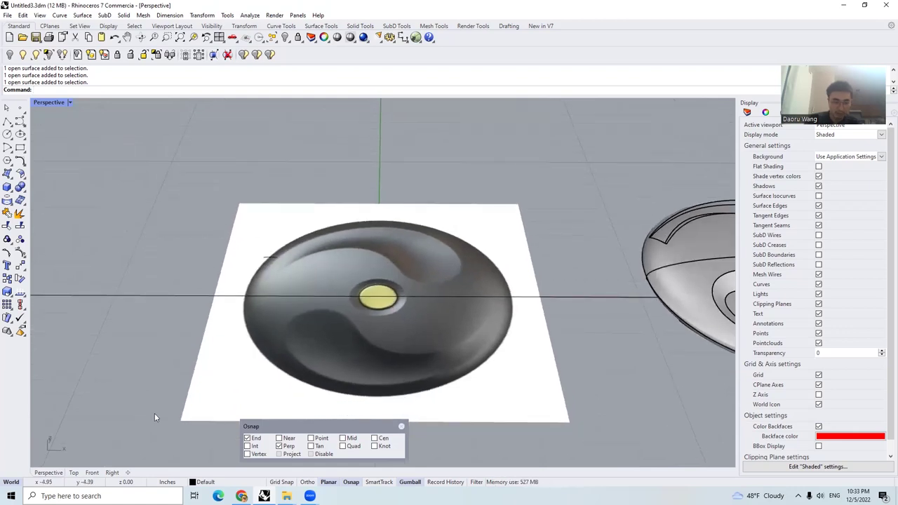
Create a sphere centred at the origin with a radius of 5 inches
{"action": "type", "text": "Sphere"}
{"action": "key", "text": "Return"}
{"action": "type", "text": "0"}
{"action": "key", "text": "Return"}
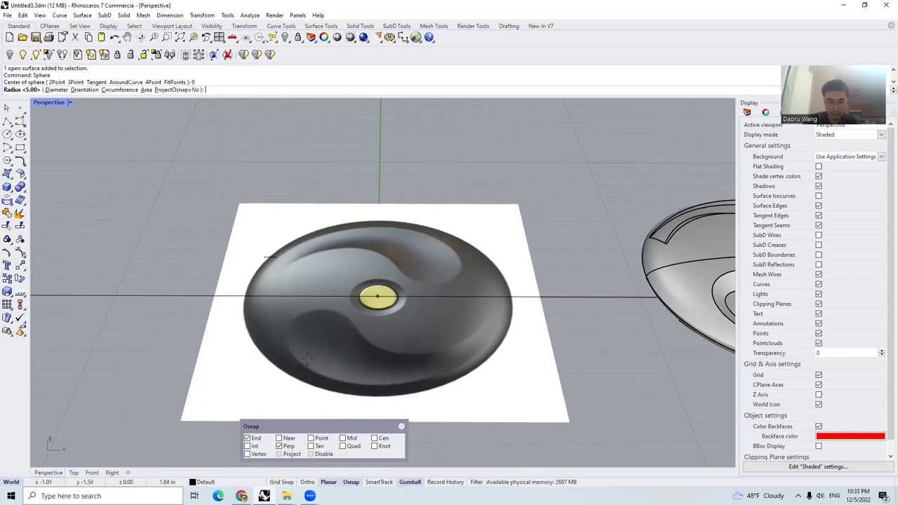
{"action": "left_click", "coordinate": [74, 472]}
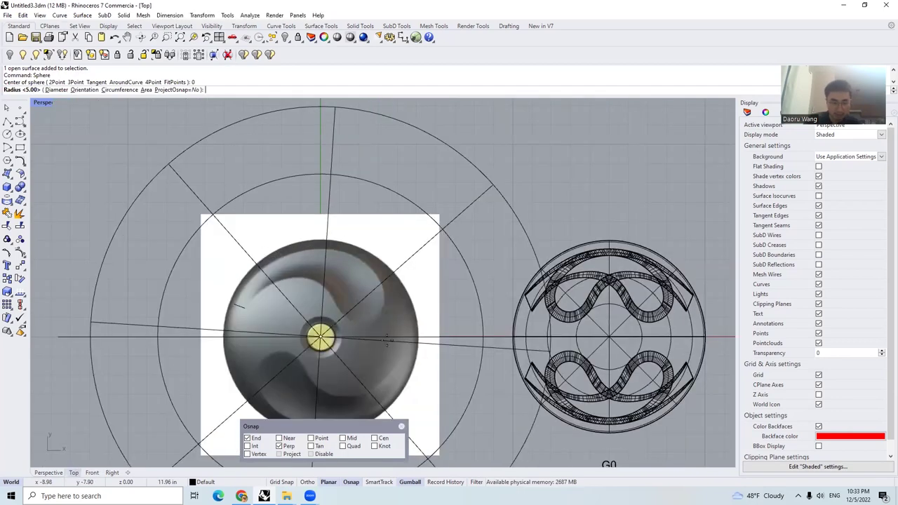
{"action": "scroll", "coordinate": [387, 340], "scroll_direction": "up", "scroll_amount": 10}
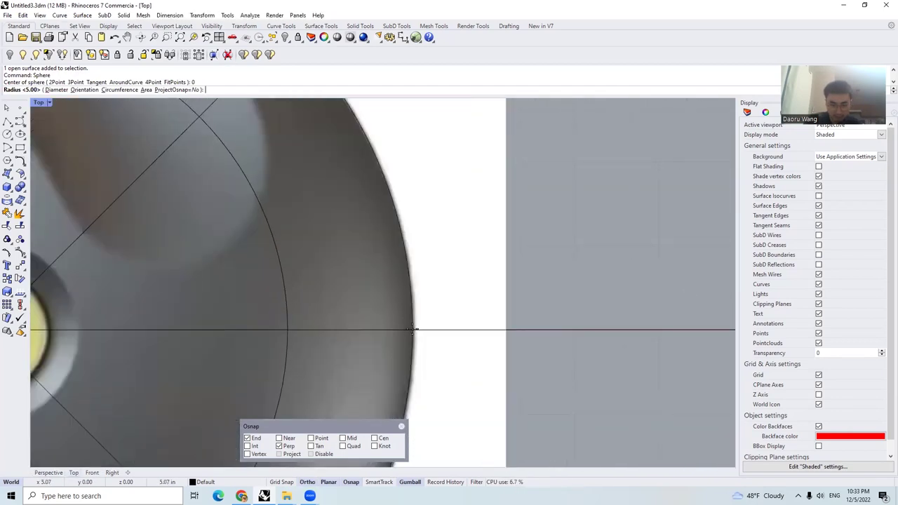
{"action": "type", "text": "5"}
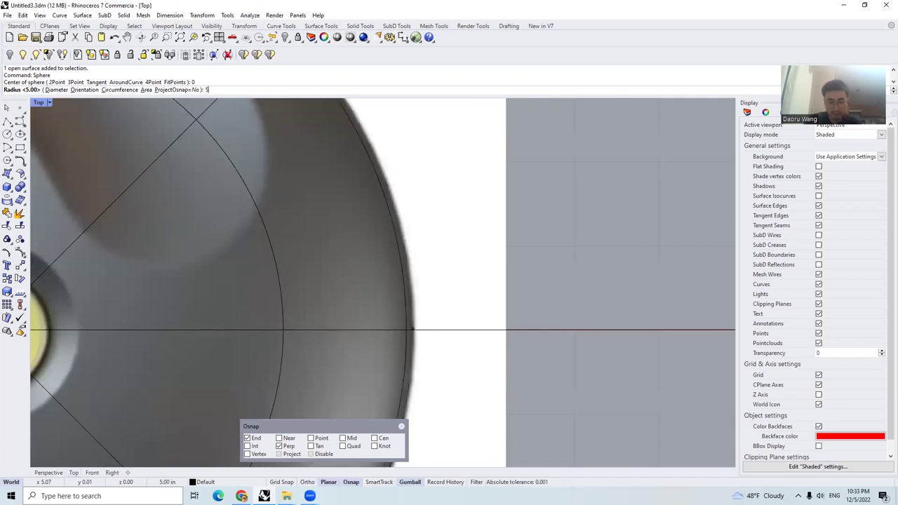
{"action": "key", "text": "Return"}
Unlock the reference picture, scale and shift it to fit the sphere's outline in the Top view, and lock it again
{"action": "scroll", "coordinate": [433, 333], "scroll_direction": "down", "scroll_amount": 4}
{"action": "left_click", "coordinate": [441, 330]}
{"action": "right_click", "coordinate": [297, 38]}
{"action": "left_click", "coordinate": [413, 174]}
{"action": "scroll", "coordinate": [194, 258], "scroll_direction": "up", "scroll_amount": 5}
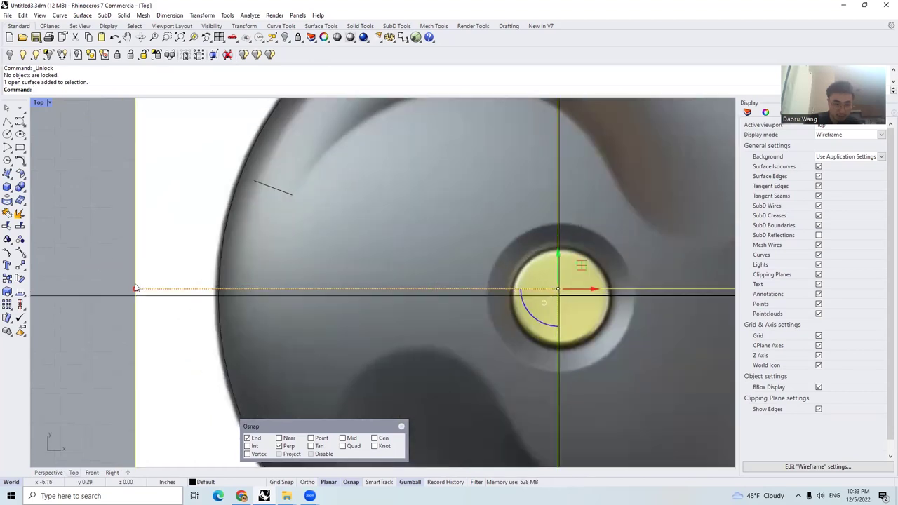
{"action": "left_click_drag", "start_coordinate": [135, 288], "coordinate": [139, 289]}
{"action": "scroll", "coordinate": [153, 272], "scroll_direction": "down", "scroll_amount": 8}
{"action": "scroll", "coordinate": [327, 234], "scroll_direction": "up", "scroll_amount": 2}
{"action": "left_click_drag", "start_coordinate": [320, 261], "coordinate": [324, 257]}
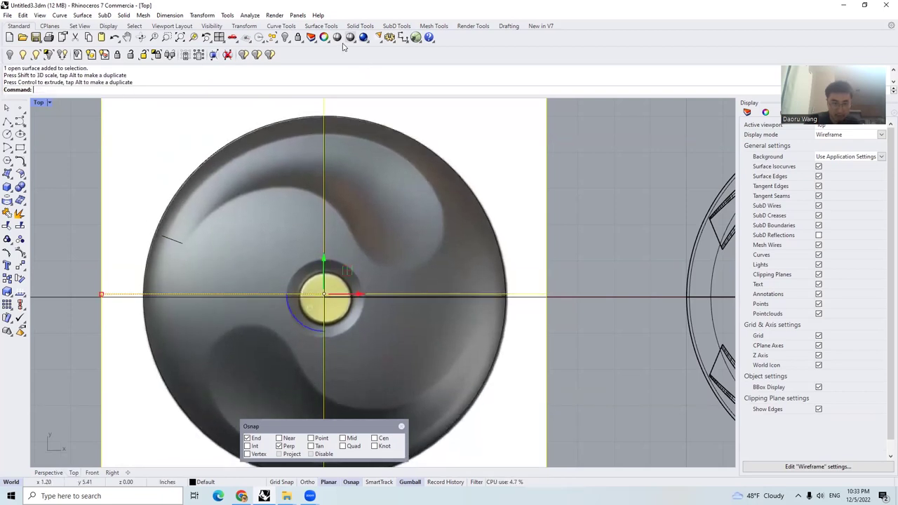
{"action": "left_click", "coordinate": [298, 37]}
Rebuild the sphere with 12 points and degree 3 in both the U and V directions
{"action": "left_click", "coordinate": [48, 472]}
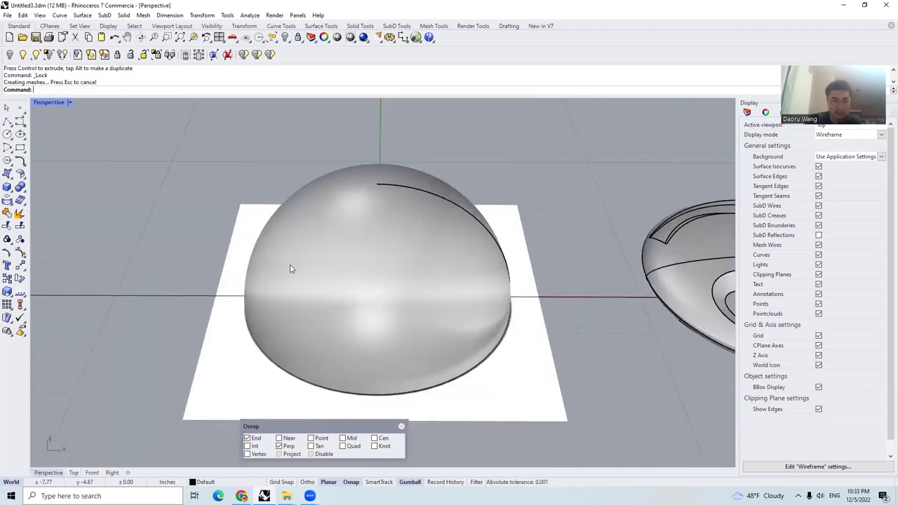
{"action": "left_click", "coordinate": [327, 262]}
{"action": "left_click", "coordinate": [92, 472]}
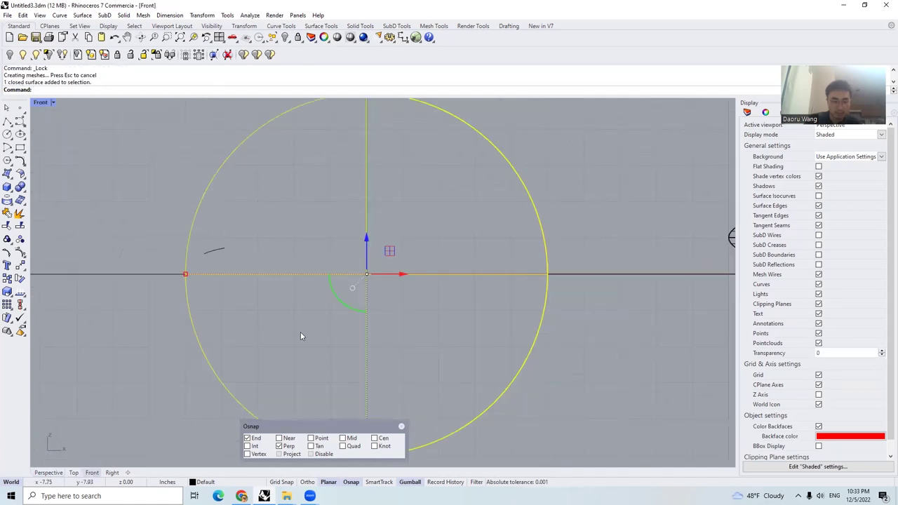
{"action": "scroll", "coordinate": [300, 336], "scroll_direction": "down", "scroll_amount": 5}
{"action": "left_click", "coordinate": [48, 472]}
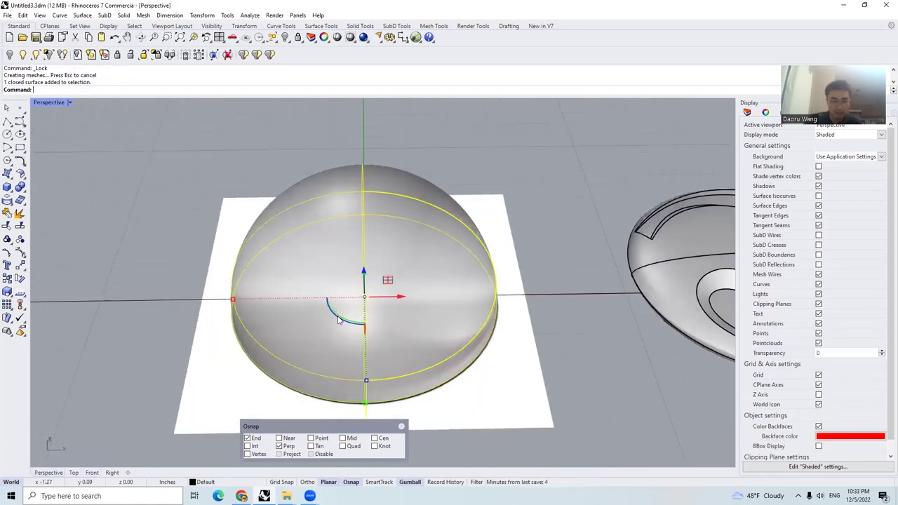
{"action": "right_click_drag", "start_coordinate": [365, 240], "coordinate": [373, 265]}
{"action": "type", "text": "Rebuild"}
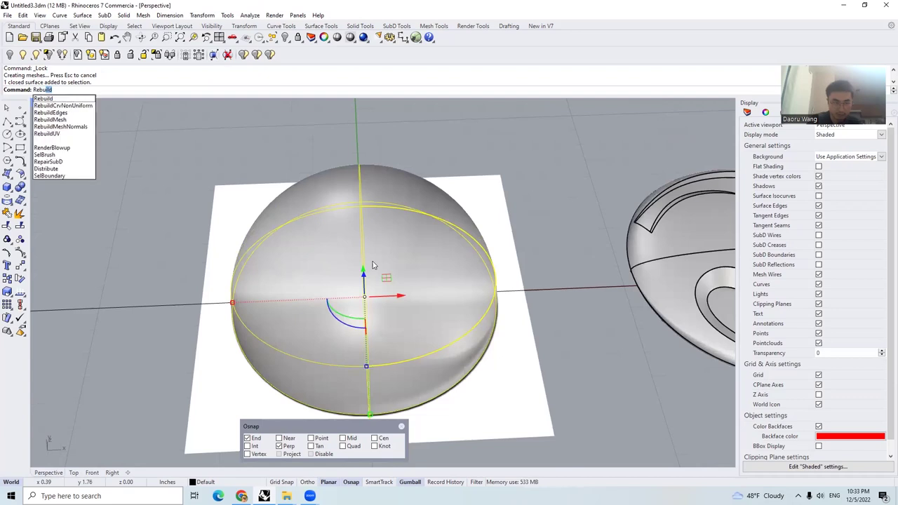
{"action": "key", "text": "Return"}
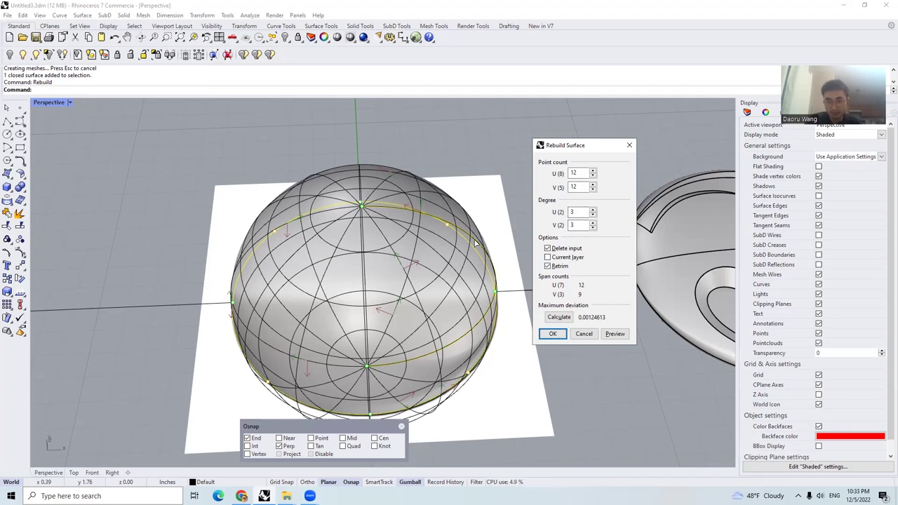
{"action": "left_click", "coordinate": [554, 334]}
Scale the sphere vertically in the Front view into a flat disc about one fifth as high as it is wide
{"action": "scroll", "coordinate": [426, 242], "scroll_direction": "up", "scroll_amount": 2}
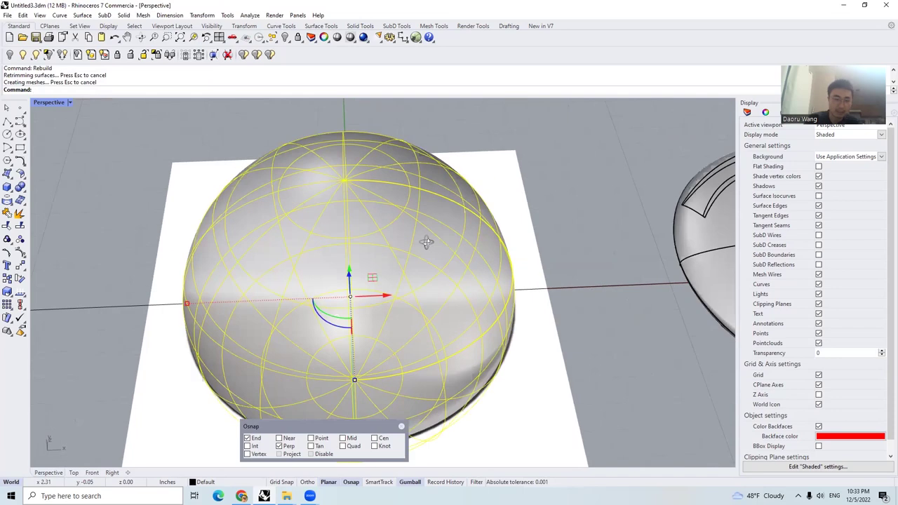
{"action": "scroll", "coordinate": [400, 267], "scroll_direction": "down", "scroll_amount": 3}
{"action": "left_click", "coordinate": [91, 472]}
{"action": "scroll", "coordinate": [358, 280], "scroll_direction": "down", "scroll_amount": 1}
{"action": "scroll", "coordinate": [361, 294], "scroll_direction": "up", "scroll_amount": 3}
{"action": "left_click_drag", "start_coordinate": [371, 334], "coordinate": [372, 256]}
{"action": "scroll", "coordinate": [378, 267], "scroll_direction": "up", "scroll_amount": 5}
{"action": "left_click_drag", "start_coordinate": [381, 288], "coordinate": [379, 302]}
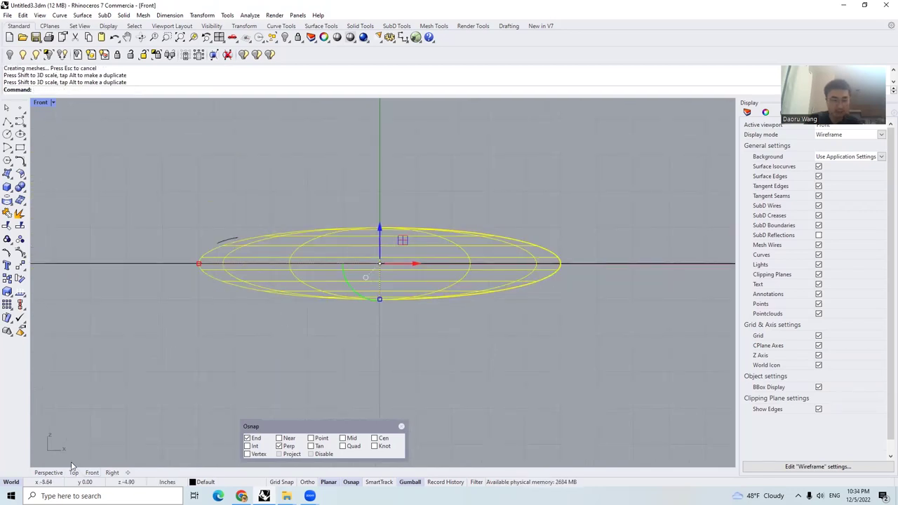
Inspect the flattened disc in the Perspective view over the reference picture and beside the G0 model
{"action": "left_click", "coordinate": [49, 472]}
{"action": "scroll", "coordinate": [363, 219], "scroll_direction": "up", "scroll_amount": 5}
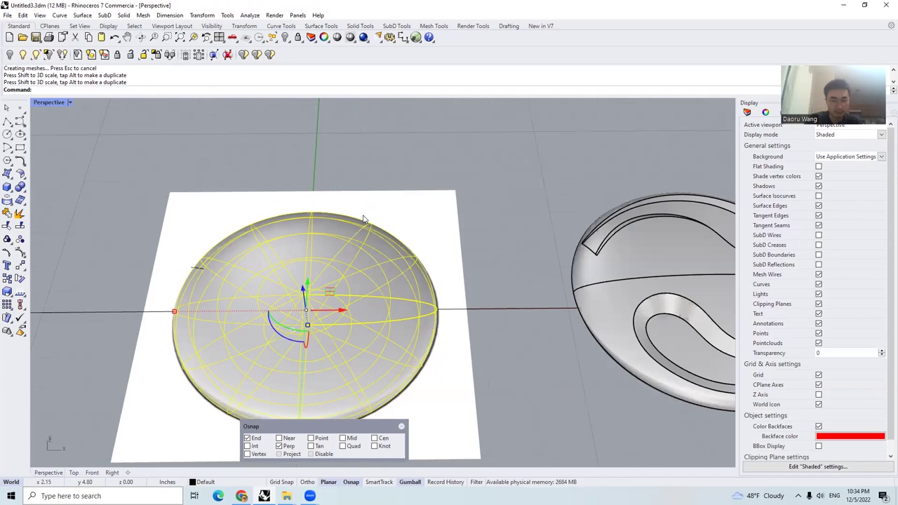
{"action": "scroll", "coordinate": [395, 193], "scroll_direction": "down", "scroll_amount": 6}
{"action": "right_click_drag", "start_coordinate": [395, 193], "coordinate": [355, 244]}
{"action": "key", "text": "Escape"}
{"action": "scroll", "coordinate": [388, 242], "scroll_direction": "up", "scroll_amount": 5}
{"action": "left_click", "coordinate": [385, 267]}
{"action": "scroll", "coordinate": [366, 244], "scroll_direction": "down", "scroll_amount": 5}
{"action": "scroll", "coordinate": [324, 275], "scroll_direction": "up", "scroll_amount": 7}
{"action": "left_click_drag", "start_coordinate": [321, 279], "coordinate": [340, 230], "text": "shift"}
{"action": "key", "text": "Escape"}
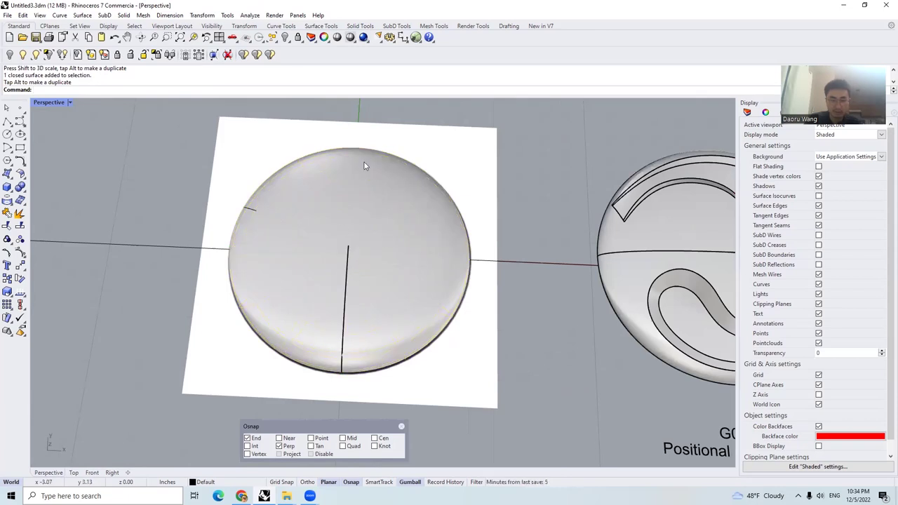
Delete the short leftover curve near the disc's upper-left rim in the Top view
{"action": "scroll", "coordinate": [352, 229], "scroll_direction": "down", "scroll_amount": 2}
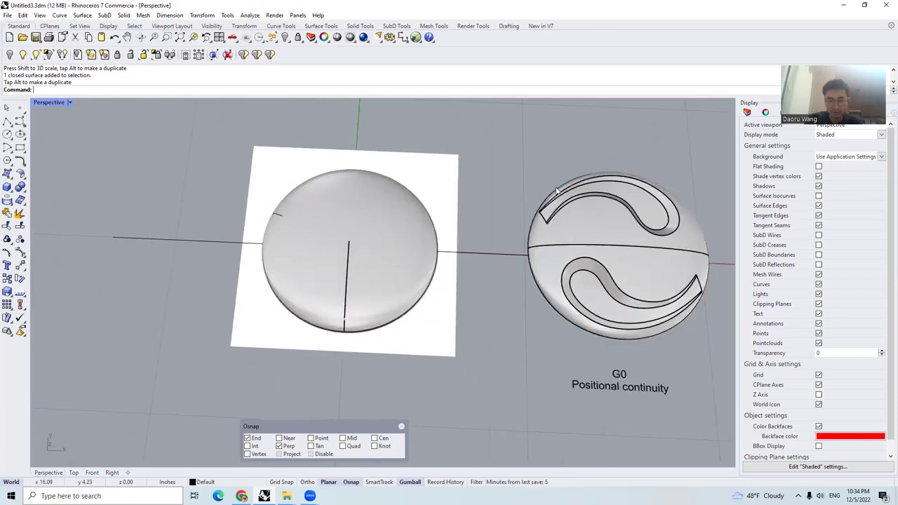
{"action": "left_click", "coordinate": [74, 473]}
{"action": "scroll", "coordinate": [308, 207], "scroll_direction": "up", "scroll_amount": 4}
{"action": "left_click", "coordinate": [153, 286]}
{"action": "key", "text": "Delete"}
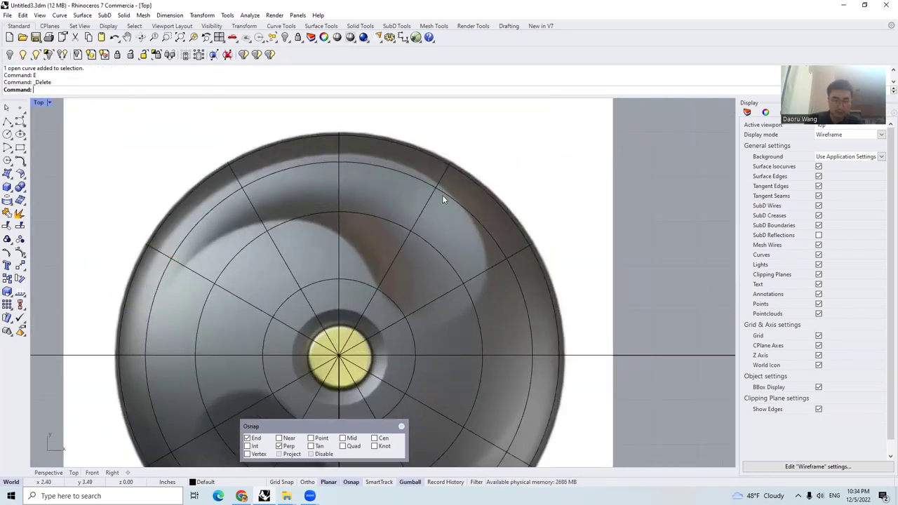
Draw an open degree-3 control point curve around the upper swirl recess in the reference picture, leaving its narrow tail open
{"action": "scroll", "coordinate": [442, 199], "scroll_direction": "up", "scroll_amount": 2}
{"action": "scroll", "coordinate": [265, 159], "scroll_direction": "down", "scroll_amount": 2}
{"action": "left_click", "coordinate": [21, 121]}
{"action": "scroll", "coordinate": [187, 243], "scroll_direction": "up", "scroll_amount": 2}
{"action": "left_click", "coordinate": [134, 298]}
{"action": "left_click", "coordinate": [184, 150]}
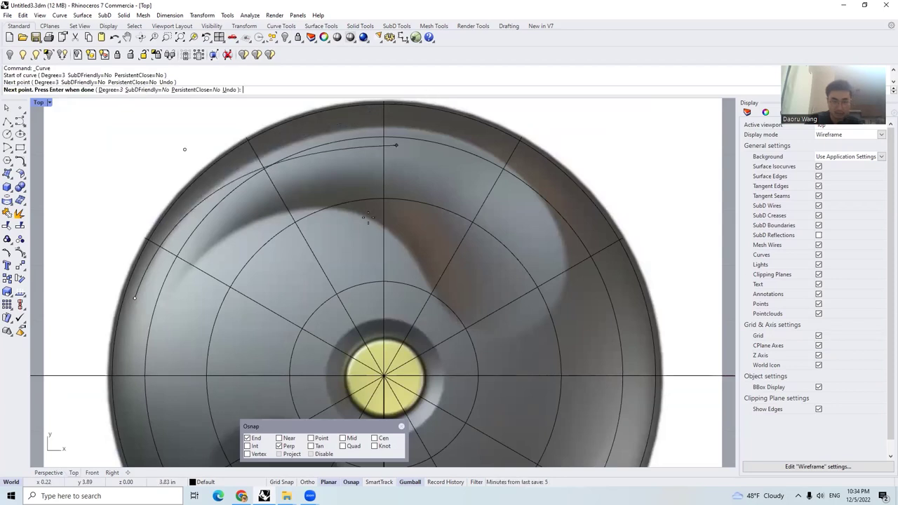
{"action": "scroll", "coordinate": [368, 217], "scroll_direction": "down", "scroll_amount": 2}
{"action": "left_click", "coordinate": [399, 103]}
{"action": "left_click", "coordinate": [491, 185]}
{"action": "left_click", "coordinate": [549, 248]}
{"action": "left_click", "coordinate": [518, 299]}
{"action": "left_click", "coordinate": [493, 319]}
{"action": "left_click", "coordinate": [439, 316]}
{"action": "left_click", "coordinate": [388, 233]}
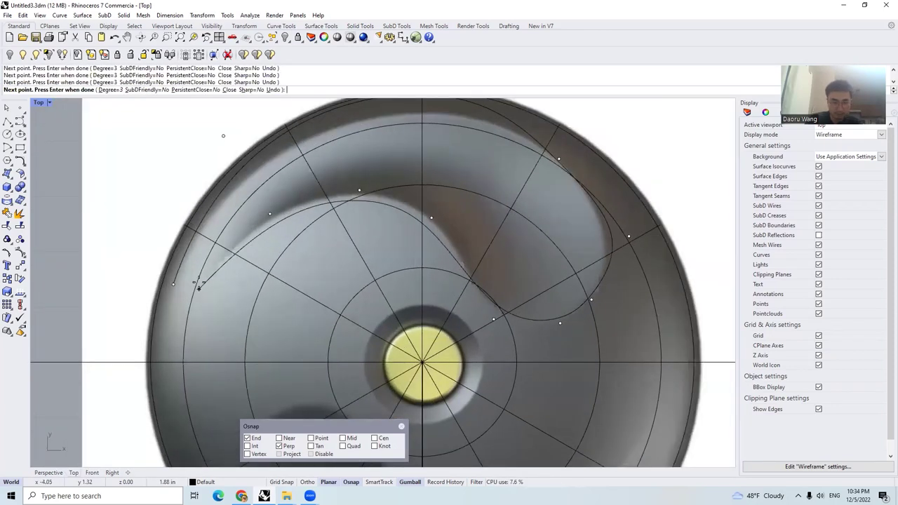
{"action": "left_click", "coordinate": [213, 257]}
{"action": "left_click", "coordinate": [204, 299]}
{"action": "key", "text": "Return"}
Hide the disc surface and move the swirl curve's control points at the tail and outer arc to follow the reference picture
{"action": "left_click", "coordinate": [390, 260]}
{"action": "key", "text": "ctrl+h"}
{"action": "left_click", "coordinate": [398, 202]}
{"action": "left_click", "coordinate": [233, 236]}
{"action": "left_click_drag", "start_coordinate": [249, 236], "coordinate": [273, 246]}
{"action": "left_click_drag", "start_coordinate": [250, 205], "coordinate": [251, 215]}
{"action": "left_click", "coordinate": [500, 139]}
{"action": "left_click", "coordinate": [471, 122]}
{"action": "left_click_drag", "start_coordinate": [524, 139], "coordinate": [533, 178]}
{"action": "scroll", "coordinate": [515, 177], "scroll_direction": "up", "scroll_amount": 4}
{"action": "scroll", "coordinate": [502, 167], "scroll_direction": "down", "scroll_amount": 4}
{"action": "scroll", "coordinate": [349, 157], "scroll_direction": "up", "scroll_amount": 1}
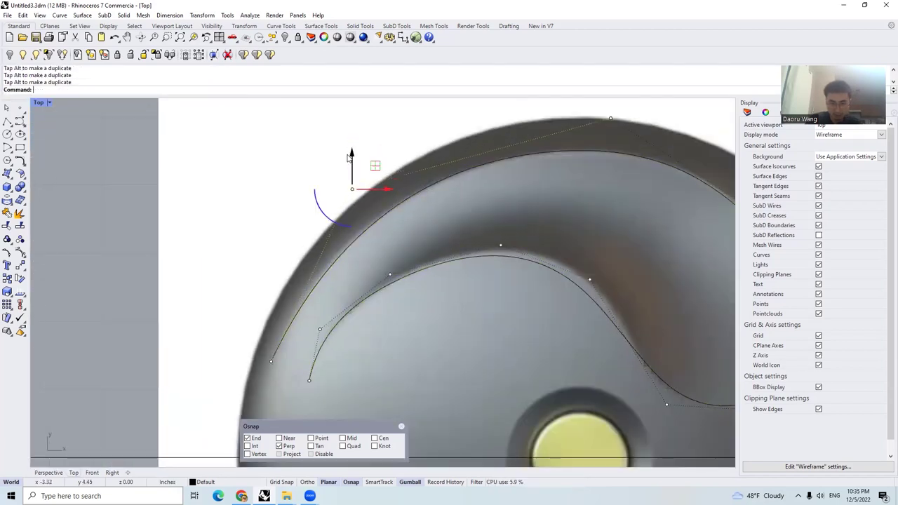
Delete a surplus control point near the curve's inner tail and shift the neighbouring points to match the recess's inner edge
{"action": "scroll", "coordinate": [348, 158], "scroll_direction": "down", "scroll_amount": 3}
{"action": "left_click", "coordinate": [362, 234]}
{"action": "left_click", "coordinate": [292, 289]}
{"action": "key", "text": "Delete"}
{"action": "left_click", "coordinate": [362, 234]}
{"action": "left_click_drag", "start_coordinate": [362, 200], "coordinate": [362, 174]}
{"action": "left_click_drag", "start_coordinate": [395, 207], "coordinate": [371, 207]}
{"action": "scroll", "coordinate": [339, 204], "scroll_direction": "down", "scroll_amount": 3}
{"action": "left_click", "coordinate": [464, 209]}
{"action": "left_click_drag", "start_coordinate": [464, 182], "coordinate": [464, 172]}
{"action": "left_click_drag", "start_coordinate": [496, 197], "coordinate": [519, 198]}
{"action": "scroll", "coordinate": [564, 230], "scroll_direction": "up", "scroll_amount": 2}
{"action": "left_click_drag", "start_coordinate": [550, 242], "coordinate": [567, 242]}
Fine-tune the control points around the swirl curve's rounded end to match the reference picture, and clear the selection
{"action": "scroll", "coordinate": [567, 242], "scroll_direction": "down", "scroll_amount": 4}
{"action": "right_click_drag", "start_coordinate": [566, 242], "coordinate": [402, 184]}
{"action": "left_click", "coordinate": [454, 286]}
{"action": "left_click", "coordinate": [588, 202]}
{"action": "left_click_drag", "start_coordinate": [604, 202], "coordinate": [592, 202]}
{"action": "right_click_drag", "start_coordinate": [522, 128], "coordinate": [548, 190]}
{"action": "left_click", "coordinate": [545, 187]}
{"action": "left_click_drag", "start_coordinate": [545, 173], "coordinate": [550, 181]}
{"action": "left_click", "coordinate": [543, 185]}
{"action": "left_click_drag", "start_coordinate": [551, 145], "coordinate": [551, 150]}
{"action": "key", "text": "Escape"}
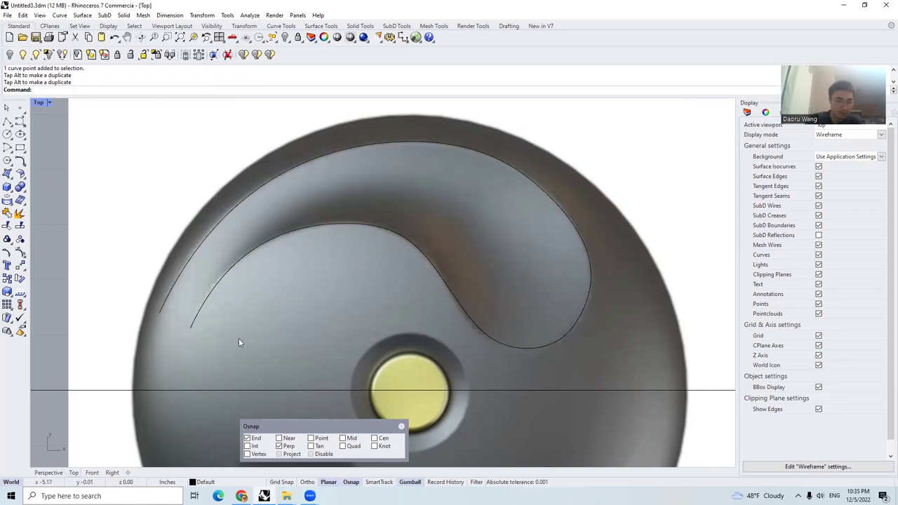
{"action": "scroll", "coordinate": [341, 272], "scroll_direction": "down", "scroll_amount": 4}
{"action": "scroll", "coordinate": [377, 324], "scroll_direction": "up", "scroll_amount": 2}
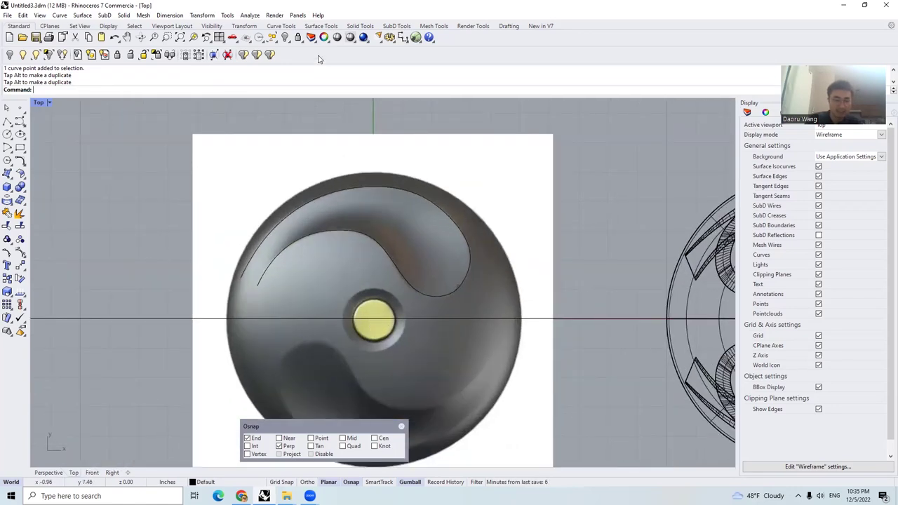
{"action": "left_click", "coordinate": [284, 37]}
{"action": "scroll", "coordinate": [262, 269], "scroll_direction": "up", "scroll_amount": 3}
{"action": "key", "text": "ctrl+z"}
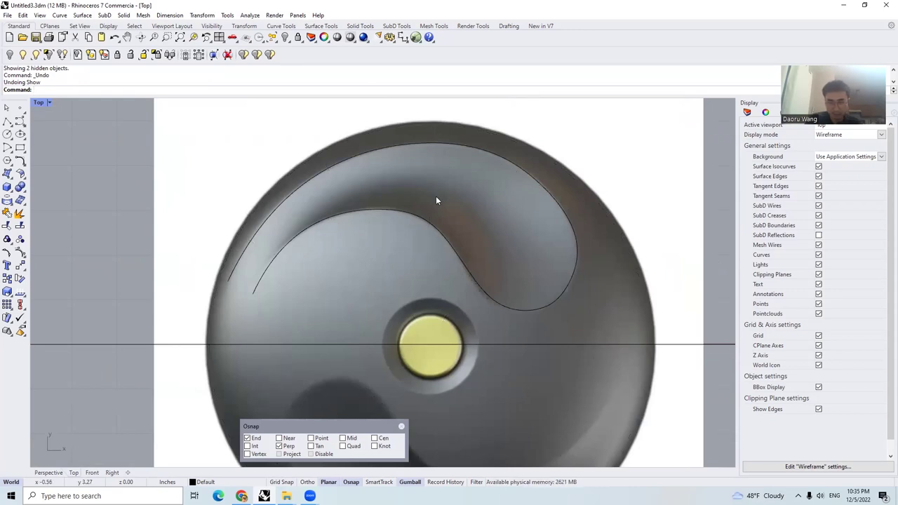
Check the swirl curve's open tail against the reference picture and show the hidden disc surface again
{"action": "scroll", "coordinate": [454, 286], "scroll_direction": "down", "scroll_amount": 2}
{"action": "scroll", "coordinate": [483, 280], "scroll_direction": "up", "scroll_amount": 2}
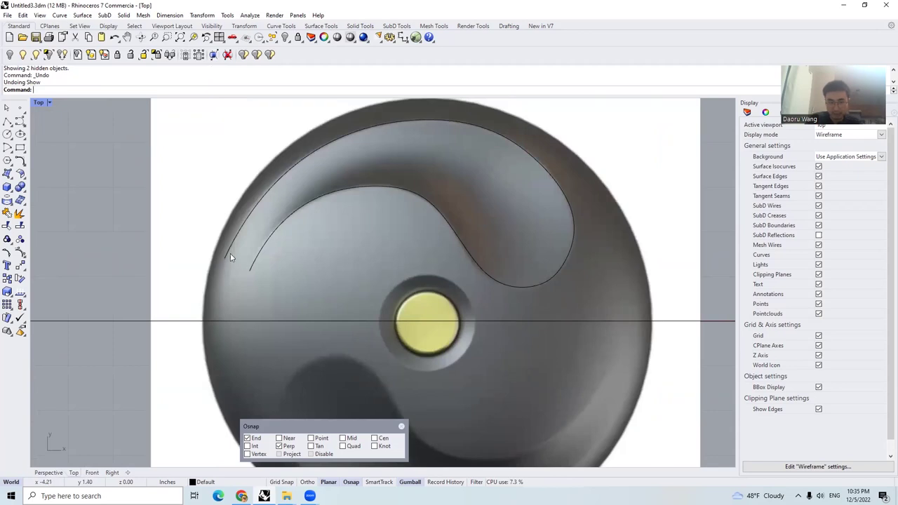
{"action": "scroll", "coordinate": [457, 271], "scroll_direction": "down", "scroll_amount": 1}
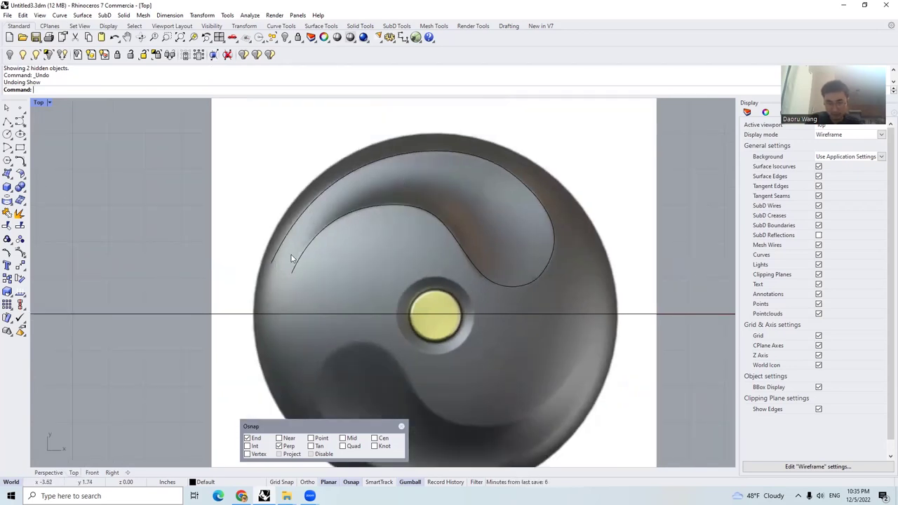
{"action": "scroll", "coordinate": [292, 258], "scroll_direction": "up", "scroll_amount": 4}
{"action": "scroll", "coordinate": [293, 267], "scroll_direction": "down", "scroll_amount": 2}
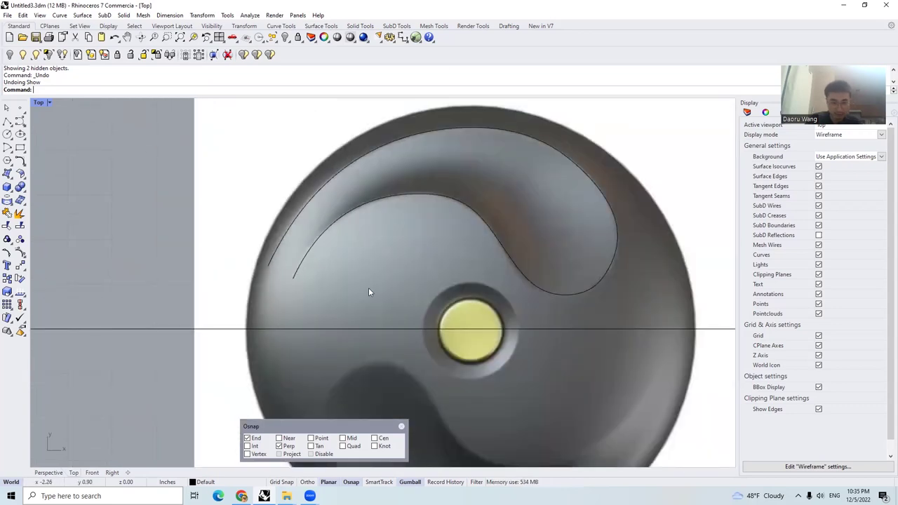
{"action": "left_click", "coordinate": [286, 37]}
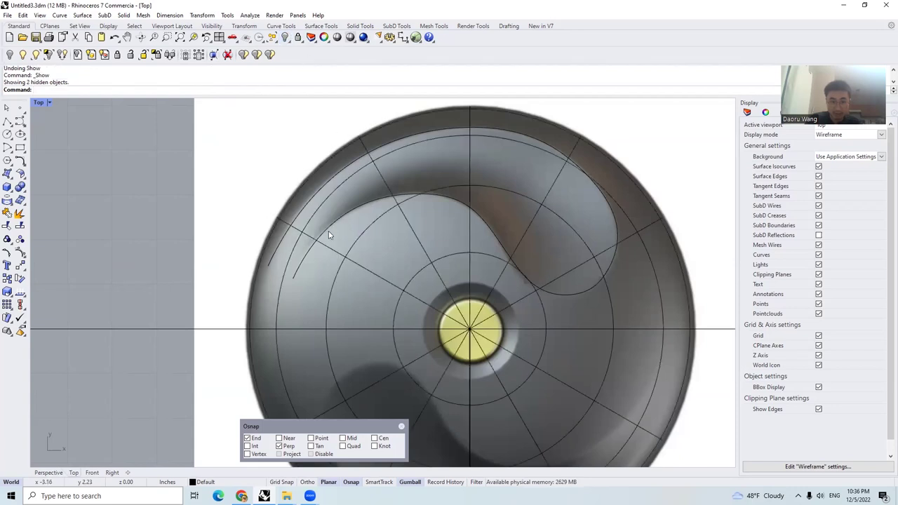
{"action": "scroll", "coordinate": [328, 235], "scroll_direction": "up", "scroll_amount": 2}
{"action": "scroll", "coordinate": [447, 246], "scroll_direction": "down", "scroll_amount": 4}
{"action": "scroll", "coordinate": [247, 197], "scroll_direction": "up", "scroll_amount": 2}
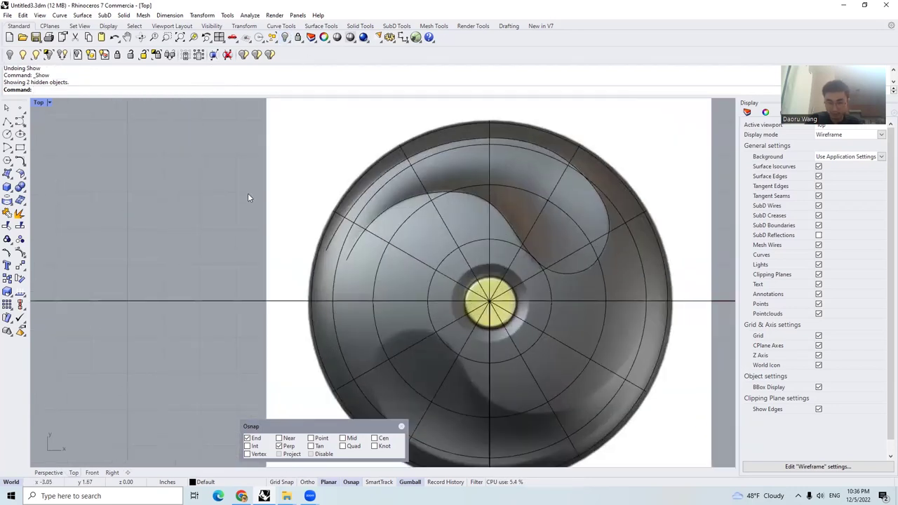
{"action": "scroll", "coordinate": [309, 257], "scroll_direction": "up", "scroll_amount": 2}
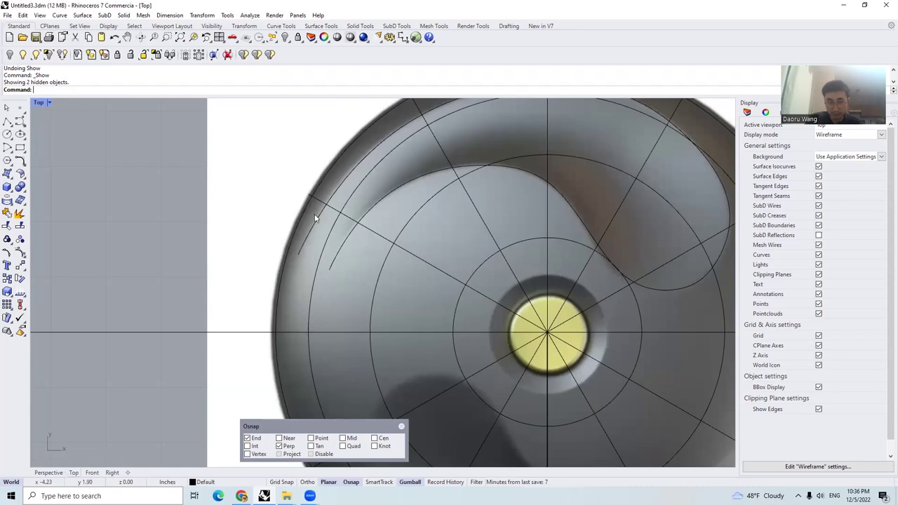
Hide the swirl curve to examine the recess's fading tail in the reference picture, and show the curve again
{"action": "left_click", "coordinate": [346, 235]}
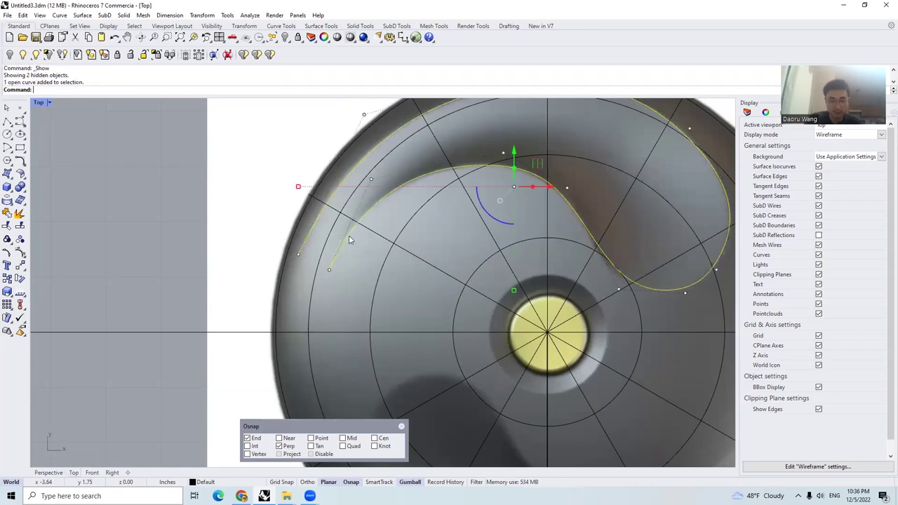
{"action": "scroll", "coordinate": [351, 238], "scroll_direction": "up", "scroll_amount": 2}
{"action": "middle_click", "coordinate": [353, 238]}
{"action": "left_click", "coordinate": [327, 235]}
{"action": "scroll", "coordinate": [354, 224], "scroll_direction": "down", "scroll_amount": 2}
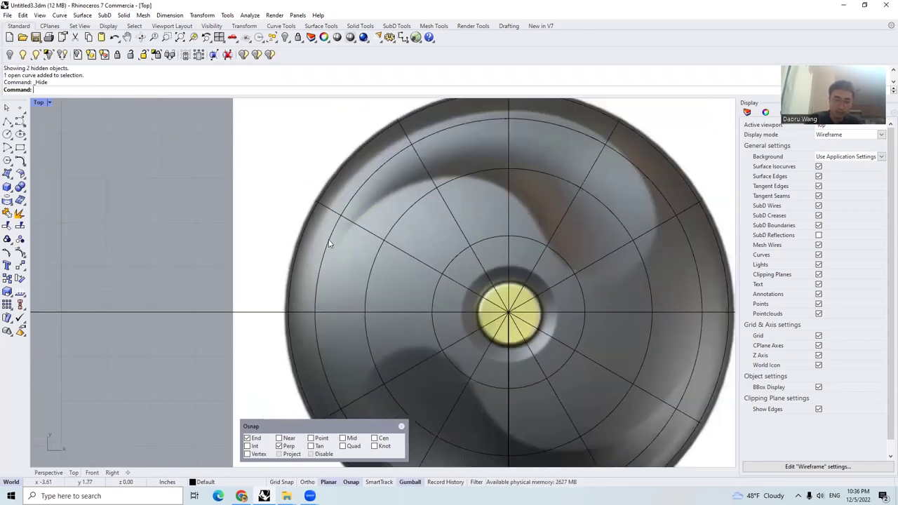
{"action": "scroll", "coordinate": [332, 229], "scroll_direction": "up", "scroll_amount": 3}
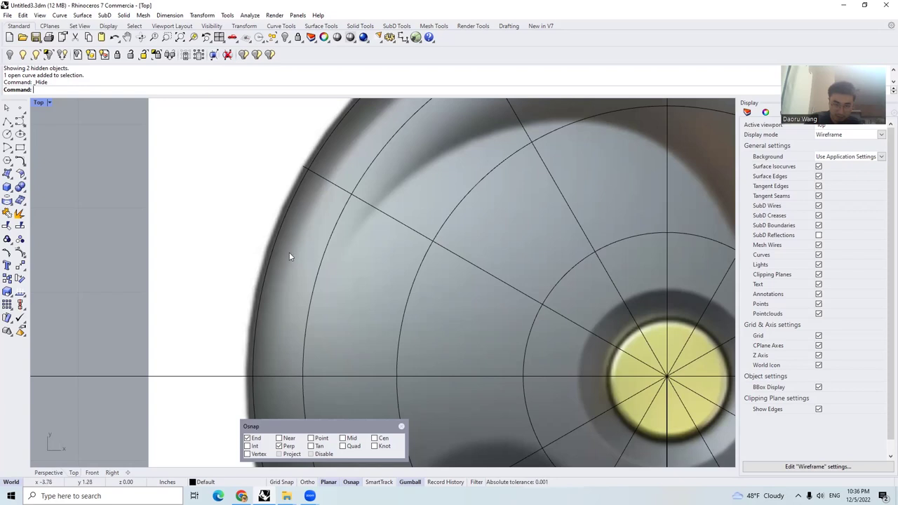
{"action": "right_click", "coordinate": [285, 39]}
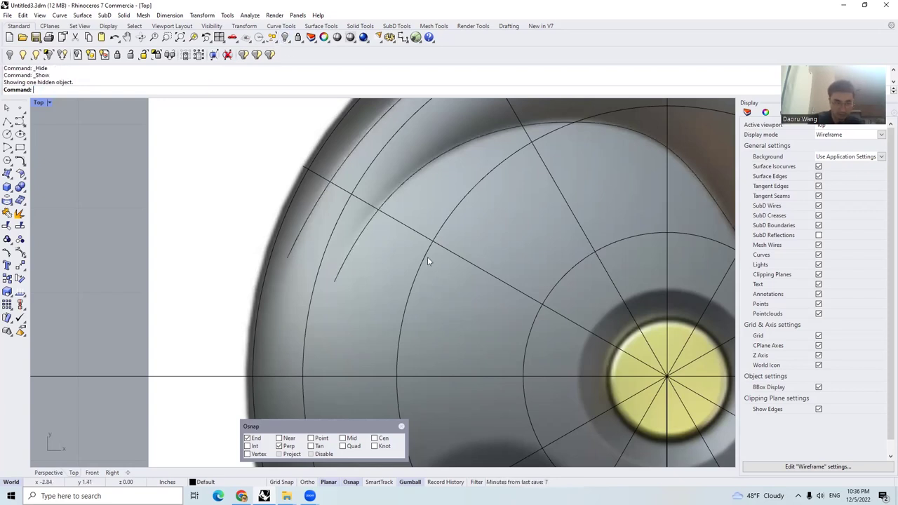
Extract a V-direction isocurve from the disc surface across the swirl curve's open tail
{"action": "type", "text": "ractIsocurve"}
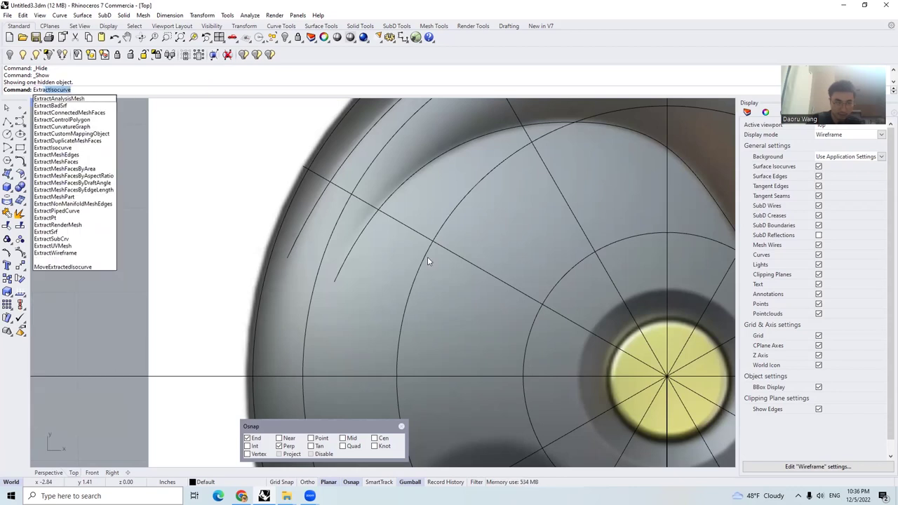
{"action": "key", "text": "Return"}
{"action": "left_click", "coordinate": [405, 239]}
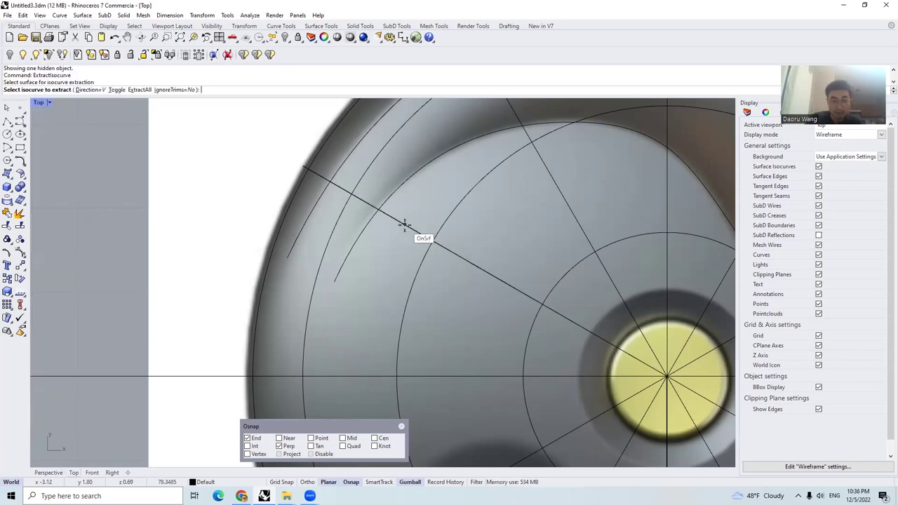
{"action": "left_click", "coordinate": [358, 272]}
{"action": "key", "text": "Return"}
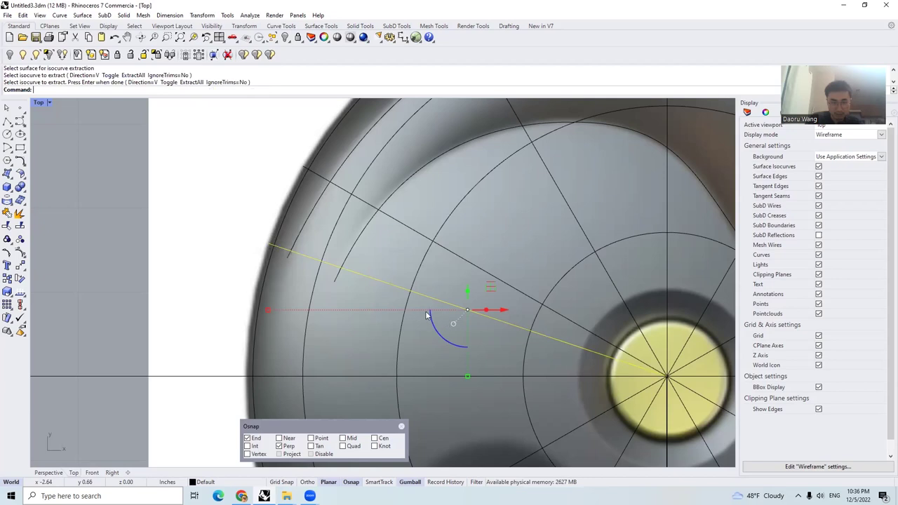
Trim the isocurve and the swirl curve's tail ends against each other to close the recess outline
{"action": "scroll", "coordinate": [379, 277], "scroll_direction": "up", "scroll_amount": 2}
{"action": "type", "text": "TR"}
{"action": "key", "text": "Return"}
{"action": "left_click_drag", "start_coordinate": [367, 282], "coordinate": [324, 260]}
{"action": "key", "text": "Return"}
{"action": "left_click", "coordinate": [332, 274]}
{"action": "left_click", "coordinate": [291, 257]}
{"action": "left_click", "coordinate": [346, 270]}
{"action": "left_click", "coordinate": [267, 247]}
{"action": "left_click", "coordinate": [261, 242]}
{"action": "key", "text": "Return"}
{"action": "scroll", "coordinate": [302, 258], "scroll_direction": "down", "scroll_amount": 2}
{"action": "scroll", "coordinate": [327, 262], "scroll_direction": "up", "scroll_amount": 2}
{"action": "scroll", "coordinate": [331, 274], "scroll_direction": "down", "scroll_amount": 8}
{"action": "right_click_drag", "start_coordinate": [331, 274], "coordinate": [349, 270]}
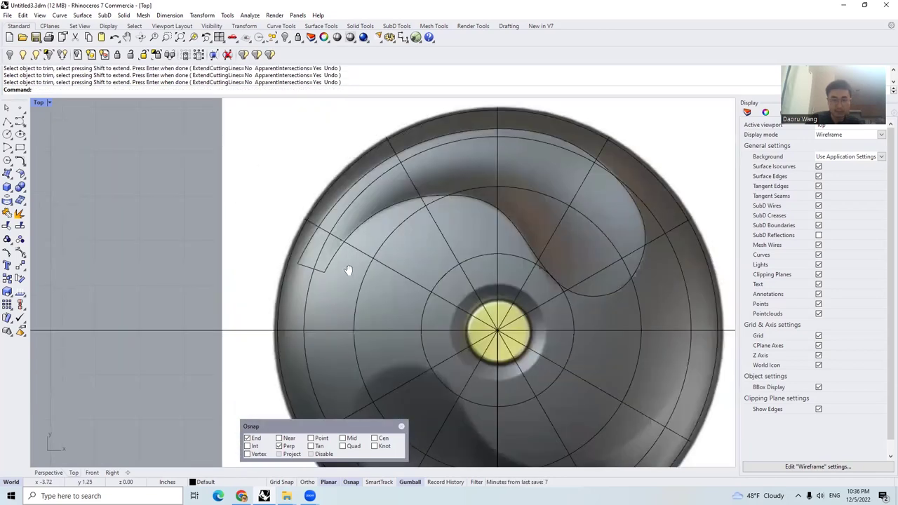
Split the disc surface with the closed swirl outline
{"action": "scroll", "coordinate": [345, 228], "scroll_direction": "up", "scroll_amount": 2}
{"action": "type", "text": "split"}
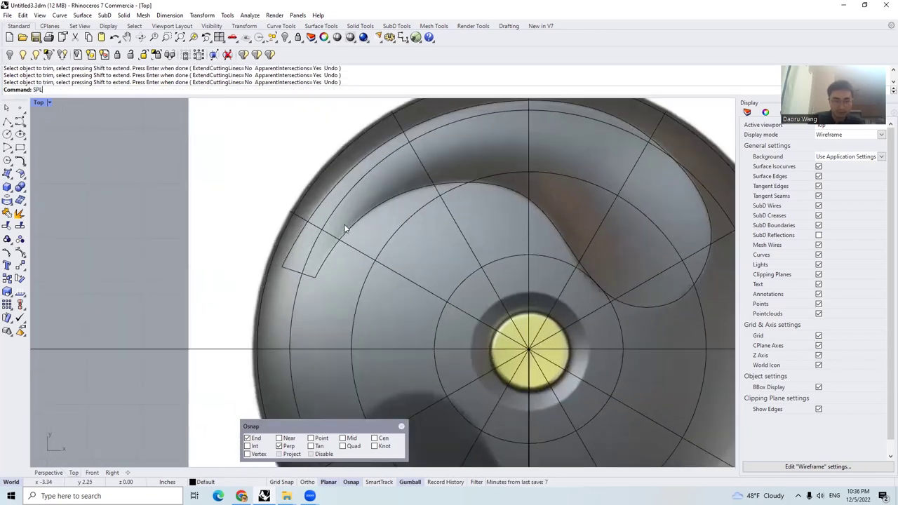
{"action": "key", "text": "Return"}
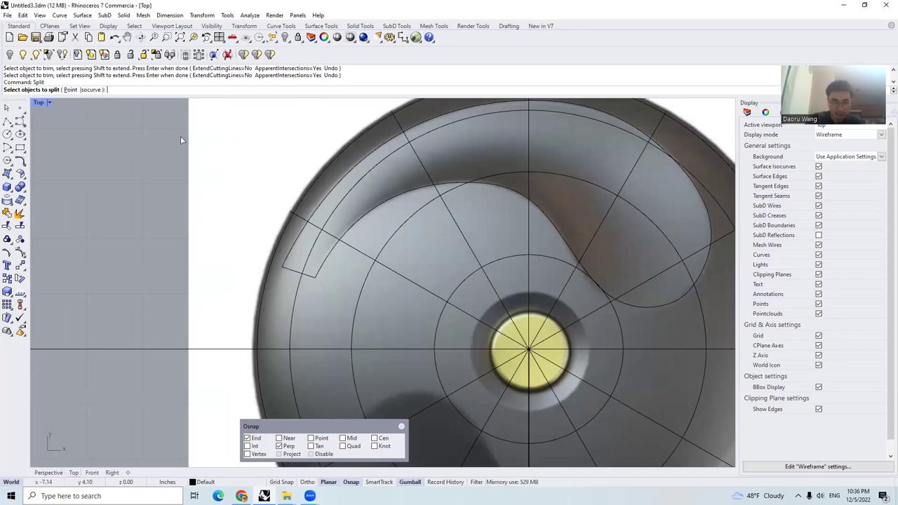
{"action": "left_click", "coordinate": [373, 266]}
{"action": "key", "text": "Return"}
{"action": "left_click", "coordinate": [311, 273]}
{"action": "key", "text": "Return"}
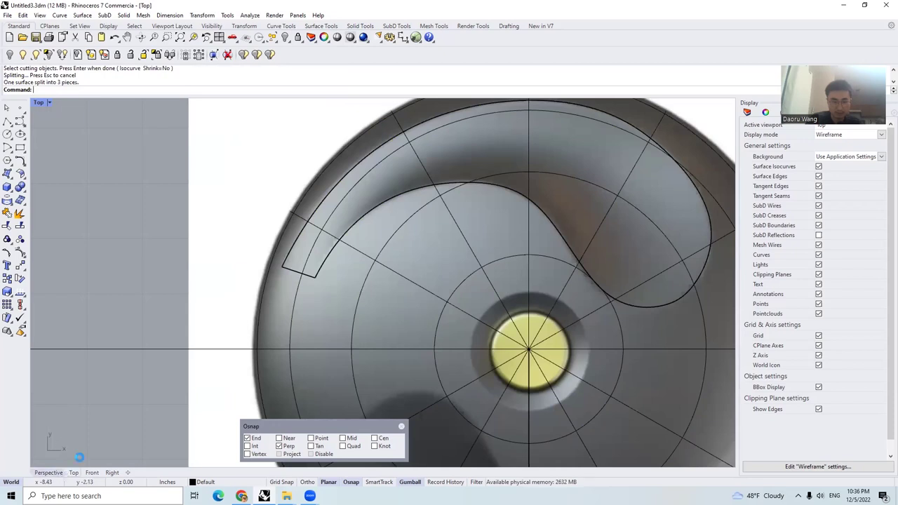
Switch to the perspective view and apply Zebra stripe analysis to the split disc surfaces
{"action": "left_click", "coordinate": [48, 473]}
{"action": "right_click_drag", "start_coordinate": [358, 263], "coordinate": [361, 237]}
{"action": "scroll", "coordinate": [361, 238], "scroll_direction": "up", "scroll_amount": 5}
{"action": "right_click_drag", "start_coordinate": [513, 155], "coordinate": [425, 281]}
{"action": "scroll", "coordinate": [392, 309], "scroll_direction": "down", "scroll_amount": 3}
{"action": "scroll", "coordinate": [379, 322], "scroll_direction": "up", "scroll_amount": 4}
{"action": "type", "text": "Zebra"}
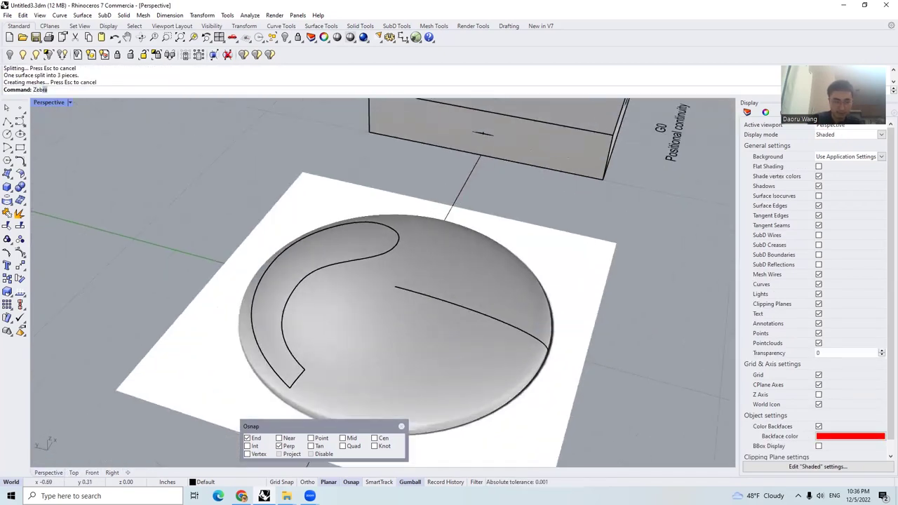
{"action": "key", "text": "Return"}
{"action": "left_click", "coordinate": [277, 366]}
{"action": "key", "text": "Return"}
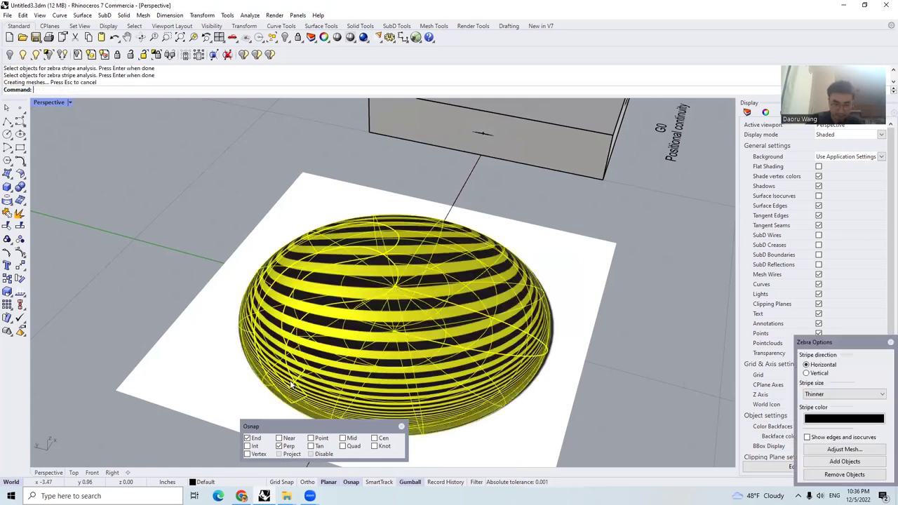
Inspect the zebra stripes at the recess's tail edge, and join the recess surface with the surrounding disc surface
{"action": "scroll", "coordinate": [381, 306], "scroll_direction": "up", "scroll_amount": 5}
{"action": "scroll", "coordinate": [454, 298], "scroll_direction": "up", "scroll_amount": 2}
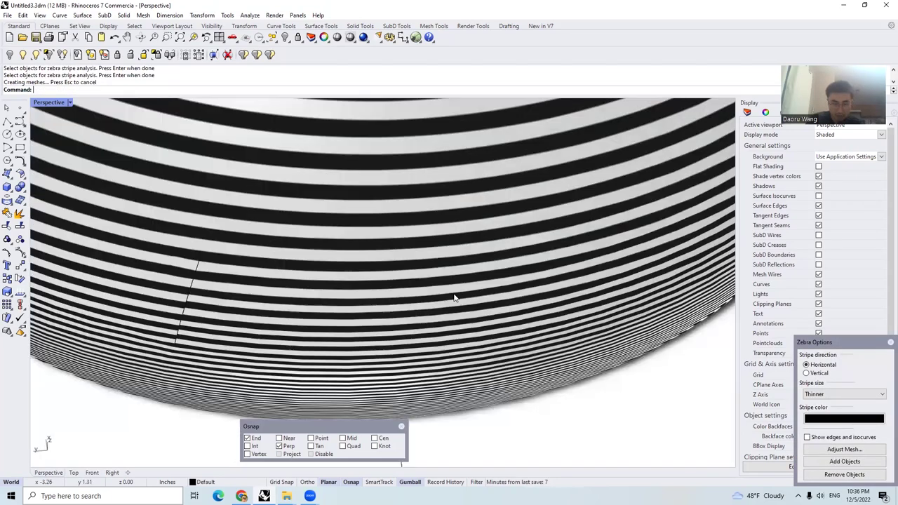
{"action": "scroll", "coordinate": [252, 269], "scroll_direction": "up", "scroll_amount": 2}
{"action": "scroll", "coordinate": [302, 183], "scroll_direction": "up", "scroll_amount": 2}
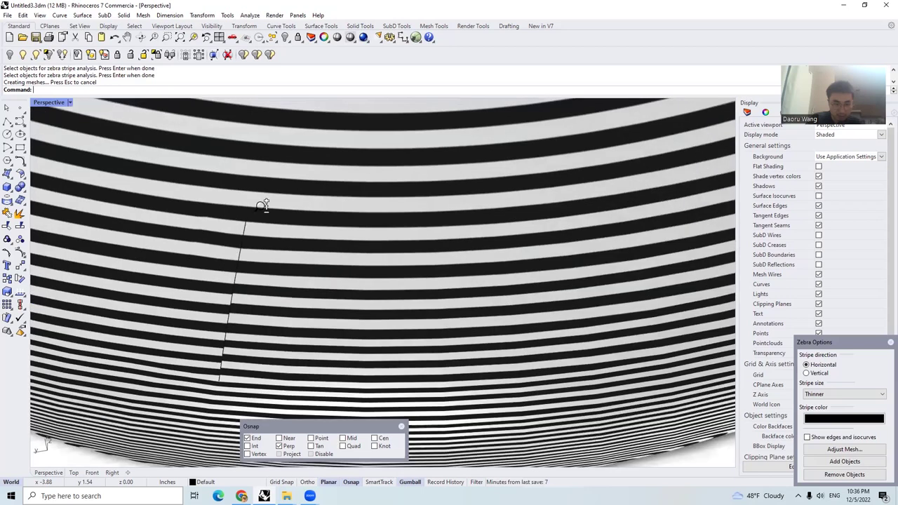
{"action": "scroll", "coordinate": [373, 244], "scroll_direction": "down", "scroll_amount": 3}
{"action": "scroll", "coordinate": [421, 268], "scroll_direction": "down", "scroll_amount": 3}
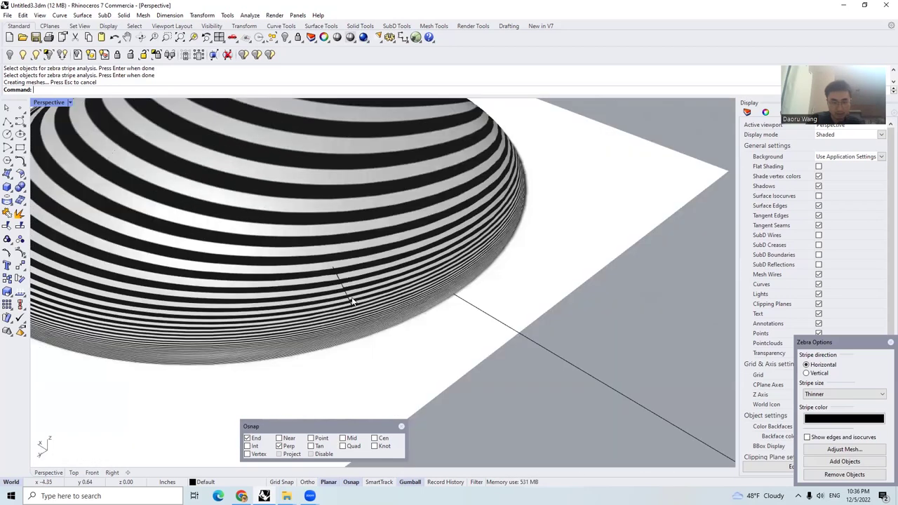
{"action": "scroll", "coordinate": [353, 302], "scroll_direction": "up", "scroll_amount": 5}
{"action": "left_click", "coordinate": [401, 287]}
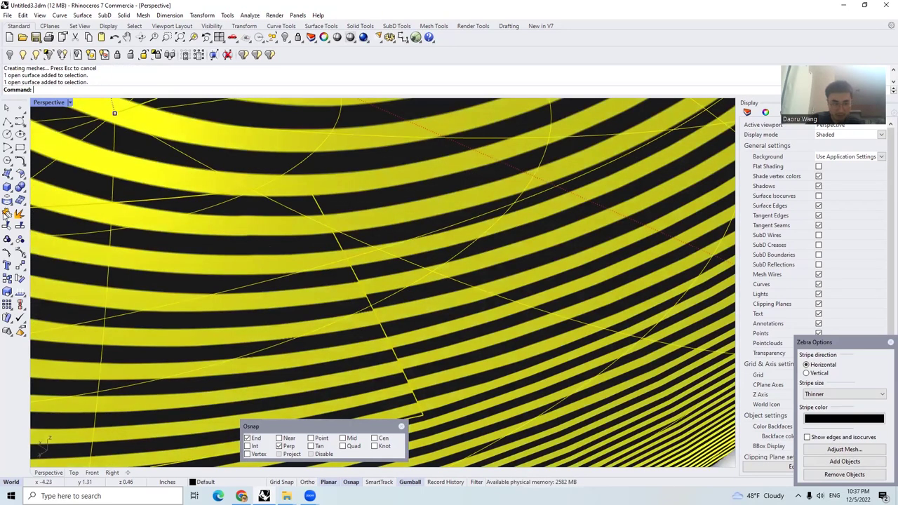
{"action": "key", "text": "ctrl+j"}
Compare horizontal and vertical zebra stripes across the joined tail seam, finishing with the vertical direction
{"action": "scroll", "coordinate": [367, 297], "scroll_direction": "up", "scroll_amount": 4}
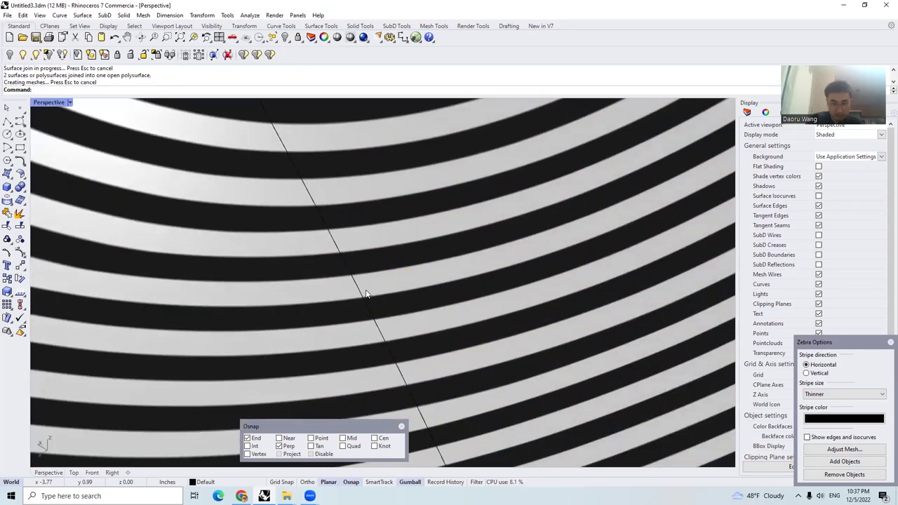
{"action": "scroll", "coordinate": [385, 274], "scroll_direction": "down", "scroll_amount": 3}
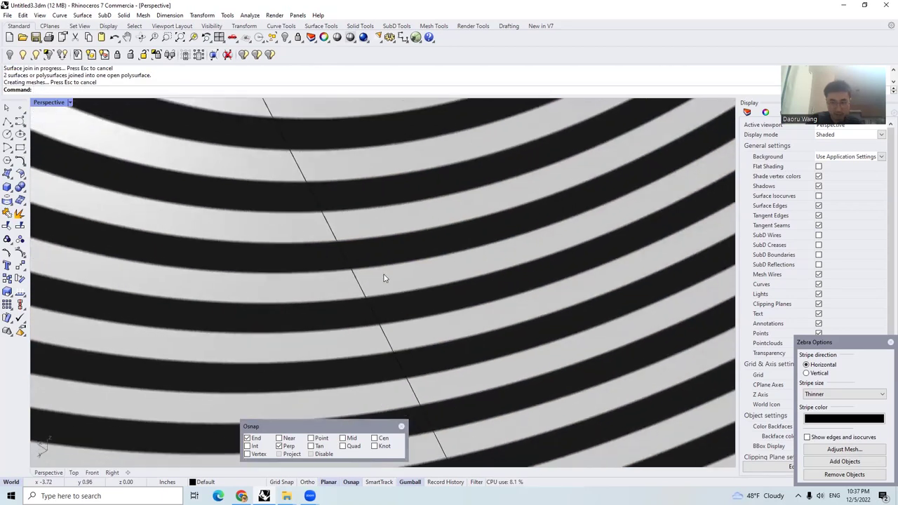
{"action": "left_click", "coordinate": [817, 374]}
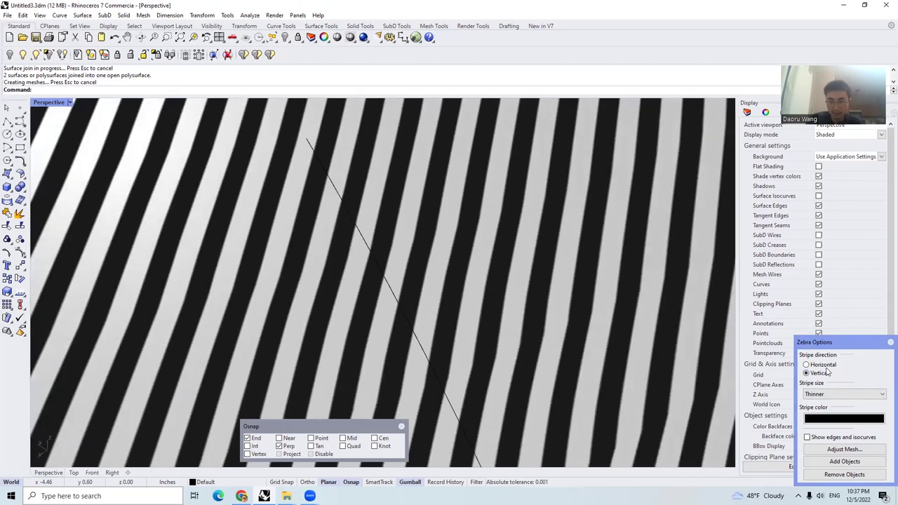
{"action": "left_click", "coordinate": [817, 364]}
{"action": "scroll", "coordinate": [452, 272], "scroll_direction": "down", "scroll_amount": 5}
{"action": "scroll", "coordinate": [282, 246], "scroll_direction": "up", "scroll_amount": 5}
{"action": "left_click", "coordinate": [806, 373]}
{"action": "scroll", "coordinate": [316, 263], "scroll_direction": "down", "scroll_amount": 6}
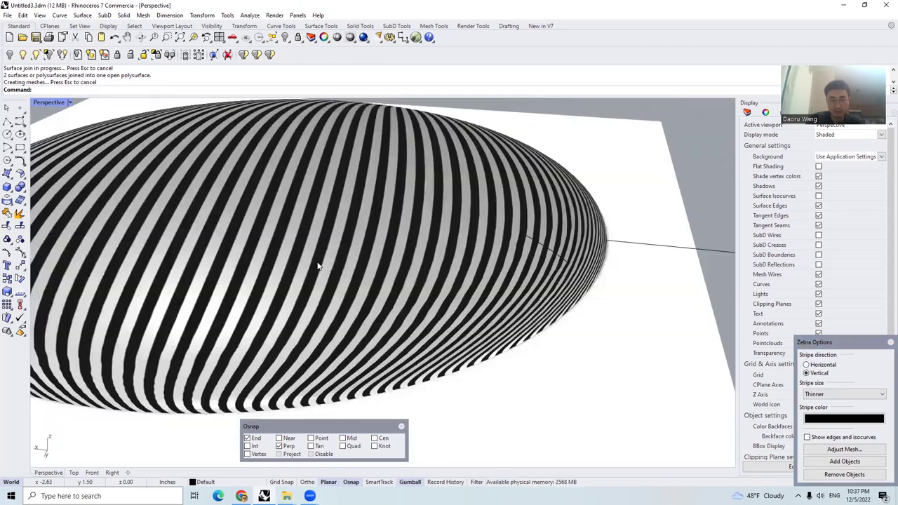
Examine how the vertical zebra stripes flow across the tail seam from several viewing angles
{"action": "scroll", "coordinate": [313, 293], "scroll_direction": "up", "scroll_amount": 5}
{"action": "right_click_drag", "start_coordinate": [377, 304], "coordinate": [510, 306]}
{"action": "right_click_drag", "start_coordinate": [464, 281], "coordinate": [441, 296]}
{"action": "scroll", "coordinate": [529, 254], "scroll_direction": "up", "scroll_amount": 5}
{"action": "scroll", "coordinate": [530, 255], "scroll_direction": "down", "scroll_amount": 3}
{"action": "scroll", "coordinate": [559, 314], "scroll_direction": "down", "scroll_amount": 4}
{"action": "scroll", "coordinate": [442, 296], "scroll_direction": "up", "scroll_amount": 6}
{"action": "scroll", "coordinate": [439, 272], "scroll_direction": "down", "scroll_amount": 4}
{"action": "scroll", "coordinate": [477, 280], "scroll_direction": "up", "scroll_amount": 4}
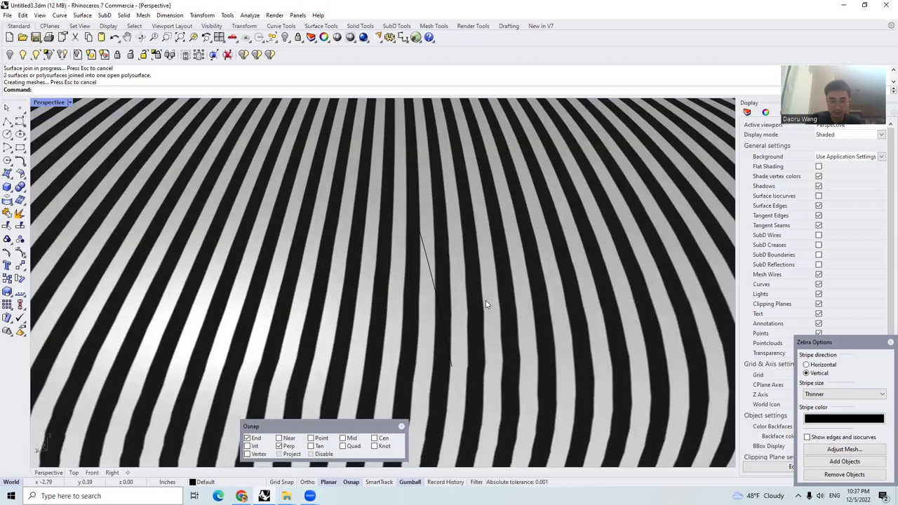
{"action": "scroll", "coordinate": [485, 300], "scroll_direction": "down", "scroll_amount": 2}
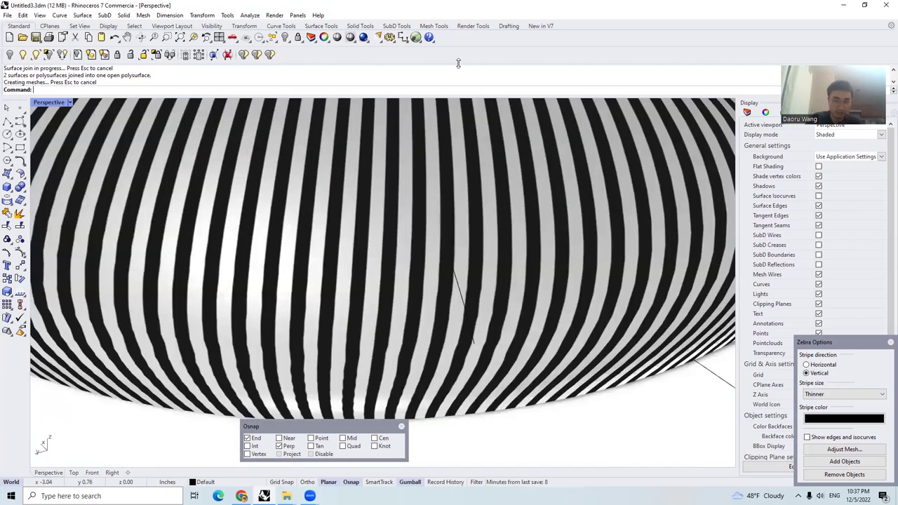
Set the perspective view to the Shaded display mode and turn off the zebra analysis
{"action": "left_click", "coordinate": [70, 103]}
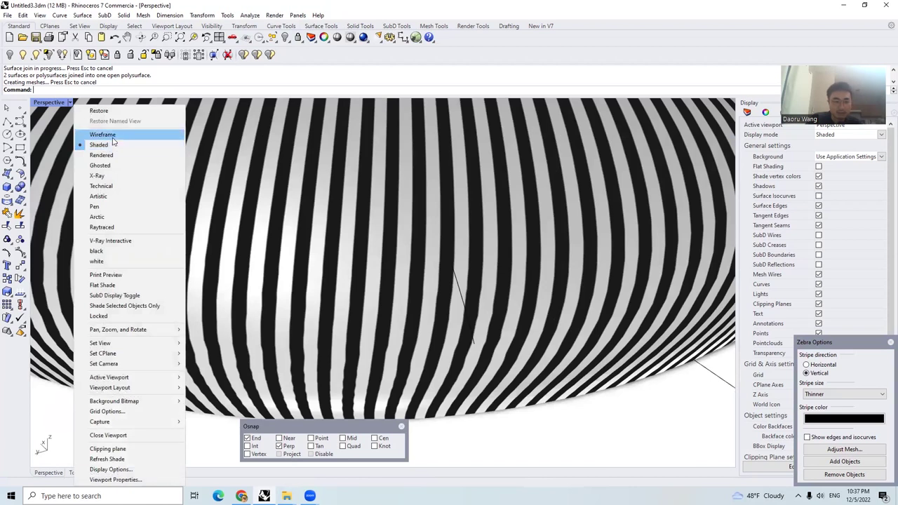
{"action": "left_click", "coordinate": [115, 144]}
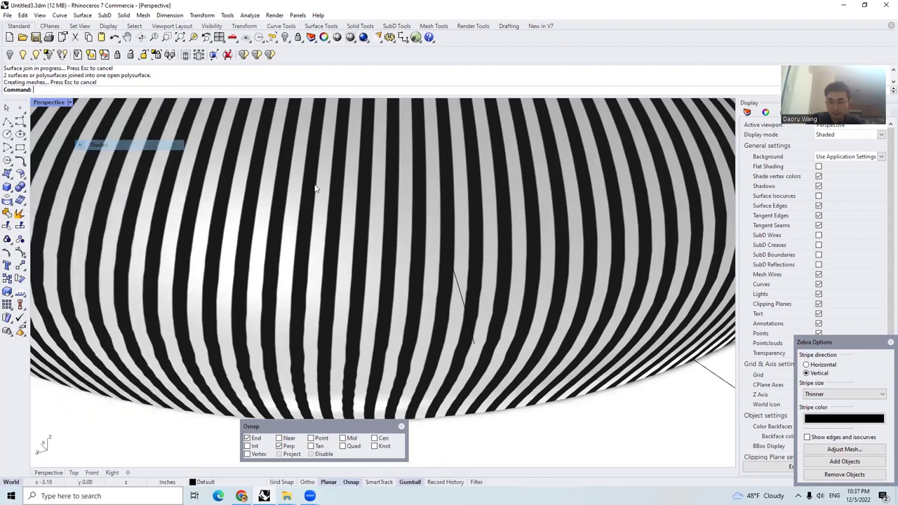
{"action": "left_click", "coordinate": [890, 342]}
Explode the joined disc polysurface back into separate surfaces and clear the selection
{"action": "scroll", "coordinate": [469, 268], "scroll_direction": "down", "scroll_amount": 5}
{"action": "right_click_drag", "start_coordinate": [469, 268], "coordinate": [493, 253]}
{"action": "left_click", "coordinate": [379, 270]}
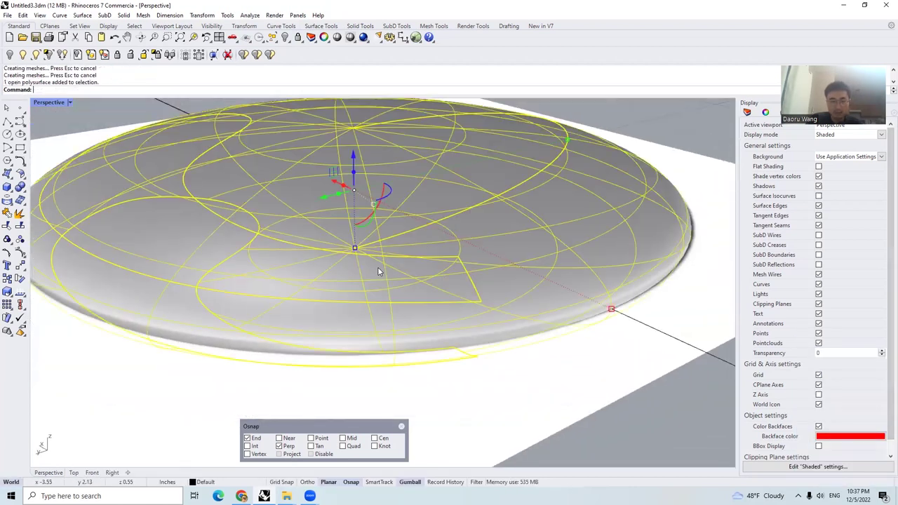
{"action": "scroll", "coordinate": [119, 203], "scroll_direction": "down", "scroll_amount": 3}
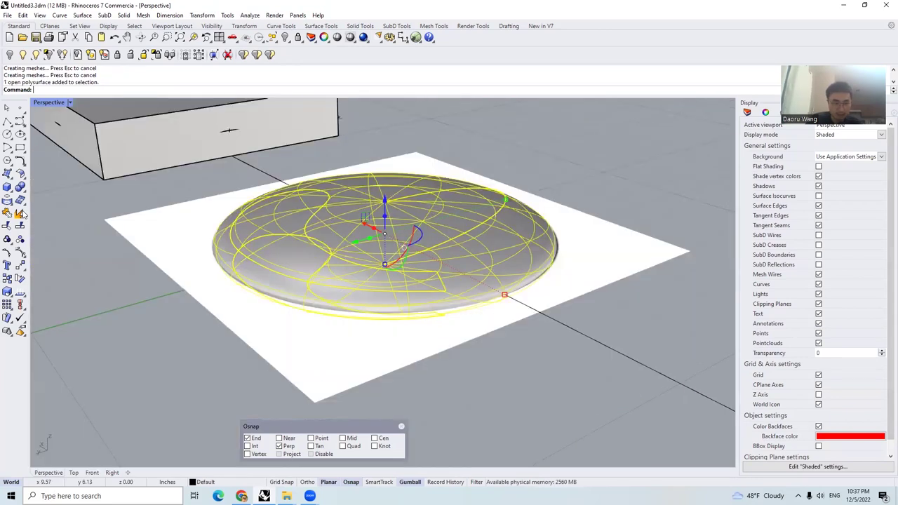
{"action": "left_click", "coordinate": [20, 213]}
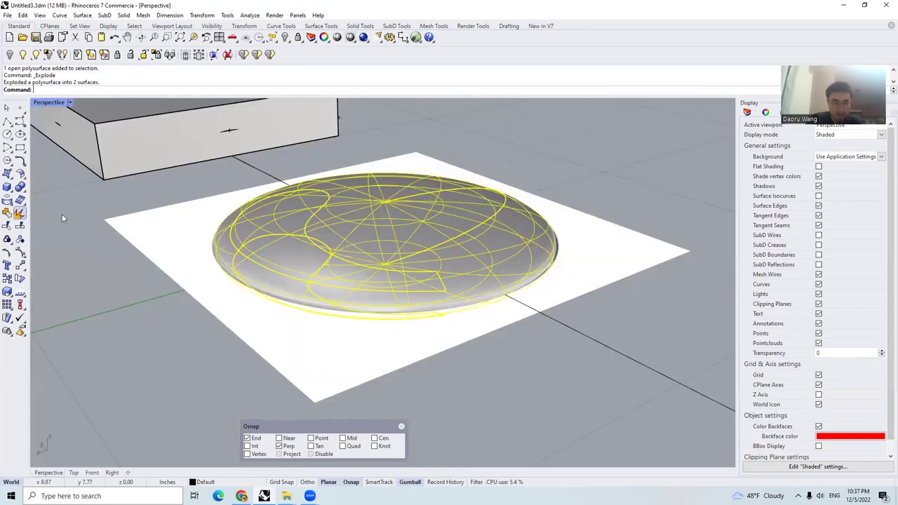
{"action": "left_click", "coordinate": [61, 218]}
Select the swirl recess surface on the disc's upper side and isolate it
{"action": "scroll", "coordinate": [365, 272], "scroll_direction": "up", "scroll_amount": 3}
{"action": "left_click", "coordinate": [367, 274]}
{"action": "right_click_drag", "start_coordinate": [368, 275], "coordinate": [341, 259]}
{"action": "scroll", "coordinate": [369, 265], "scroll_direction": "up", "scroll_amount": 2}
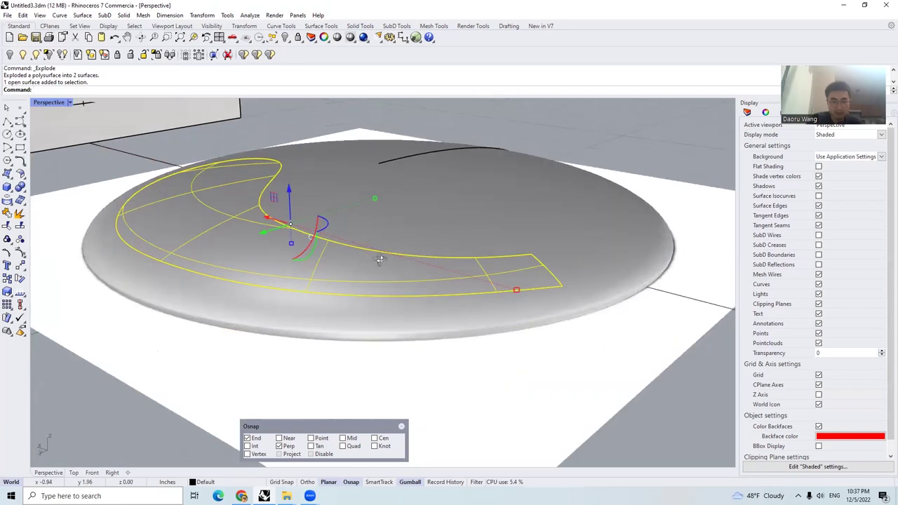
{"action": "scroll", "coordinate": [413, 253], "scroll_direction": "up", "scroll_amount": 3}
{"action": "scroll", "coordinate": [412, 253], "scroll_direction": "down", "scroll_amount": 3}
{"action": "scroll", "coordinate": [379, 245], "scroll_direction": "up", "scroll_amount": 2}
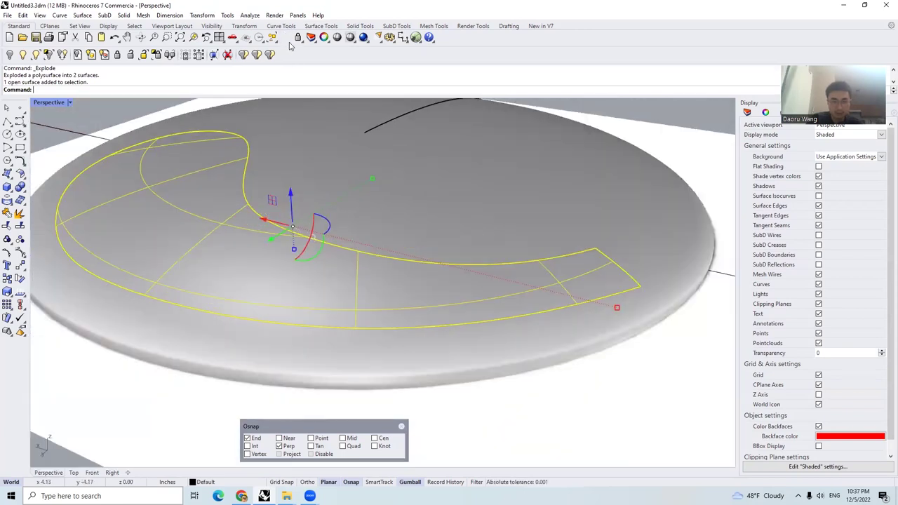
{"action": "left_click", "coordinate": [287, 40]}
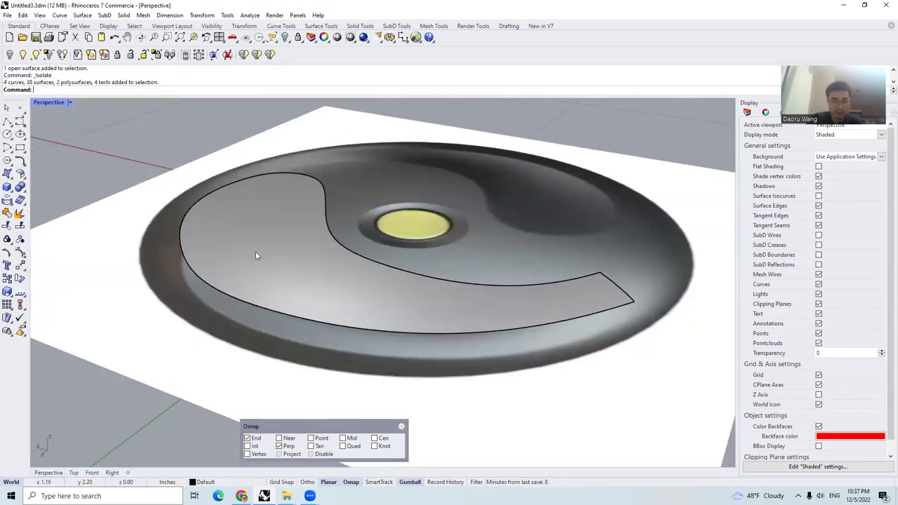
Turn on the isolated recess surface's control points to examine its underlying untrimmed shape, and turn them off again
{"action": "left_click", "coordinate": [255, 256]}
{"action": "left_click", "coordinate": [20, 239]}
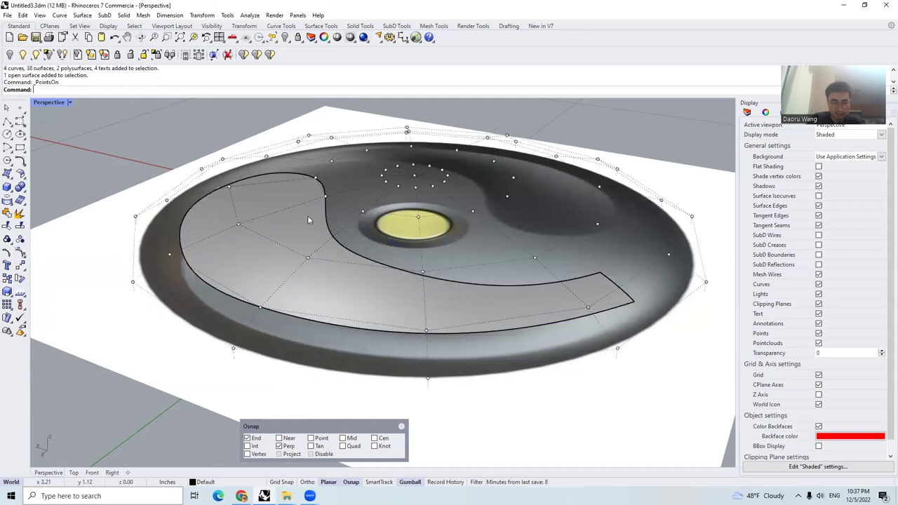
{"action": "scroll", "coordinate": [308, 220], "scroll_direction": "down", "scroll_amount": 3}
{"action": "right_click_drag", "start_coordinate": [306, 243], "coordinate": [373, 190]}
{"action": "scroll", "coordinate": [357, 267], "scroll_direction": "up", "scroll_amount": 6}
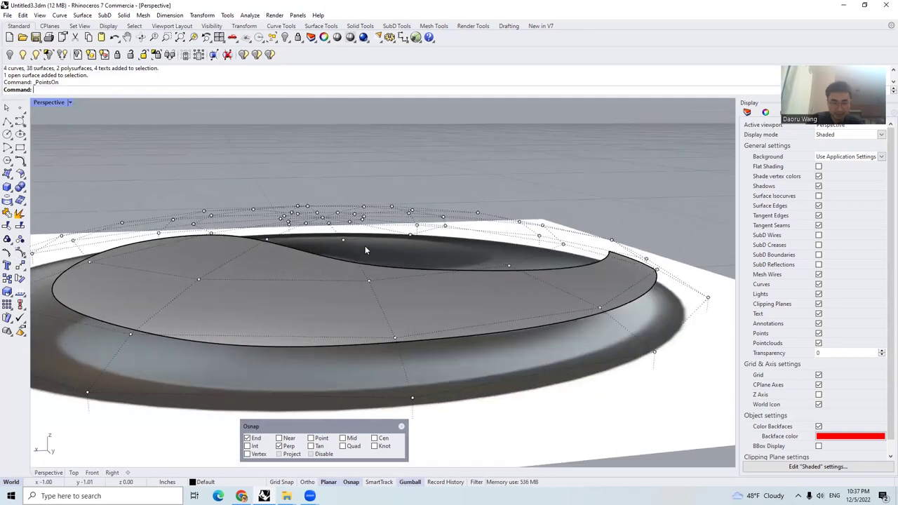
{"action": "right_click_drag", "start_coordinate": [365, 249], "coordinate": [351, 307]}
{"action": "scroll", "coordinate": [350, 307], "scroll_direction": "up", "scroll_amount": 2}
{"action": "key", "text": "Escape"}
{"action": "left_click", "coordinate": [368, 273]}
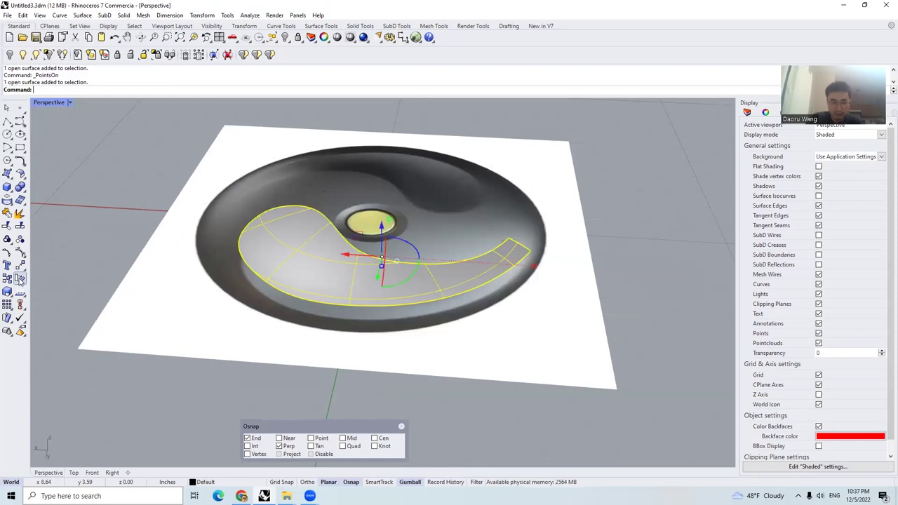
{"action": "left_click", "coordinate": [20, 239]}
{"action": "scroll", "coordinate": [206, 249], "scroll_direction": "down", "scroll_amount": 3}
{"action": "key", "text": "Escape"}
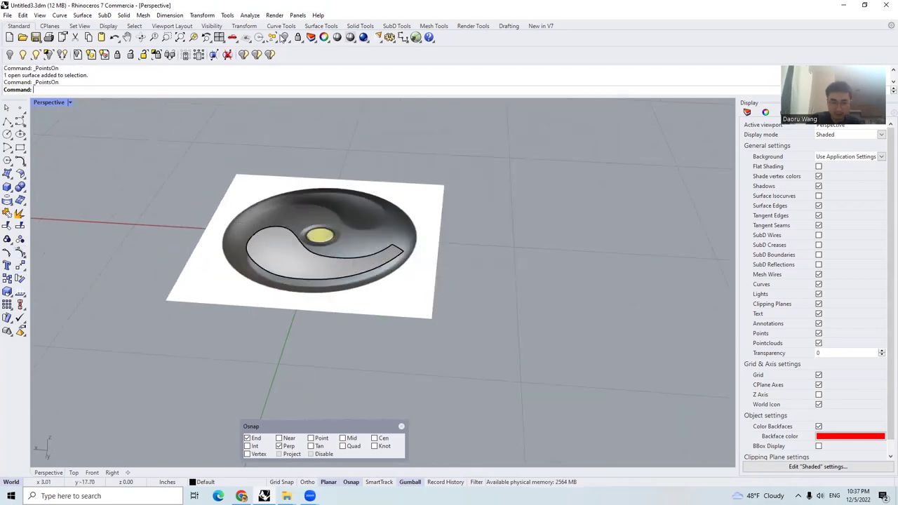
Show the hidden objects again and place a duplicate of the surrounding disc surface beside the original along the X axis
{"action": "right_click", "coordinate": [284, 38]}
{"action": "left_click", "coordinate": [350, 223]}
{"action": "scroll", "coordinate": [403, 213], "scroll_direction": "up", "scroll_amount": 2}
{"action": "key", "text": "ctrl+z"}
{"action": "left_click_drag", "start_coordinate": [268, 237], "coordinate": [593, 258]}
Isolate the original recess surface together with the duplicated disc surface
{"action": "scroll", "coordinate": [589, 254], "scroll_direction": "up", "scroll_amount": 2}
{"action": "scroll", "coordinate": [234, 281], "scroll_direction": "up", "scroll_amount": 1}
{"action": "left_click", "coordinate": [234, 281], "text": "shift"}
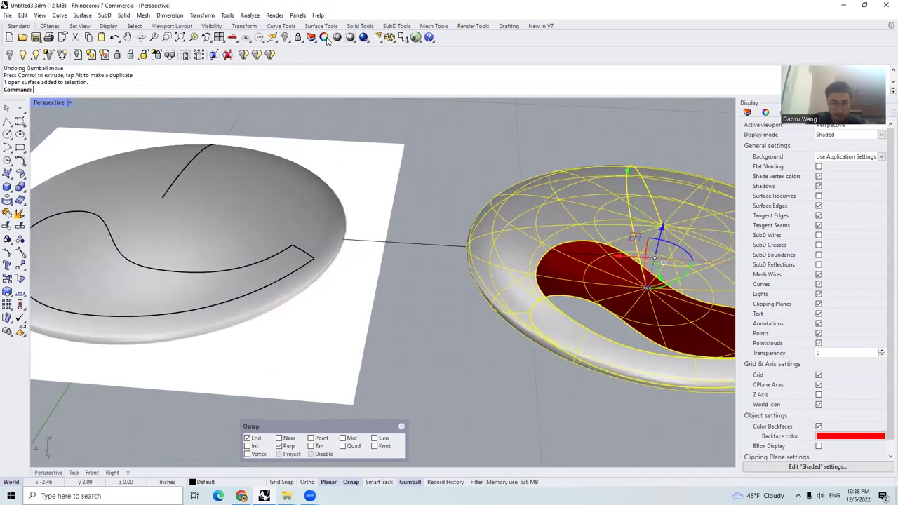
{"action": "left_click", "coordinate": [285, 38]}
{"action": "left_click", "coordinate": [326, 56]}
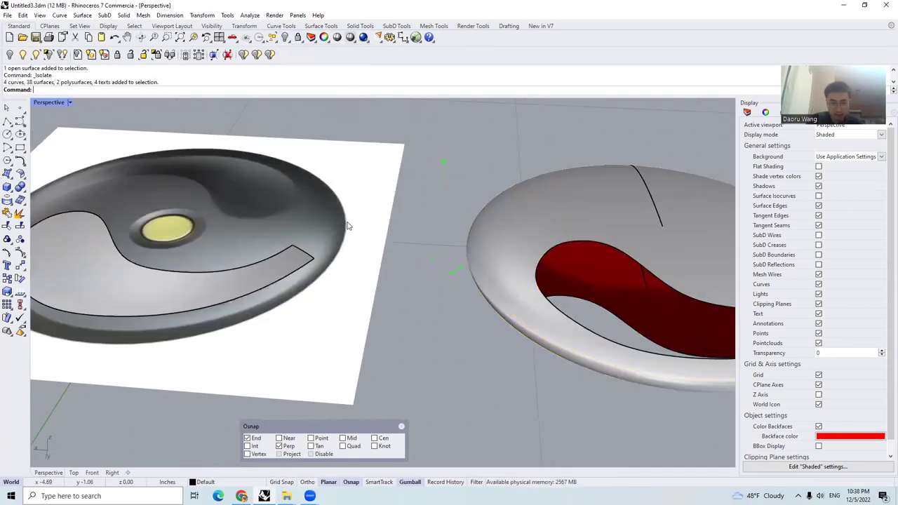
Unlock the reference picture and hide it
{"action": "scroll", "coordinate": [346, 224], "scroll_direction": "down", "scroll_amount": 5}
{"action": "left_click", "coordinate": [293, 246]}
{"action": "key", "text": "Escape"}
{"action": "right_click", "coordinate": [298, 38]}
{"action": "left_click", "coordinate": [306, 213]}
{"action": "middle_click", "coordinate": [306, 212]}
{"action": "left_click", "coordinate": [280, 209]}
Turn on the control points of both the recess surface and the duplicated disc surface
{"action": "left_click", "coordinate": [287, 247]}
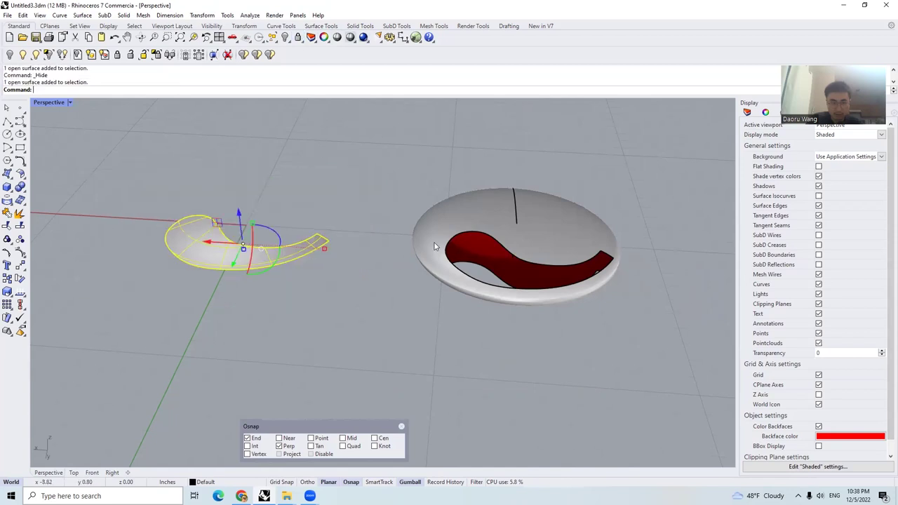
{"action": "left_click", "coordinate": [435, 246], "text": "shift"}
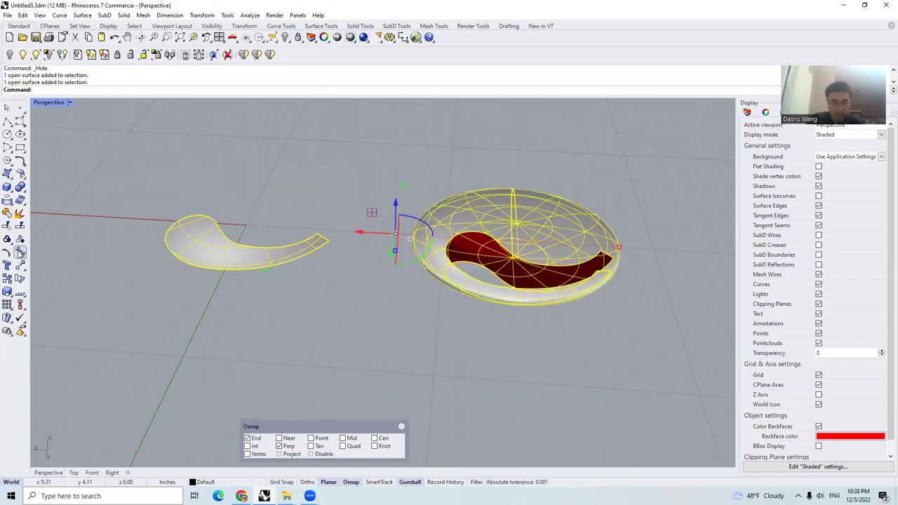
{"action": "left_click", "coordinate": [22, 255]}
{"action": "key", "text": "Escape"}
{"action": "left_click", "coordinate": [327, 244]}
{"action": "left_click", "coordinate": [433, 223], "text": "shift"}
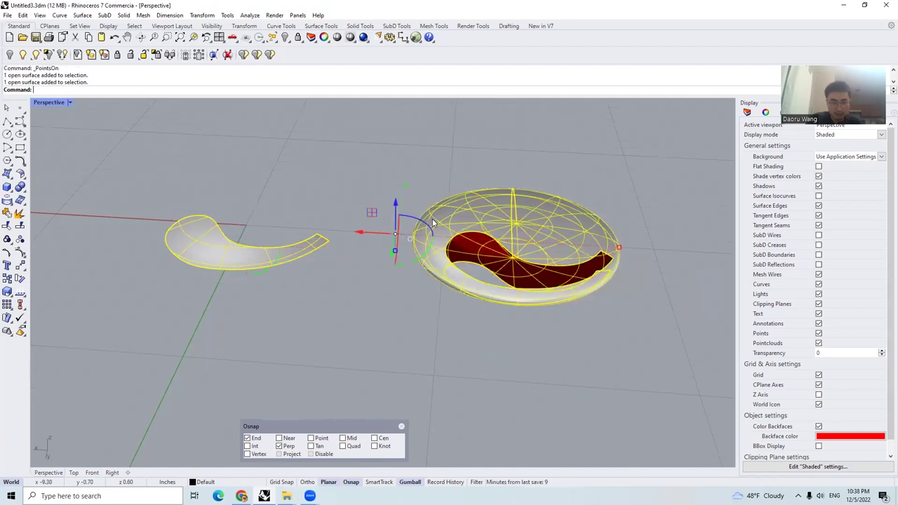
{"action": "left_click", "coordinate": [21, 251]}
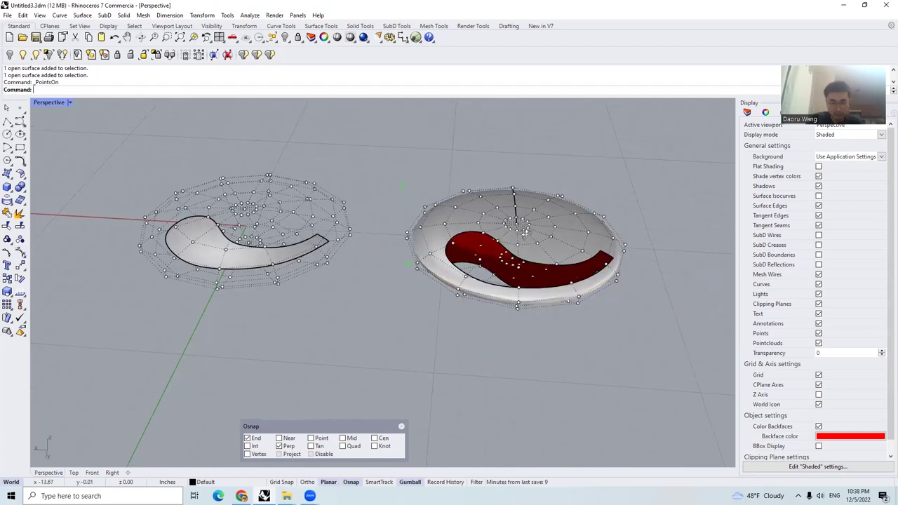
Compare the control point layouts of the recess surface and the duplicated disc, and turn the points off again
{"action": "scroll", "coordinate": [505, 238], "scroll_direction": "up", "scroll_amount": 3}
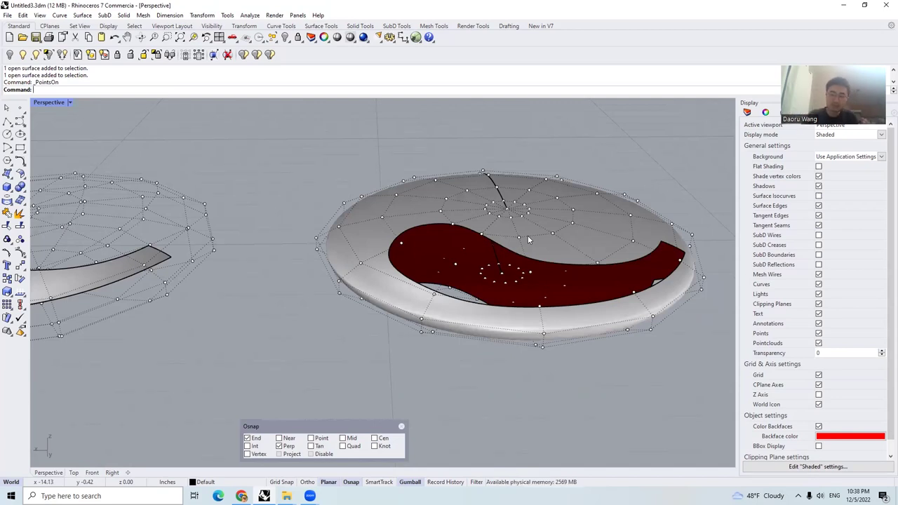
{"action": "scroll", "coordinate": [549, 251], "scroll_direction": "down", "scroll_amount": 6}
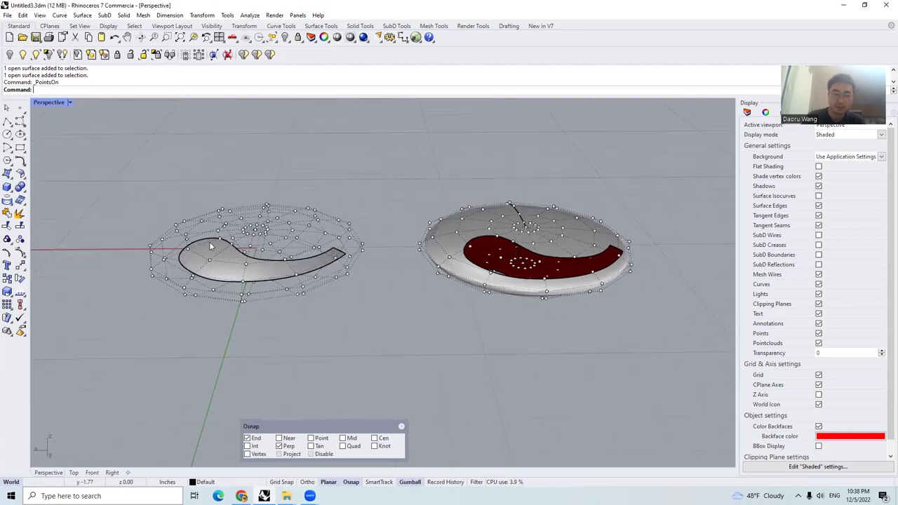
{"action": "scroll", "coordinate": [256, 265], "scroll_direction": "up", "scroll_amount": 4}
{"action": "scroll", "coordinate": [293, 268], "scroll_direction": "down", "scroll_amount": 4}
{"action": "scroll", "coordinate": [292, 265], "scroll_direction": "up", "scroll_amount": 3}
{"action": "scroll", "coordinate": [314, 261], "scroll_direction": "down", "scroll_amount": 3}
{"action": "scroll", "coordinate": [341, 248], "scroll_direction": "up", "scroll_amount": 4}
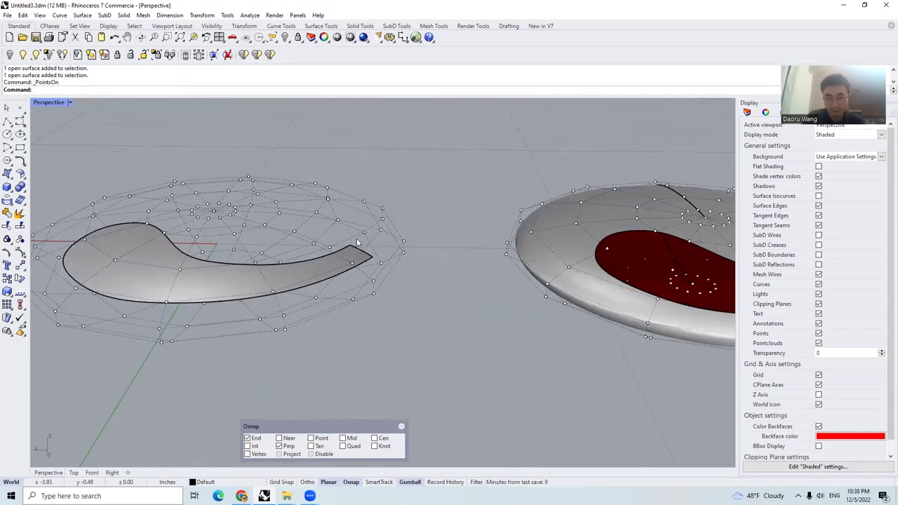
{"action": "scroll", "coordinate": [352, 229], "scroll_direction": "down", "scroll_amount": 3}
{"action": "scroll", "coordinate": [389, 235], "scroll_direction": "up", "scroll_amount": 3}
{"action": "scroll", "coordinate": [388, 245], "scroll_direction": "down", "scroll_amount": 2}
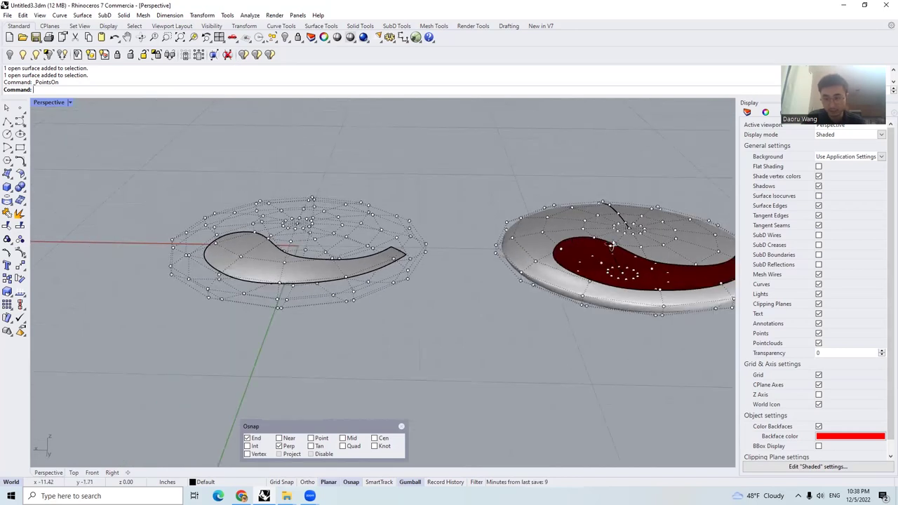
{"action": "scroll", "coordinate": [387, 256], "scroll_direction": "up", "scroll_amount": 4}
{"action": "scroll", "coordinate": [386, 263], "scroll_direction": "down", "scroll_amount": 3}
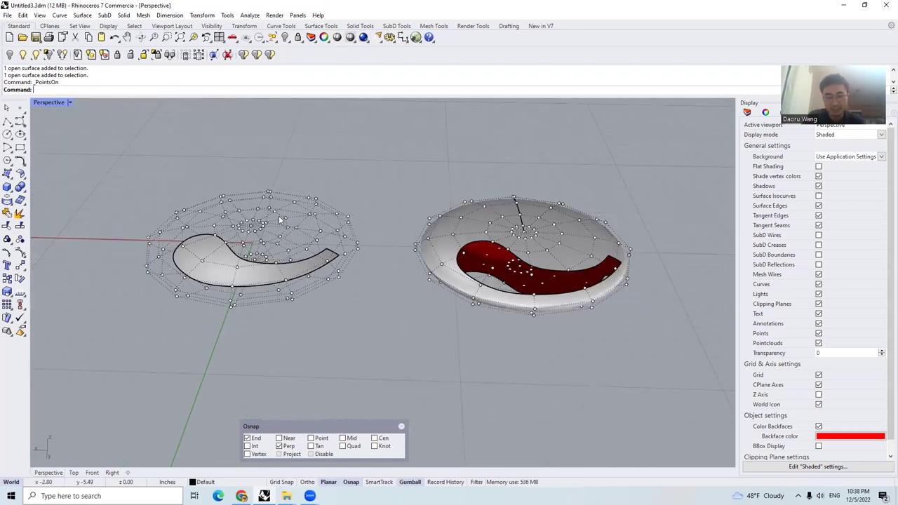
{"action": "scroll", "coordinate": [278, 218], "scroll_direction": "up", "scroll_amount": 2}
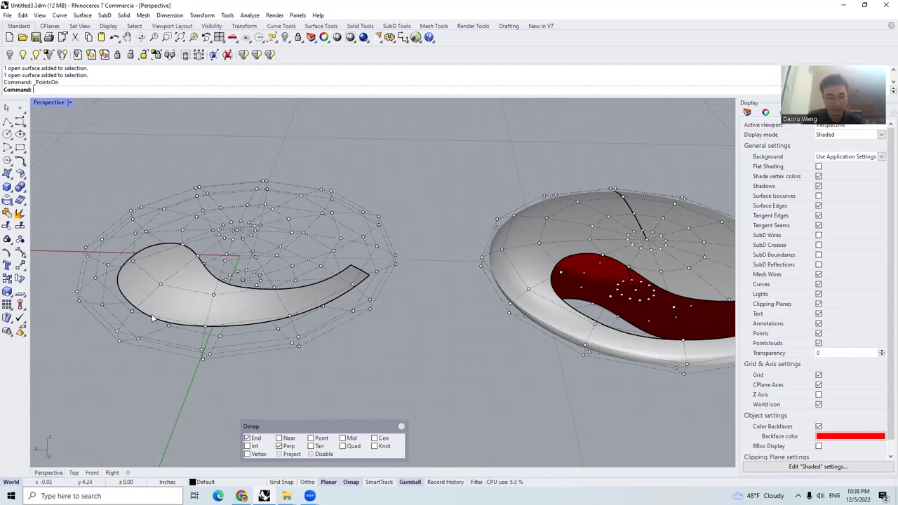
{"action": "right_click_drag", "start_coordinate": [247, 288], "coordinate": [161, 280]}
{"action": "right_click_drag", "start_coordinate": [189, 266], "coordinate": [294, 285]}
{"action": "left_click", "coordinate": [293, 285]}
{"action": "right_click_drag", "start_coordinate": [357, 245], "coordinate": [340, 279]}
{"action": "key", "text": "Escape"}
{"action": "key", "text": "Escape"}
Shrink the trimmed recess surface so its underlying surface fits closer to the trimmed boundary
{"action": "left_click", "coordinate": [310, 282]}
{"action": "right_click_drag", "start_coordinate": [169, 224], "coordinate": [162, 244]}
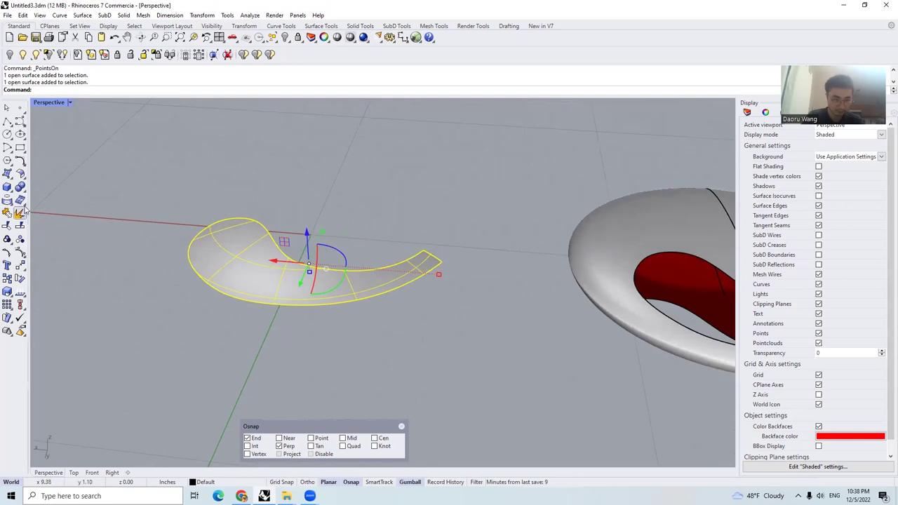
{"action": "left_click", "coordinate": [26, 180]}
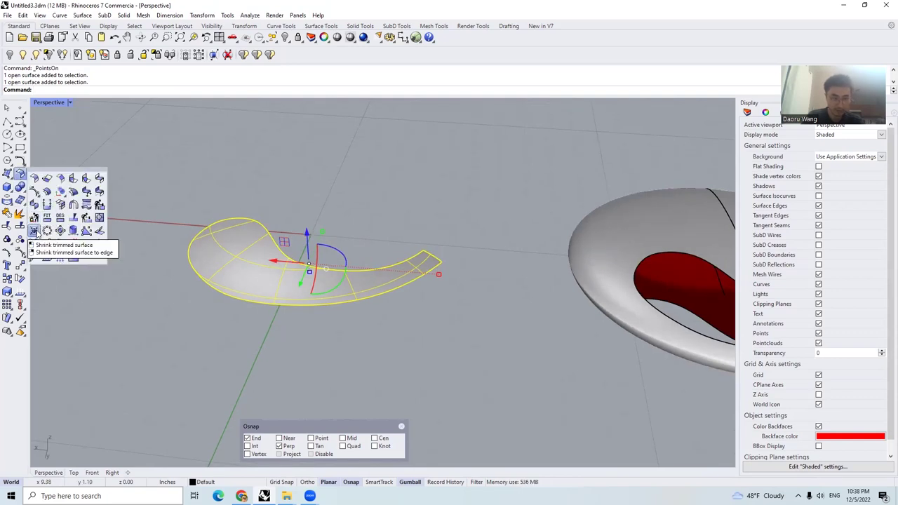
{"action": "left_click", "coordinate": [34, 232]}
{"action": "scroll", "coordinate": [259, 249], "scroll_direction": "up", "scroll_amount": 2}
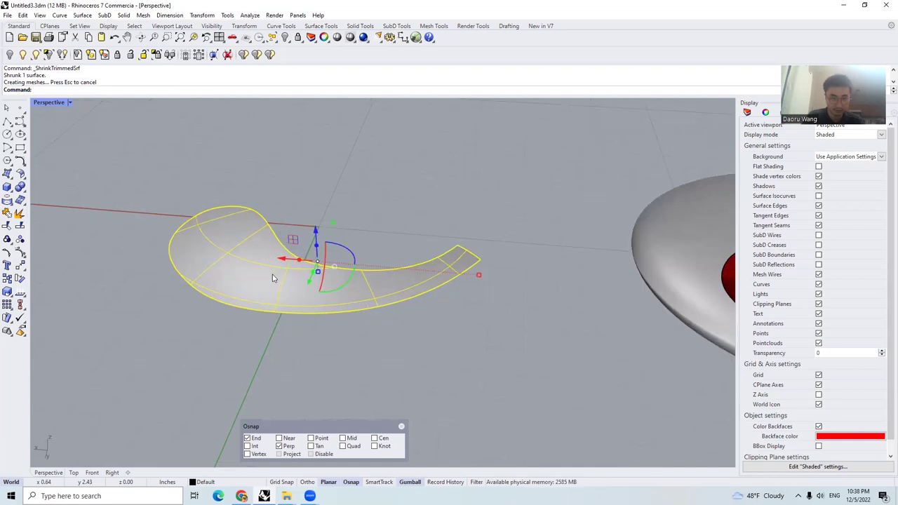
Turn on the shrunk recess surface's control points and examine their layout, especially around the narrow tip
{"action": "left_click", "coordinate": [21, 252]}
{"action": "scroll", "coordinate": [306, 260], "scroll_direction": "down", "scroll_amount": 3}
{"action": "right_click_drag", "start_coordinate": [309, 280], "coordinate": [425, 269]}
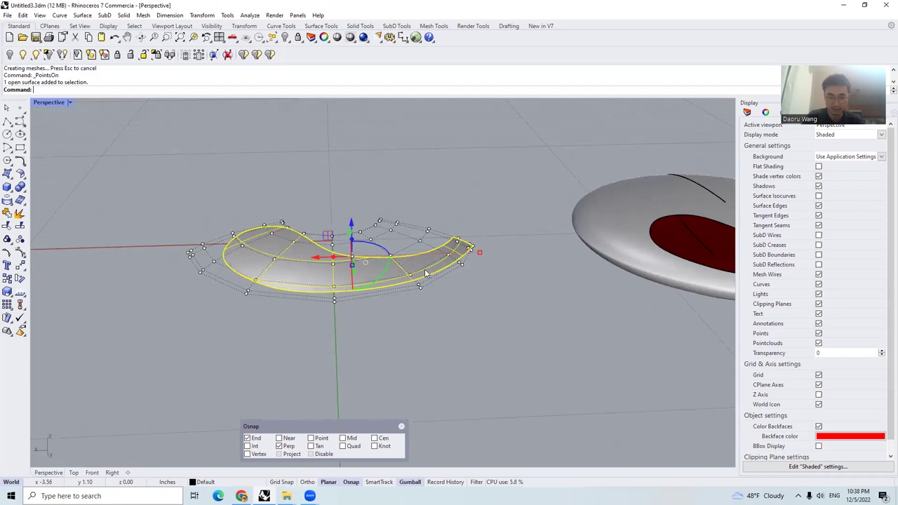
{"action": "scroll", "coordinate": [425, 268], "scroll_direction": "up", "scroll_amount": 3}
{"action": "scroll", "coordinate": [474, 247], "scroll_direction": "up", "scroll_amount": 3}
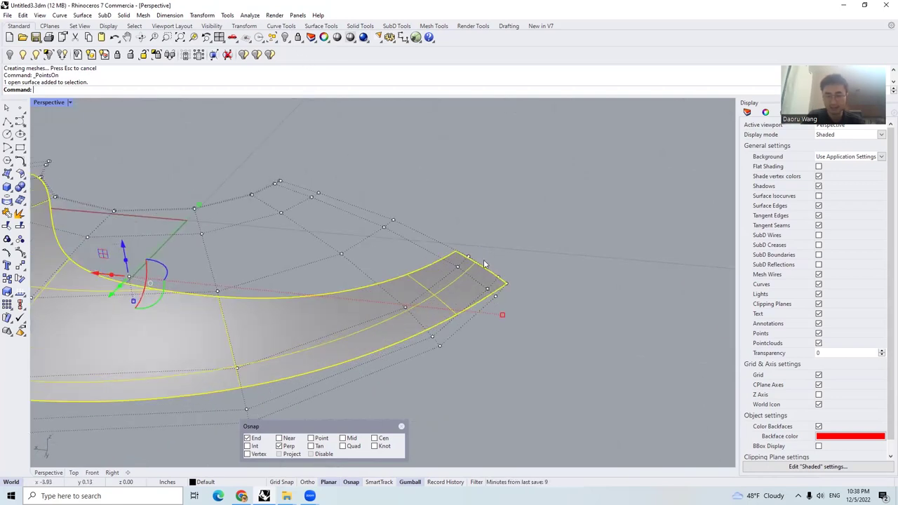
{"action": "scroll", "coordinate": [510, 257], "scroll_direction": "down", "scroll_amount": 5}
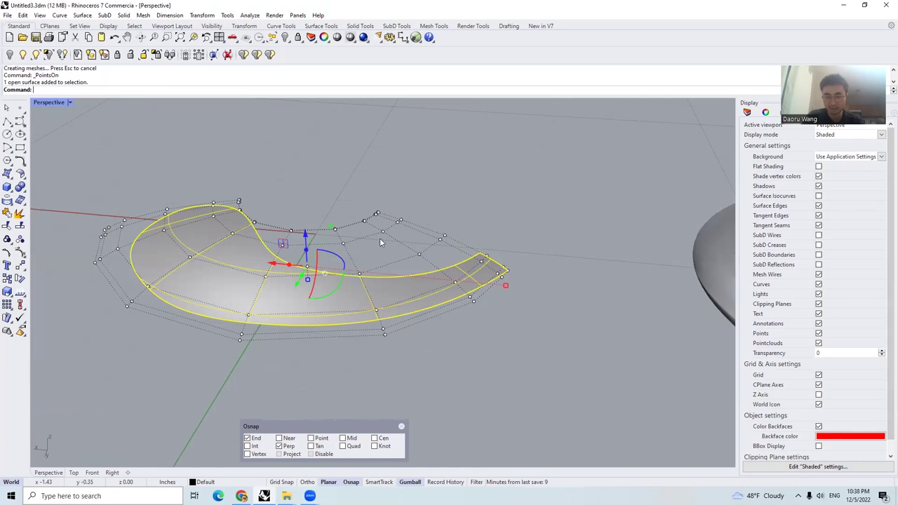
{"action": "scroll", "coordinate": [494, 281], "scroll_direction": "up", "scroll_amount": 4}
{"action": "scroll", "coordinate": [505, 259], "scroll_direction": "down", "scroll_amount": 4}
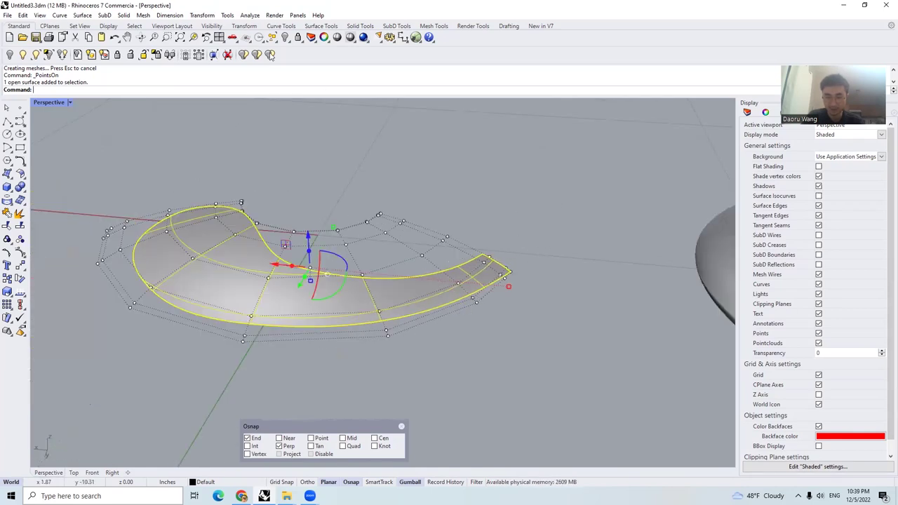
Show all hidden objects and examine the recess surface's control points in relation to the surrounding disc
{"action": "right_click", "coordinate": [285, 38]}
{"action": "scroll", "coordinate": [484, 274], "scroll_direction": "up", "scroll_amount": 4}
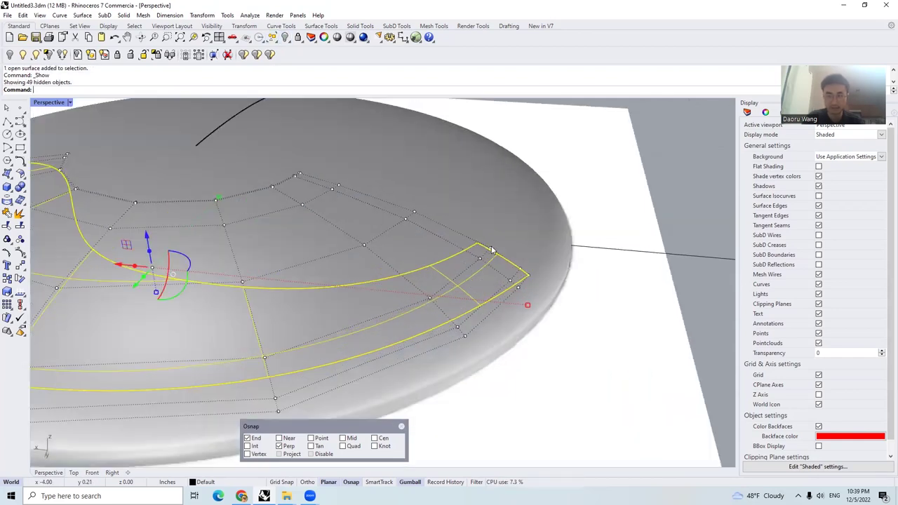
{"action": "scroll", "coordinate": [506, 247], "scroll_direction": "up", "scroll_amount": 3}
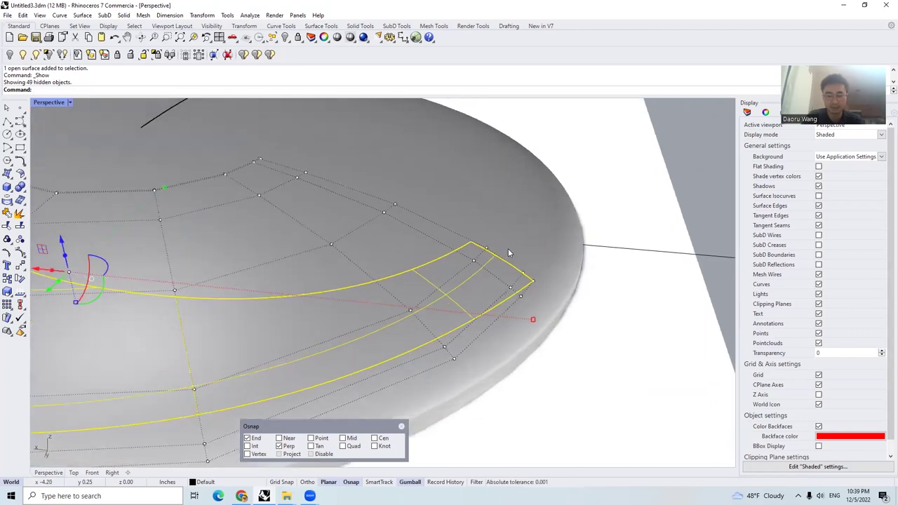
{"action": "scroll", "coordinate": [509, 248], "scroll_direction": "down", "scroll_amount": 3}
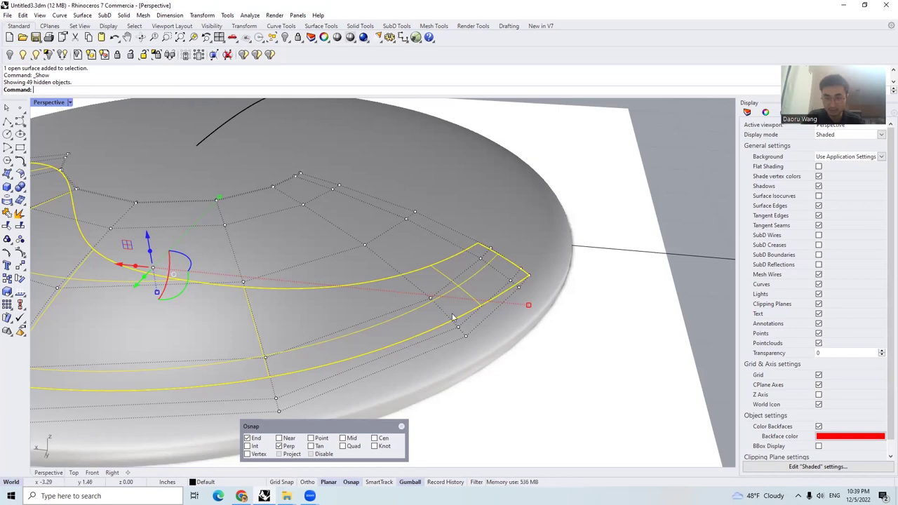
{"action": "scroll", "coordinate": [476, 306], "scroll_direction": "down", "scroll_amount": 5}
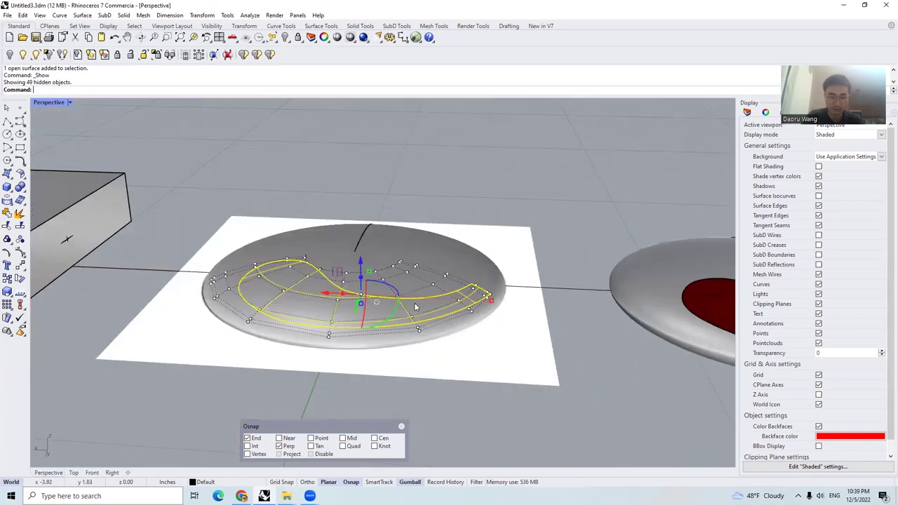
{"action": "scroll", "coordinate": [450, 318], "scroll_direction": "up", "scroll_amount": 2}
{"action": "scroll", "coordinate": [451, 314], "scroll_direction": "down", "scroll_amount": 3}
{"action": "right_click_drag", "start_coordinate": [451, 314], "coordinate": [474, 288]}
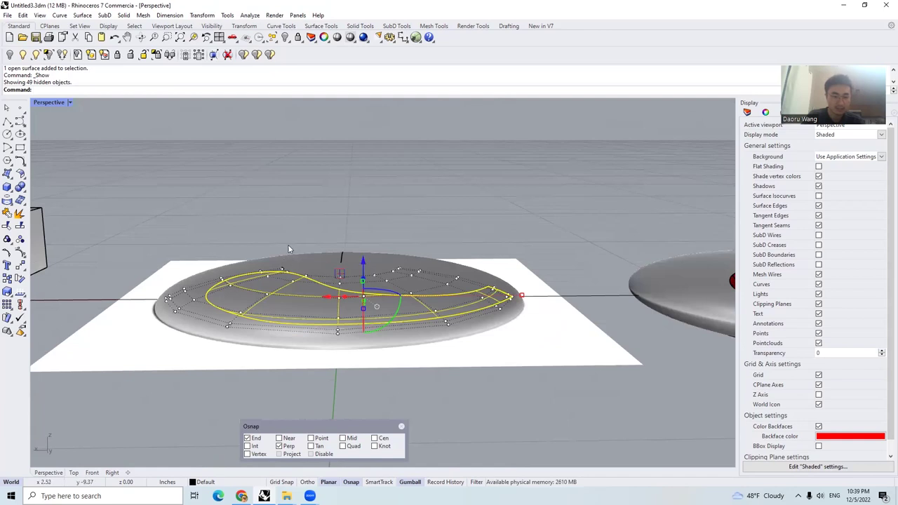
Align the control points of the recess surface's wide end to one common height with SetPt, picking the level in the Front view
{"action": "left_click_drag", "start_coordinate": [132, 224], "coordinate": [351, 376]}
{"action": "right_click_drag", "start_coordinate": [336, 351], "coordinate": [307, 326]}
{"action": "scroll", "coordinate": [301, 294], "scroll_direction": "up", "scroll_amount": 3}
{"action": "type", "text": "SEpt"}
{"action": "key", "text": "BackSpace"}
{"action": "key", "text": "BackSpace"}
{"action": "type", "text": "tpt"}
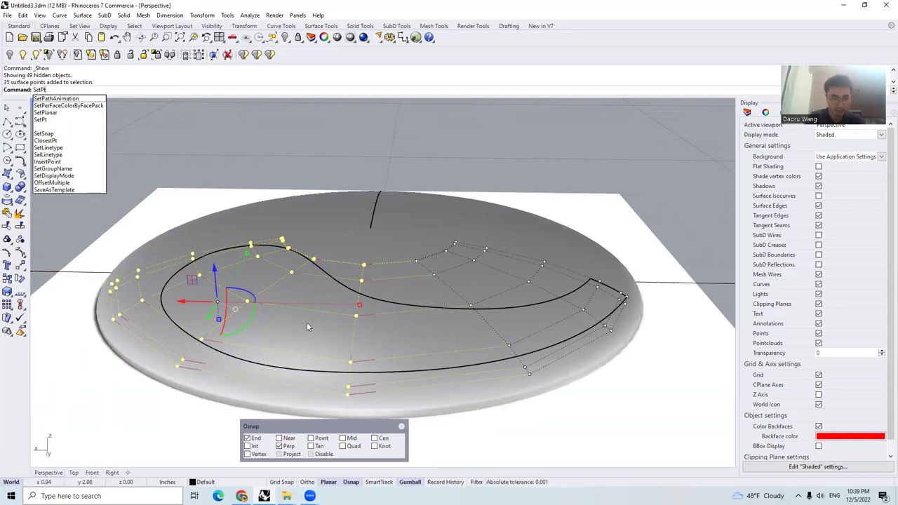
{"action": "key", "text": "Return"}
{"action": "left_click", "coordinate": [572, 229]}
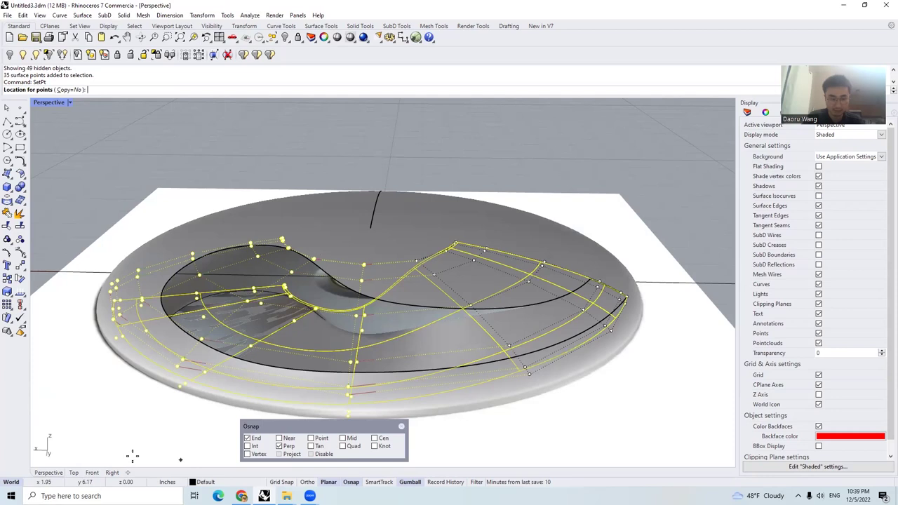
{"action": "left_click", "coordinate": [92, 472]}
{"action": "scroll", "coordinate": [359, 261], "scroll_direction": "up", "scroll_amount": 5}
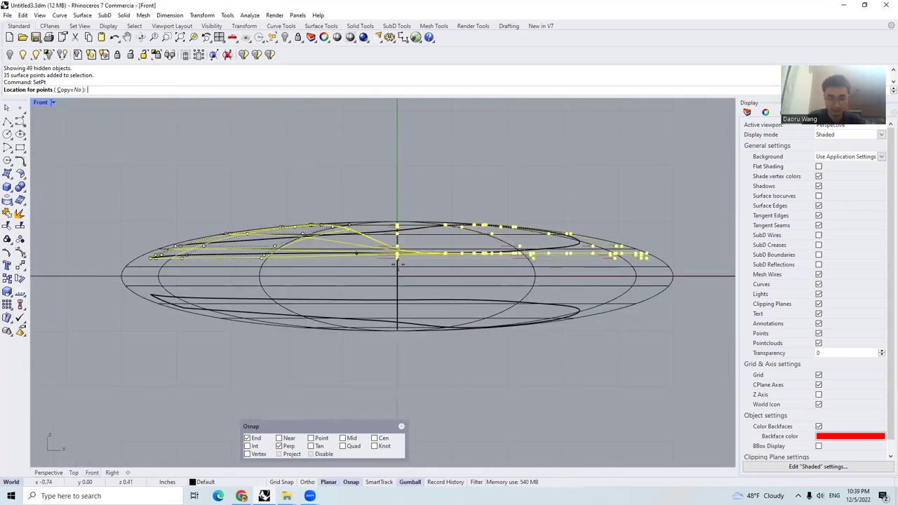
{"action": "left_click", "coordinate": [414, 260]}
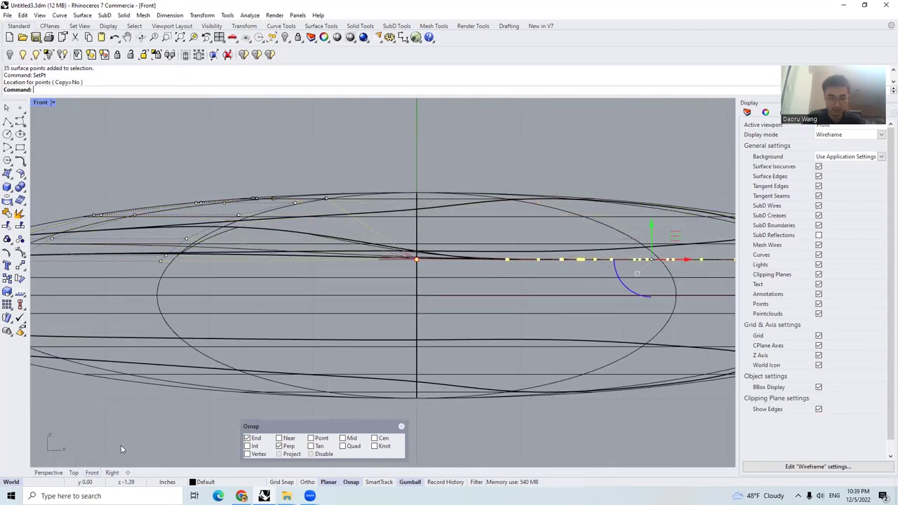
Return to the Perspective view and inspect the lowered recess floor against the edge of the disc opening
{"action": "left_click", "coordinate": [56, 473]}
{"action": "mouse_move", "coordinate": [406, 247]}
{"action": "right_mouse_down"}
{"action": "mouse_move", "coordinate": [389, 297]}
{"action": "mouse_move", "coordinate": [351, 223]}
{"action": "mouse_move", "coordinate": [388, 294]}
{"action": "mouse_move", "coordinate": [431, 281]}
{"action": "right_mouse_up"}
{"action": "scroll", "coordinate": [389, 296], "scroll_direction": "up", "scroll_amount": 3}
{"action": "scroll", "coordinate": [431, 280], "scroll_direction": "down", "scroll_amount": 5}
{"action": "left_click", "coordinate": [423, 286]}
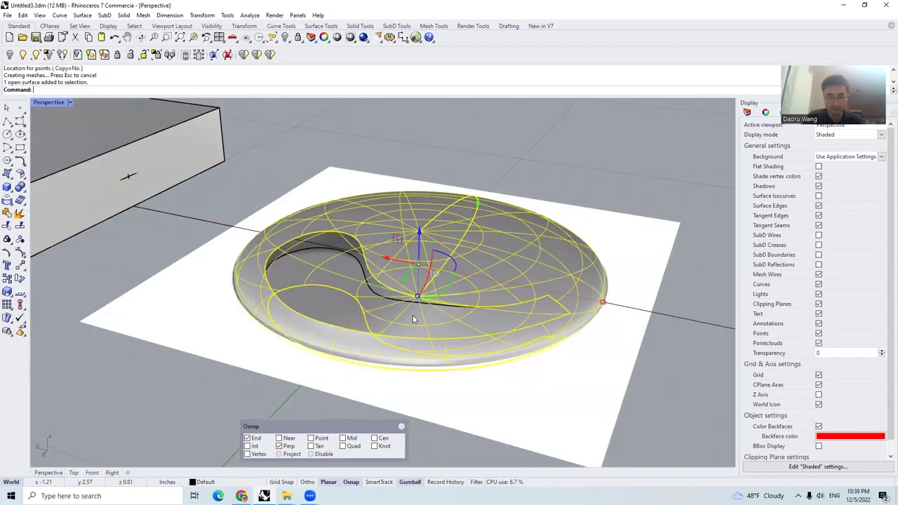
{"action": "scroll", "coordinate": [413, 319], "scroll_direction": "up", "scroll_amount": 4}
{"action": "right_click_drag", "start_coordinate": [382, 222], "coordinate": [394, 205]}
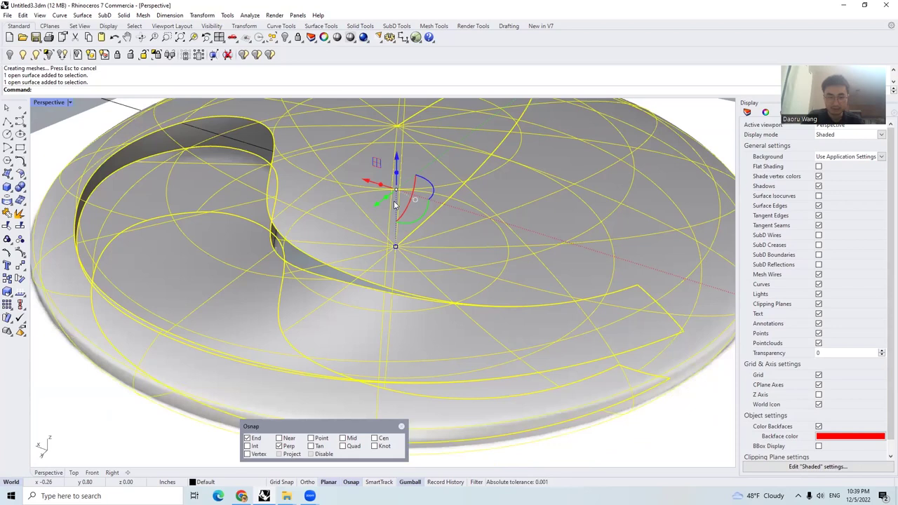
Isolate the reference picture and examine how the swirl recess blends into the disc
{"action": "scroll", "coordinate": [511, 243], "scroll_direction": "down", "scroll_amount": 6}
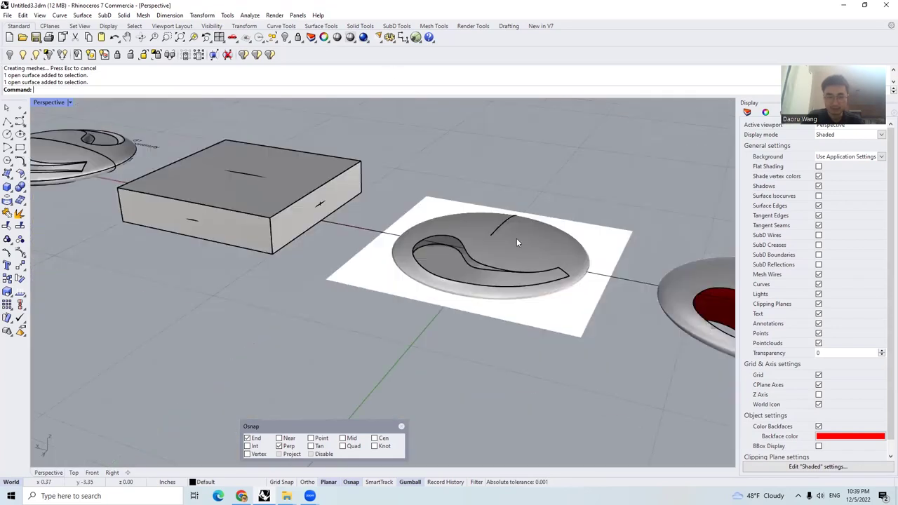
{"action": "scroll", "coordinate": [561, 306], "scroll_direction": "up", "scroll_amount": 3}
{"action": "key", "text": "ctrl+i"}
{"action": "right_click_drag", "start_coordinate": [351, 225], "coordinate": [342, 282]}
{"action": "scroll", "coordinate": [342, 281], "scroll_direction": "up", "scroll_amount": 4}
{"action": "scroll", "coordinate": [344, 279], "scroll_direction": "down", "scroll_amount": 4}
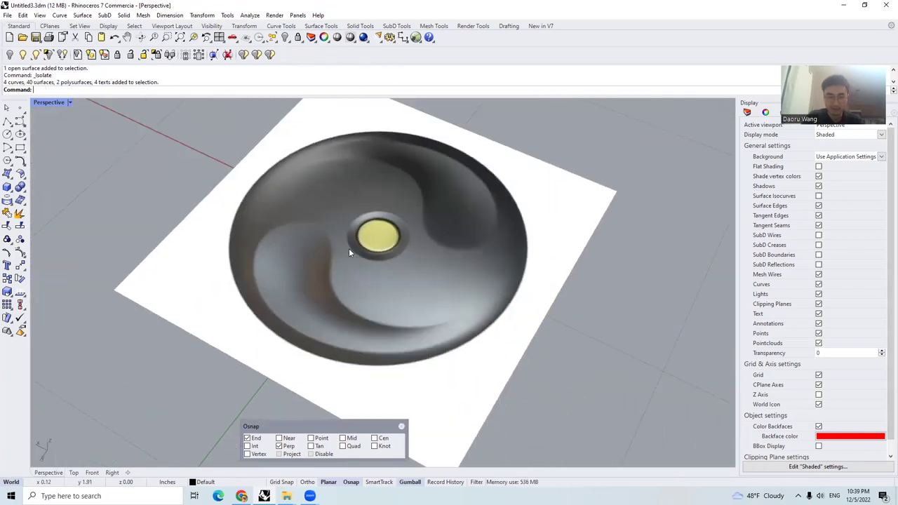
{"action": "right_click_drag", "start_coordinate": [349, 251], "coordinate": [327, 258]}
{"action": "scroll", "coordinate": [327, 259], "scroll_direction": "up", "scroll_amount": 5}
{"action": "scroll", "coordinate": [364, 232], "scroll_direction": "down", "scroll_amount": 5}
{"action": "scroll", "coordinate": [361, 250], "scroll_direction": "up", "scroll_amount": 1}
{"action": "scroll", "coordinate": [462, 254], "scroll_direction": "down", "scroll_amount": 4}
{"action": "scroll", "coordinate": [463, 257], "scroll_direction": "down", "scroll_amount": 3}
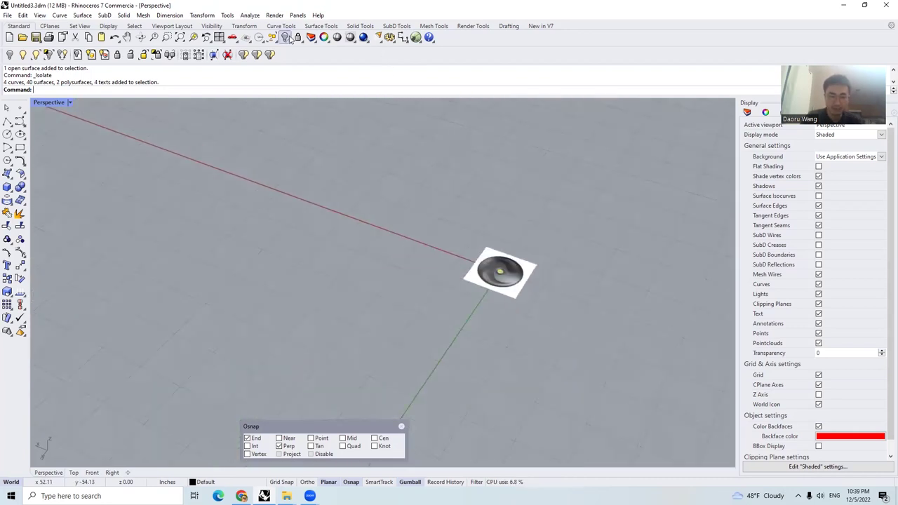
Show the hidden objects again and select the recess floor surface of the finished G1 sample disc
{"action": "key", "text": "ctrl+alt+h"}
{"action": "scroll", "coordinate": [401, 251], "scroll_direction": "up", "scroll_amount": 2}
{"action": "scroll", "coordinate": [393, 247], "scroll_direction": "up", "scroll_amount": 6}
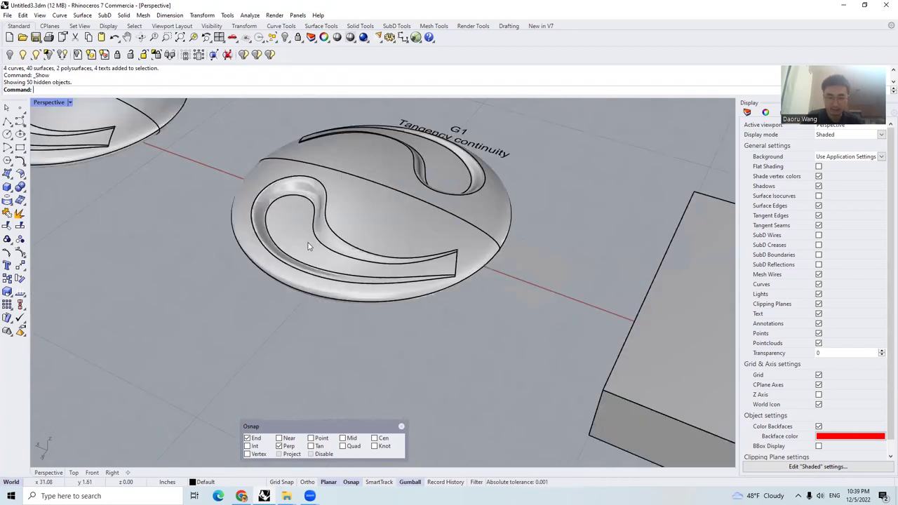
{"action": "left_click", "coordinate": [311, 242]}
Examine the G1 sample's recess floor and its blend to the disc from low and overhead angles
{"action": "scroll", "coordinate": [310, 228], "scroll_direction": "up", "scroll_amount": 2}
{"action": "scroll", "coordinate": [311, 210], "scroll_direction": "down", "scroll_amount": 3}
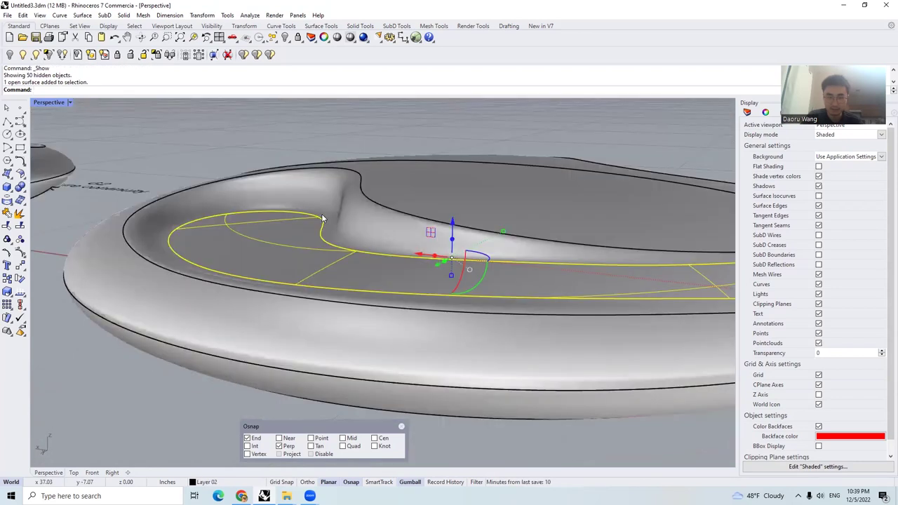
{"action": "scroll", "coordinate": [320, 215], "scroll_direction": "up", "scroll_amount": 3}
{"action": "scroll", "coordinate": [350, 237], "scroll_direction": "down", "scroll_amount": 3}
{"action": "scroll", "coordinate": [360, 239], "scroll_direction": "up", "scroll_amount": 4}
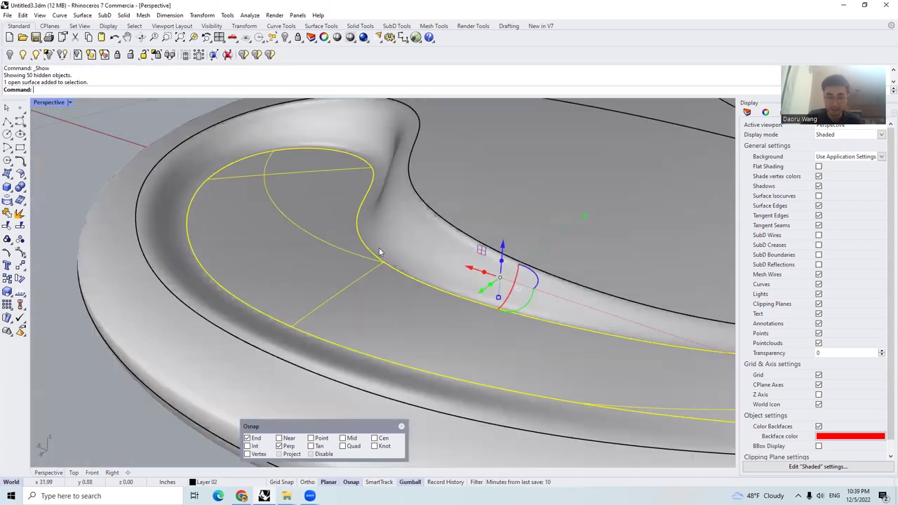
{"action": "scroll", "coordinate": [388, 229], "scroll_direction": "down", "scroll_amount": 2}
{"action": "scroll", "coordinate": [346, 249], "scroll_direction": "up", "scroll_amount": 2}
{"action": "scroll", "coordinate": [346, 249], "scroll_direction": "down", "scroll_amount": 3}
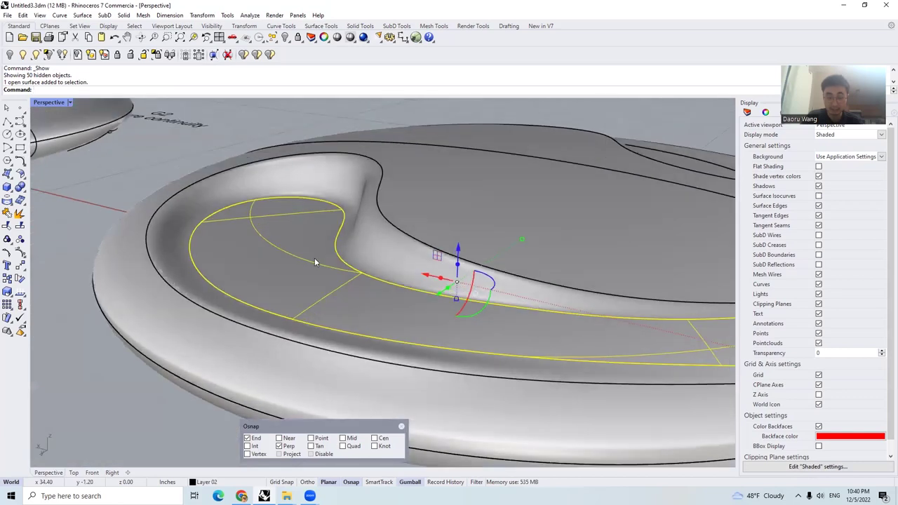
{"action": "scroll", "coordinate": [315, 258], "scroll_direction": "up", "scroll_amount": 3}
{"action": "right_click_drag", "start_coordinate": [376, 212], "coordinate": [355, 248]}
{"action": "scroll", "coordinate": [346, 230], "scroll_direction": "up", "scroll_amount": 2}
{"action": "scroll", "coordinate": [332, 225], "scroll_direction": "down", "scroll_amount": 3}
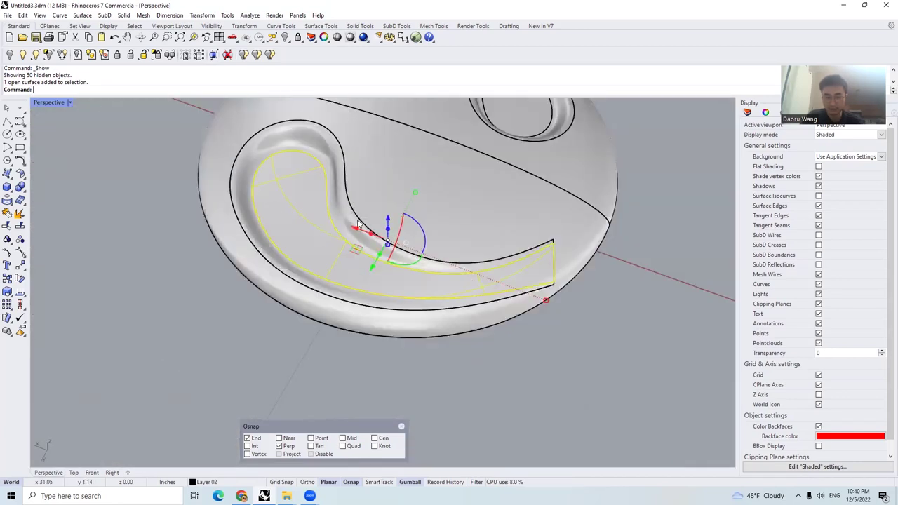
{"action": "right_click_drag", "start_coordinate": [361, 218], "coordinate": [362, 240]}
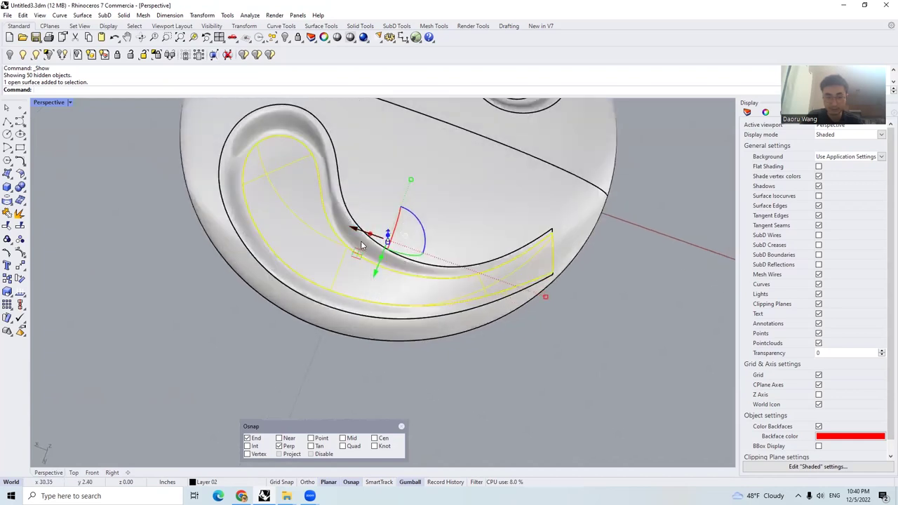
{"action": "scroll", "coordinate": [344, 241], "scroll_direction": "down", "scroll_amount": 4}
{"action": "scroll", "coordinate": [336, 256], "scroll_direction": "down", "scroll_amount": 1}
{"action": "scroll", "coordinate": [323, 258], "scroll_direction": "up", "scroll_amount": 3}
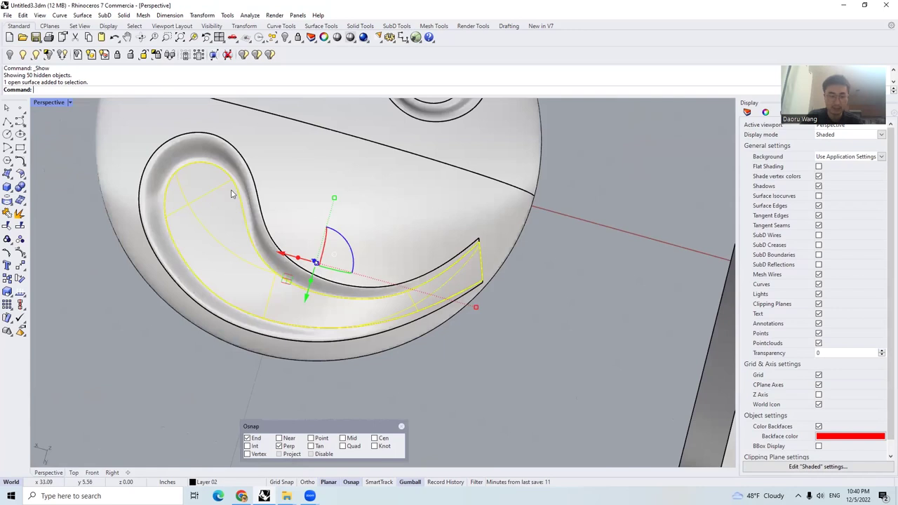
Hide the flat picture plane and the surface covering the comma-shaped opening in the dish
{"action": "scroll", "coordinate": [233, 195], "scroll_direction": "down", "scroll_amount": 12}
{"action": "scroll", "coordinate": [536, 267], "scroll_direction": "up", "scroll_amount": 7}
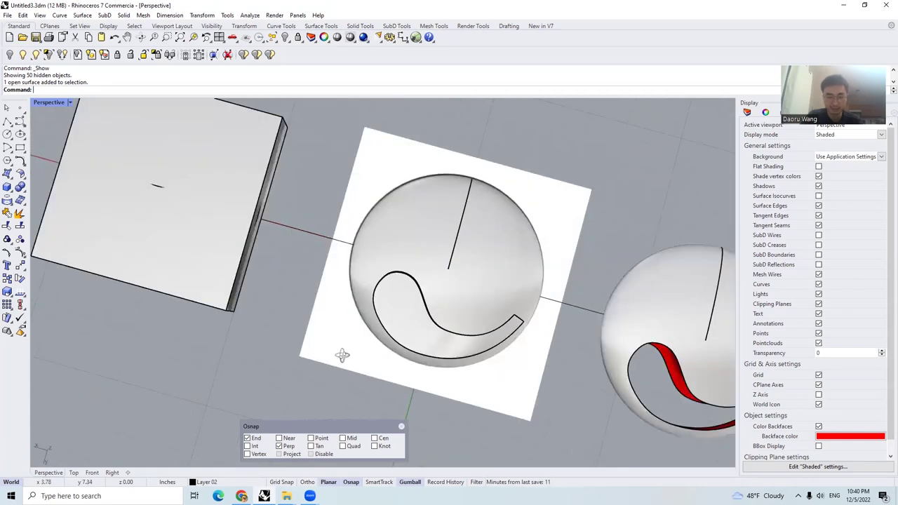
{"action": "scroll", "coordinate": [342, 354], "scroll_direction": "up", "scroll_amount": 5}
{"action": "left_click", "coordinate": [464, 297]}
{"action": "key", "text": "Escape"}
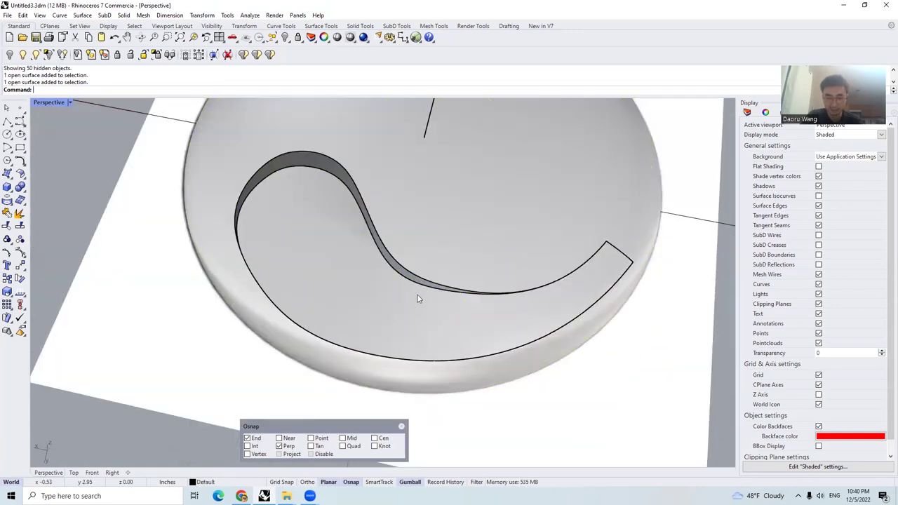
{"action": "right_click_drag", "start_coordinate": [418, 295], "coordinate": [439, 223]}
{"action": "left_click", "coordinate": [439, 223]}
{"action": "middle_click", "coordinate": [439, 223]}
{"action": "left_click", "coordinate": [412, 218]}
{"action": "left_click", "coordinate": [413, 226]}
{"action": "middle_click", "coordinate": [413, 224]}
{"action": "left_click", "coordinate": [386, 220]}
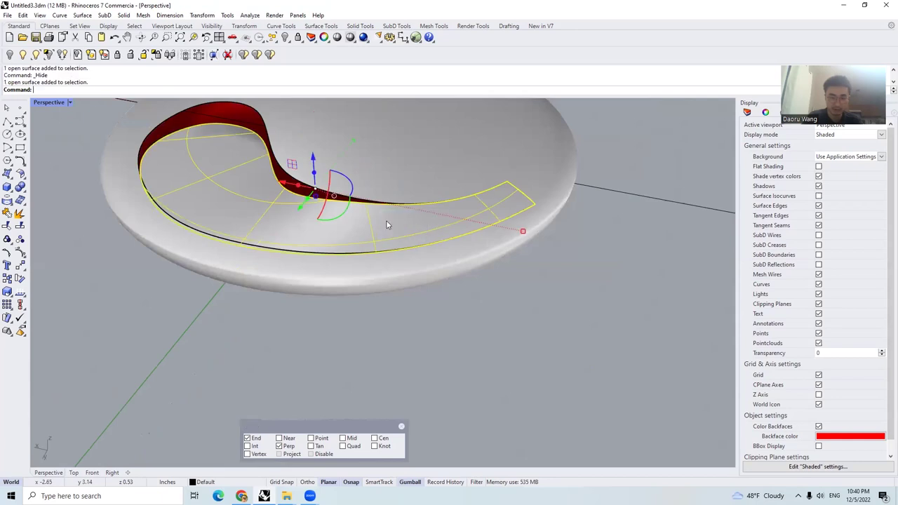
{"action": "key", "text": "Escape"}
Isolate the comma-shaped outline curve together with the short curve at its tail end
{"action": "left_click", "coordinate": [360, 227]}
{"action": "left_click", "coordinate": [343, 228]}
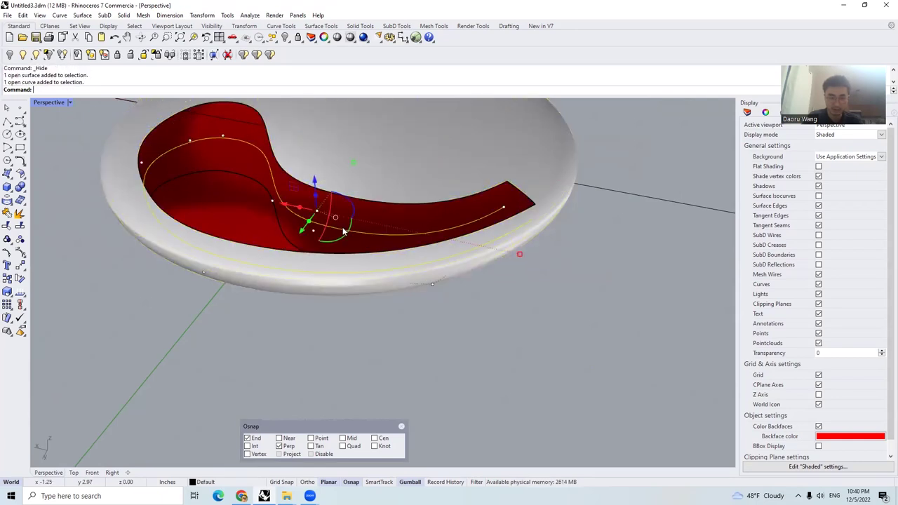
{"action": "scroll", "coordinate": [342, 228], "scroll_direction": "down", "scroll_amount": 5}
{"action": "right_click_drag", "start_coordinate": [331, 211], "coordinate": [301, 232]}
{"action": "scroll", "coordinate": [427, 223], "scroll_direction": "up", "scroll_amount": 11}
{"action": "scroll", "coordinate": [427, 223], "scroll_direction": "down", "scroll_amount": 6}
{"action": "right_click_drag", "start_coordinate": [456, 223], "coordinate": [358, 176]}
{"action": "left_click", "coordinate": [359, 180], "text": "shift"}
{"action": "scroll", "coordinate": [371, 228], "scroll_direction": "down", "scroll_amount": 9}
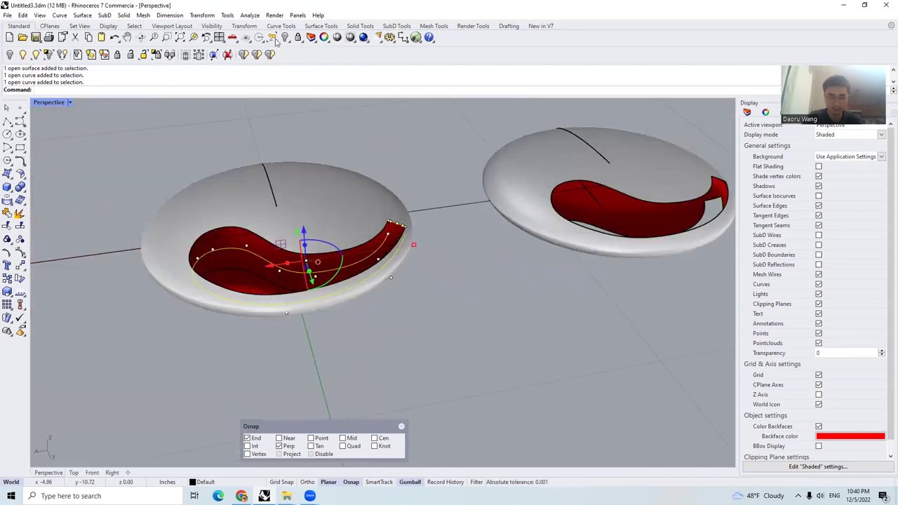
{"action": "left_click", "coordinate": [294, 40]}
Copy and paste the outline and tail end curves, and flatten them to one level with SetPt
{"action": "scroll", "coordinate": [435, 239], "scroll_direction": "up", "scroll_amount": 2}
{"action": "key", "text": "ctrl+c"}
{"action": "key", "text": "ctrl+v"}
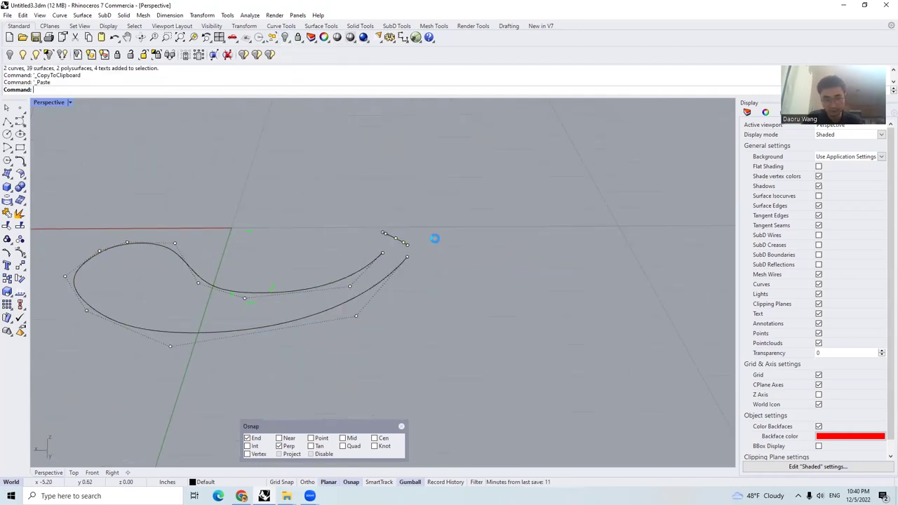
{"action": "right_click_drag", "start_coordinate": [495, 258], "coordinate": [441, 264]}
{"action": "key", "text": "Return"}
{"action": "left_click", "coordinate": [570, 230]}
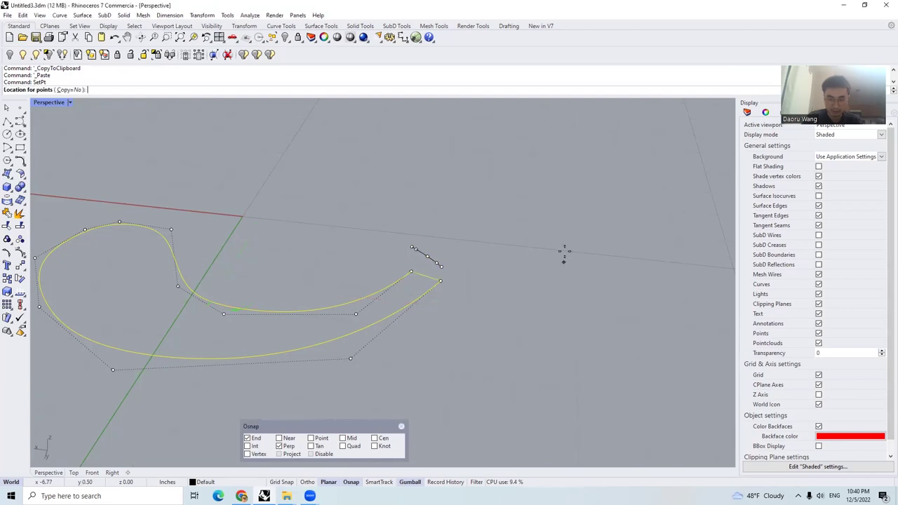
Isolate the flattened outline curves from the rest of the model
{"action": "scroll", "coordinate": [435, 280], "scroll_direction": "up", "scroll_amount": 3}
{"action": "scroll", "coordinate": [399, 270], "scroll_direction": "down", "scroll_amount": 3}
{"action": "left_click_drag", "start_coordinate": [307, 256], "coordinate": [387, 223]}
{"action": "key", "text": "ctrl+z"}
{"action": "scroll", "coordinate": [391, 204], "scroll_direction": "down", "scroll_amount": 5}
{"action": "right_click_drag", "start_coordinate": [391, 203], "coordinate": [388, 248]}
{"action": "scroll", "coordinate": [389, 248], "scroll_direction": "up", "scroll_amount": 6}
{"action": "left_click", "coordinate": [289, 44]}
{"action": "left_click", "coordinate": [328, 57]}
Try to offset the flattened comma-shaped outline curve
{"action": "left_click", "coordinate": [484, 225]}
{"action": "left_click_drag", "start_coordinate": [507, 234], "coordinate": [466, 274]}
{"action": "right_click_drag", "start_coordinate": [374, 325], "coordinate": [274, 283]}
{"action": "scroll", "coordinate": [274, 283], "scroll_direction": "up", "scroll_amount": 2}
{"action": "left_click", "coordinate": [464, 276]}
{"action": "scroll", "coordinate": [464, 275], "scroll_direction": "down", "scroll_amount": 5}
{"action": "right_click_drag", "start_coordinate": [464, 275], "coordinate": [421, 262]}
{"action": "scroll", "coordinate": [419, 258], "scroll_direction": "up", "scroll_amount": 2}
{"action": "type", "text": "off"}
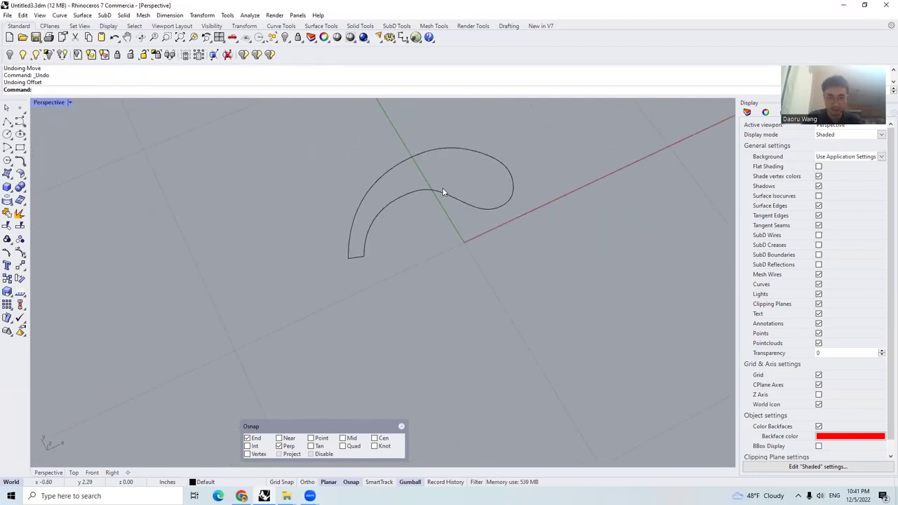
{"action": "scroll", "coordinate": [442, 188], "scroll_direction": "up", "scroll_amount": 7}
{"action": "left_click", "coordinate": [441, 196]}
{"action": "type", "text": "OffsetCrvOnSrf"}
{"action": "key", "text": "Return"}
{"action": "key", "text": "Escape"}
{"action": "key", "text": "Escape"}
Try to offset the comma-shaped outline curve inward by 0.4 inches with Trim=Yes
{"action": "scroll", "coordinate": [440, 199], "scroll_direction": "down", "scroll_amount": 7}
{"action": "scroll", "coordinate": [478, 203], "scroll_direction": "up", "scroll_amount": 2}
{"action": "left_click", "coordinate": [440, 250]}
{"action": "type", "text": "off"}
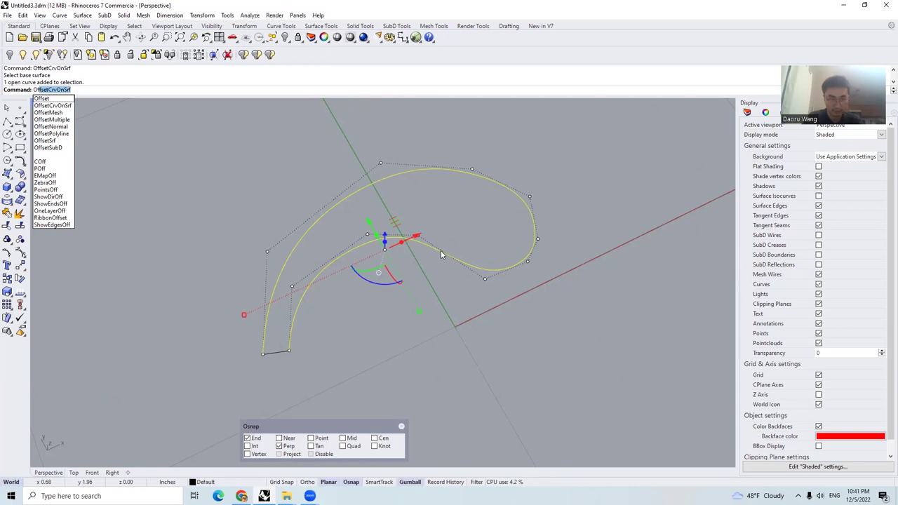
{"action": "type", "text": "set"}
{"action": "key", "text": "Return"}
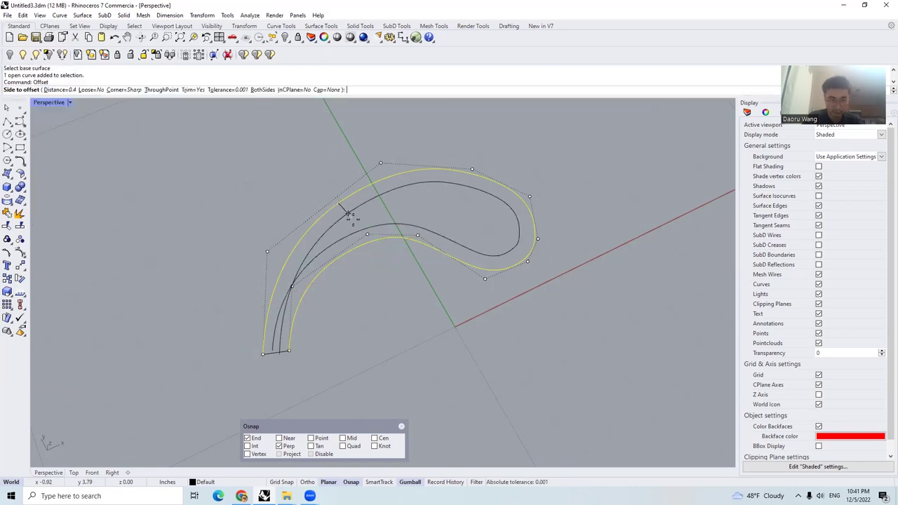
{"action": "left_click", "coordinate": [369, 228]}
{"action": "key", "text": "ctrl+z"}
Offset the comma-shaped outline curve inward by 0.4 inches with Trim=No
{"action": "key", "text": "Return"}
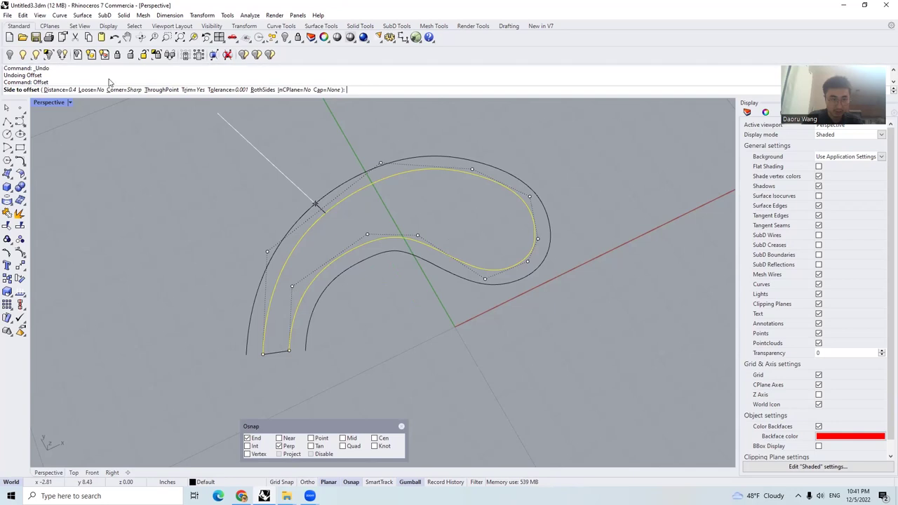
{"action": "left_click", "coordinate": [193, 90]}
{"action": "left_click", "coordinate": [396, 228]}
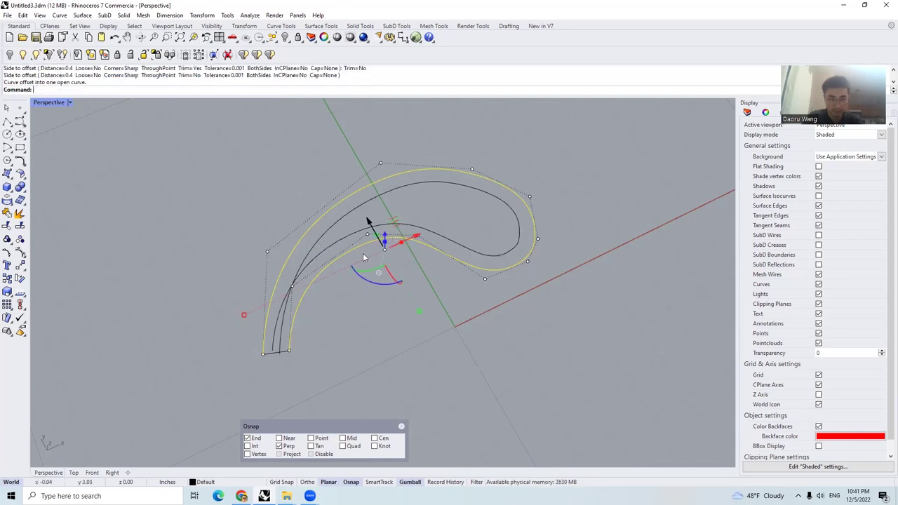
Delete the control points near the tail end of the offset curve's outer branch, where it crosses the inner branch
{"action": "scroll", "coordinate": [273, 289], "scroll_direction": "up", "scroll_amount": 4}
{"action": "scroll", "coordinate": [291, 266], "scroll_direction": "down", "scroll_amount": 1}
{"action": "scroll", "coordinate": [251, 372], "scroll_direction": "up", "scroll_amount": 3}
{"action": "scroll", "coordinate": [280, 351], "scroll_direction": "down", "scroll_amount": 5}
{"action": "scroll", "coordinate": [280, 348], "scroll_direction": "up", "scroll_amount": 5}
{"action": "left_click_drag", "start_coordinate": [244, 374], "coordinate": [269, 397]}
{"action": "left_click", "coordinate": [257, 356]}
{"action": "key", "text": "Delete"}
{"action": "left_click", "coordinate": [270, 301]}
{"action": "key", "text": "Delete"}
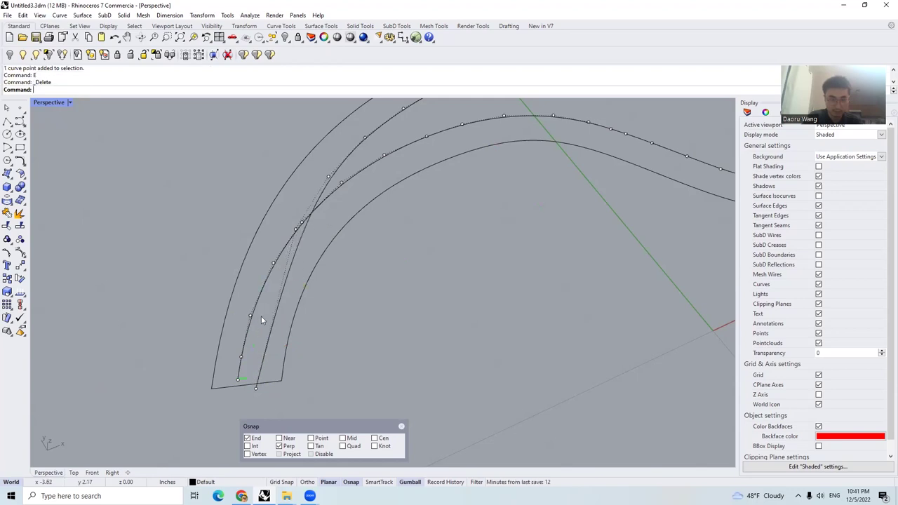
Move the end point of the offset curve's outer branch onto the outer corner of the outline's tail
{"action": "left_click", "coordinate": [255, 388]}
{"action": "type", "text": "M"}
{"action": "key", "text": "Return"}
{"action": "left_click", "coordinate": [255, 388]}
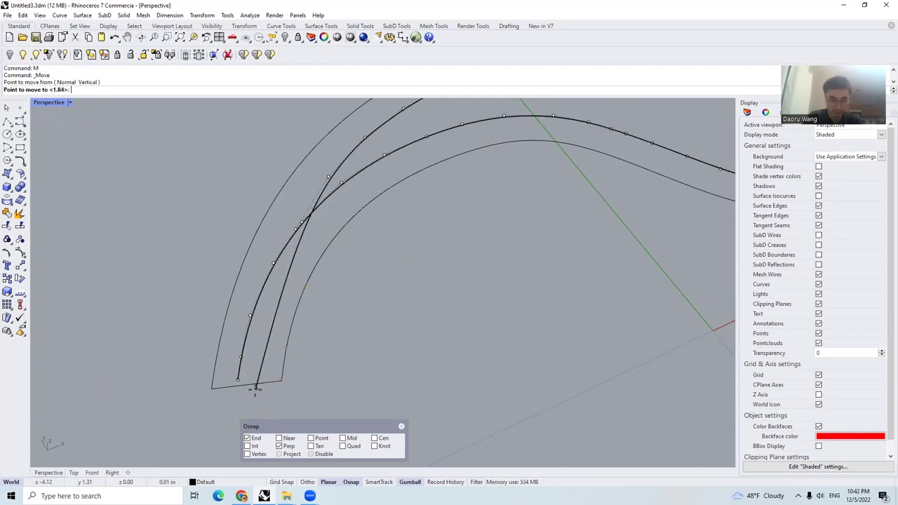
{"action": "left_click", "coordinate": [212, 388]}
Delete the control points near the tail end of the offset curve's inner branch
{"action": "left_click", "coordinate": [249, 330]}
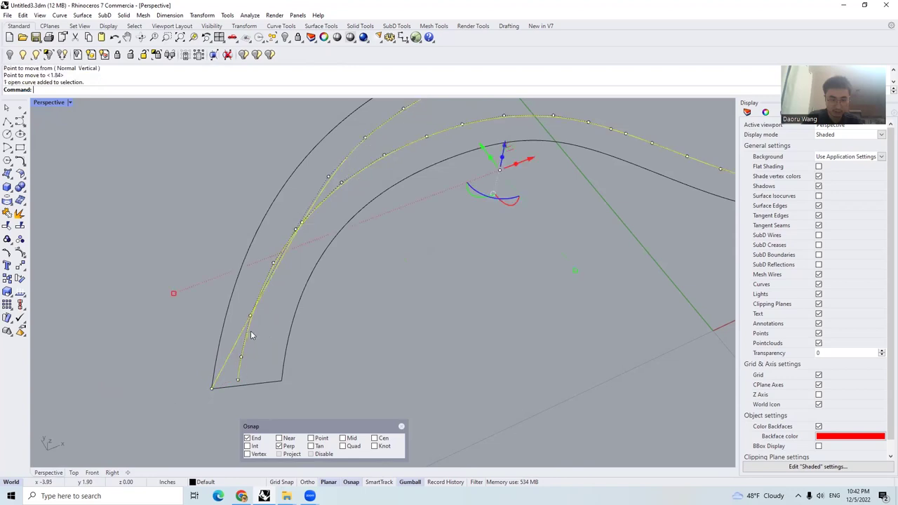
{"action": "left_click", "coordinate": [247, 323]}
{"action": "key", "text": "Delete"}
{"action": "left_click", "coordinate": [247, 315]}
{"action": "key", "text": "Delete"}
Move the end point of the offset curve's inner branch onto the inner corner of the outline's tail
{"action": "left_click", "coordinate": [238, 380]}
{"action": "type", "text": "m"}
{"action": "key", "text": "Return"}
{"action": "left_click", "coordinate": [238, 379]}
{"action": "left_click", "coordinate": [282, 383]}
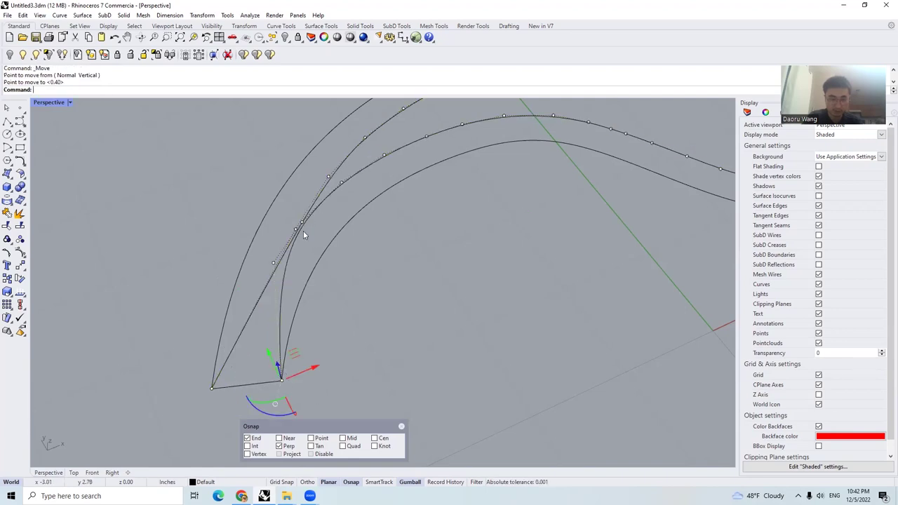
In the Top view, move the control point nearest the tail on the offset curve's outer branch outward towards the outline
{"action": "left_click", "coordinate": [276, 265]}
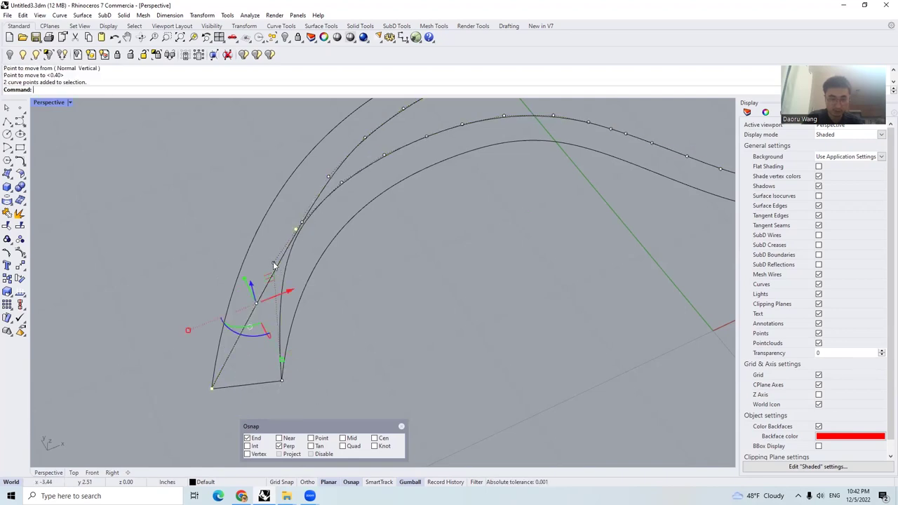
{"action": "left_click", "coordinate": [76, 474]}
{"action": "scroll", "coordinate": [299, 247], "scroll_direction": "up", "scroll_amount": 5}
{"action": "left_click_drag", "start_coordinate": [326, 280], "coordinate": [331, 265]}
{"action": "key", "text": "ctrl+z"}
{"action": "left_click", "coordinate": [268, 355], "text": "ctrl"}
{"action": "left_click_drag", "start_coordinate": [403, 240], "coordinate": [376, 239]}
{"action": "left_click_drag", "start_coordinate": [356, 204], "coordinate": [355, 197]}
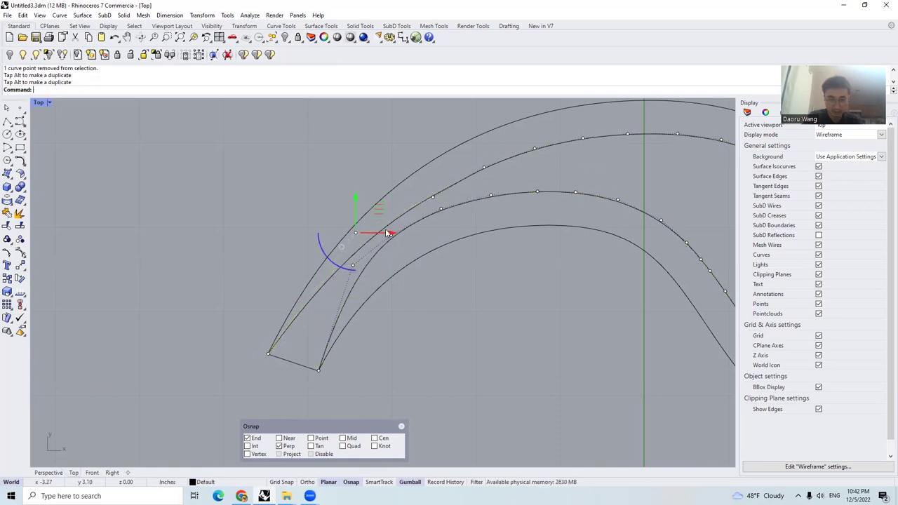
Shift the first three control points after the tail end on the offset curve's inner branch towards the inner outline
{"action": "left_click", "coordinate": [354, 265]}
{"action": "left_click", "coordinate": [390, 235], "text": "shift"}
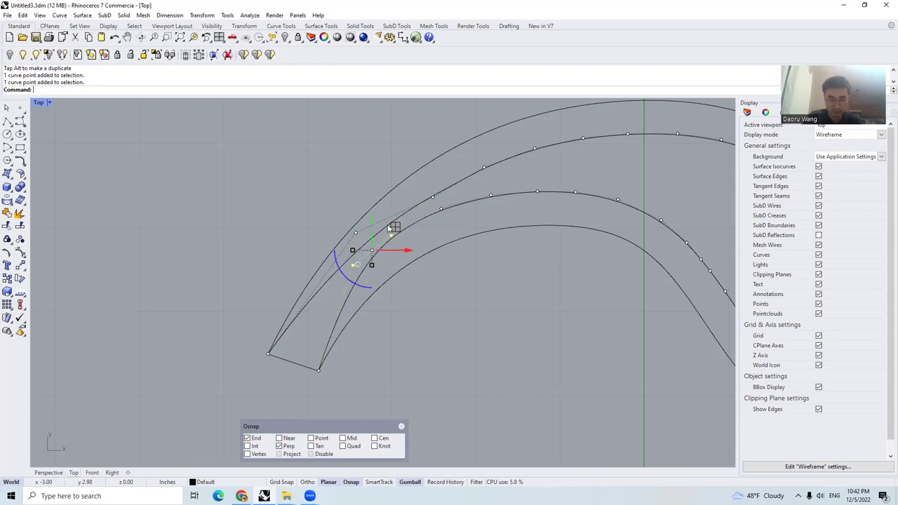
{"action": "left_click_drag", "start_coordinate": [371, 218], "coordinate": [376, 237]}
{"action": "left_click", "coordinate": [441, 208]}
{"action": "left_click_drag", "start_coordinate": [441, 208], "coordinate": [443, 203]}
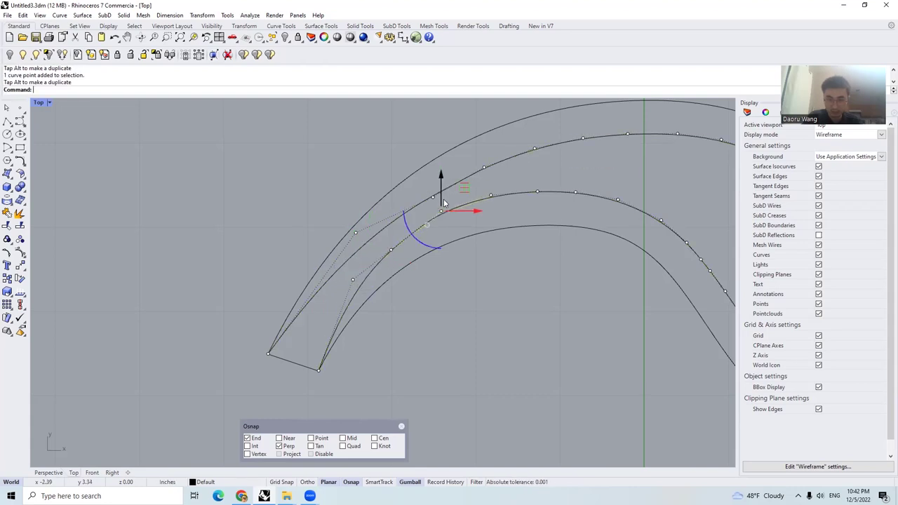
Nudge two further control points of the offset curve near its tail slightly upward to smooth the bends
{"action": "right_click_drag", "start_coordinate": [542, 178], "coordinate": [479, 200]}
{"action": "left_click", "coordinate": [366, 225]}
{"action": "scroll", "coordinate": [376, 214], "scroll_direction": "up", "scroll_amount": 2}
{"action": "left_click", "coordinate": [355, 215]}
{"action": "left_click_drag", "start_coordinate": [358, 205], "coordinate": [358, 197]}
{"action": "scroll", "coordinate": [341, 204], "scroll_direction": "down", "scroll_amount": 6}
{"action": "scroll", "coordinate": [419, 203], "scroll_direction": "up", "scroll_amount": 4}
{"action": "key", "text": "Escape"}
{"action": "left_click", "coordinate": [368, 215]}
{"action": "scroll", "coordinate": [298, 245], "scroll_direction": "up", "scroll_amount": 2}
{"action": "left_click", "coordinate": [233, 299]}
{"action": "left_click_drag", "start_coordinate": [233, 288], "coordinate": [233, 284]}
Examine the offset curve's smoothness along its tail and around the whole comma shape
{"action": "scroll", "coordinate": [278, 262], "scroll_direction": "down", "scroll_amount": 6}
{"action": "scroll", "coordinate": [298, 258], "scroll_direction": "up", "scroll_amount": 3}
{"action": "left_click", "coordinate": [299, 240]}
{"action": "scroll", "coordinate": [299, 235], "scroll_direction": "up", "scroll_amount": 3}
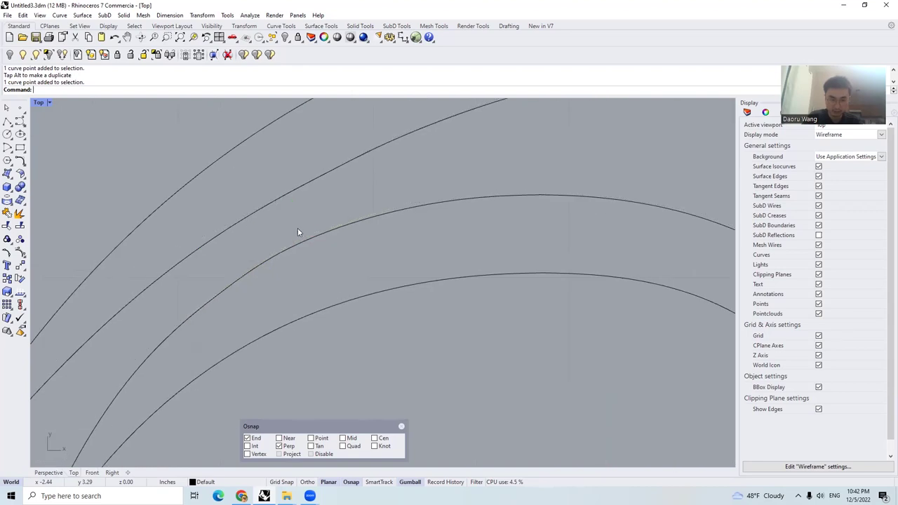
{"action": "left_click", "coordinate": [300, 237]}
{"action": "left_click", "coordinate": [295, 238]}
{"action": "key", "text": "Escape"}
{"action": "key", "text": "Escape"}
{"action": "scroll", "coordinate": [299, 242], "scroll_direction": "down", "scroll_amount": 10}
{"action": "right_click_drag", "start_coordinate": [499, 228], "coordinate": [478, 225]}
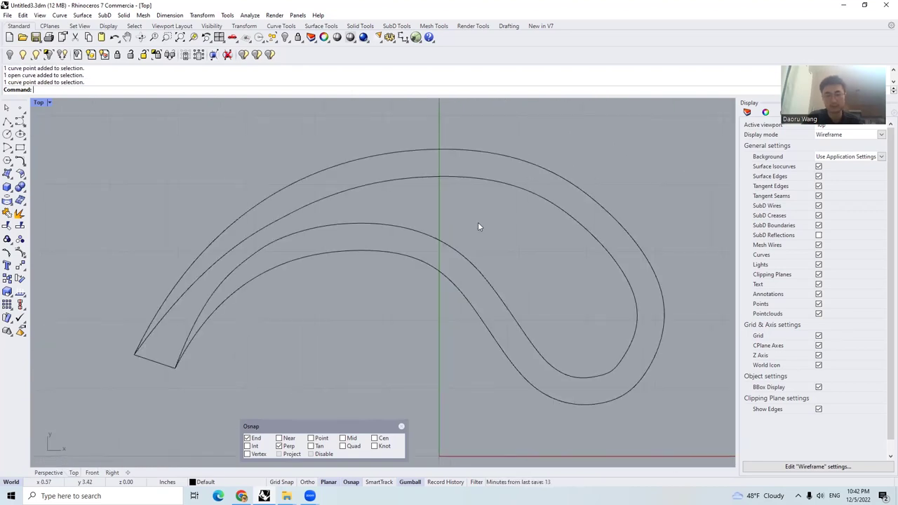
{"action": "right_click_drag", "start_coordinate": [292, 275], "coordinate": [301, 267]}
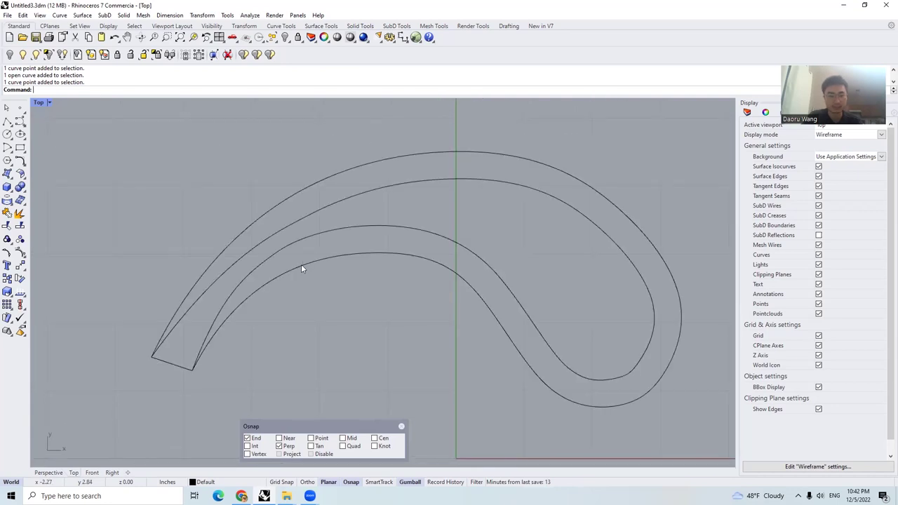
Show all hidden objects and isolate the comma-shaped surface together with the offset curve
{"action": "left_click", "coordinate": [295, 227]}
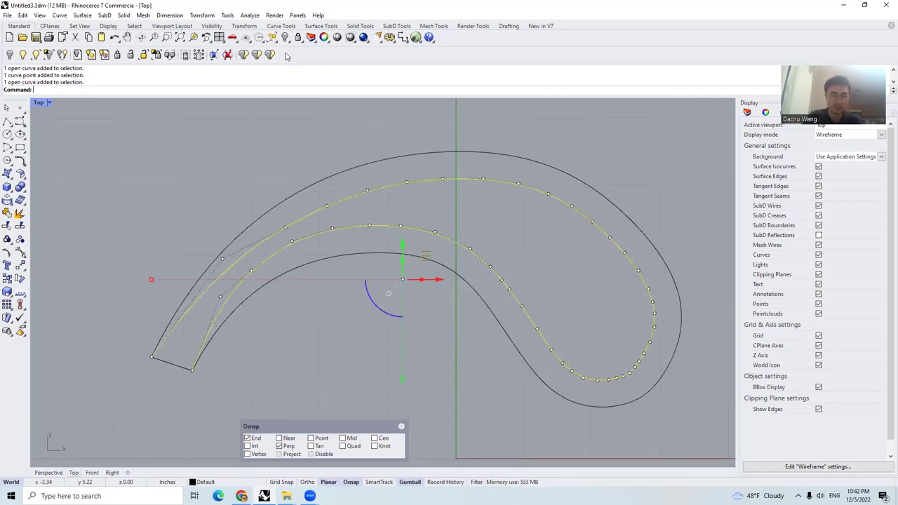
{"action": "left_click", "coordinate": [48, 472]}
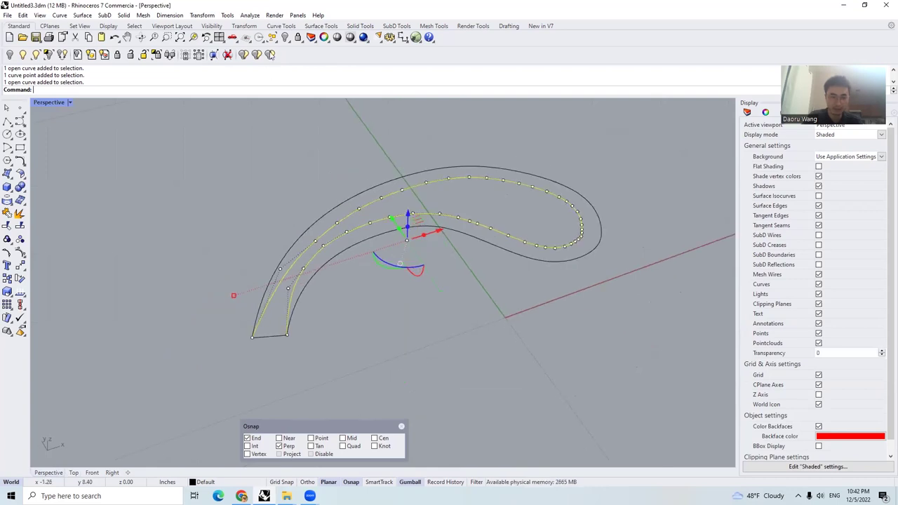
{"action": "left_click", "coordinate": [285, 37]}
{"action": "left_click", "coordinate": [402, 191]}
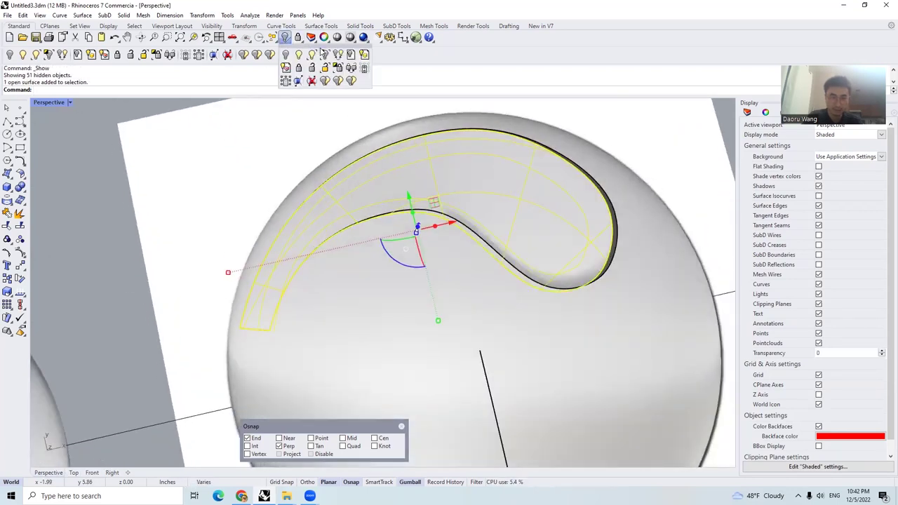
{"action": "left_click", "coordinate": [290, 40]}
{"action": "scroll", "coordinate": [309, 254], "scroll_direction": "down", "scroll_amount": 4}
In the Top view, trim away the comma-shaped surface's border outside the offset curve
{"action": "left_click", "coordinate": [74, 472]}
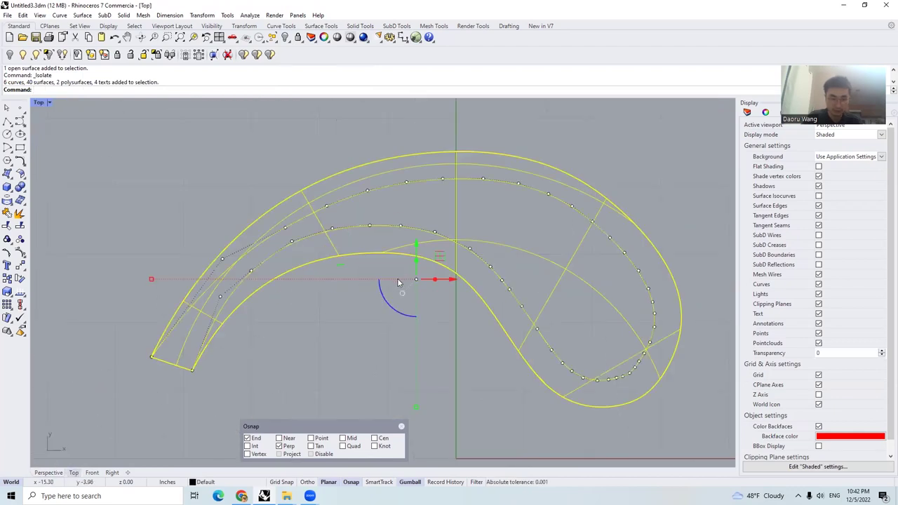
{"action": "key", "text": "ctrl+alt+w"}
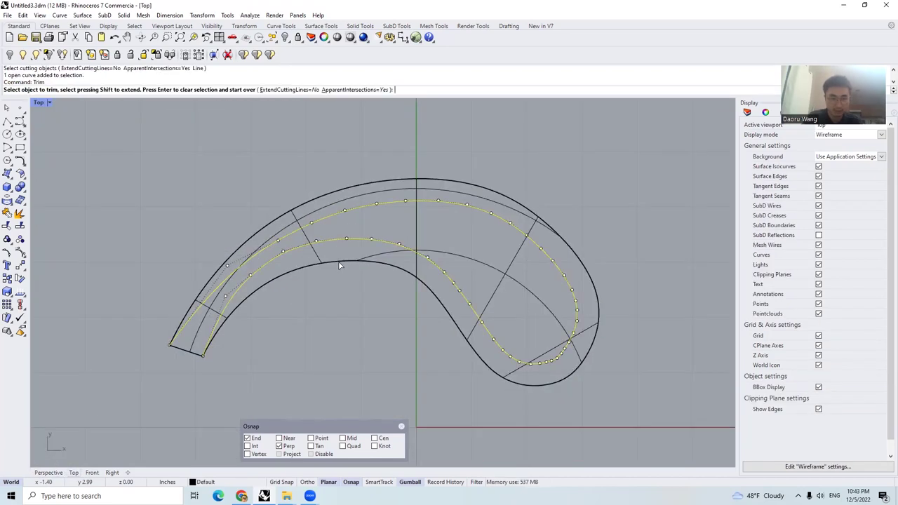
{"action": "left_click", "coordinate": [340, 265]}
{"action": "key", "text": "Return"}
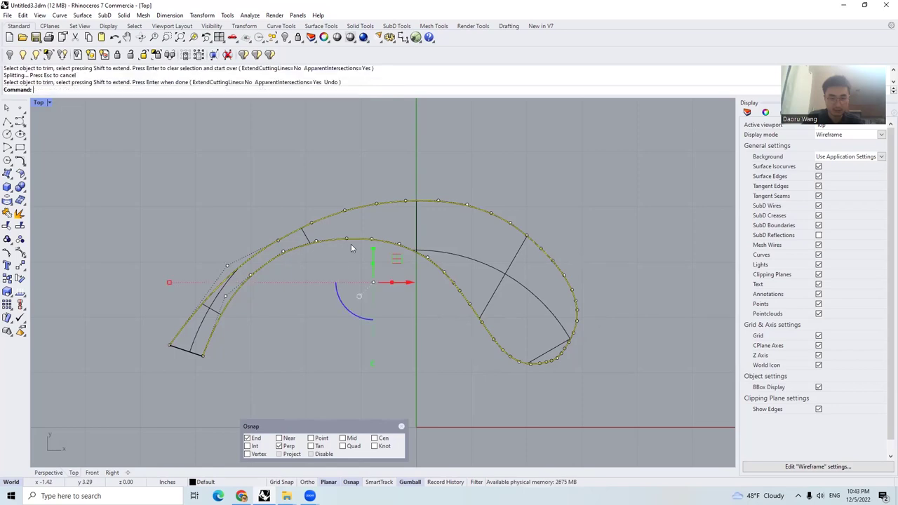
Show all hidden objects and apply Zebra stripe analysis to the dish and the trimmed comma-shaped surface
{"action": "left_click", "coordinate": [290, 41]}
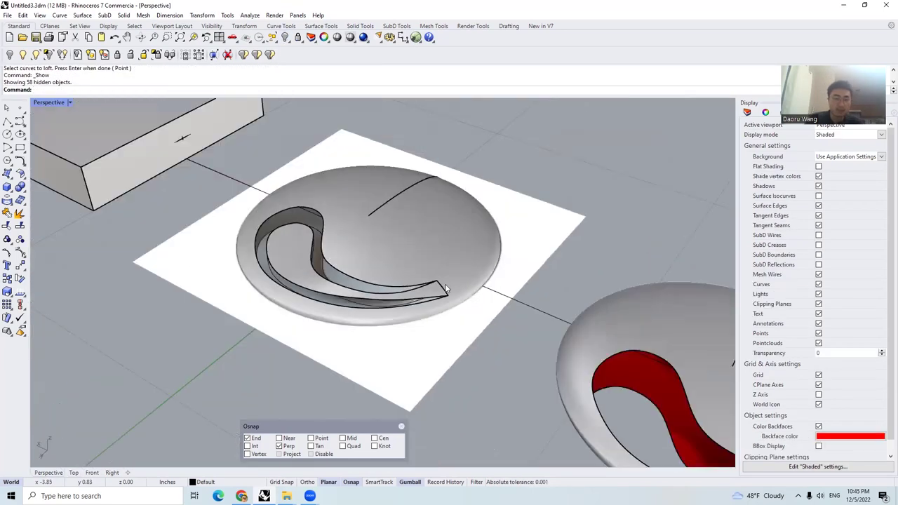
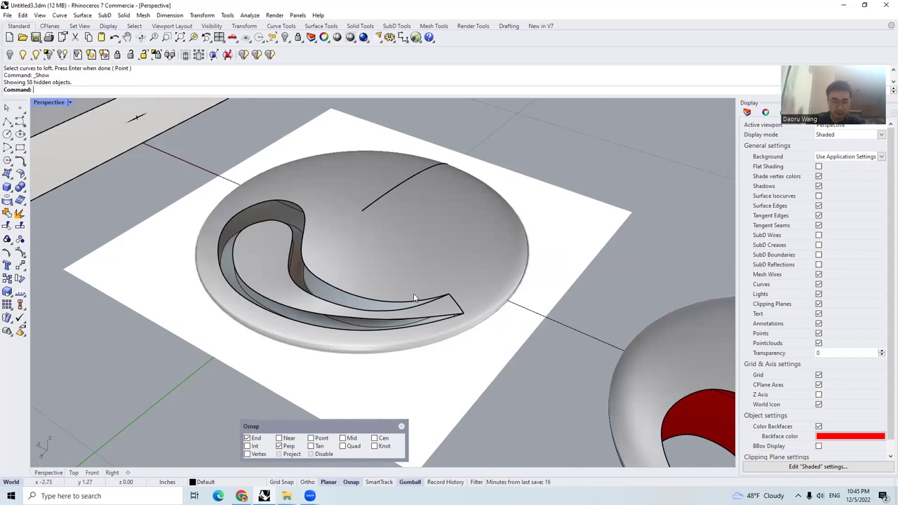
{"action": "type", "text": "Zebra"}
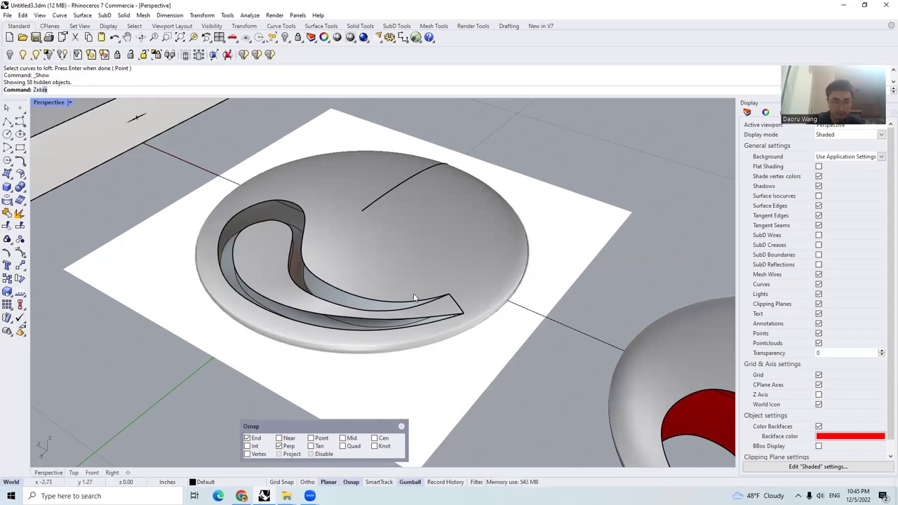
{"action": "key", "text": "Return"}
{"action": "left_click", "coordinate": [452, 306]}
{"action": "left_click", "coordinate": [467, 282]}
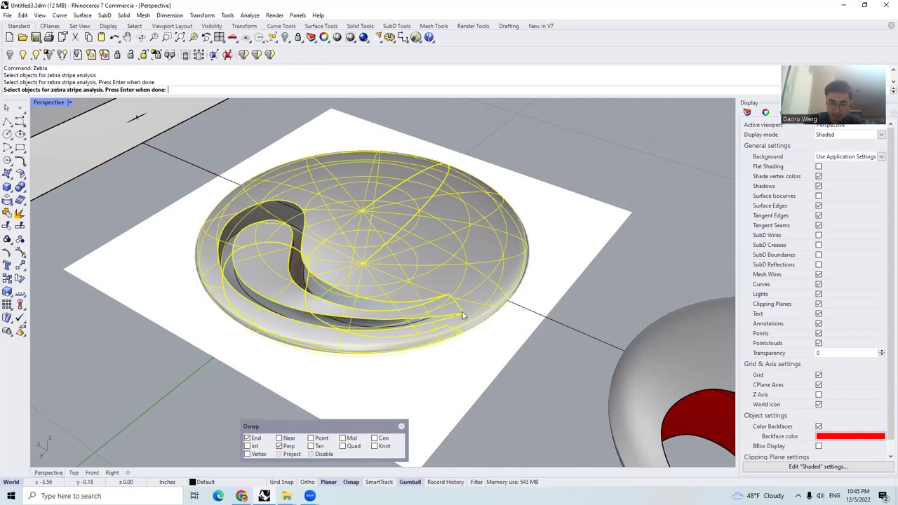
{"action": "key", "text": "Return"}
Join the dish and the trimmed comma-shaped surface along their shared tail edge
{"action": "scroll", "coordinate": [451, 289], "scroll_direction": "up", "scroll_amount": 10}
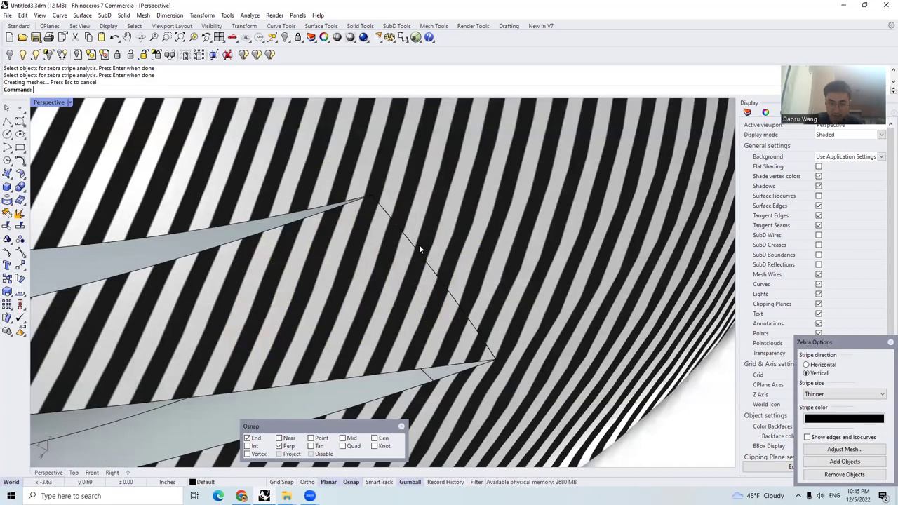
{"action": "left_click", "coordinate": [169, 202], "text": "shift"}
{"action": "key", "text": "ctrl+j"}
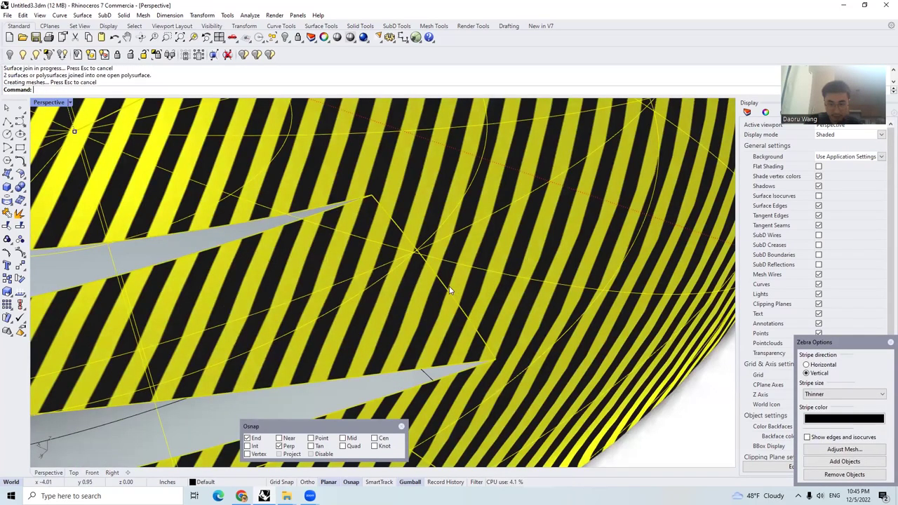
Examine the Zebra stripes across the joined tail edge between the dish and the comma-shaped surface, and close the analysis
{"action": "scroll", "coordinate": [449, 281], "scroll_direction": "down", "scroll_amount": 2}
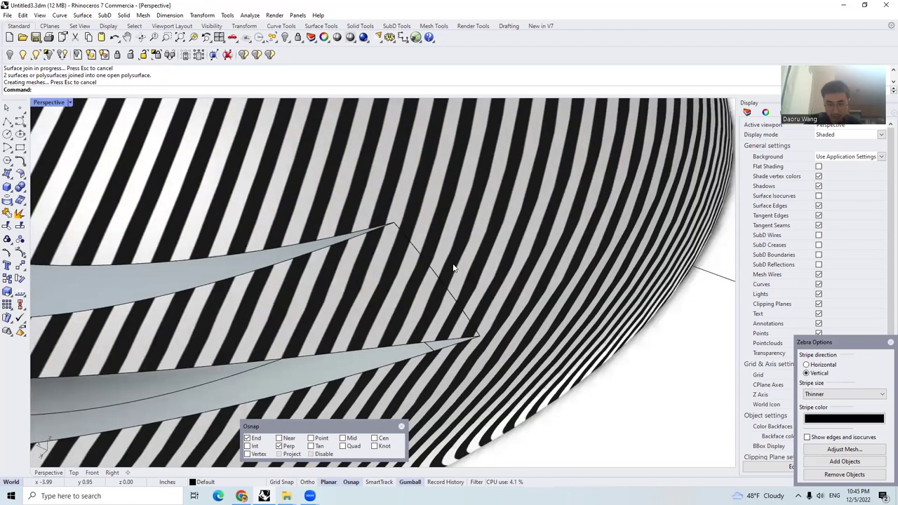
{"action": "scroll", "coordinate": [455, 298], "scroll_direction": "down", "scroll_amount": 1}
{"action": "scroll", "coordinate": [468, 299], "scroll_direction": "down", "scroll_amount": 4}
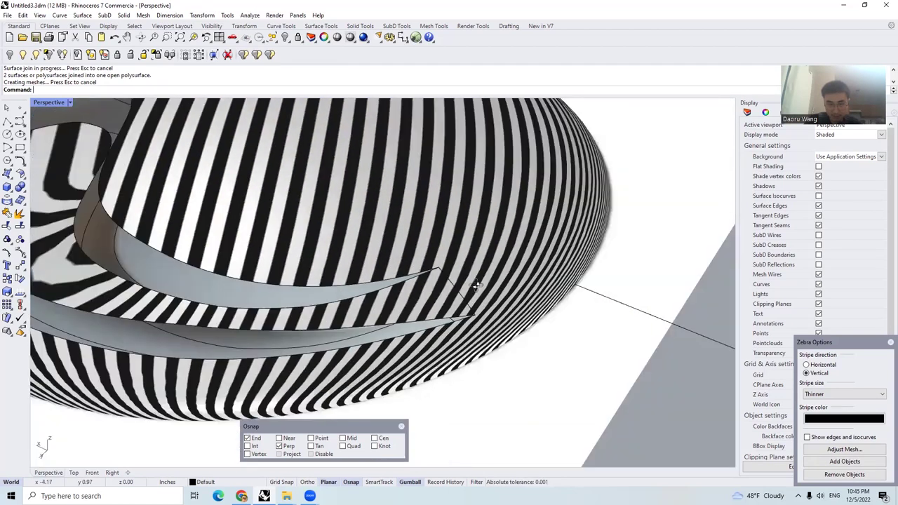
{"action": "scroll", "coordinate": [484, 265], "scroll_direction": "up", "scroll_amount": 5}
{"action": "scroll", "coordinate": [487, 309], "scroll_direction": "down", "scroll_amount": 3}
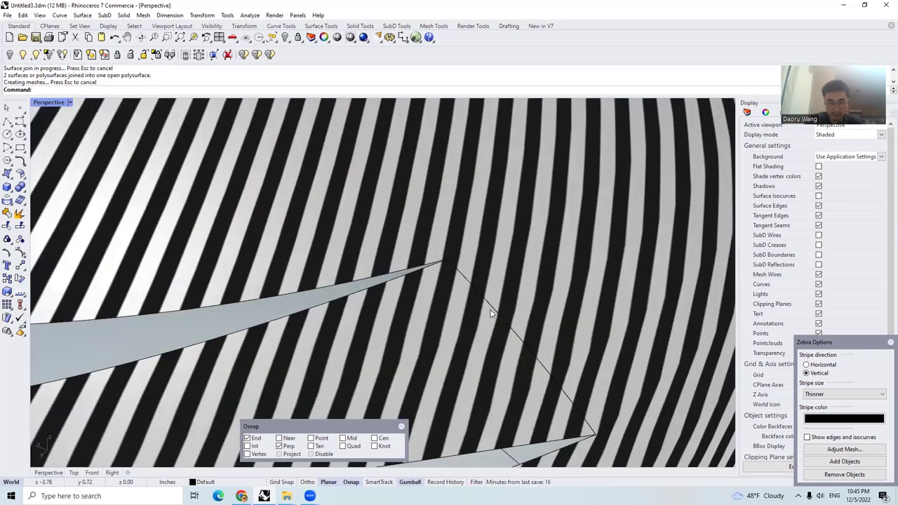
{"action": "right_click_drag", "start_coordinate": [418, 246], "coordinate": [415, 254]}
{"action": "scroll", "coordinate": [404, 217], "scroll_direction": "up", "scroll_amount": 1}
{"action": "right_click", "coordinate": [284, 38]}
{"action": "left_click", "coordinate": [888, 343]}
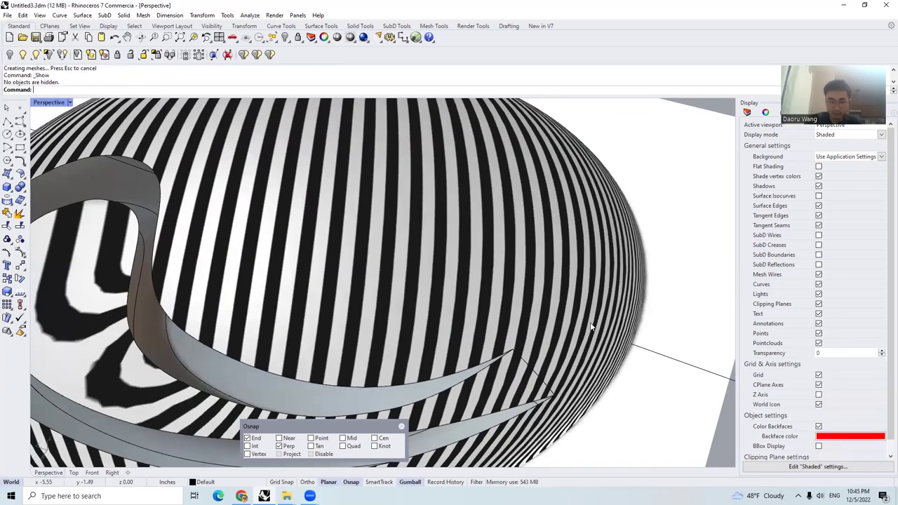
Blend the comma-shaped surface's edge to the dish opening's edge with curvature continuity on both sides and both sliders at 1.0
{"action": "scroll", "coordinate": [367, 298], "scroll_direction": "down", "scroll_amount": 3}
{"action": "scroll", "coordinate": [368, 301], "scroll_direction": "up", "scroll_amount": 2}
{"action": "type", "text": "BlendCrv"}
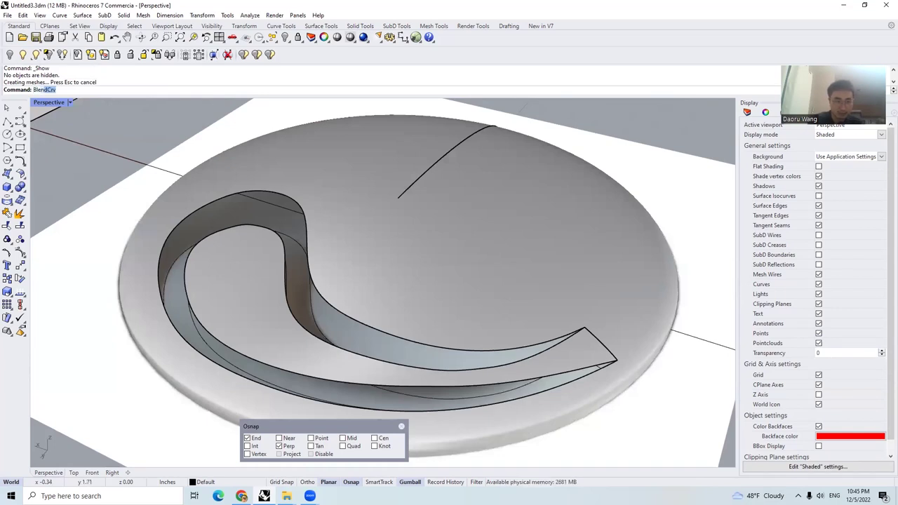
{"action": "key", "text": "Return"}
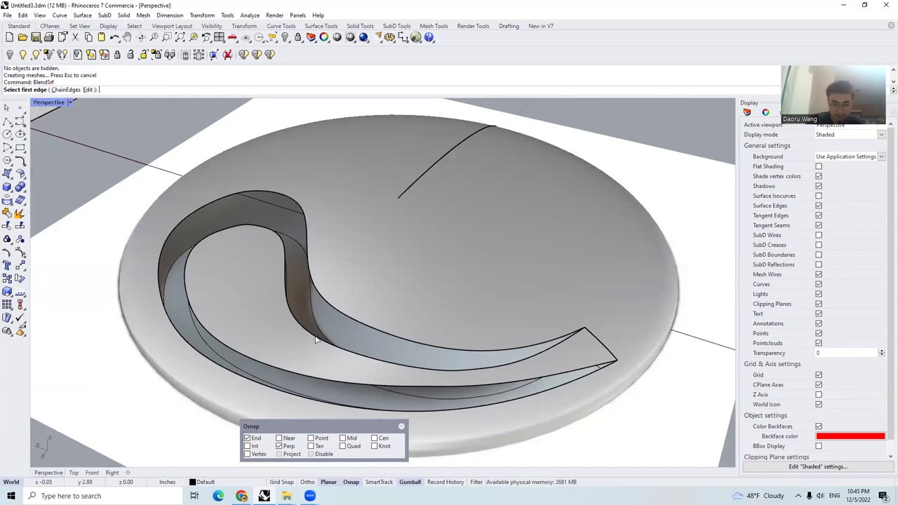
{"action": "left_click", "coordinate": [316, 340]}
{"action": "left_click", "coordinate": [356, 321]}
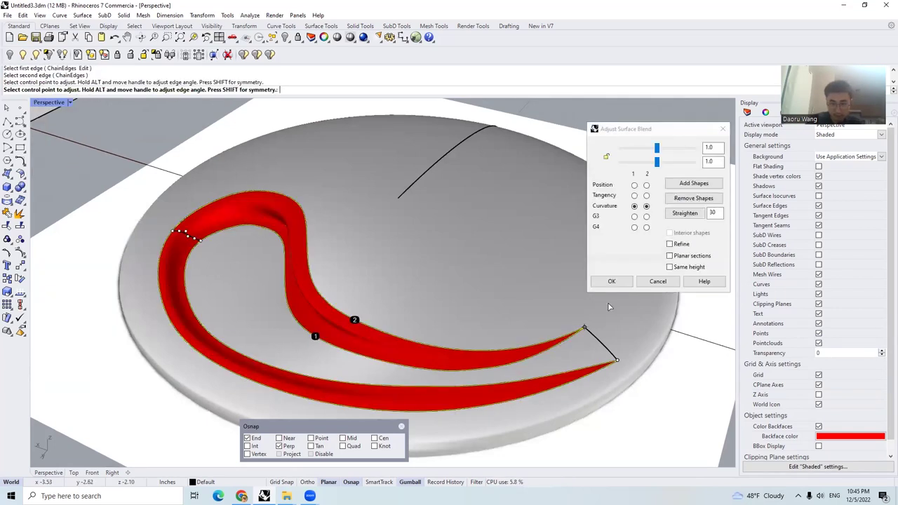
{"action": "key", "text": "Return"}
Join the blend surface with the polysurface of the dish and comma-shaped surface
{"action": "left_click", "coordinate": [380, 336]}
{"action": "left_click", "coordinate": [305, 356], "text": "shift"}
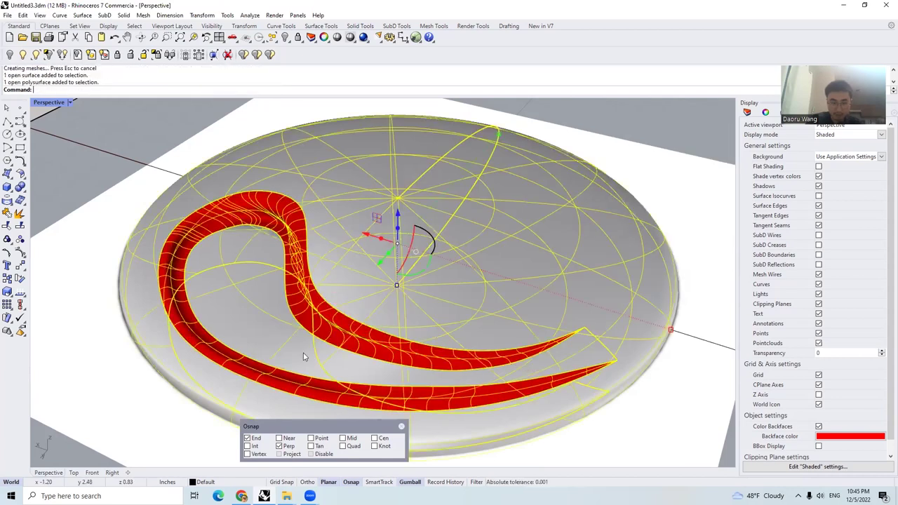
{"action": "left_click", "coordinate": [7, 213]}
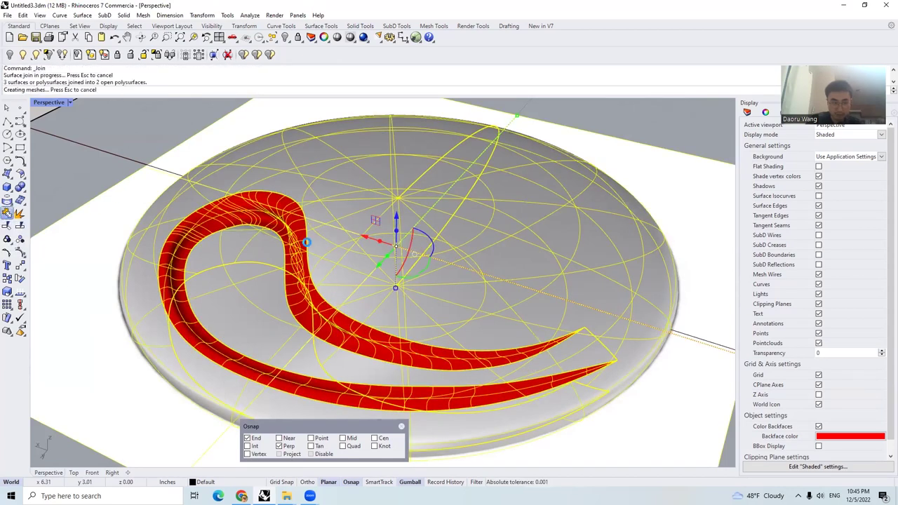
Apply Zebra stripe analysis to the joined polysurface and clear the selection highlight to view the blend's outer edge
{"action": "left_click", "coordinate": [332, 319]}
{"action": "type", "text": "Zebra"}
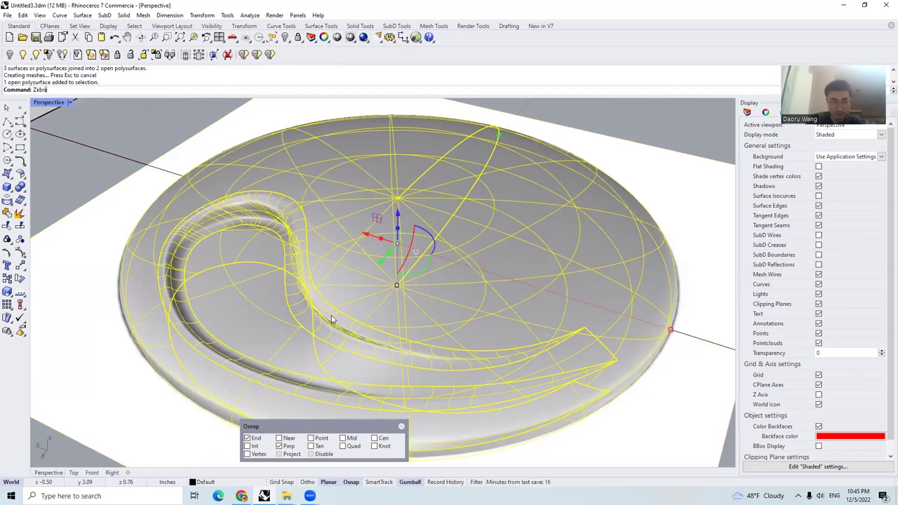
{"action": "key", "text": "Return"}
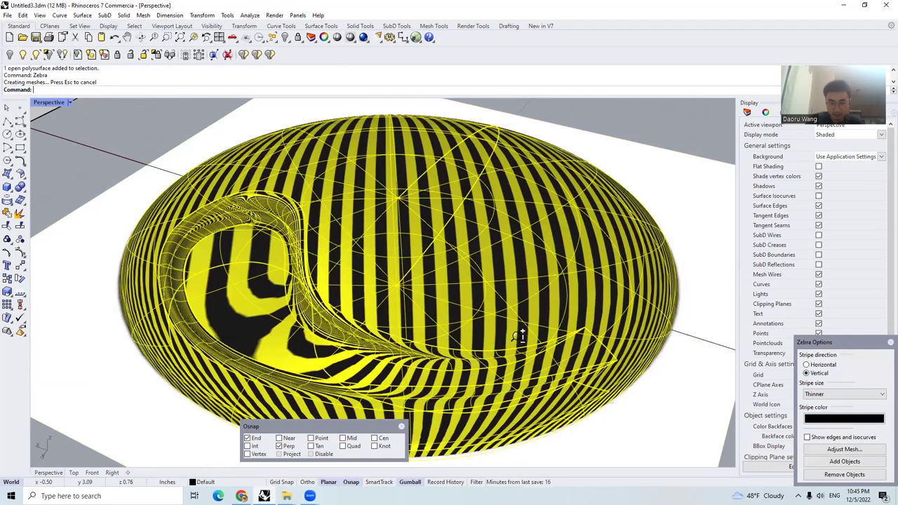
{"action": "scroll", "coordinate": [522, 336], "scroll_direction": "up", "scroll_amount": 3}
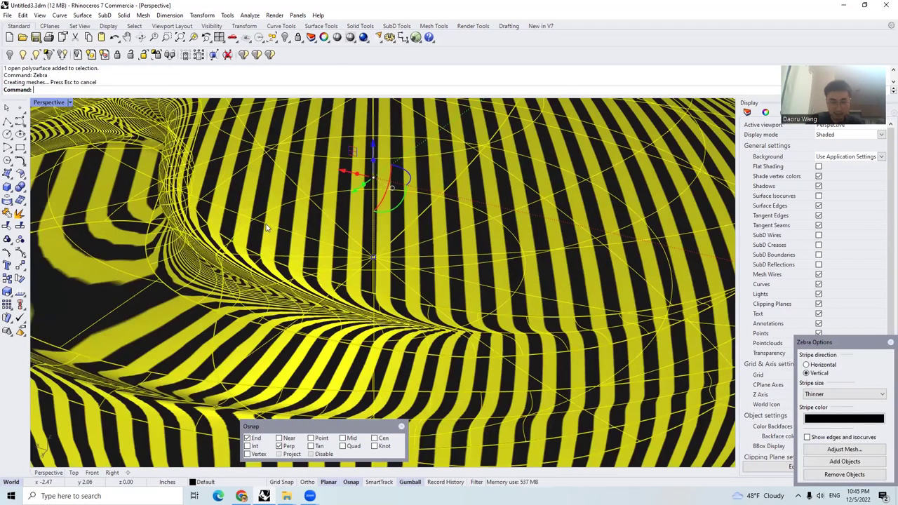
{"action": "right_click_drag", "start_coordinate": [291, 203], "coordinate": [311, 183]}
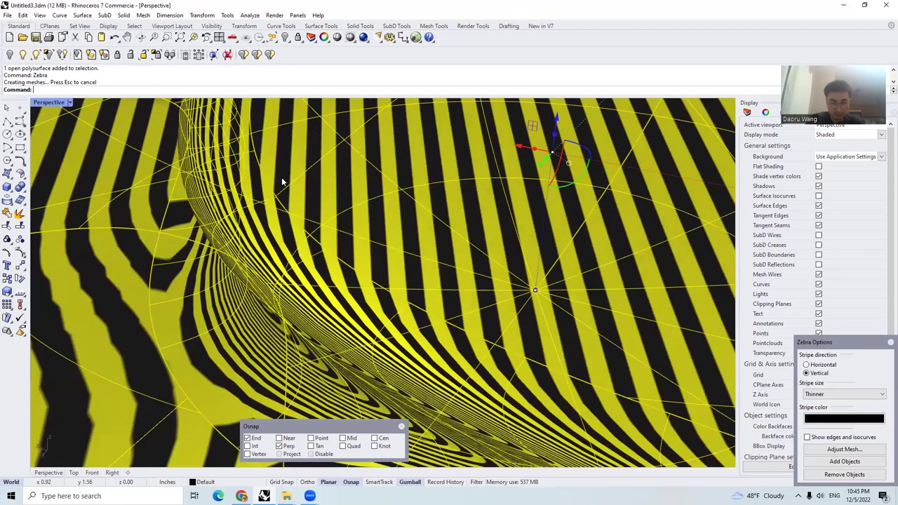
{"action": "key", "text": "Escape"}
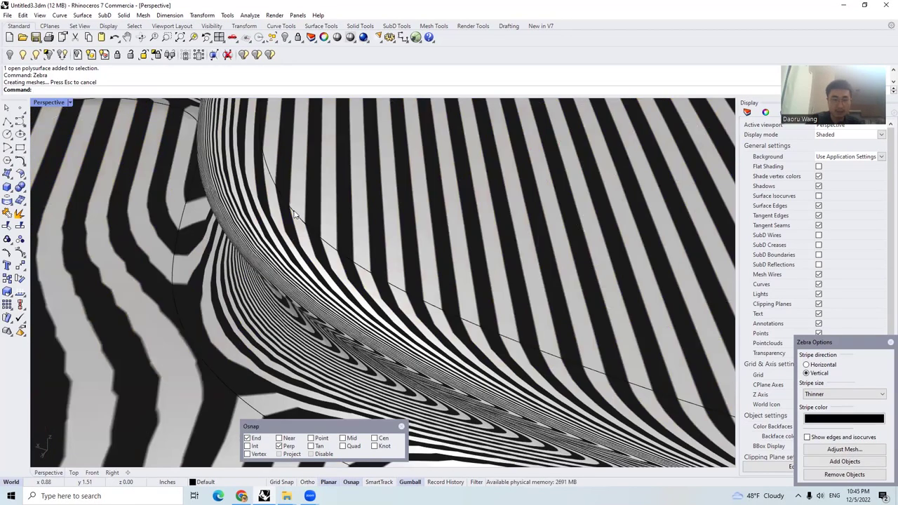
Examine the Zebra stripes along both edges of the blend and around the comma's head, and close the analysis
{"action": "right_click_drag", "start_coordinate": [298, 195], "coordinate": [298, 207]}
{"action": "right_click_drag", "start_coordinate": [316, 259], "coordinate": [368, 250]}
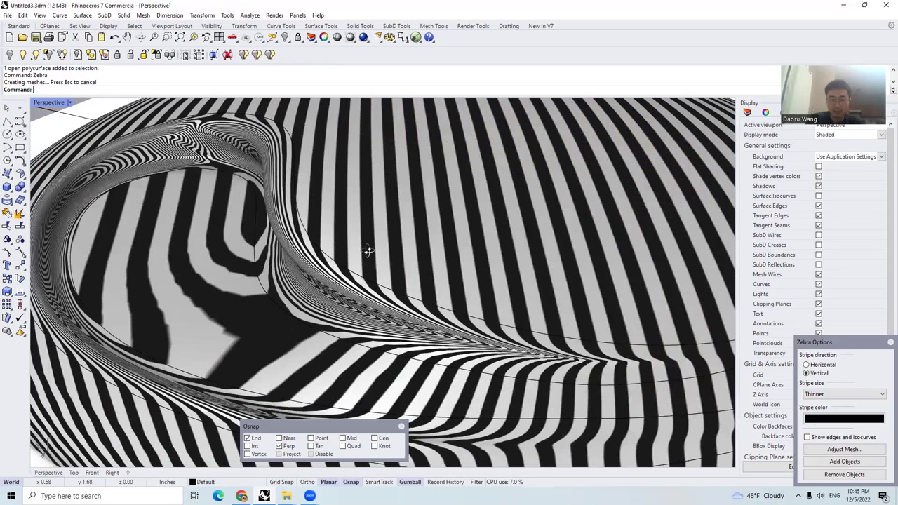
{"action": "scroll", "coordinate": [277, 175], "scroll_direction": "up", "scroll_amount": 5}
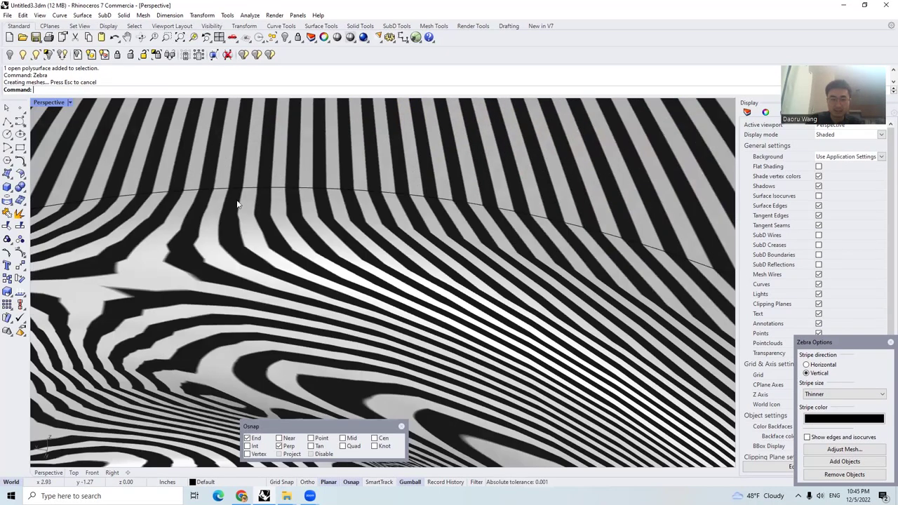
{"action": "scroll", "coordinate": [237, 204], "scroll_direction": "up", "scroll_amount": 2}
{"action": "scroll", "coordinate": [237, 204], "scroll_direction": "down", "scroll_amount": 3}
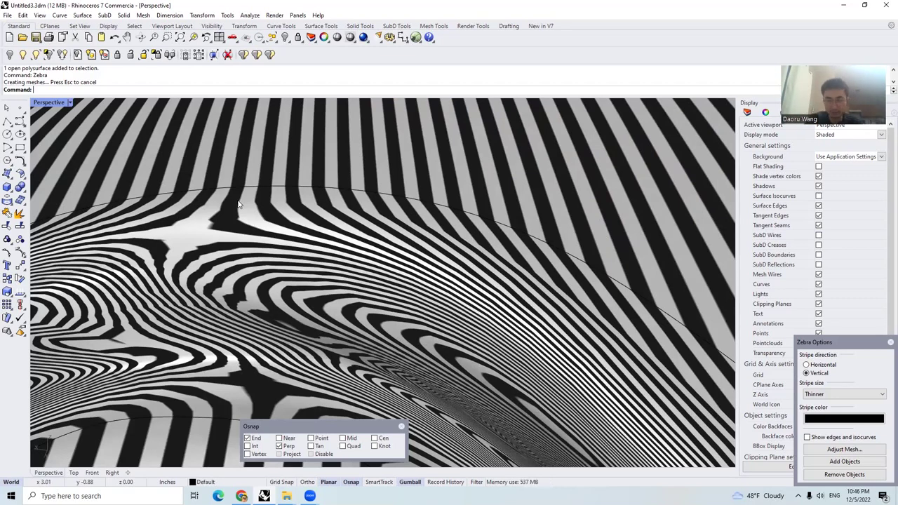
{"action": "right_click_drag", "start_coordinate": [257, 214], "coordinate": [384, 210]}
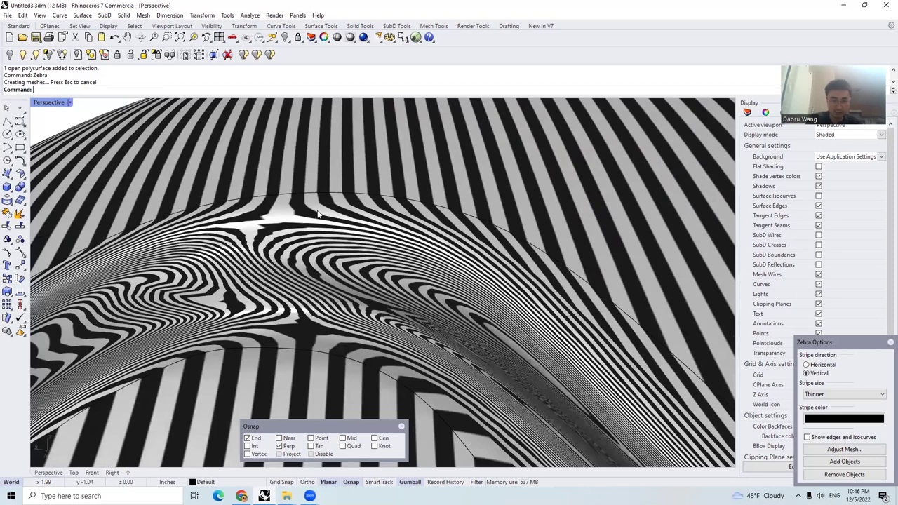
{"action": "scroll", "coordinate": [293, 200], "scroll_direction": "up", "scroll_amount": 5}
{"action": "scroll", "coordinate": [293, 199], "scroll_direction": "down", "scroll_amount": 8}
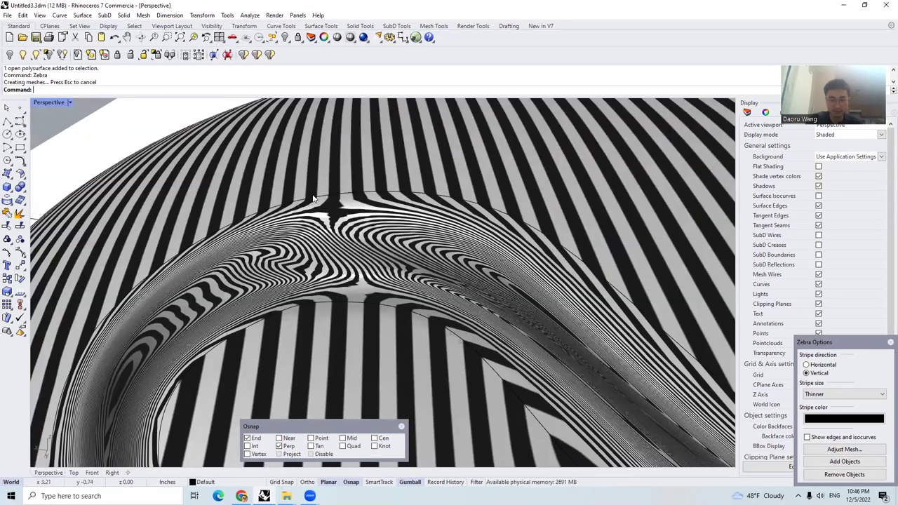
{"action": "scroll", "coordinate": [312, 197], "scroll_direction": "down", "scroll_amount": 8}
{"action": "right_click_drag", "start_coordinate": [693, 258], "coordinate": [701, 315]}
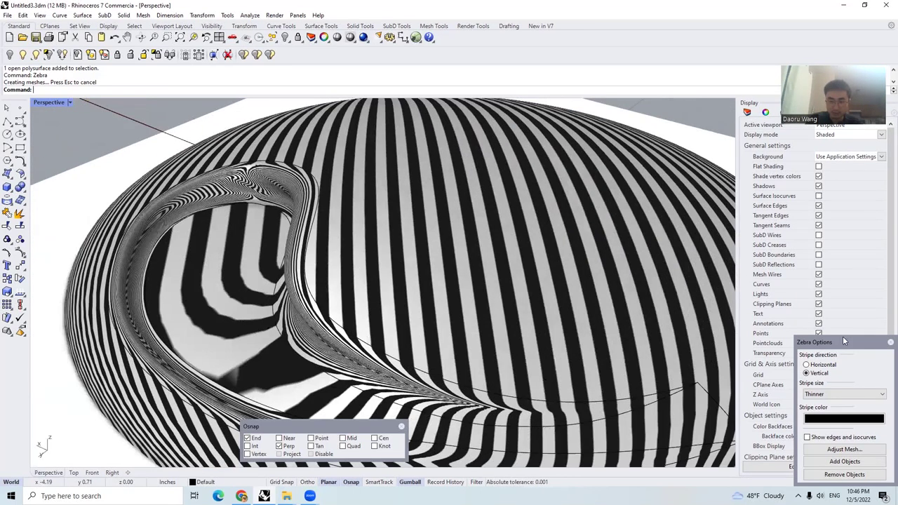
{"action": "left_click", "coordinate": [890, 343]}
Examine the shape of the blended wall around the comma's head from a low side angle
{"action": "scroll", "coordinate": [427, 299], "scroll_direction": "down", "scroll_amount": 3}
{"action": "mouse_move", "coordinate": [427, 299]}
{"action": "right_mouse_down"}
{"action": "mouse_move", "coordinate": [400, 257]}
{"action": "mouse_move", "coordinate": [311, 182]}
{"action": "right_mouse_up"}
{"action": "scroll", "coordinate": [311, 204], "scroll_direction": "up", "scroll_amount": 6}
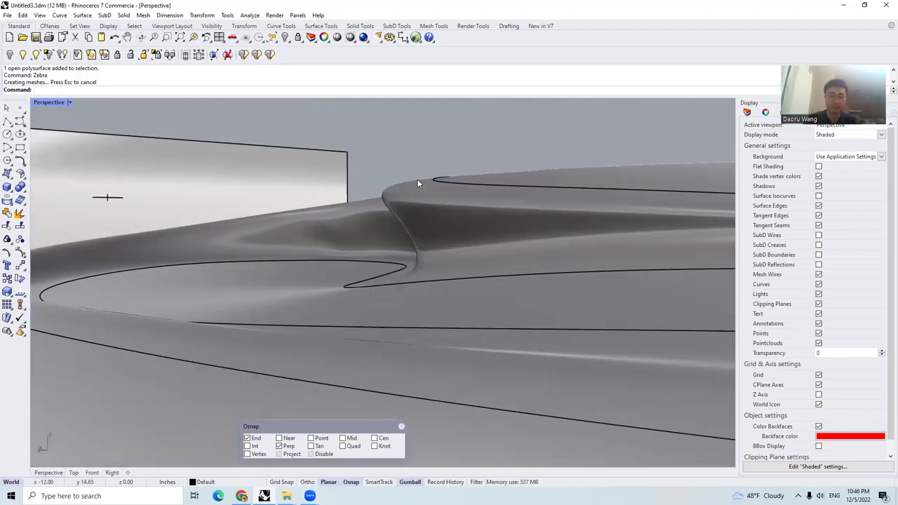
{"action": "right_click_drag", "start_coordinate": [419, 203], "coordinate": [331, 185]}
{"action": "scroll", "coordinate": [402, 243], "scroll_direction": "up", "scroll_amount": 3}
{"action": "left_click", "coordinate": [402, 242]}
{"action": "scroll", "coordinate": [411, 231], "scroll_direction": "down", "scroll_amount": 2}
{"action": "key", "text": "Escape"}
{"action": "scroll", "coordinate": [331, 186], "scroll_direction": "up", "scroll_amount": 4}
{"action": "scroll", "coordinate": [363, 250], "scroll_direction": "down", "scroll_amount": 4}
{"action": "right_click_drag", "start_coordinate": [362, 250], "coordinate": [377, 260]}
Explode the joined polysurface and delete the blend surface between the dish and the comma-shaped surface
{"action": "left_click", "coordinate": [237, 250]}
{"action": "left_click", "coordinate": [19, 213]}
{"action": "left_click", "coordinate": [349, 245]}
{"action": "key", "text": "Escape"}
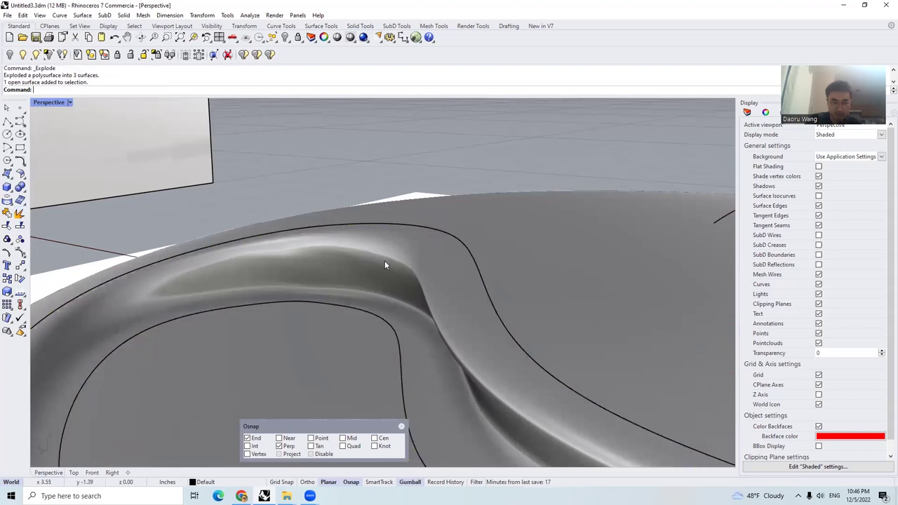
{"action": "scroll", "coordinate": [382, 260], "scroll_direction": "down", "scroll_amount": 8}
{"action": "left_click", "coordinate": [365, 260]}
{"action": "right_click_drag", "start_coordinate": [366, 260], "coordinate": [393, 274]}
{"action": "key", "text": "Delete"}
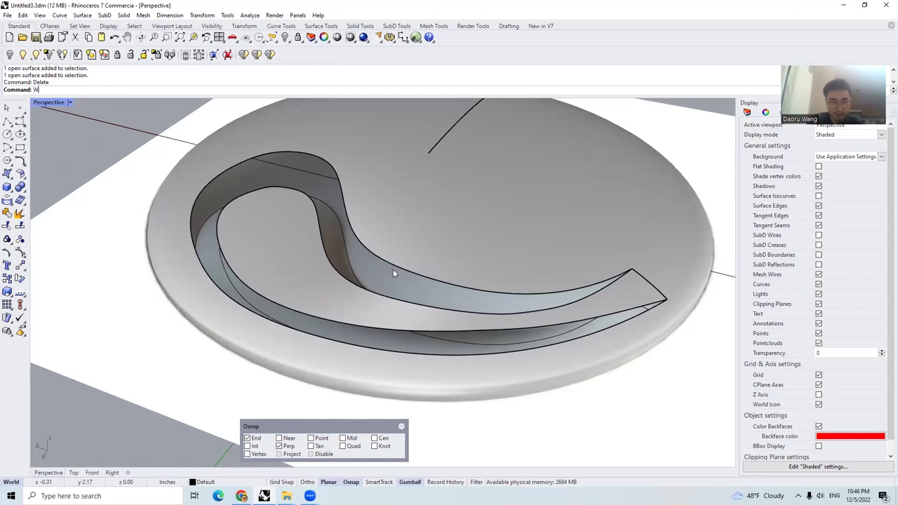
Start a curvature-continuous surface blend from the dish opening's edge to the comma-shaped surface's edge, with the sliders at 0.272 and 0.312
{"action": "type", "text": "blends"}
{"action": "key", "text": "Return"}
{"action": "left_click", "coordinate": [379, 284]}
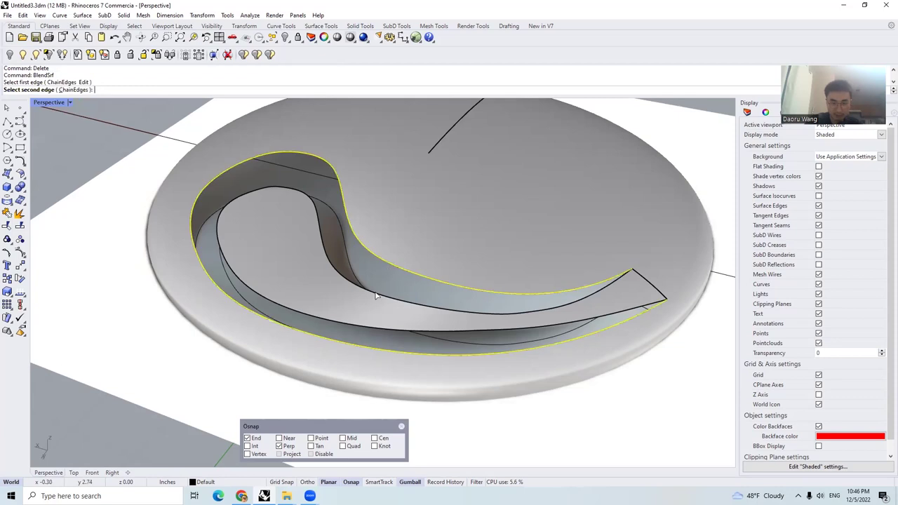
{"action": "left_click", "coordinate": [376, 296]}
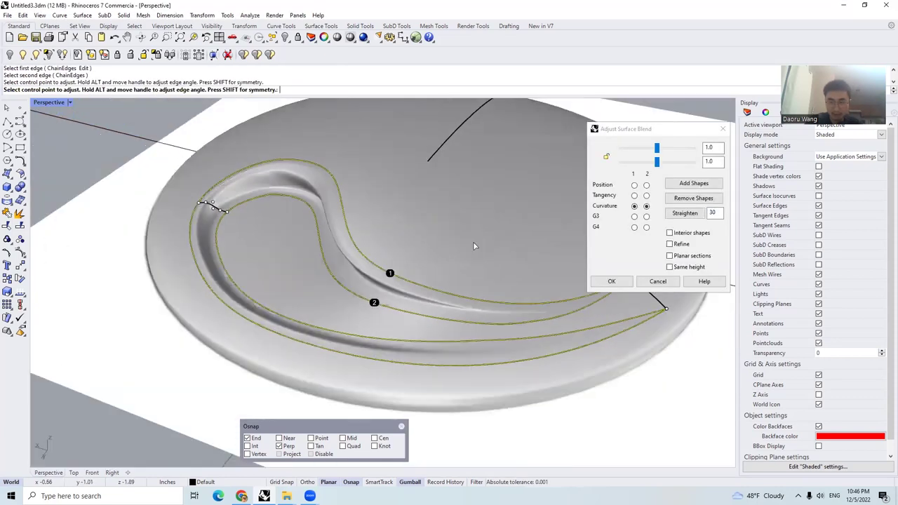
{"action": "right_click_drag", "start_coordinate": [473, 242], "coordinate": [474, 226]}
{"action": "left_click_drag", "start_coordinate": [657, 148], "coordinate": [629, 168]}
{"action": "right_click_drag", "start_coordinate": [435, 226], "coordinate": [400, 214]}
{"action": "scroll", "coordinate": [320, 169], "scroll_direction": "up", "scroll_amount": 6}
{"action": "right_click_drag", "start_coordinate": [330, 175], "coordinate": [390, 199]}
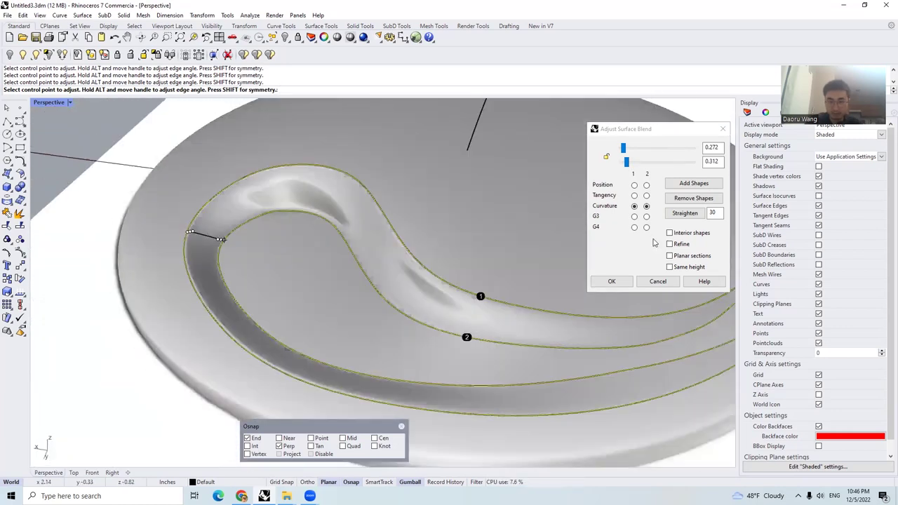
Adjust a control point of the blend's section at the comma's head and create the blend surface
{"action": "left_click", "coordinate": [647, 258]}
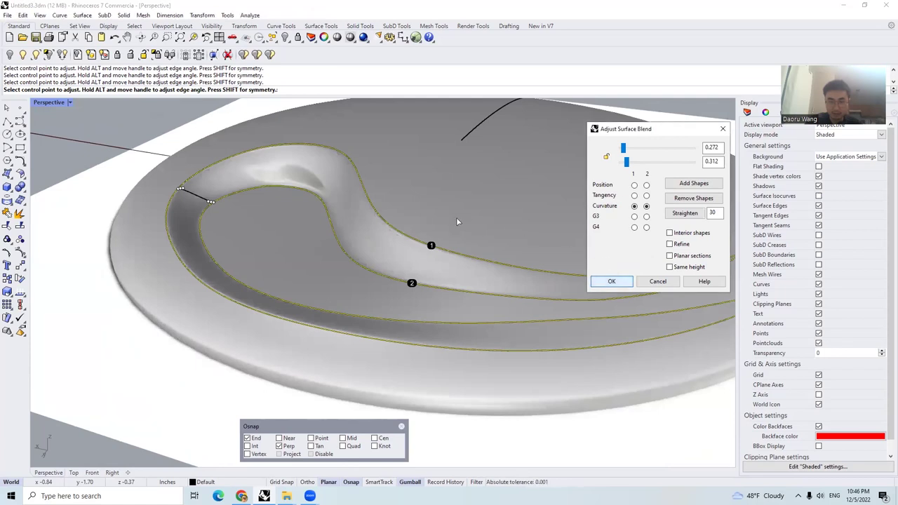
{"action": "scroll", "coordinate": [159, 214], "scroll_direction": "up", "scroll_amount": 6}
{"action": "left_click_drag", "start_coordinate": [156, 208], "coordinate": [186, 179]}
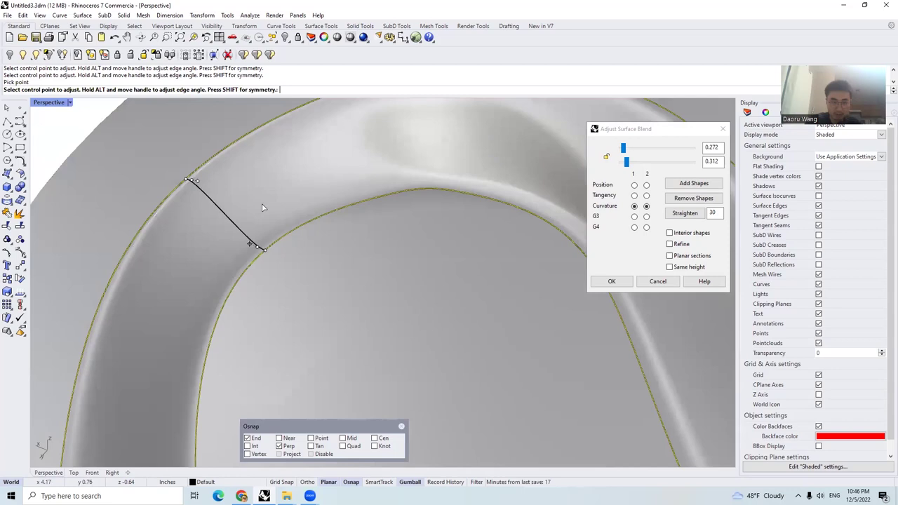
{"action": "scroll", "coordinate": [262, 207], "scroll_direction": "down", "scroll_amount": 8}
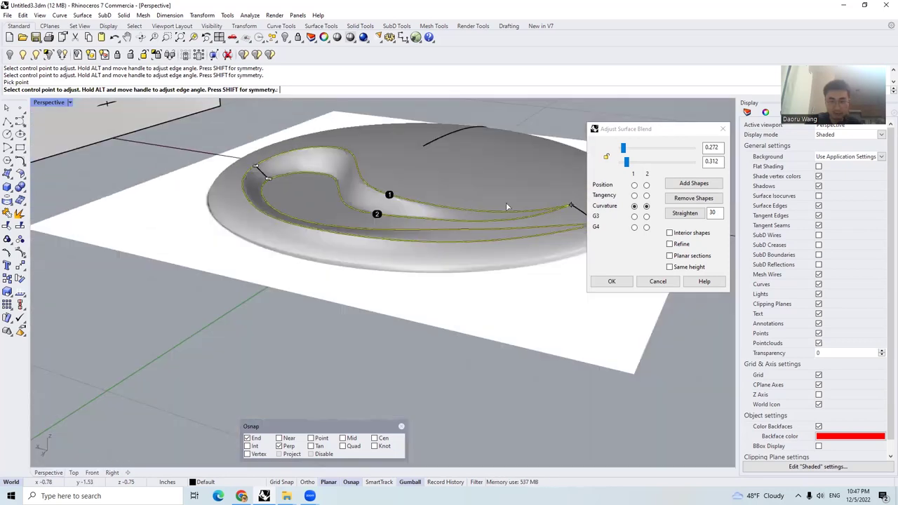
{"action": "scroll", "coordinate": [506, 206], "scroll_direction": "up", "scroll_amount": 3}
{"action": "left_click", "coordinate": [611, 282]}
Apply Zebra stripe analysis to the dish, the new blend surface and the comma-shaped surface
{"action": "scroll", "coordinate": [299, 191], "scroll_direction": "up", "scroll_amount": 7}
{"action": "left_click", "coordinate": [298, 193]}
{"action": "left_click", "coordinate": [286, 214], "text": "shift"}
{"action": "left_click", "coordinate": [390, 146], "text": "shift"}
{"action": "scroll", "coordinate": [345, 200], "scroll_direction": "down", "scroll_amount": 2}
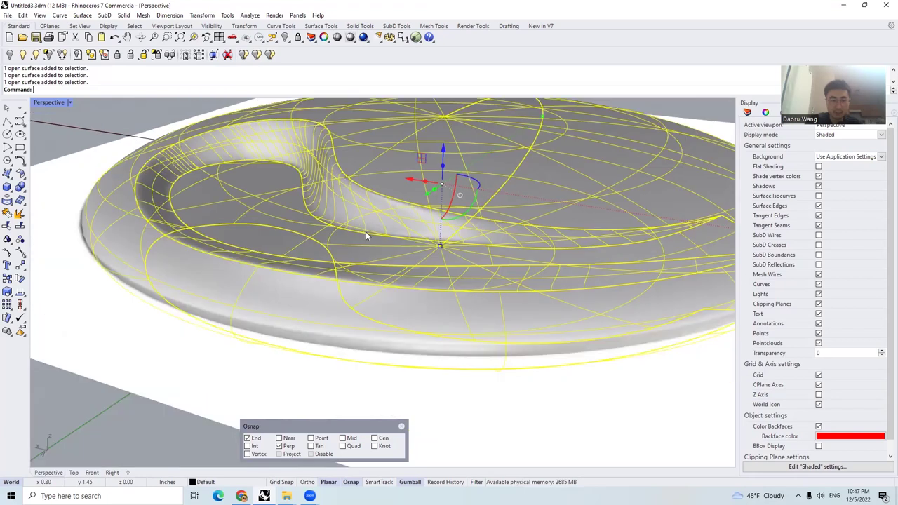
{"action": "type", "text": "Zebra"}
{"action": "key", "text": "Return"}
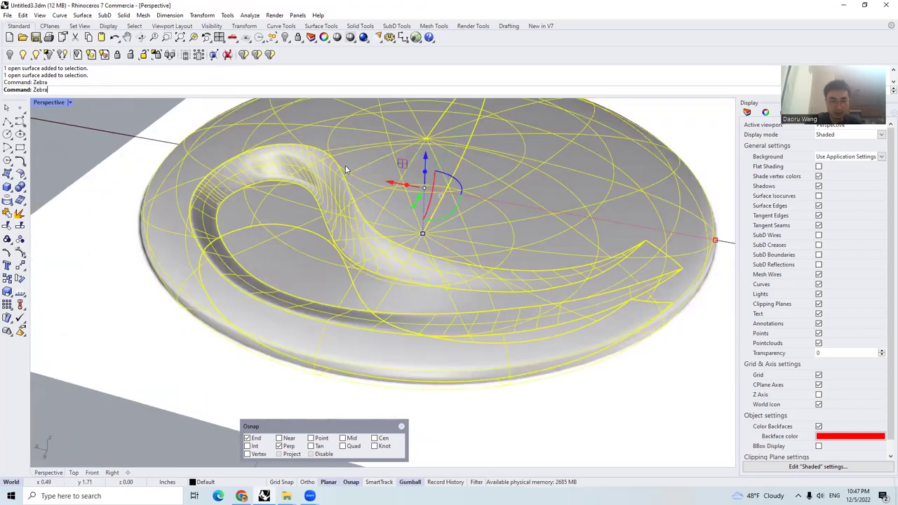
{"action": "key", "text": "Return"}
{"action": "scroll", "coordinate": [372, 181], "scroll_direction": "up", "scroll_amount": 3}
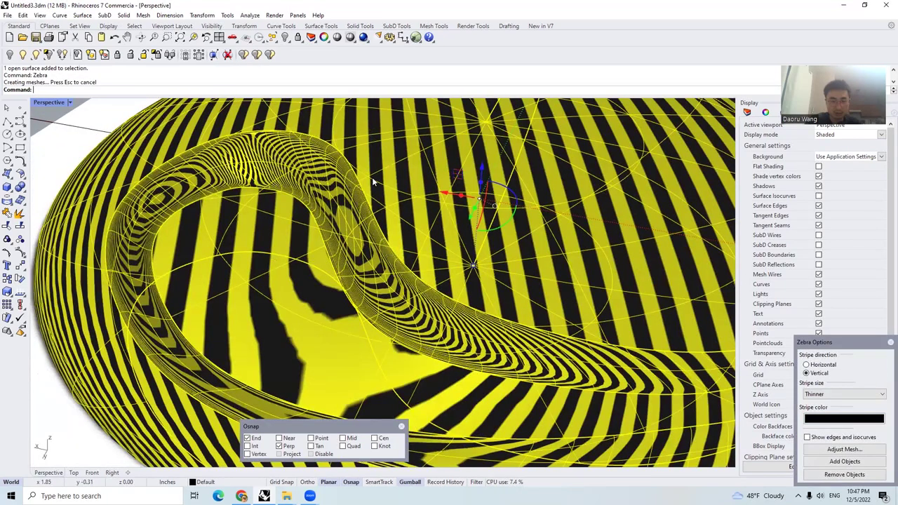
Join the new blend surface to the dish along the opening's edge
{"action": "left_click", "coordinate": [354, 241]}
{"action": "left_click", "coordinate": [377, 257]}
{"action": "scroll", "coordinate": [377, 258], "scroll_direction": "up", "scroll_amount": 10}
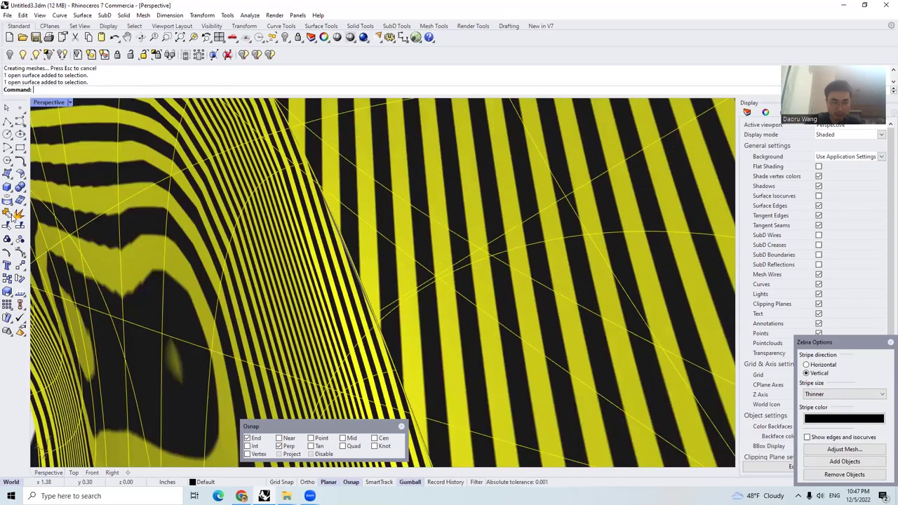
{"action": "key", "text": "ctrl+j"}
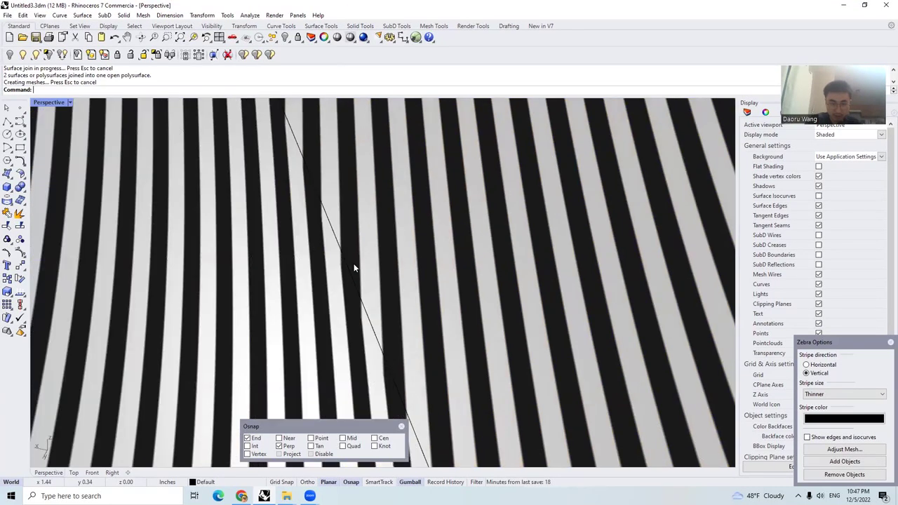
Examine the Zebra stripes across the blend and the dish around the comma's head, and turn off the Zebra analysis
{"action": "scroll", "coordinate": [354, 268], "scroll_direction": "down", "scroll_amount": 3}
{"action": "scroll", "coordinate": [367, 246], "scroll_direction": "down", "scroll_amount": 3}
{"action": "right_click_drag", "start_coordinate": [284, 205], "coordinate": [607, 381]}
{"action": "scroll", "coordinate": [646, 402], "scroll_direction": "up", "scroll_amount": 5}
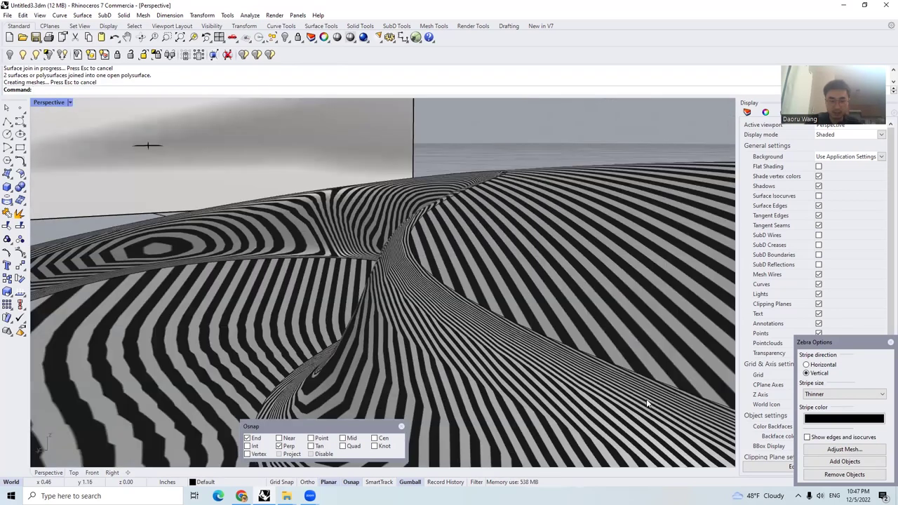
{"action": "key", "text": "Home"}
{"action": "key", "text": "Home"}
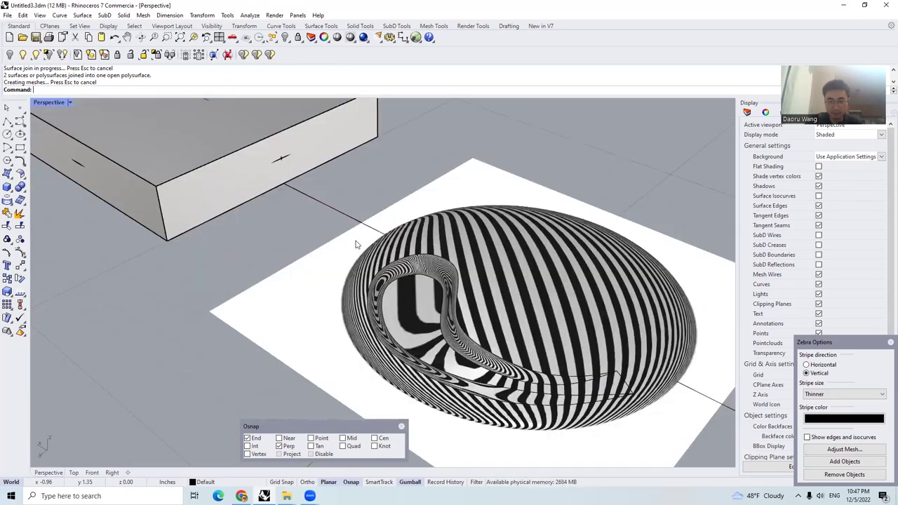
{"action": "key", "text": "Home"}
{"action": "key", "text": "Home"}
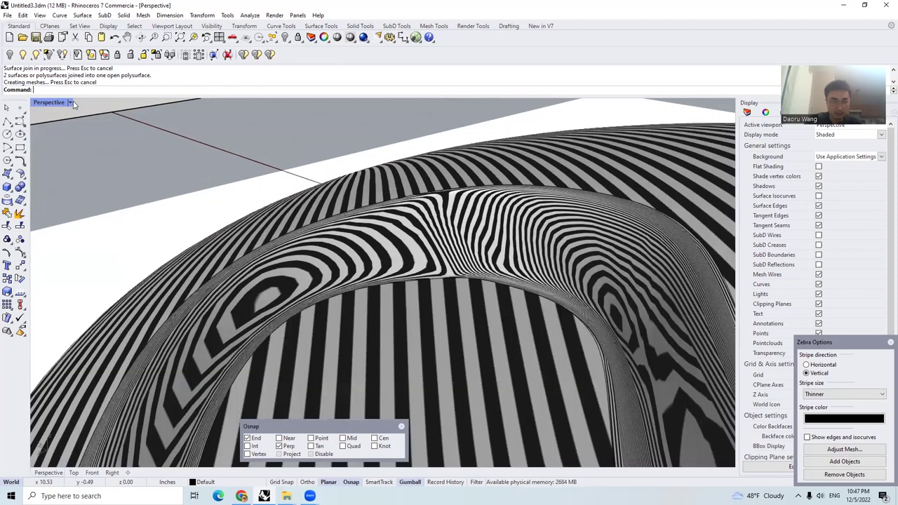
{"action": "left_click", "coordinate": [887, 343]}
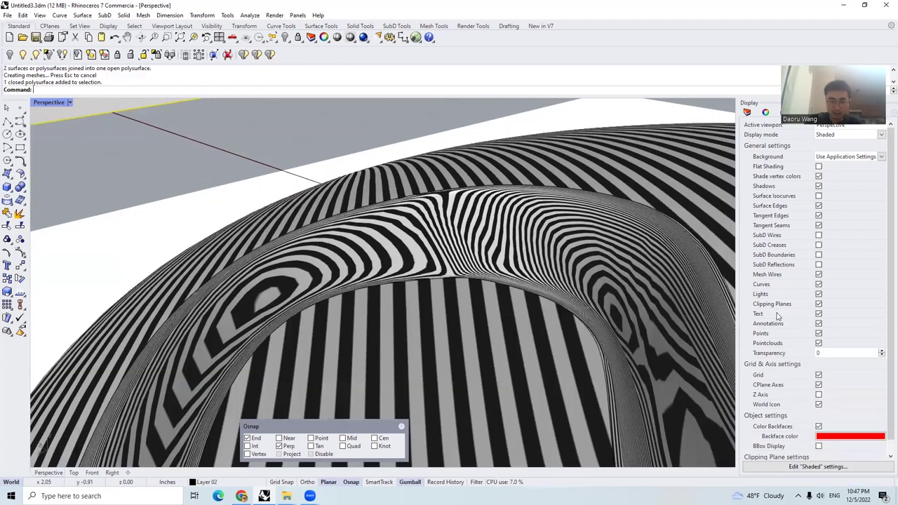
Select the joined dish and examine the blend surface's isocurves around the comma's head in the perspective and top views
{"action": "scroll", "coordinate": [454, 264], "scroll_direction": "down", "scroll_amount": 10}
{"action": "scroll", "coordinate": [427, 258], "scroll_direction": "up", "scroll_amount": 8}
{"action": "left_click", "coordinate": [428, 257]}
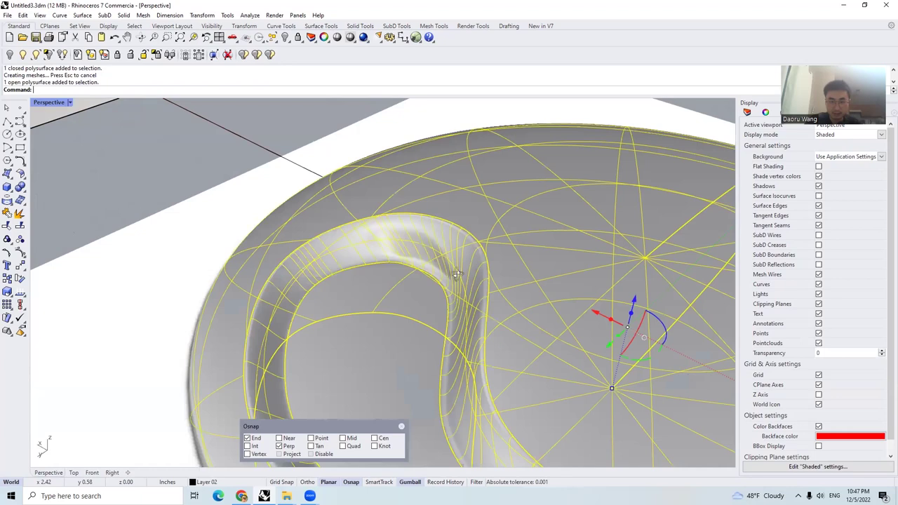
{"action": "scroll", "coordinate": [428, 273], "scroll_direction": "up", "scroll_amount": 3}
{"action": "mouse_move", "coordinate": [354, 211]}
{"action": "right_mouse_down"}
{"action": "mouse_move", "coordinate": [376, 225]}
{"action": "mouse_move", "coordinate": [352, 203]}
{"action": "right_mouse_up"}
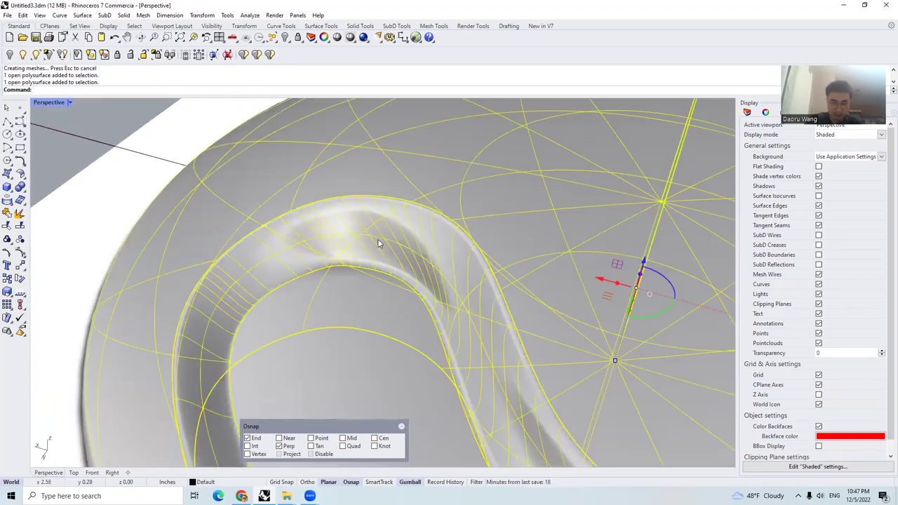
{"action": "scroll", "coordinate": [379, 243], "scroll_direction": "down", "scroll_amount": 4}
{"action": "scroll", "coordinate": [369, 223], "scroll_direction": "up", "scroll_amount": 3}
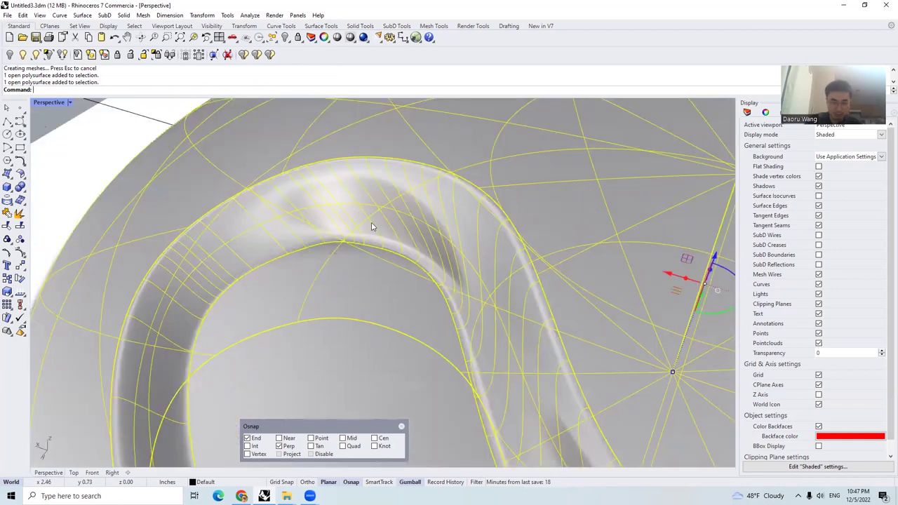
{"action": "scroll", "coordinate": [357, 180], "scroll_direction": "down", "scroll_amount": 4}
{"action": "scroll", "coordinate": [366, 202], "scroll_direction": "up", "scroll_amount": 2}
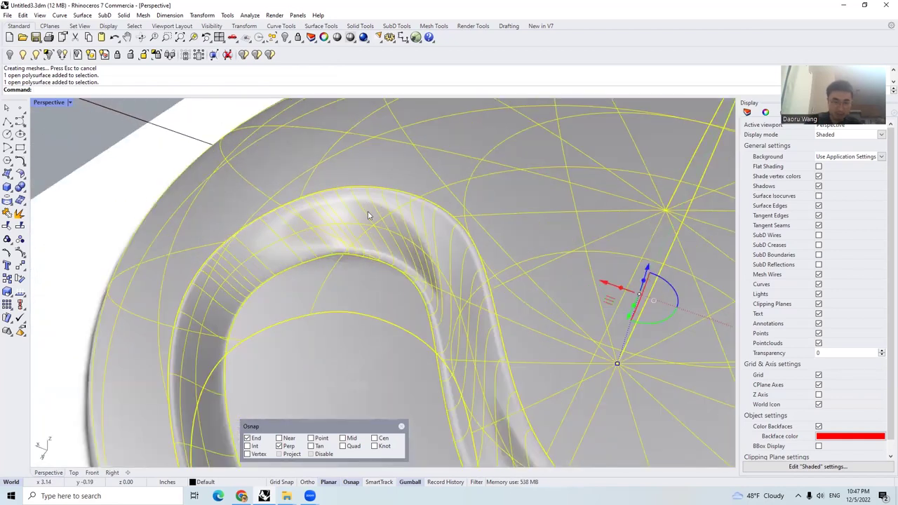
{"action": "right_click_drag", "start_coordinate": [371, 240], "coordinate": [378, 310]}
{"action": "key", "text": "ctrl+F1"}
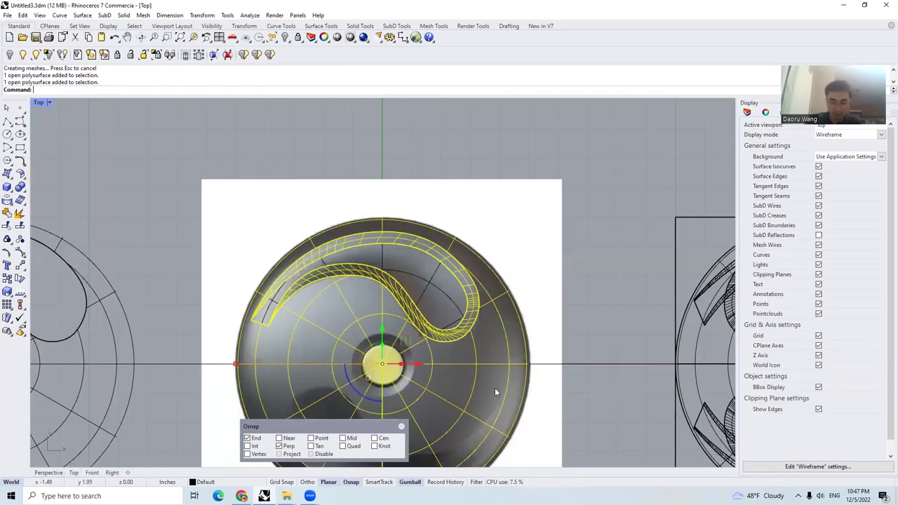
{"action": "scroll", "coordinate": [494, 392], "scroll_direction": "up", "scroll_amount": 5}
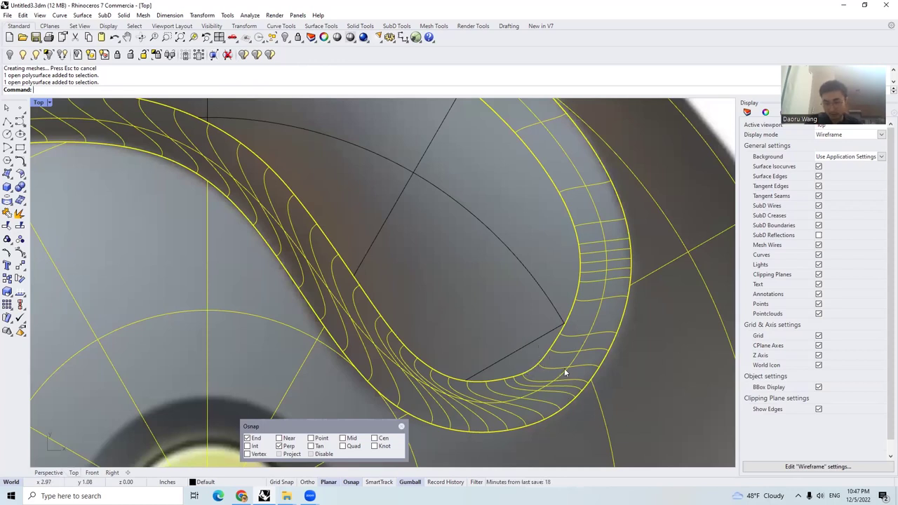
{"action": "scroll", "coordinate": [551, 372], "scroll_direction": "down", "scroll_amount": 5}
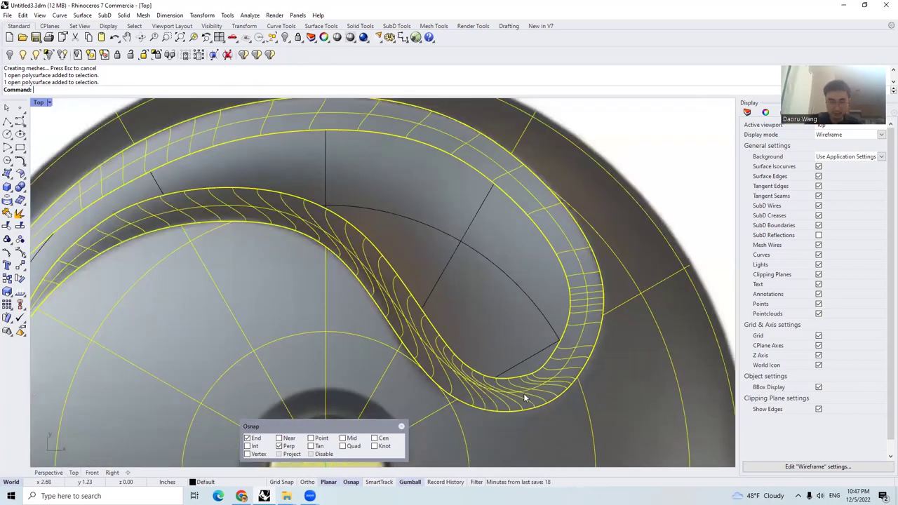
Explode the joined dish polysurface and delete the blend surface between the opening and the comma-shaped surface
{"action": "left_click", "coordinate": [401, 427]}
{"action": "key", "text": "Escape"}
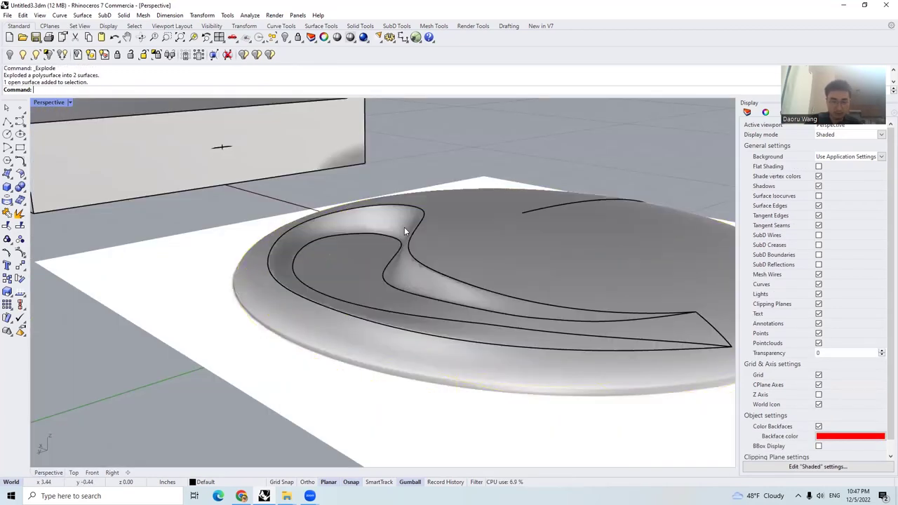
{"action": "left_click", "coordinate": [404, 227]}
{"action": "key", "text": "Delete"}
{"action": "right_click_drag", "start_coordinate": [404, 227], "coordinate": [427, 244]}
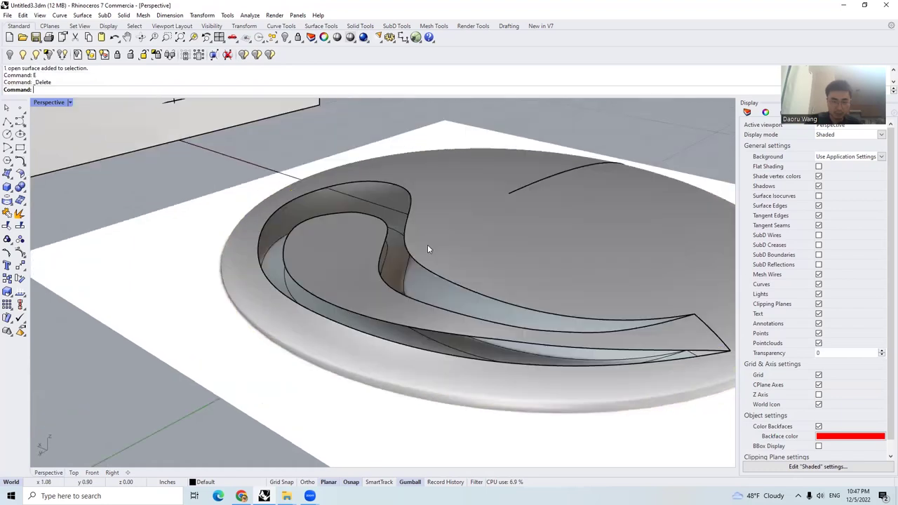
In the top view, draw two straight polylines across the gap at the comma's head, the one on its outer side about 0.78 in long
{"action": "left_click", "coordinate": [74, 472]}
{"action": "scroll", "coordinate": [446, 291], "scroll_direction": "up", "scroll_amount": 5}
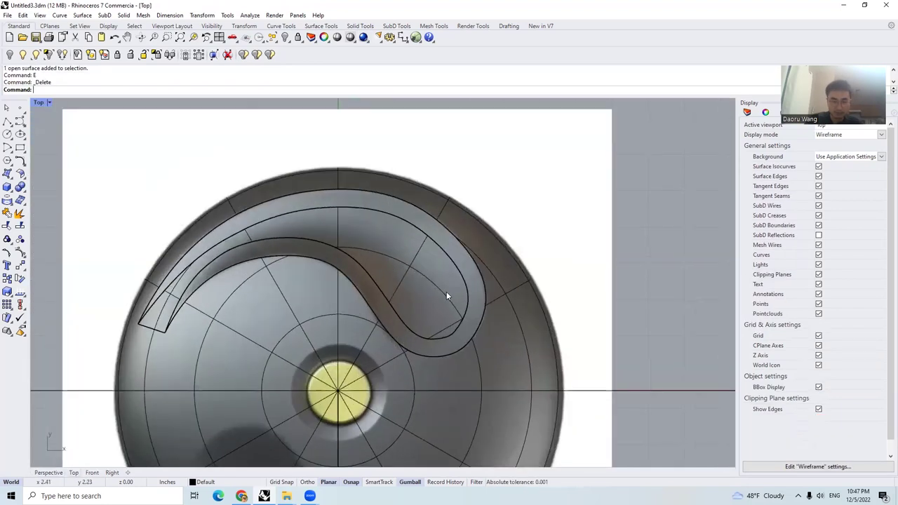
{"action": "left_click", "coordinate": [8, 122]}
{"action": "left_click", "coordinate": [424, 342]}
{"action": "left_click", "coordinate": [421, 410]}
{"action": "key", "text": "Return"}
{"action": "key", "text": "Return"}
{"action": "left_click", "coordinate": [504, 255]}
{"action": "scroll", "coordinate": [504, 301], "scroll_direction": "up", "scroll_amount": 3}
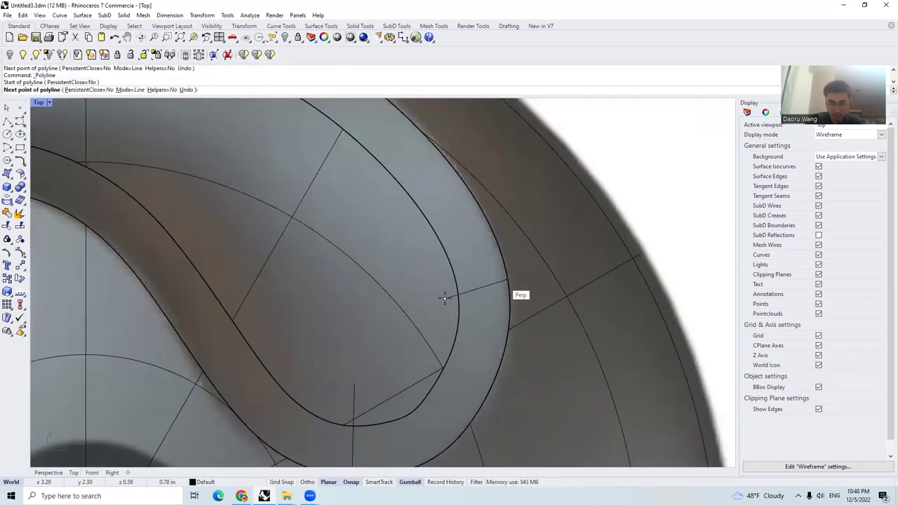
{"action": "left_click", "coordinate": [444, 298]}
{"action": "key", "text": "Return"}
Show the object snap settings and draw two more straight polylines perpendicularly across the gap along the comma's upper outer edge
{"action": "left_click", "coordinate": [351, 482]}
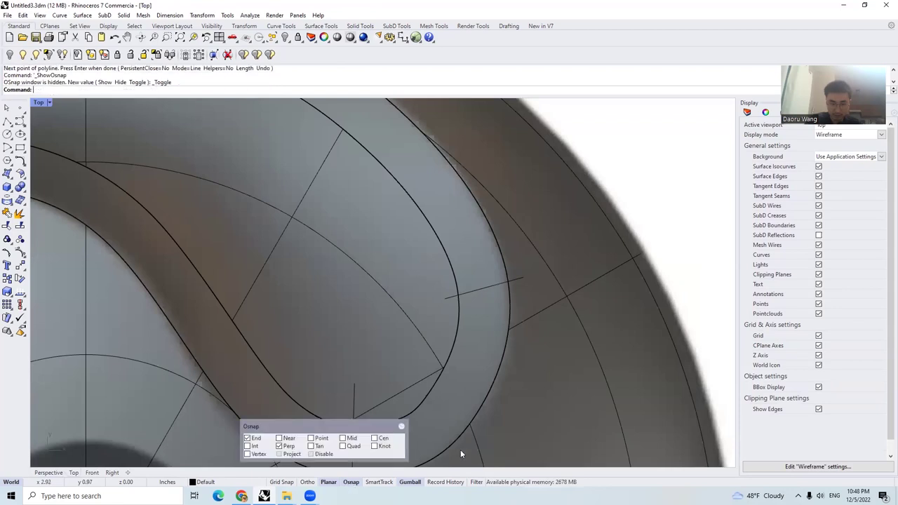
{"action": "scroll", "coordinate": [460, 450], "scroll_direction": "down", "scroll_amount": 8}
{"action": "scroll", "coordinate": [405, 317], "scroll_direction": "up", "scroll_amount": 5}
{"action": "key", "text": "Return"}
{"action": "left_click", "coordinate": [442, 382]}
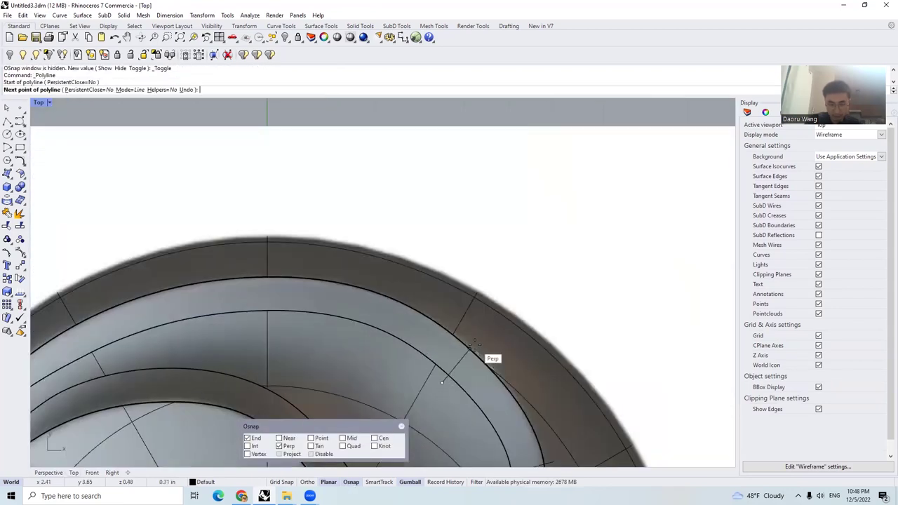
{"action": "key", "text": "Return"}
{"action": "key", "text": "Return"}
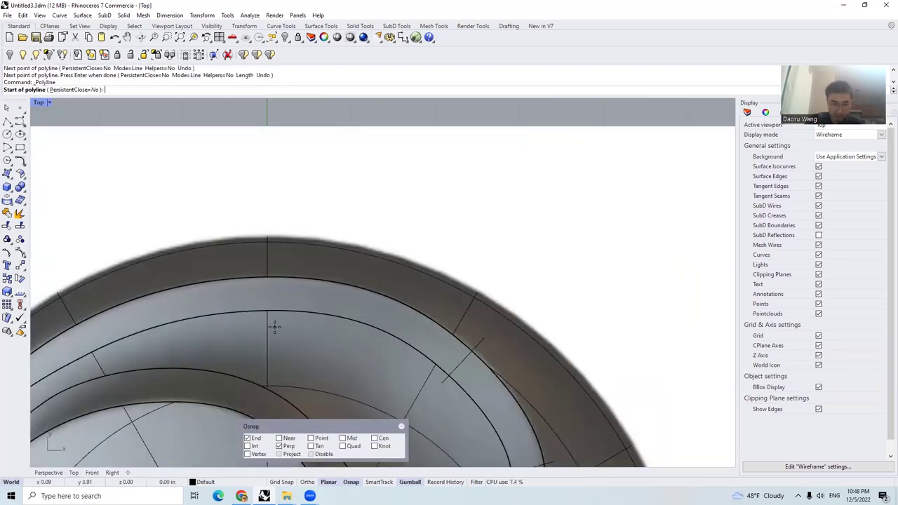
{"action": "left_click", "coordinate": [274, 326]}
{"action": "scroll", "coordinate": [296, 260], "scroll_direction": "down", "scroll_amount": 4}
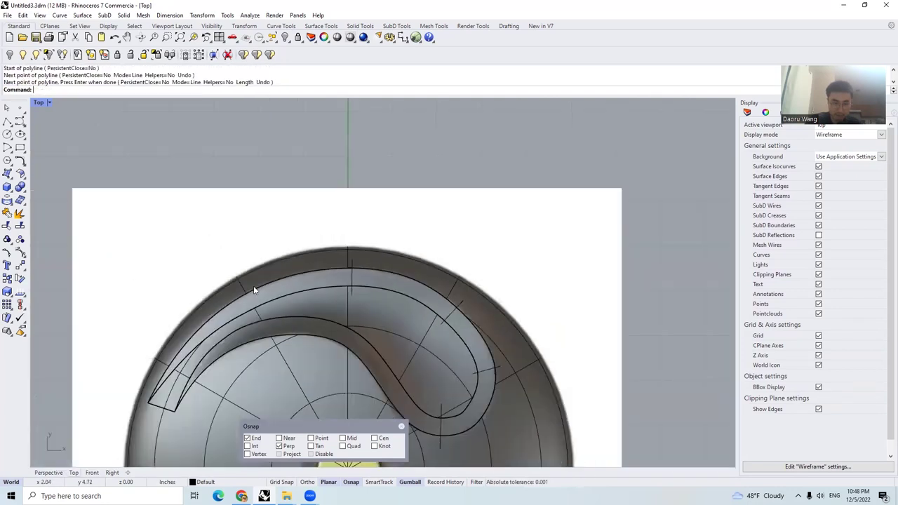
Draw two straight polylines across the gap on the comma's inner side, one at the crest and one on the slope towards the head
{"action": "scroll", "coordinate": [253, 285], "scroll_direction": "up", "scroll_amount": 4}
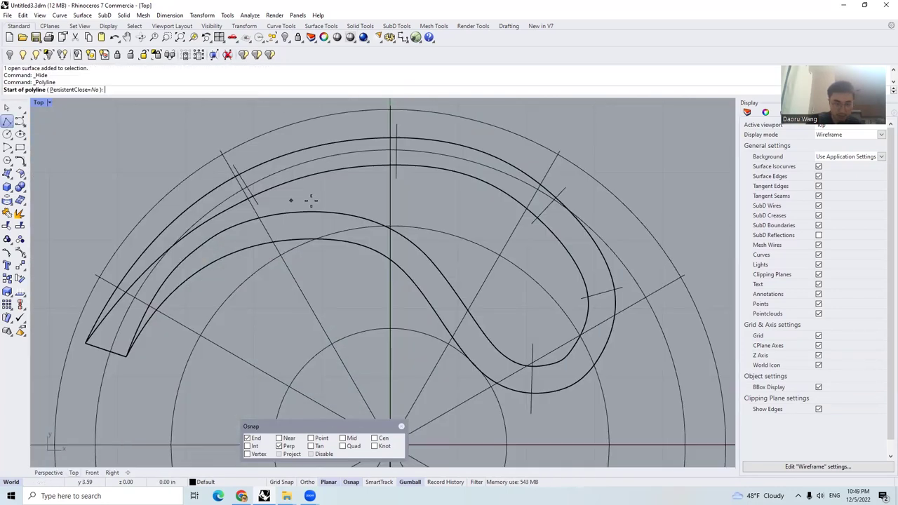
{"action": "left_click", "coordinate": [312, 201]}
{"action": "left_click", "coordinate": [312, 258]}
{"action": "key", "text": "Return"}
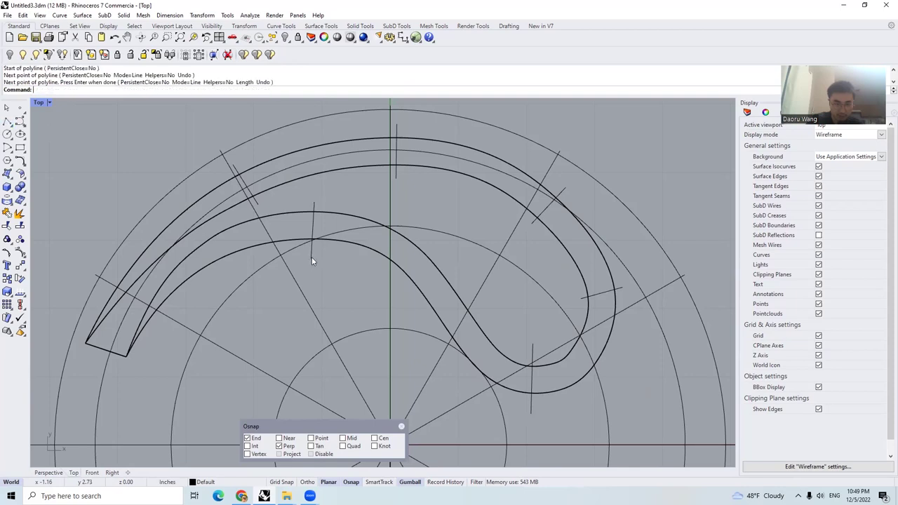
{"action": "scroll", "coordinate": [311, 257], "scroll_direction": "down", "scroll_amount": 3}
{"action": "key", "text": "Return"}
{"action": "left_click", "coordinate": [407, 263]}
{"action": "left_click", "coordinate": [380, 294]}
{"action": "key", "text": "Return"}
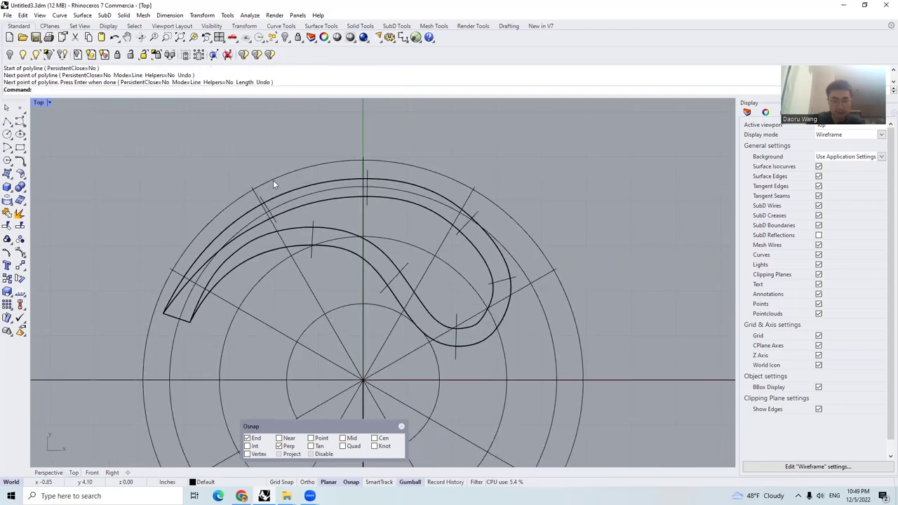
Project all the crossing lines along CPlaneZ onto the dish and the comma-shaped surface from the top view
{"action": "left_click_drag", "start_coordinate": [227, 142], "coordinate": [528, 376]}
{"action": "type", "text": "Project"}
{"action": "key", "text": "Return"}
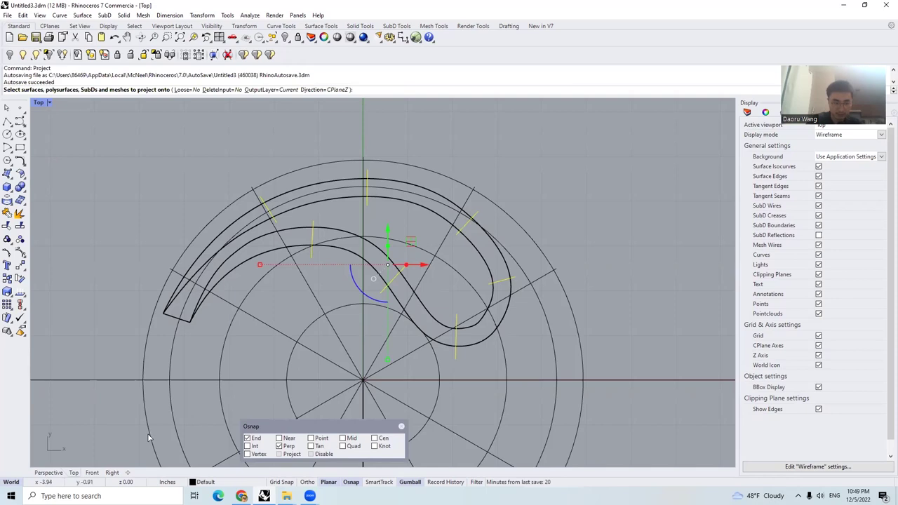
{"action": "left_click", "coordinate": [54, 473]}
{"action": "scroll", "coordinate": [354, 273], "scroll_direction": "down", "scroll_amount": 4}
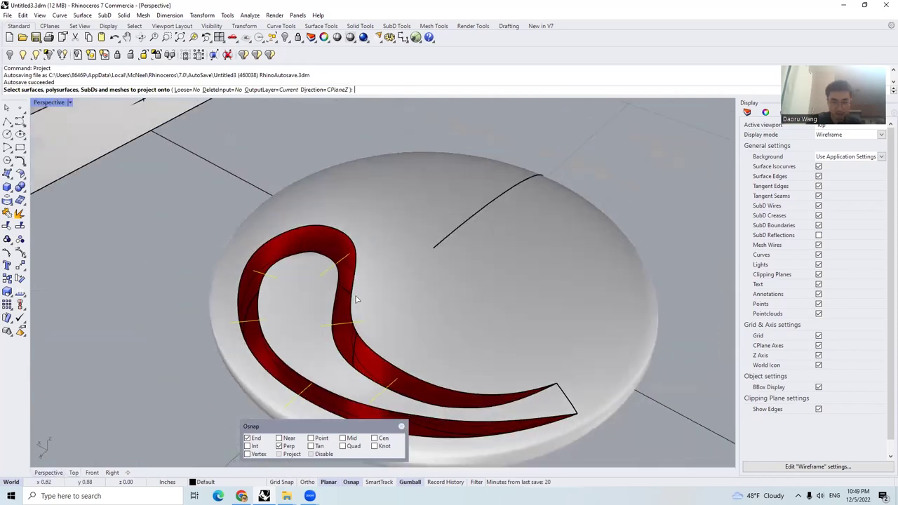
{"action": "left_click", "coordinate": [305, 312]}
{"action": "left_click", "coordinate": [74, 472]}
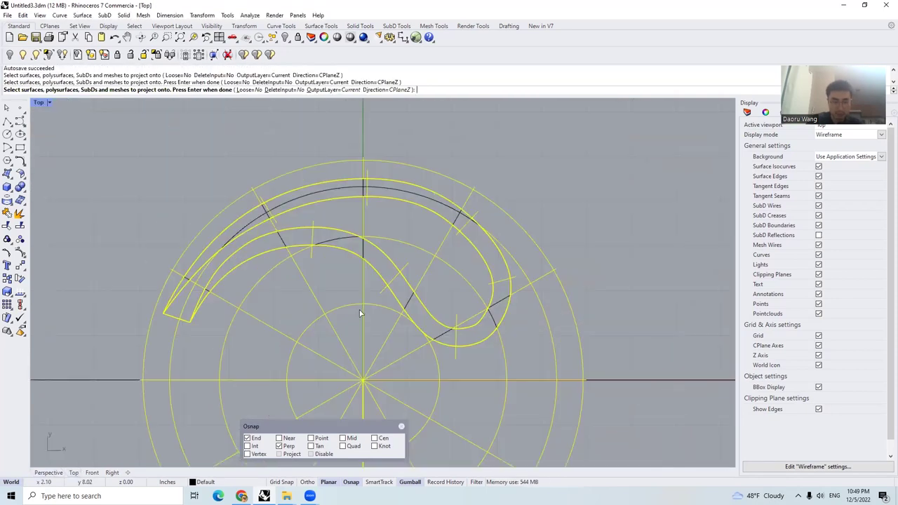
{"action": "key", "text": "Return"}
{"action": "left_click", "coordinate": [48, 472]}
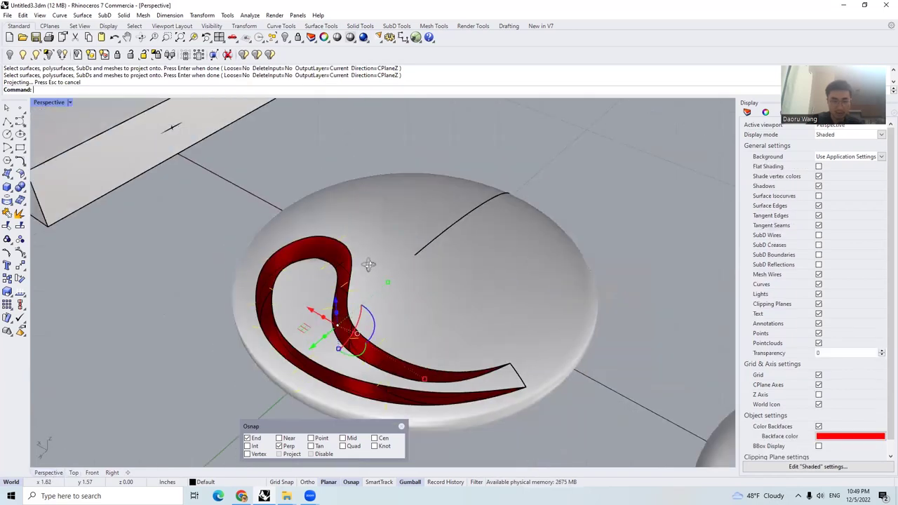
Start a curvature-continuous BlendSrf from the comma-shaped surface's edge to the dish opening's edge
{"action": "scroll", "coordinate": [354, 277], "scroll_direction": "up", "scroll_amount": 5}
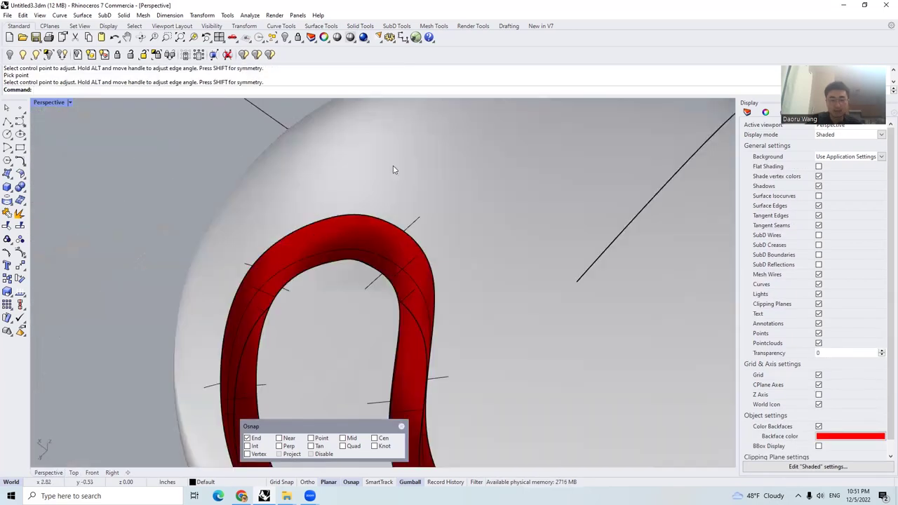
{"action": "scroll", "coordinate": [433, 240], "scroll_direction": "down", "scroll_amount": 4}
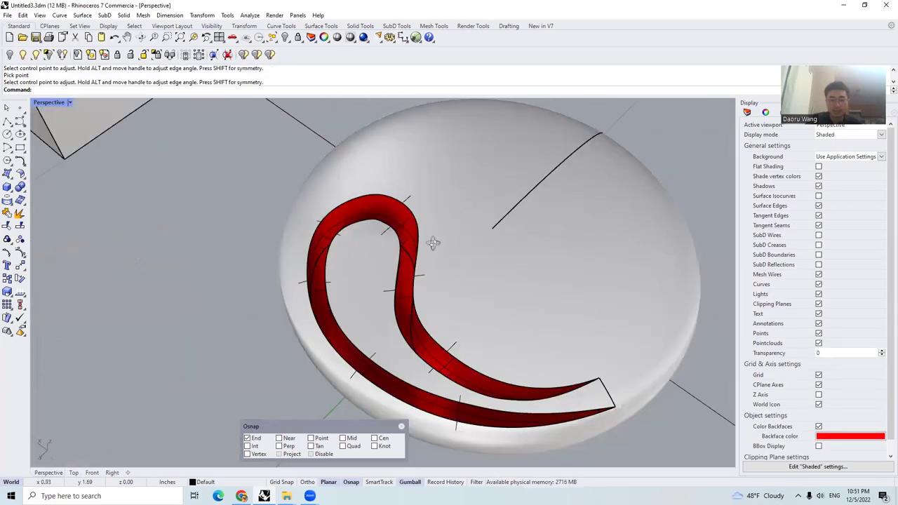
{"action": "scroll", "coordinate": [424, 273], "scroll_direction": "up", "scroll_amount": 4}
{"action": "scroll", "coordinate": [424, 270], "scroll_direction": "up", "scroll_amount": 3}
{"action": "scroll", "coordinate": [427, 277], "scroll_direction": "down", "scroll_amount": 5}
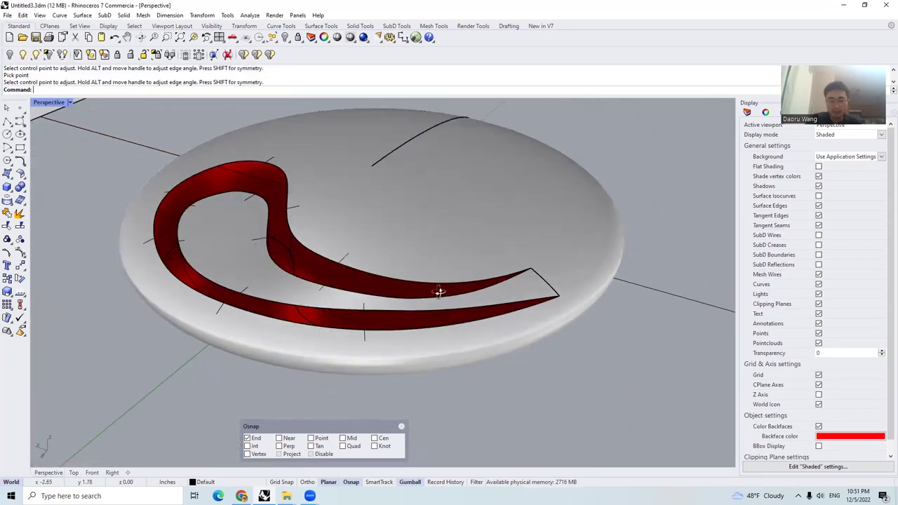
{"action": "scroll", "coordinate": [407, 289], "scroll_direction": "up", "scroll_amount": 3}
{"action": "scroll", "coordinate": [406, 288], "scroll_direction": "down", "scroll_amount": 2}
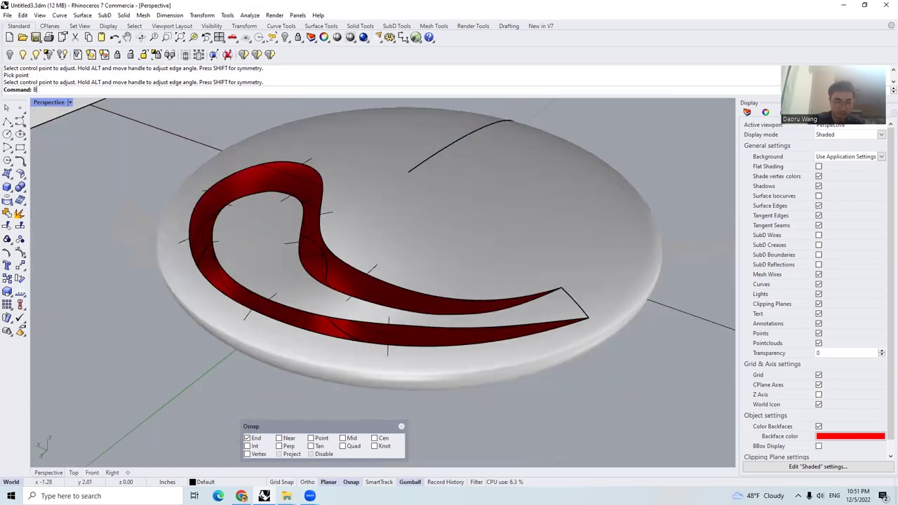
{"action": "type", "text": "endSrf"}
{"action": "key", "text": "Return"}
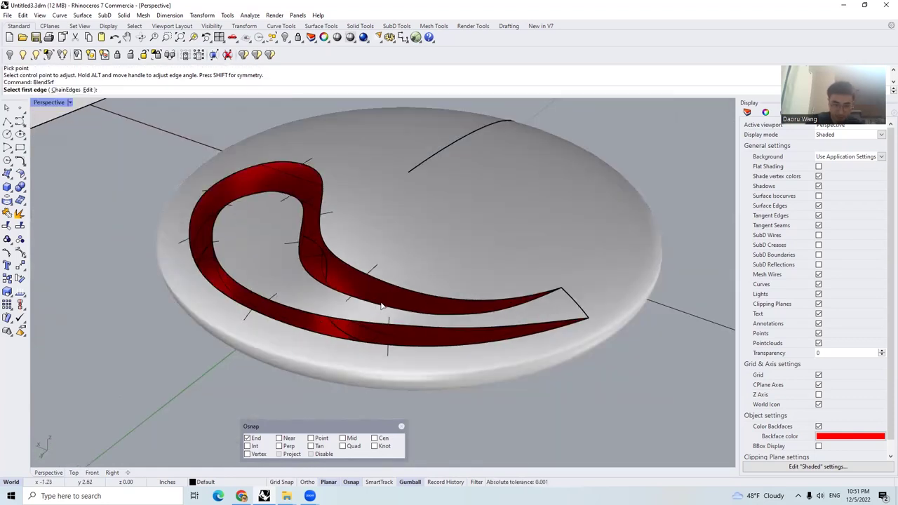
{"action": "left_click", "coordinate": [381, 306]}
{"action": "left_click", "coordinate": [379, 283]}
{"action": "scroll", "coordinate": [371, 277], "scroll_direction": "up", "scroll_amount": 3}
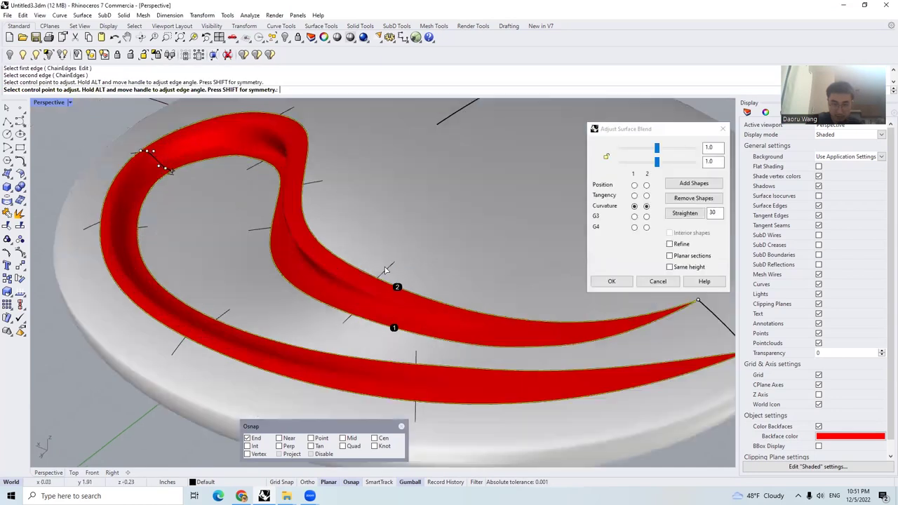
Add blend sections along the three crossing lines on the comma's inner side: on the slope, at the neck and at the crest
{"action": "left_click", "coordinate": [388, 280]}
{"action": "left_click", "coordinate": [351, 327]}
{"action": "scroll", "coordinate": [358, 322], "scroll_direction": "down", "scroll_amount": 6}
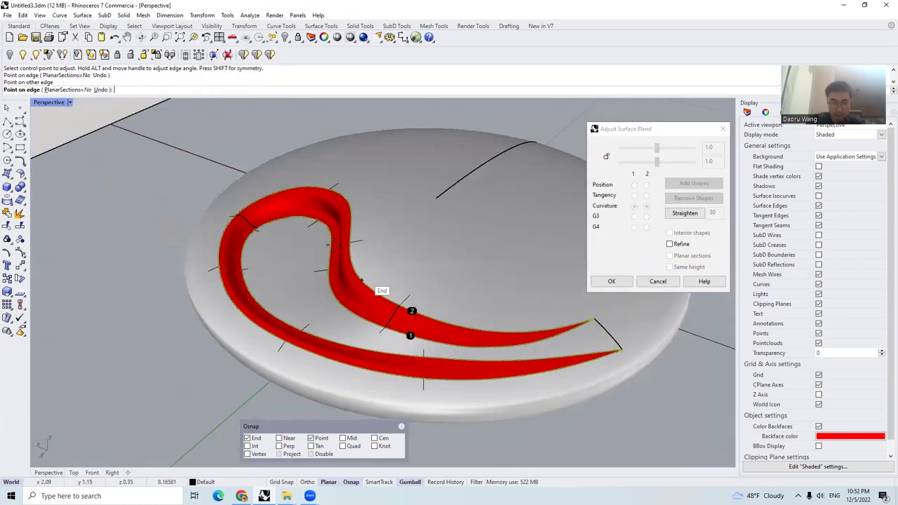
{"action": "scroll", "coordinate": [353, 261], "scroll_direction": "up", "scroll_amount": 9}
{"action": "left_click", "coordinate": [372, 239]}
{"action": "left_click", "coordinate": [336, 314]}
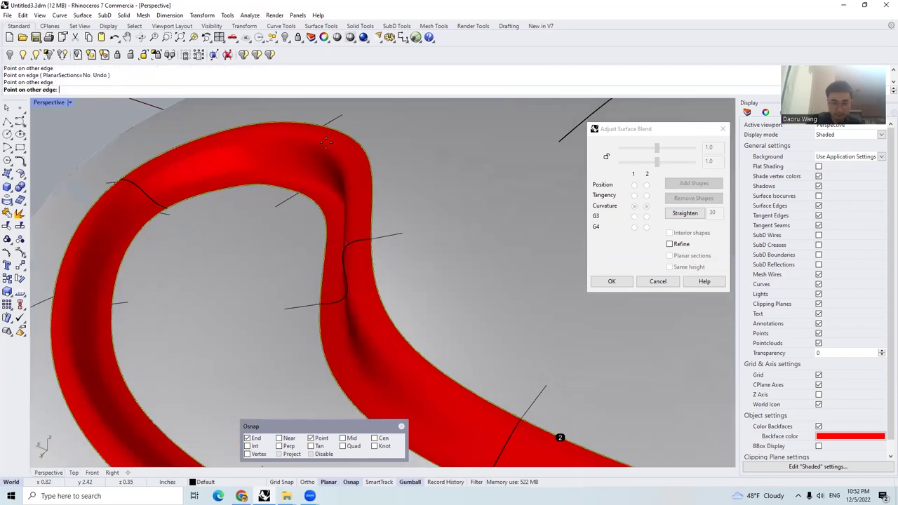
{"action": "left_click", "coordinate": [333, 200]}
Add a blend section along the crossing line on the outer side of the comma's round head
{"action": "scroll", "coordinate": [261, 225], "scroll_direction": "down", "scroll_amount": 3}
{"action": "scroll", "coordinate": [203, 188], "scroll_direction": "up", "scroll_amount": 3}
{"action": "scroll", "coordinate": [202, 186], "scroll_direction": "up", "scroll_amount": 2}
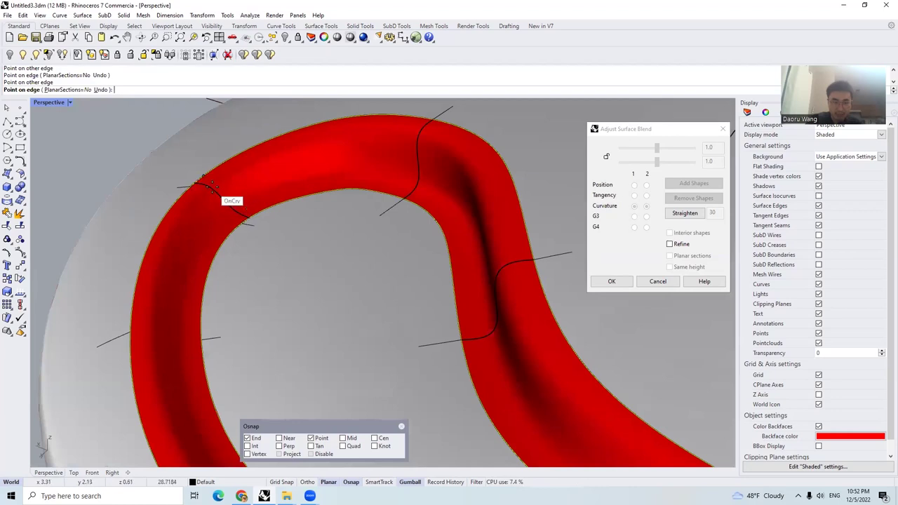
{"action": "scroll", "coordinate": [297, 210], "scroll_direction": "down", "scroll_amount": 4}
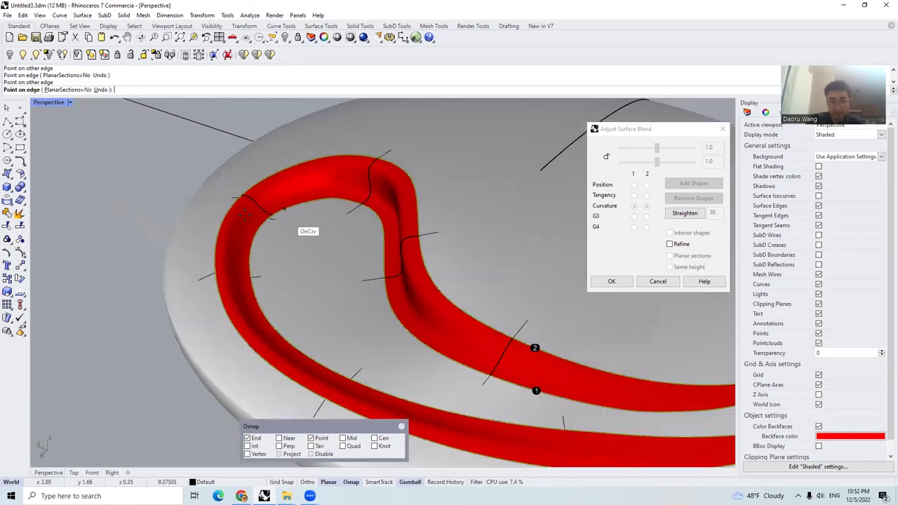
{"action": "scroll", "coordinate": [281, 196], "scroll_direction": "up", "scroll_amount": 4}
{"action": "scroll", "coordinate": [284, 181], "scroll_direction": "down", "scroll_amount": 1}
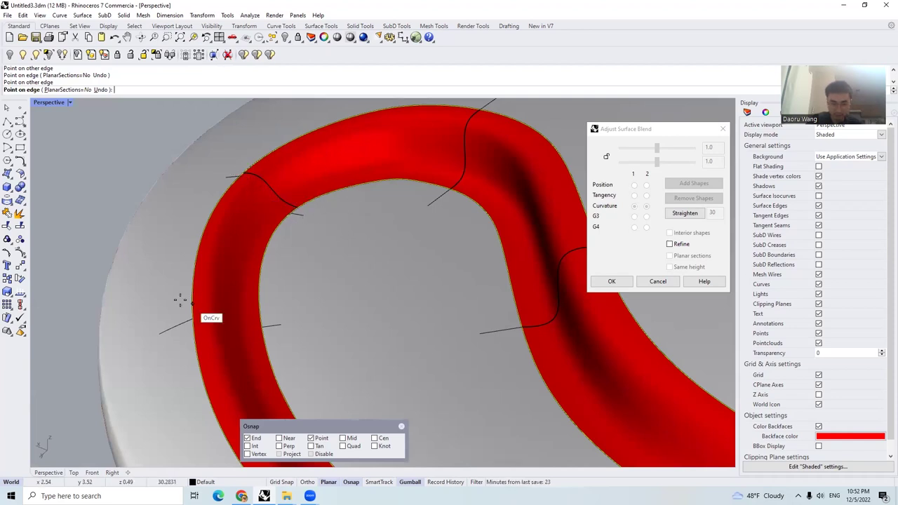
{"action": "left_click", "coordinate": [192, 318]}
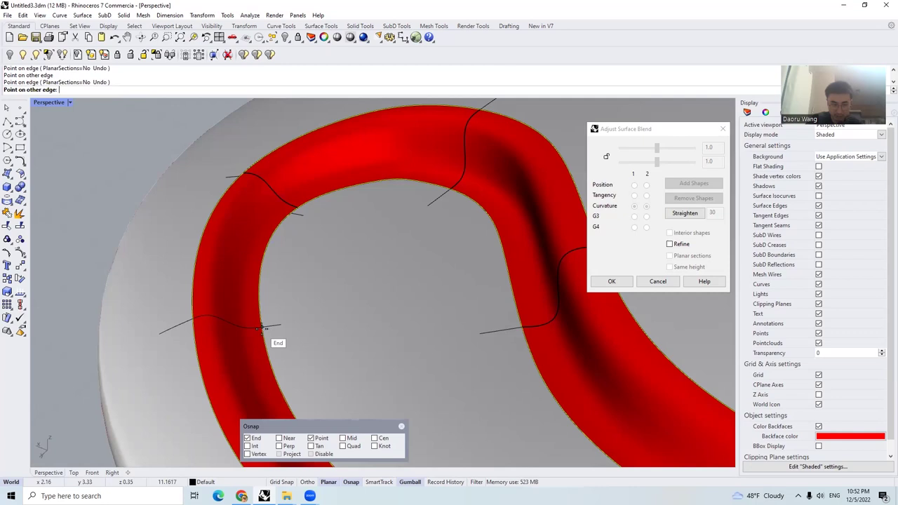
{"action": "left_click", "coordinate": [268, 327]}
Add blend sections along the next outer crossing lines towards the tail and finish adding shapes
{"action": "scroll", "coordinate": [267, 327], "scroll_direction": "down", "scroll_amount": 5}
{"action": "scroll", "coordinate": [290, 287], "scroll_direction": "up", "scroll_amount": 5}
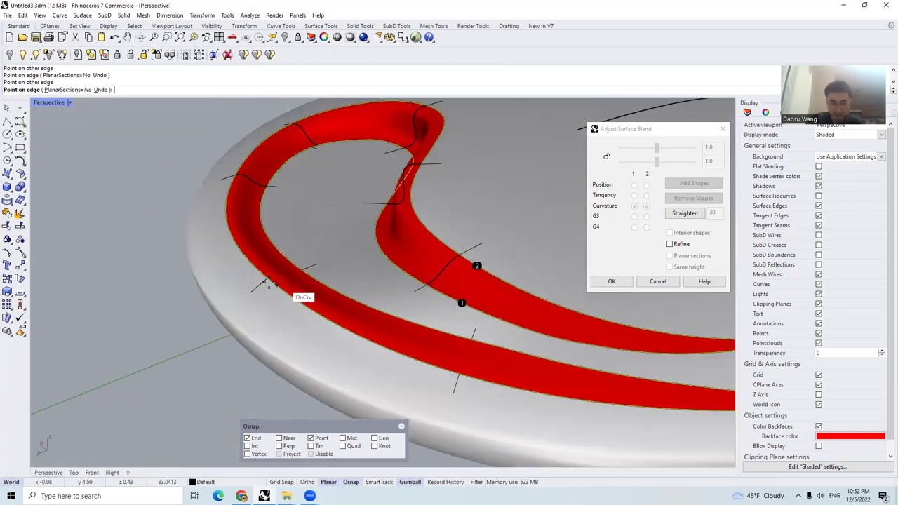
{"action": "scroll", "coordinate": [301, 265], "scroll_direction": "down", "scroll_amount": 1}
{"action": "scroll", "coordinate": [395, 299], "scroll_direction": "down", "scroll_amount": 2}
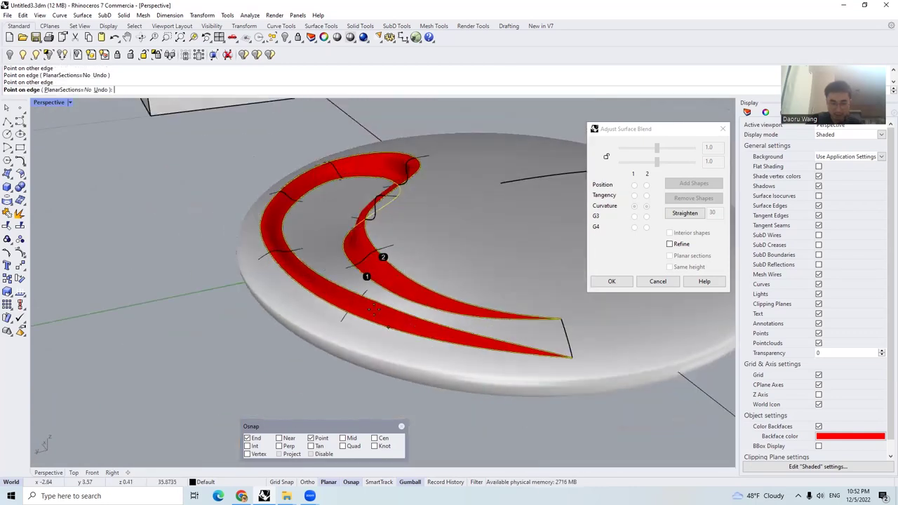
{"action": "scroll", "coordinate": [329, 305], "scroll_direction": "up", "scroll_amount": 3}
{"action": "left_click", "coordinate": [318, 296]}
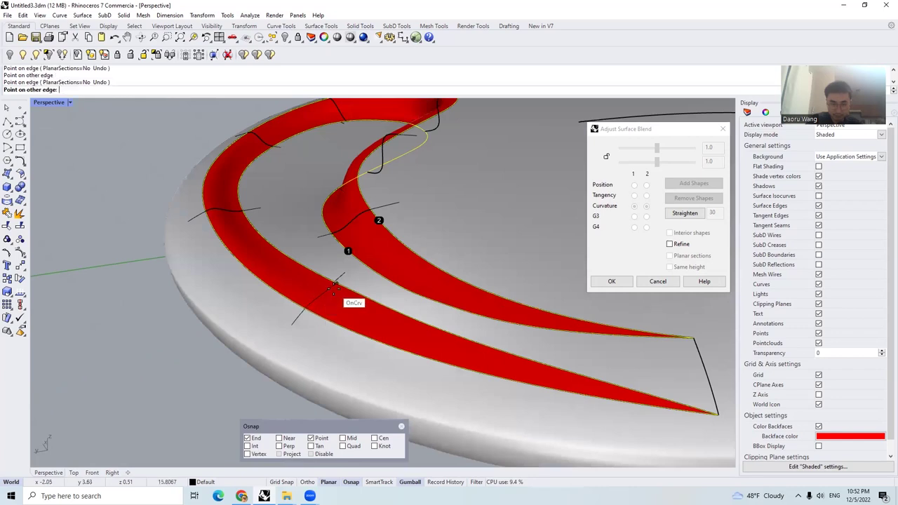
{"action": "left_click", "coordinate": [328, 286]}
{"action": "scroll", "coordinate": [408, 269], "scroll_direction": "down", "scroll_amount": 5}
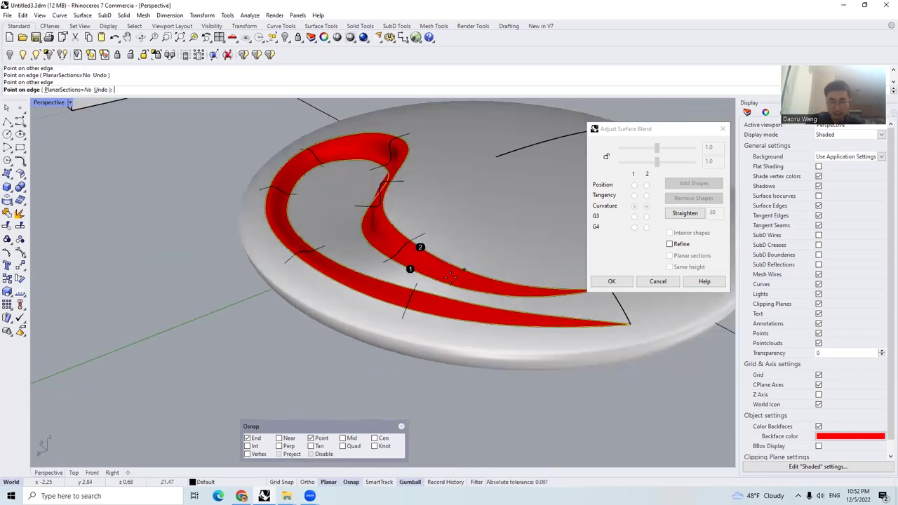
{"action": "key", "text": "Return"}
Pull the handles of the inner-side section on the slope in close to the two blend edges
{"action": "scroll", "coordinate": [432, 235], "scroll_direction": "up", "scroll_amount": 4}
{"action": "scroll", "coordinate": [387, 250], "scroll_direction": "up", "scroll_amount": 6}
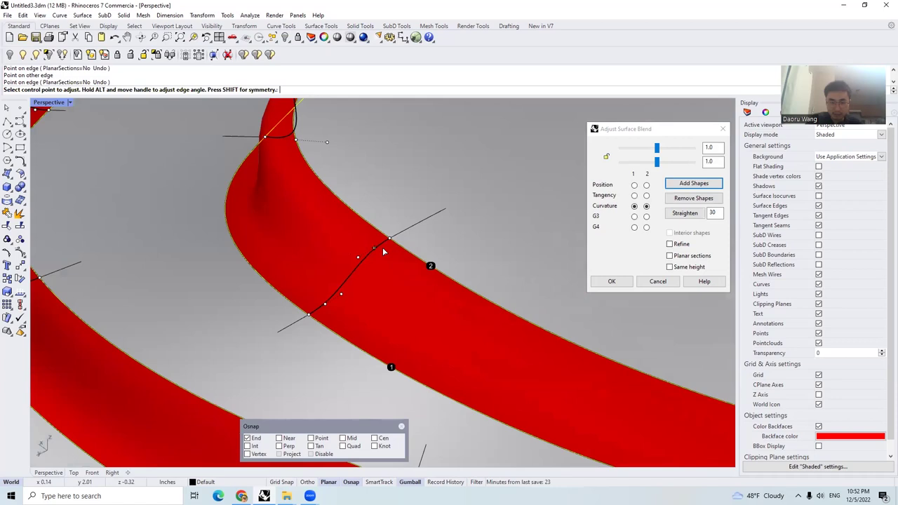
{"action": "left_click", "coordinate": [367, 230]}
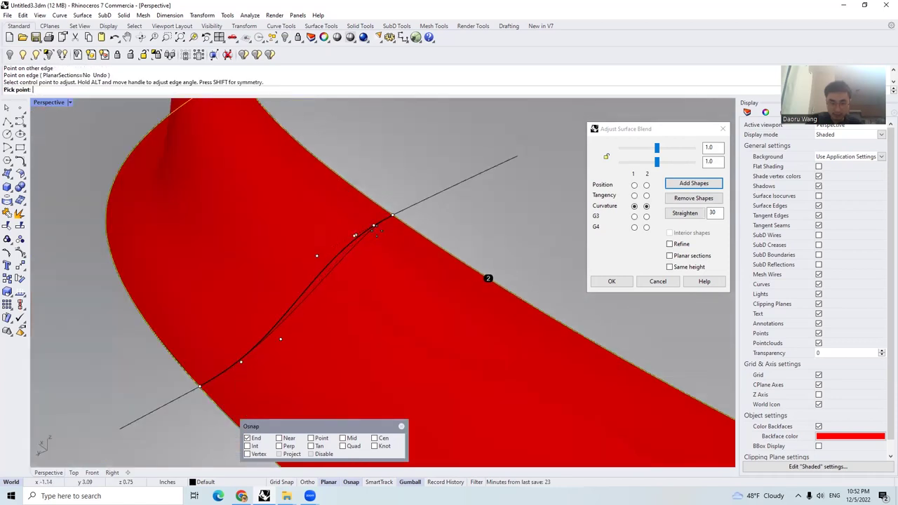
{"action": "left_click", "coordinate": [392, 216]}
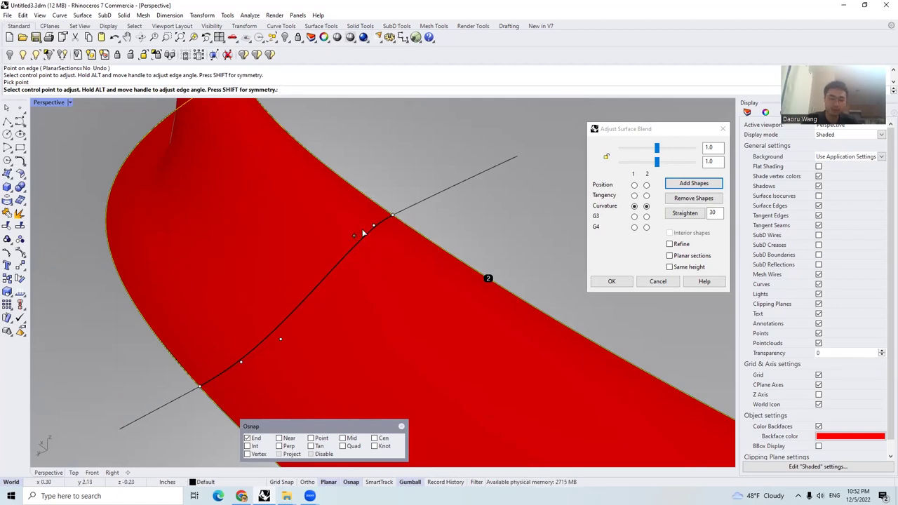
{"action": "mouse_move", "coordinate": [389, 233]}
{"action": "right_mouse_down"}
{"action": "mouse_move", "coordinate": [387, 220]}
{"action": "mouse_move", "coordinate": [390, 230]}
{"action": "right_mouse_up"}
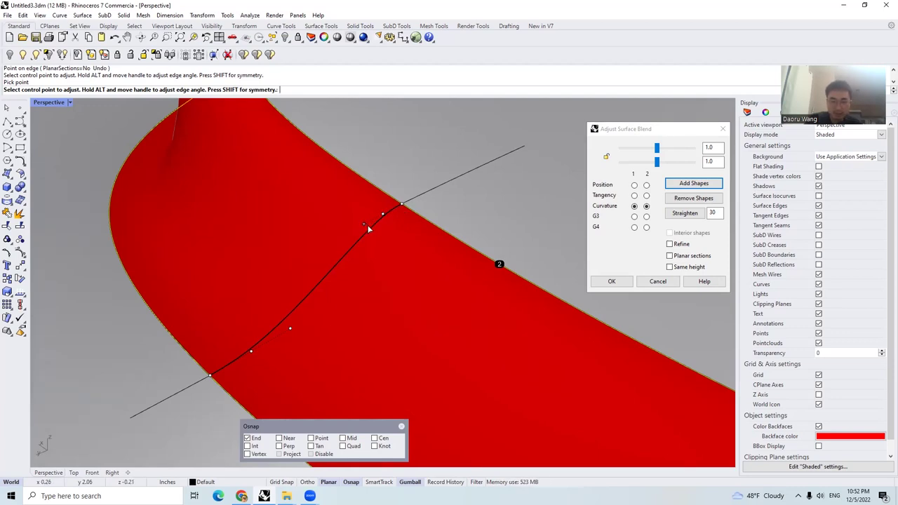
{"action": "left_click_drag", "start_coordinate": [290, 328], "coordinate": [237, 356]}
{"action": "scroll", "coordinate": [369, 373], "scroll_direction": "down", "scroll_amount": 8}
Shorten both handles of the section at the comma's neck so they sit near their edges
{"action": "right_click_drag", "start_coordinate": [370, 377], "coordinate": [435, 248]}
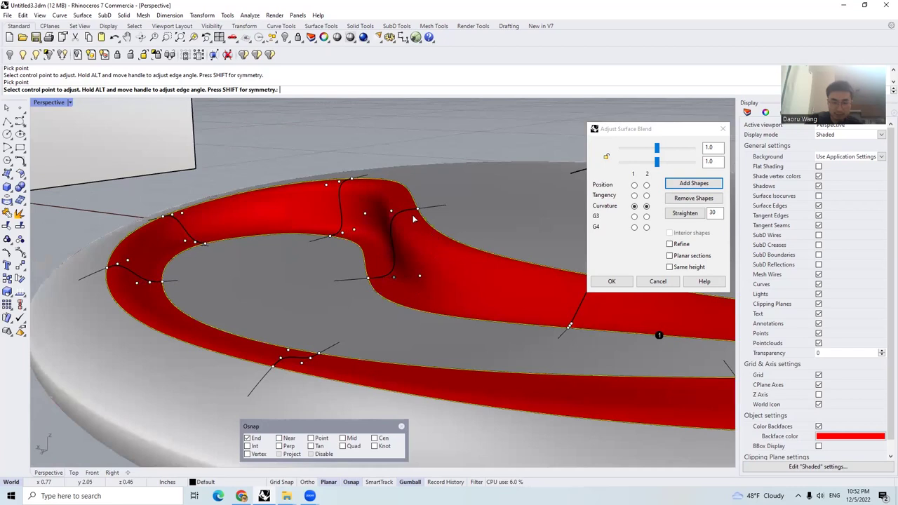
{"action": "scroll", "coordinate": [415, 218], "scroll_direction": "up", "scroll_amount": 8}
{"action": "left_click_drag", "start_coordinate": [375, 217], "coordinate": [408, 214]}
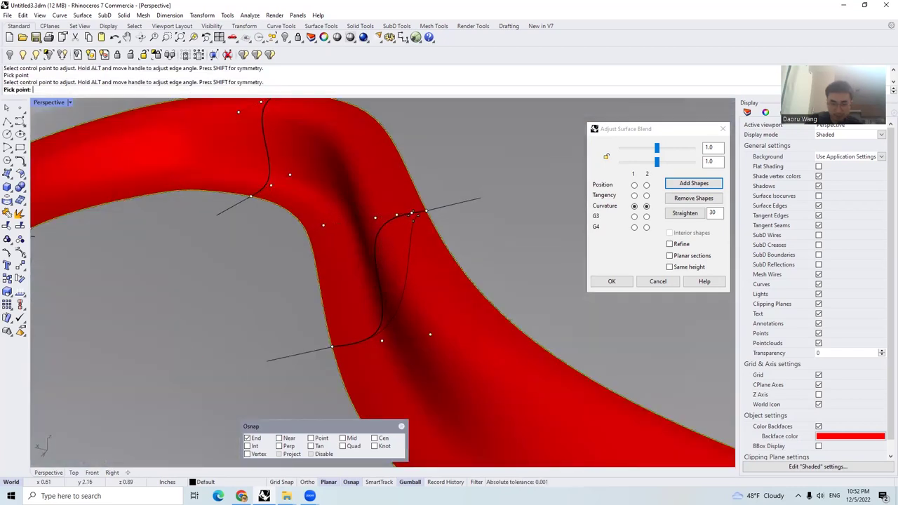
{"action": "right_click_drag", "start_coordinate": [425, 232], "coordinate": [429, 201]}
{"action": "left_click", "coordinate": [341, 356]}
Move the upper and lower handles of the crest section close to the blend's edges
{"action": "scroll", "coordinate": [432, 201], "scroll_direction": "up", "scroll_amount": 4}
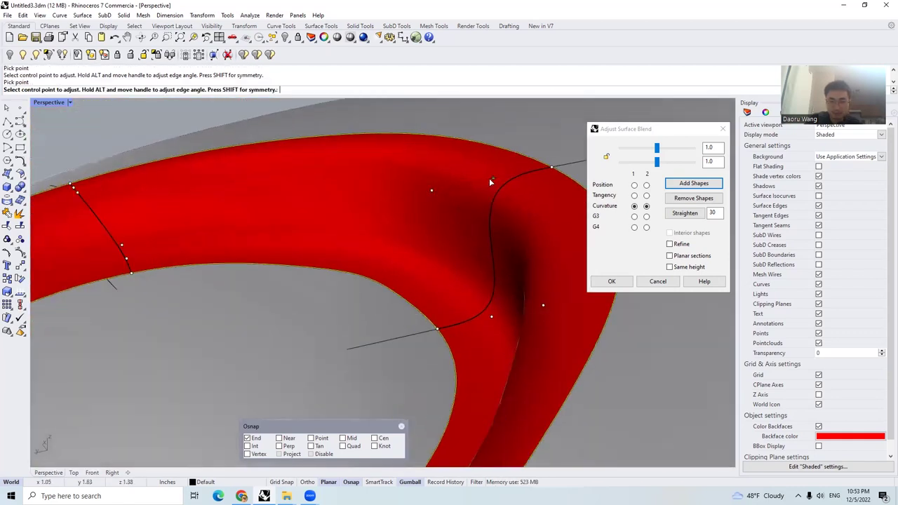
{"action": "left_click", "coordinate": [490, 178]}
{"action": "left_click", "coordinate": [538, 169]}
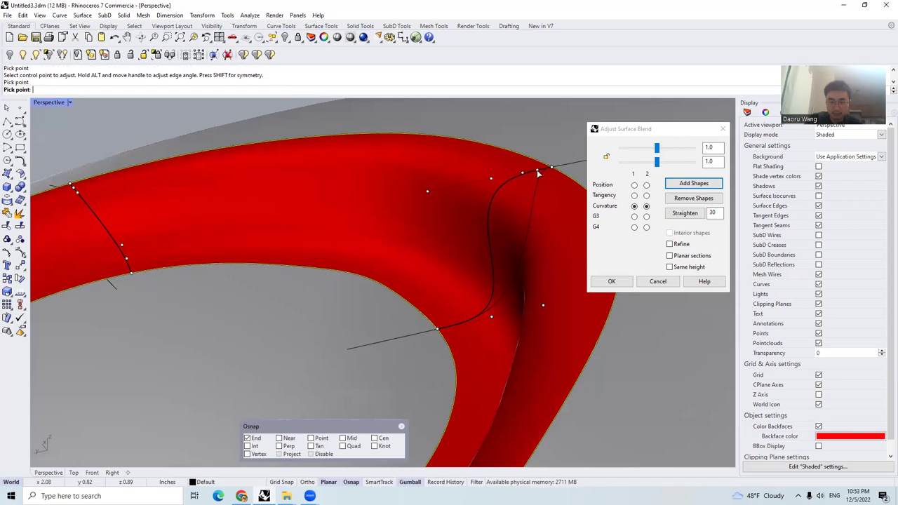
{"action": "left_click", "coordinate": [490, 317]}
{"action": "left_click", "coordinate": [453, 327]}
Tighten the section at the comma's round head by moving its handles towards the outer and inner edges
{"action": "right_click_drag", "start_coordinate": [453, 326], "coordinate": [299, 272]}
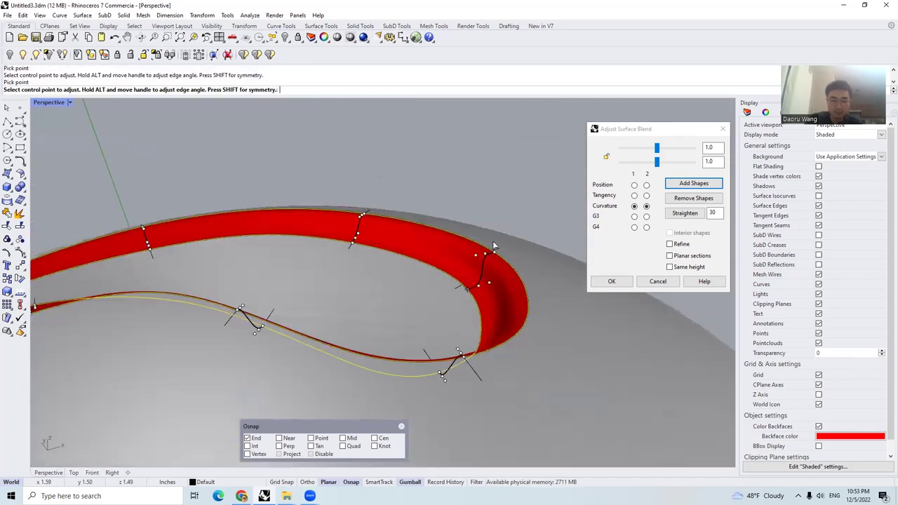
{"action": "right_click_drag", "start_coordinate": [495, 245], "coordinate": [231, 210]}
{"action": "scroll", "coordinate": [232, 210], "scroll_direction": "up", "scroll_amount": 3}
{"action": "right_click_drag", "start_coordinate": [554, 259], "coordinate": [464, 274]}
{"action": "scroll", "coordinate": [464, 275], "scroll_direction": "up", "scroll_amount": 4}
{"action": "right_click_drag", "start_coordinate": [395, 246], "coordinate": [390, 244]}
{"action": "left_click", "coordinate": [390, 244]}
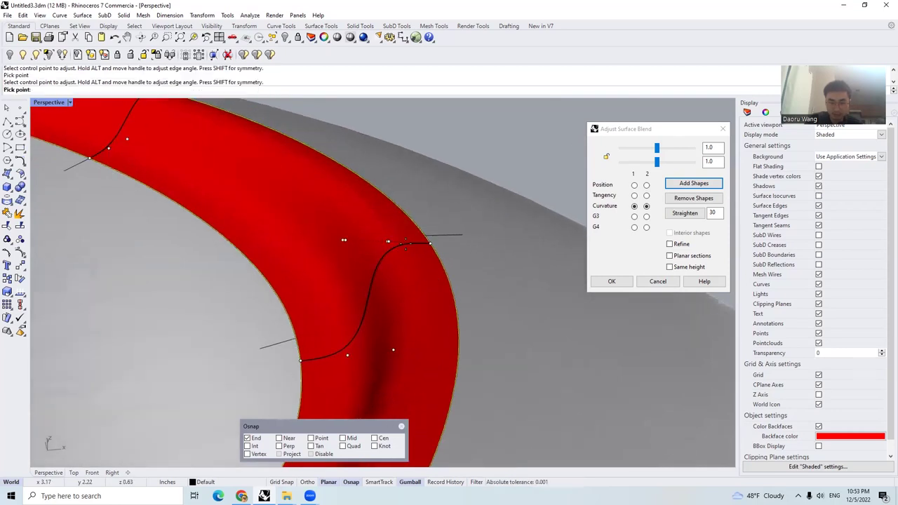
{"action": "left_click", "coordinate": [416, 248]}
{"action": "left_click", "coordinate": [349, 355]}
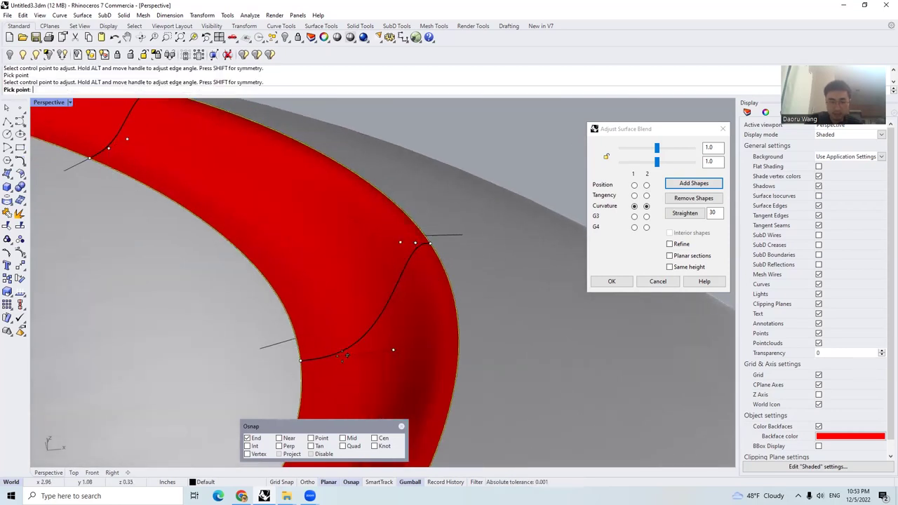
{"action": "left_click", "coordinate": [331, 363]}
Shorten the handles of the next section along the comma's outer side towards both edges
{"action": "right_click_drag", "start_coordinate": [417, 359], "coordinate": [411, 261]}
{"action": "scroll", "coordinate": [453, 374], "scroll_direction": "down", "scroll_amount": 4}
{"action": "scroll", "coordinate": [421, 259], "scroll_direction": "up", "scroll_amount": 5}
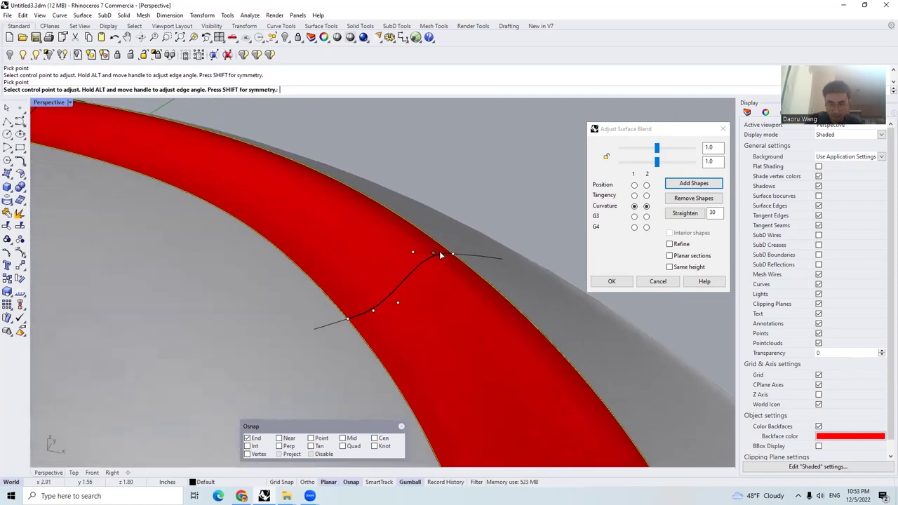
{"action": "left_click", "coordinate": [435, 253]}
{"action": "left_click", "coordinate": [441, 253]}
{"action": "left_click", "coordinate": [371, 313]}
{"action": "left_click", "coordinate": [357, 313]}
Bring the handles of the outer-side section closer to the tail in towards both blend edges
{"action": "right_click_drag", "start_coordinate": [357, 314], "coordinate": [418, 346]}
{"action": "scroll", "coordinate": [406, 325], "scroll_direction": "down", "scroll_amount": 10}
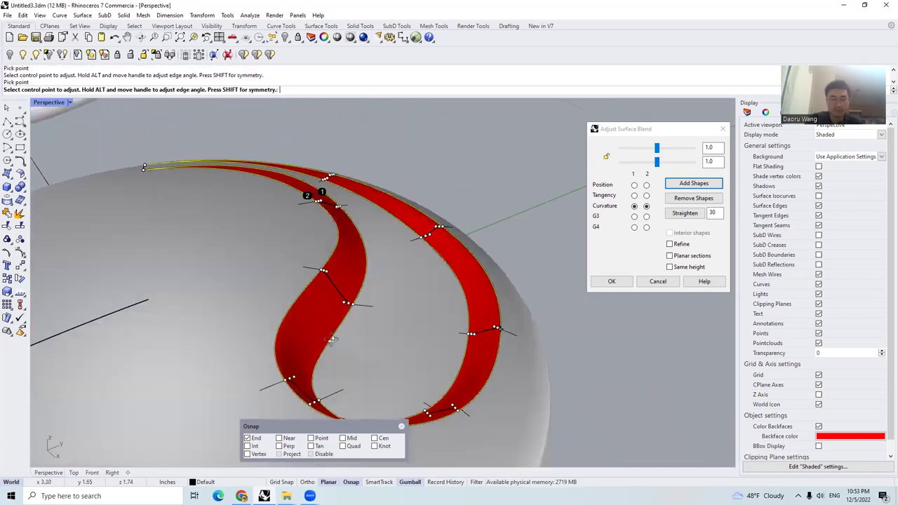
{"action": "right_click_drag", "start_coordinate": [456, 240], "coordinate": [403, 294]}
{"action": "scroll", "coordinate": [374, 256], "scroll_direction": "up", "scroll_amount": 9}
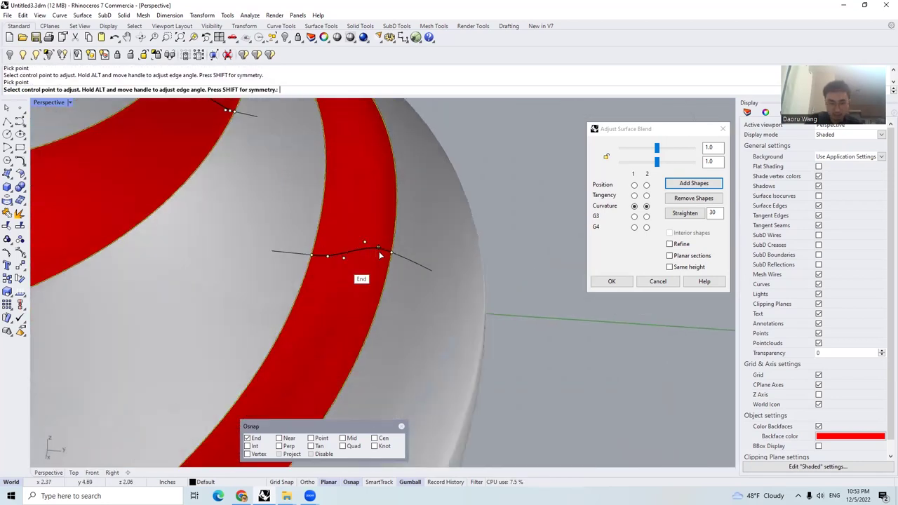
{"action": "left_click", "coordinate": [377, 245]}
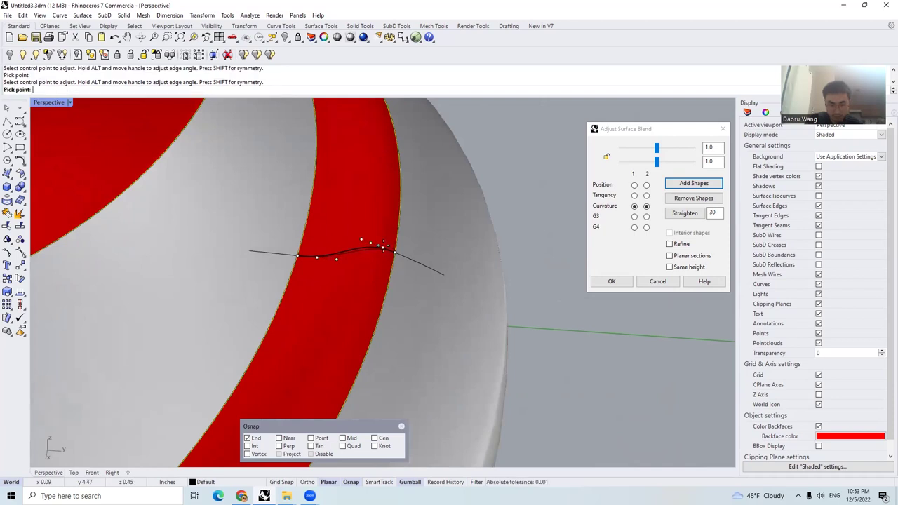
{"action": "left_click", "coordinate": [383, 246]}
{"action": "left_click", "coordinate": [316, 257]}
{"action": "left_click", "coordinate": [309, 256]}
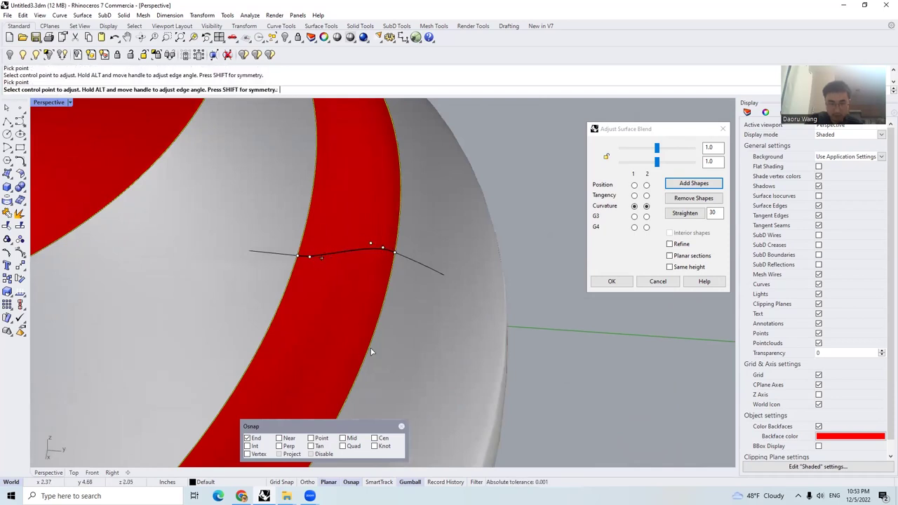
Review the adjusted sections around the comma and accept the curvature-continuous surface blend
{"action": "scroll", "coordinate": [370, 357], "scroll_direction": "down", "scroll_amount": 4}
{"action": "right_click_drag", "start_coordinate": [366, 365], "coordinate": [554, 256]}
{"action": "scroll", "coordinate": [450, 213], "scroll_direction": "up", "scroll_amount": 4}
{"action": "scroll", "coordinate": [497, 216], "scroll_direction": "down", "scroll_amount": 4}
{"action": "scroll", "coordinate": [556, 258], "scroll_direction": "up", "scroll_amount": 2}
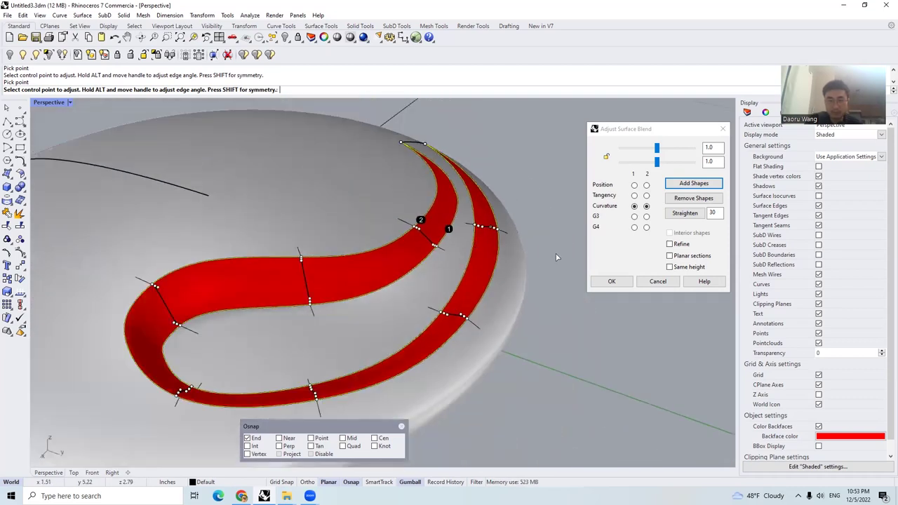
{"action": "key", "text": "Return"}
Join the dish, the blend surface and the comma-shaped surface into one polysurface
{"action": "scroll", "coordinate": [439, 275], "scroll_direction": "down", "scroll_amount": 4}
{"action": "right_click_drag", "start_coordinate": [438, 275], "coordinate": [307, 255]}
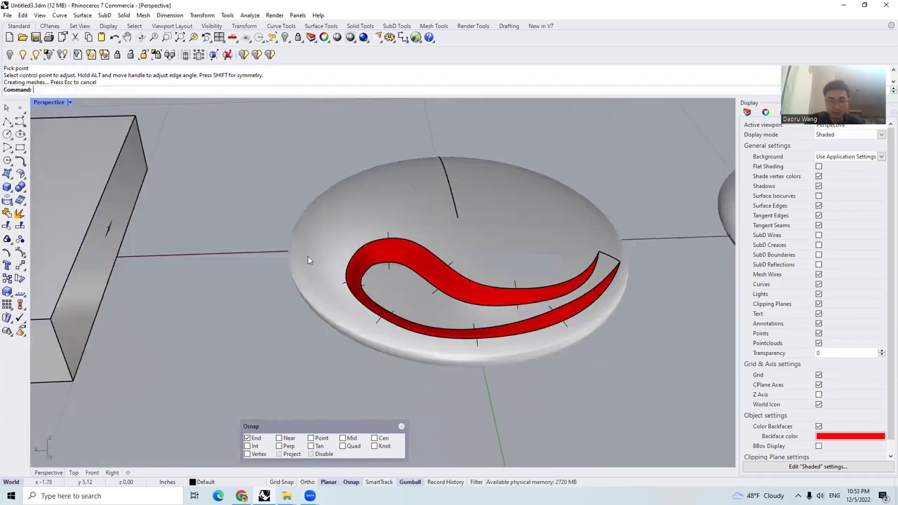
{"action": "scroll", "coordinate": [307, 256], "scroll_direction": "down", "scroll_amount": 4}
{"action": "scroll", "coordinate": [433, 270], "scroll_direction": "up", "scroll_amount": 4}
{"action": "left_click", "coordinate": [397, 254]}
{"action": "left_click", "coordinate": [391, 267], "text": "shift"}
{"action": "left_click", "coordinate": [386, 272], "text": "shift"}
{"action": "scroll", "coordinate": [203, 220], "scroll_direction": "up", "scroll_amount": 4}
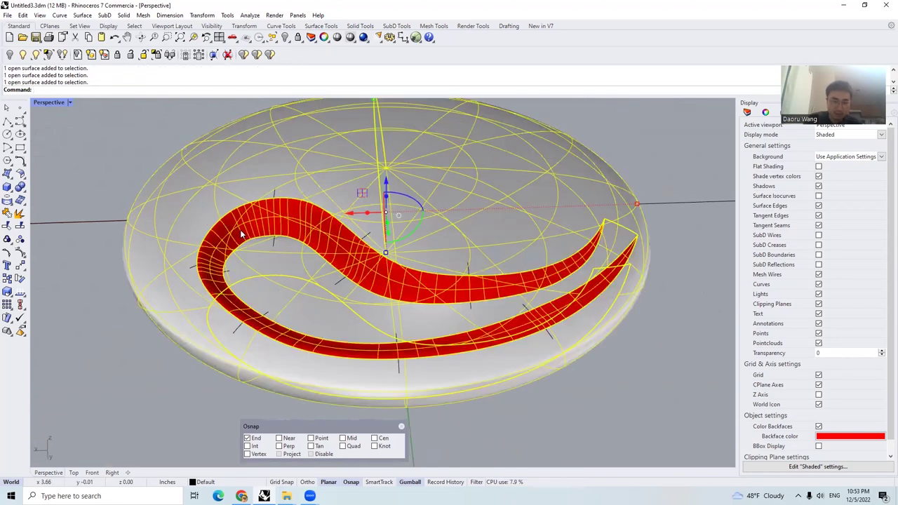
{"action": "right_click_drag", "start_coordinate": [240, 234], "coordinate": [258, 237]}
{"action": "right_click_drag", "start_coordinate": [232, 188], "coordinate": [207, 186]}
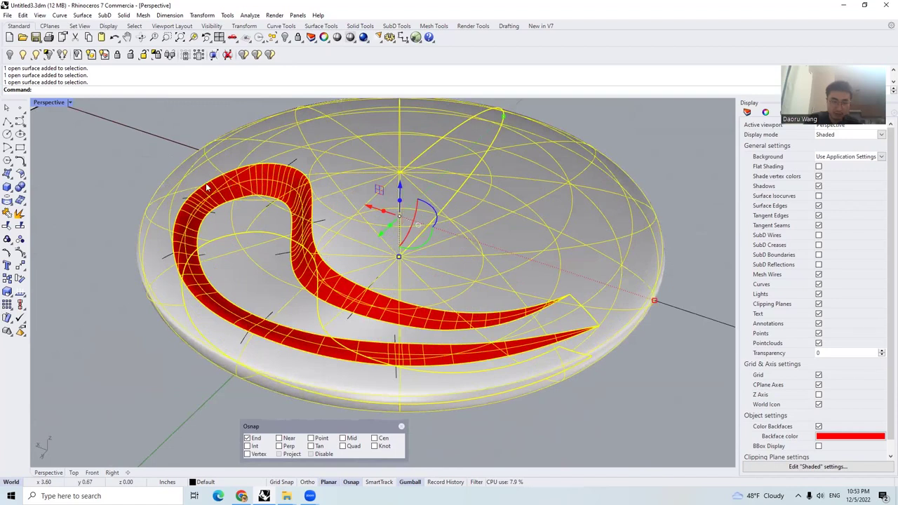
{"action": "scroll", "coordinate": [238, 238], "scroll_direction": "down", "scroll_amount": 2}
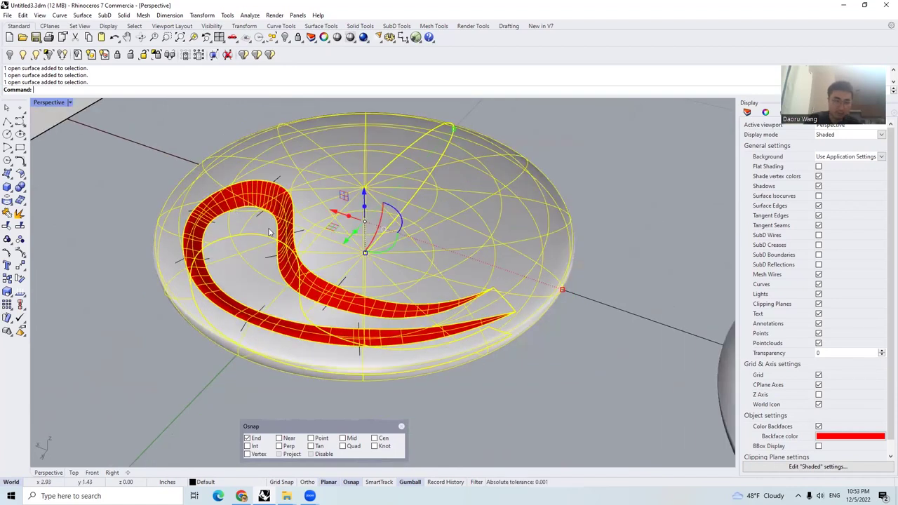
{"action": "scroll", "coordinate": [269, 232], "scroll_direction": "up", "scroll_amount": 3}
{"action": "key", "text": "Home"}
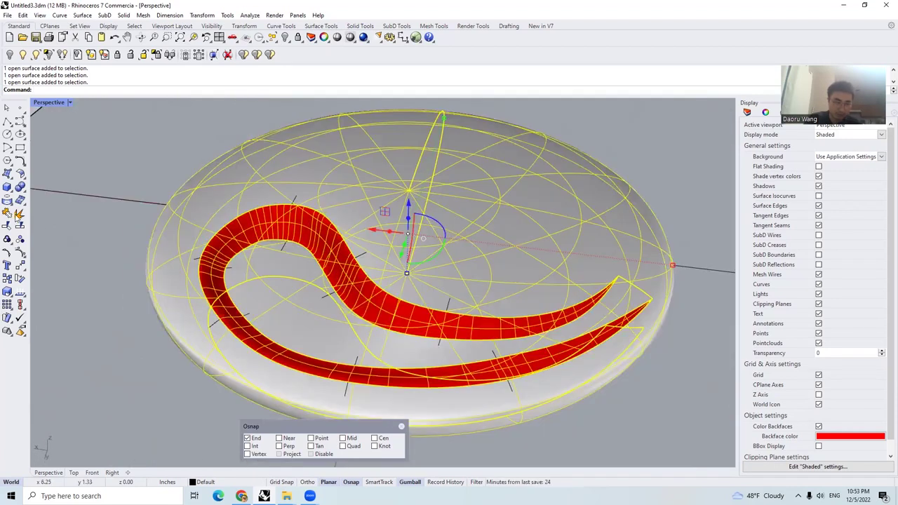
{"action": "key", "text": "Escape"}
Run a Zebra analysis on the joined dish with thinner vertical stripes and examine the stripe flow at the comma's tail
{"action": "mouse_move", "coordinate": [343, 273]}
{"action": "right_mouse_down"}
{"action": "mouse_move", "coordinate": [328, 255]}
{"action": "mouse_move", "coordinate": [347, 285]}
{"action": "mouse_move", "coordinate": [385, 303]}
{"action": "mouse_move", "coordinate": [445, 269]}
{"action": "mouse_move", "coordinate": [447, 257]}
{"action": "mouse_move", "coordinate": [307, 282]}
{"action": "mouse_move", "coordinate": [381, 271]}
{"action": "mouse_move", "coordinate": [330, 261]}
{"action": "right_mouse_up"}
{"action": "scroll", "coordinate": [329, 262], "scroll_direction": "up", "scroll_amount": 3}
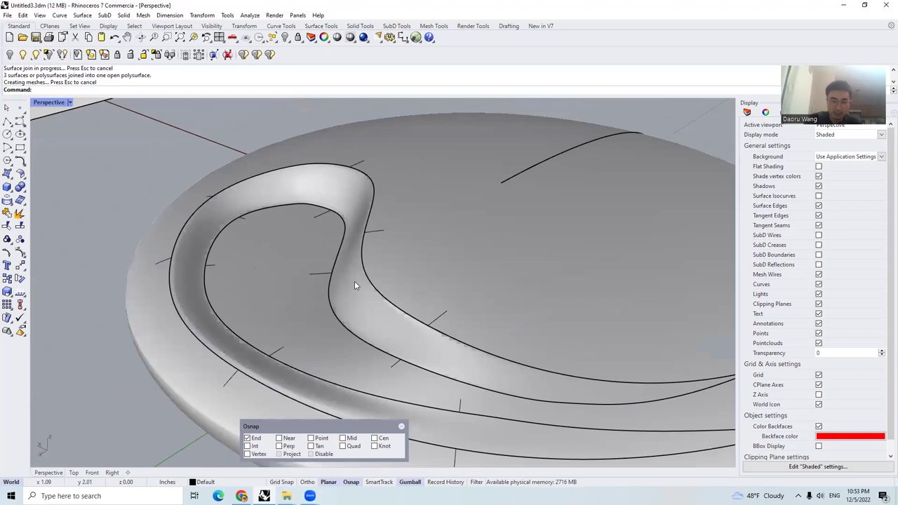
{"action": "left_click", "coordinate": [393, 267]}
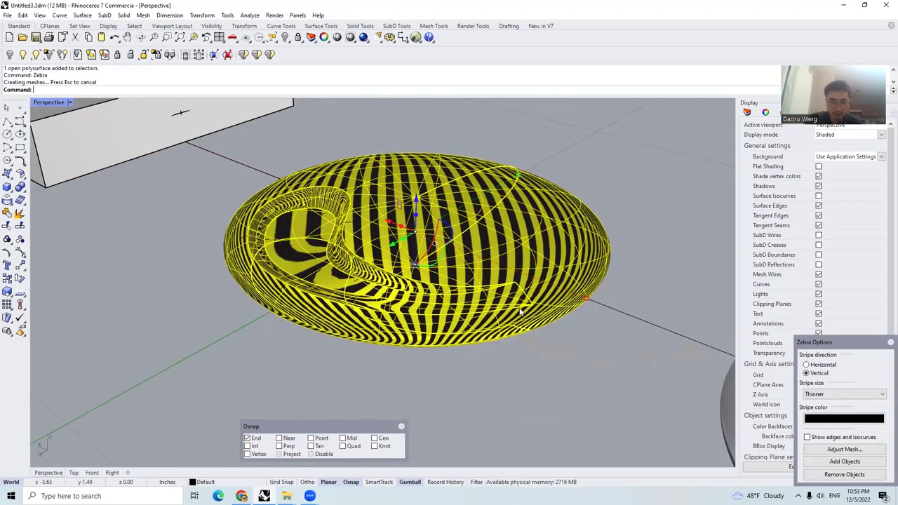
{"action": "key", "text": "Escape"}
{"action": "scroll", "coordinate": [519, 312], "scroll_direction": "up", "scroll_amount": 10}
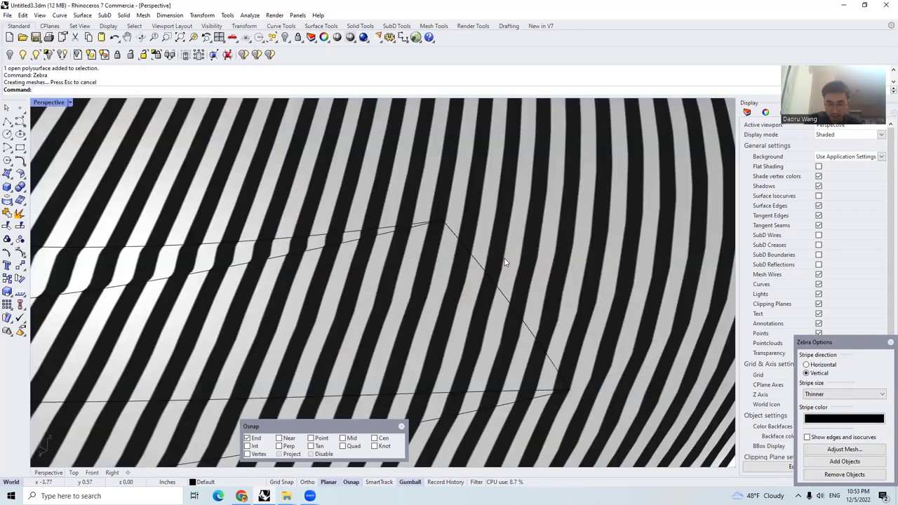
Examine the zebra stripes up close across the blend edges at the comma's tail and along its inner side
{"action": "scroll", "coordinate": [509, 332], "scroll_direction": "down", "scroll_amount": 8}
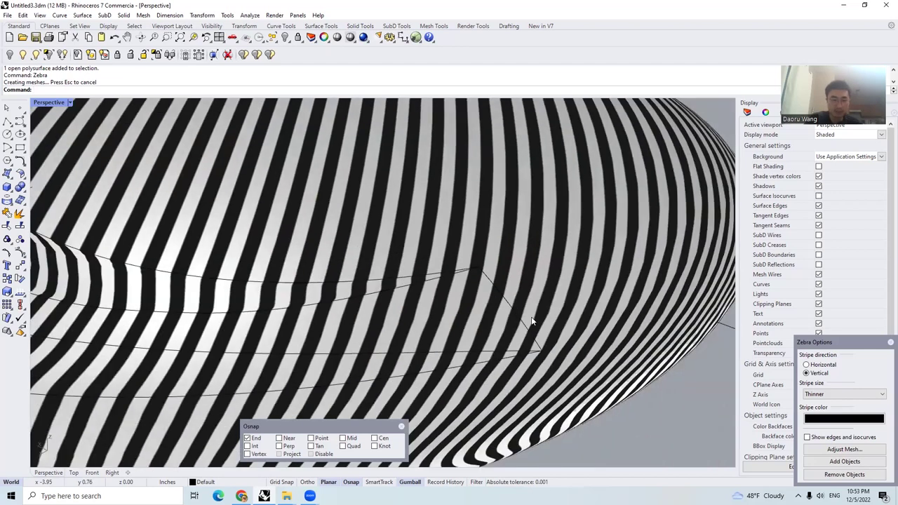
{"action": "scroll", "coordinate": [278, 304], "scroll_direction": "up", "scroll_amount": 3}
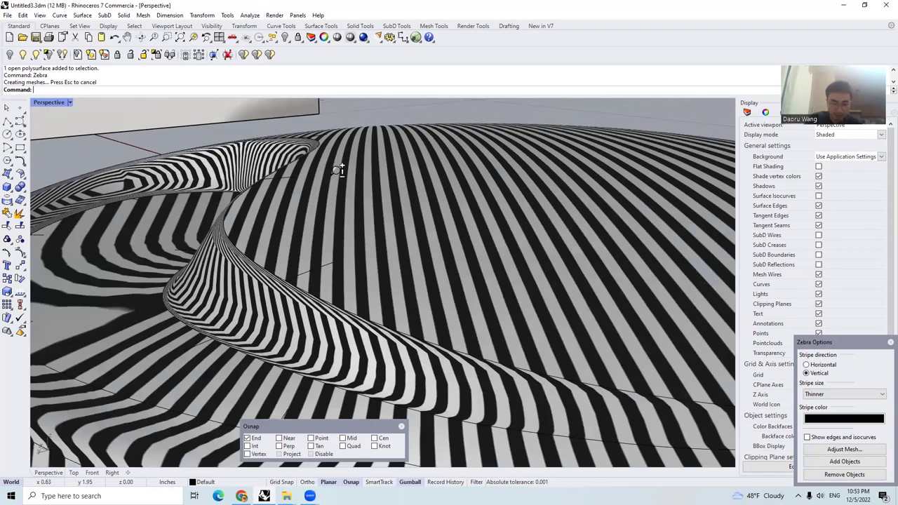
{"action": "scroll", "coordinate": [309, 243], "scroll_direction": "up", "scroll_amount": 4}
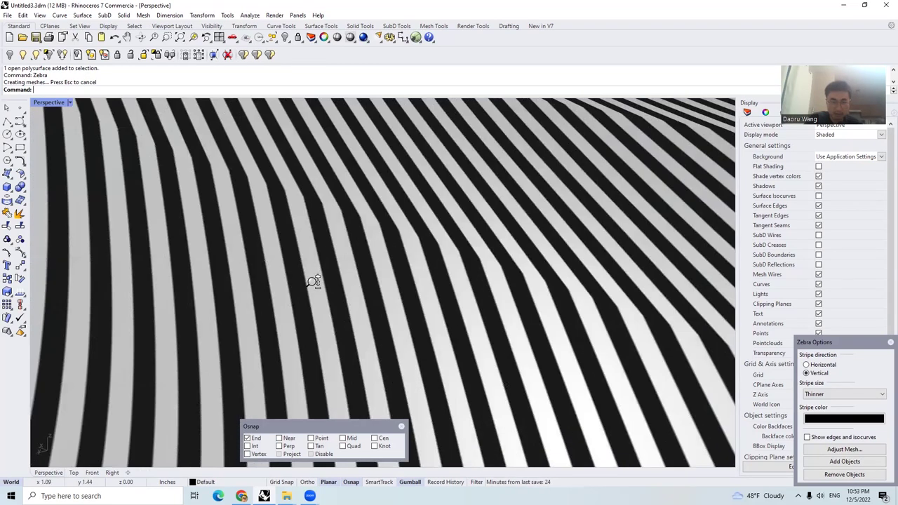
{"action": "scroll", "coordinate": [312, 282], "scroll_direction": "down", "scroll_amount": 4}
{"action": "scroll", "coordinate": [374, 143], "scroll_direction": "up", "scroll_amount": 3}
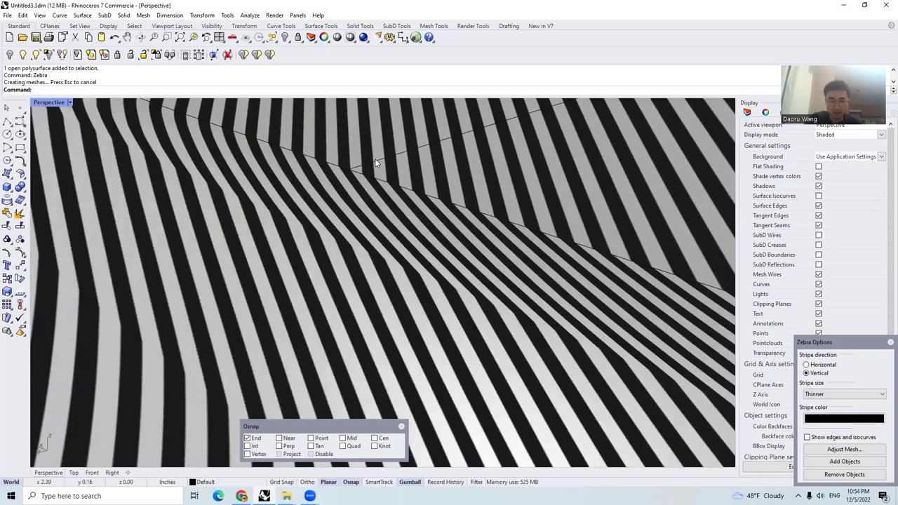
{"action": "scroll", "coordinate": [376, 216], "scroll_direction": "up", "scroll_amount": 3}
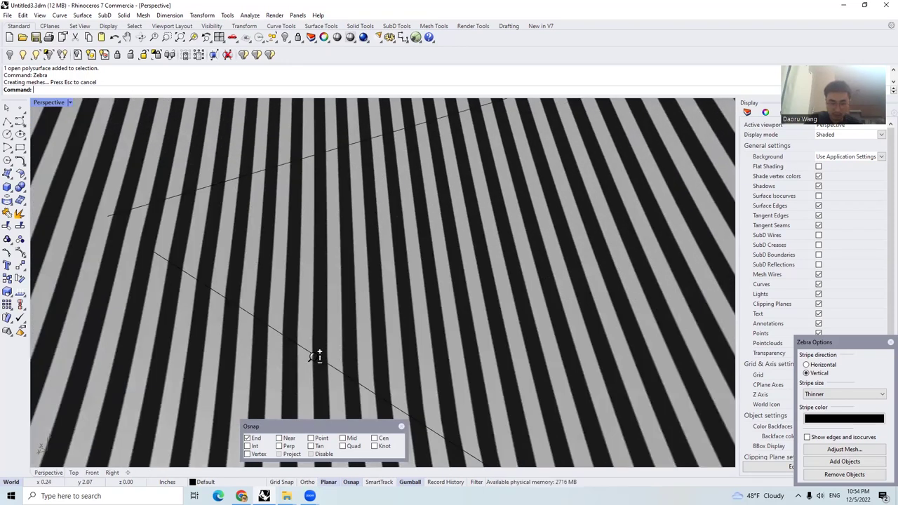
{"action": "scroll", "coordinate": [315, 359], "scroll_direction": "down", "scroll_amount": 4}
{"action": "scroll", "coordinate": [314, 368], "scroll_direction": "up", "scroll_amount": 5}
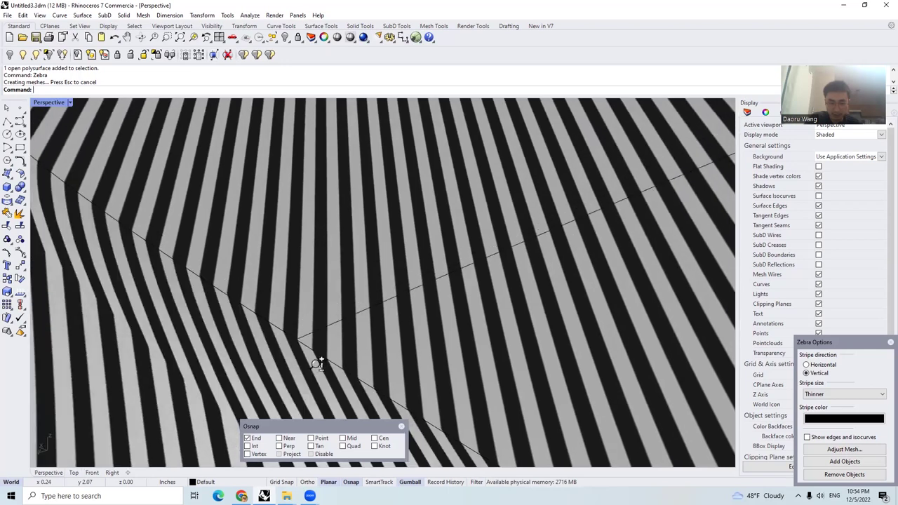
{"action": "scroll", "coordinate": [316, 369], "scroll_direction": "down", "scroll_amount": 2}
{"action": "scroll", "coordinate": [297, 241], "scroll_direction": "down", "scroll_amount": 2}
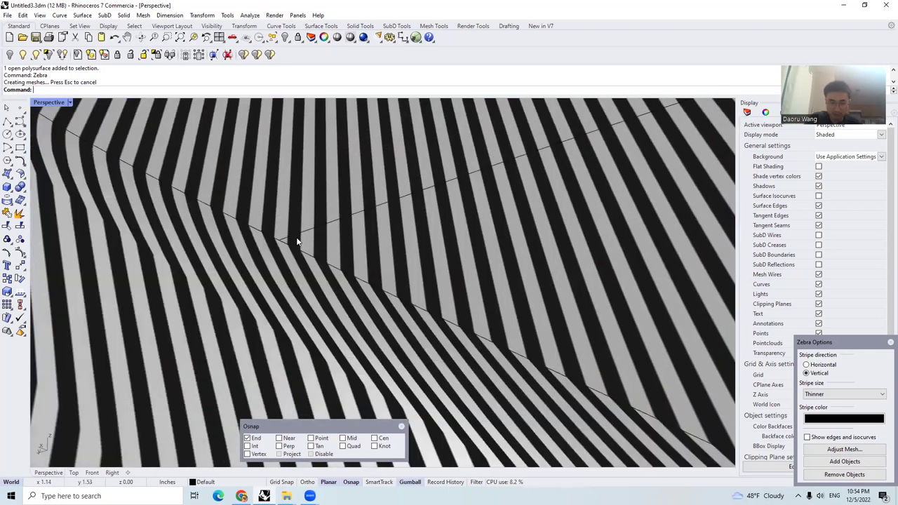
{"action": "scroll", "coordinate": [326, 256], "scroll_direction": "down", "scroll_amount": 4}
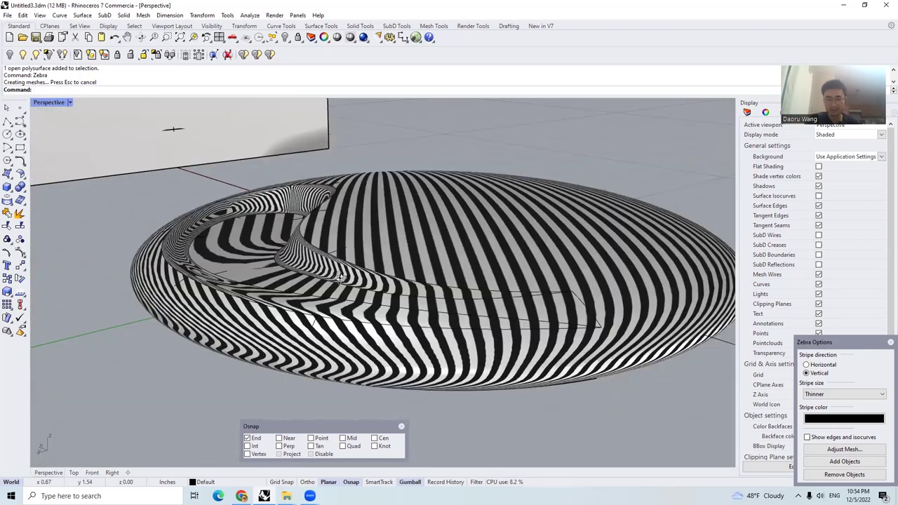
Examine the stripe flow over the whole joined dish and comma recess from several viewing angles
{"action": "scroll", "coordinate": [341, 277], "scroll_direction": "up", "scroll_amount": 1}
{"action": "scroll", "coordinate": [410, 277], "scroll_direction": "down", "scroll_amount": 2}
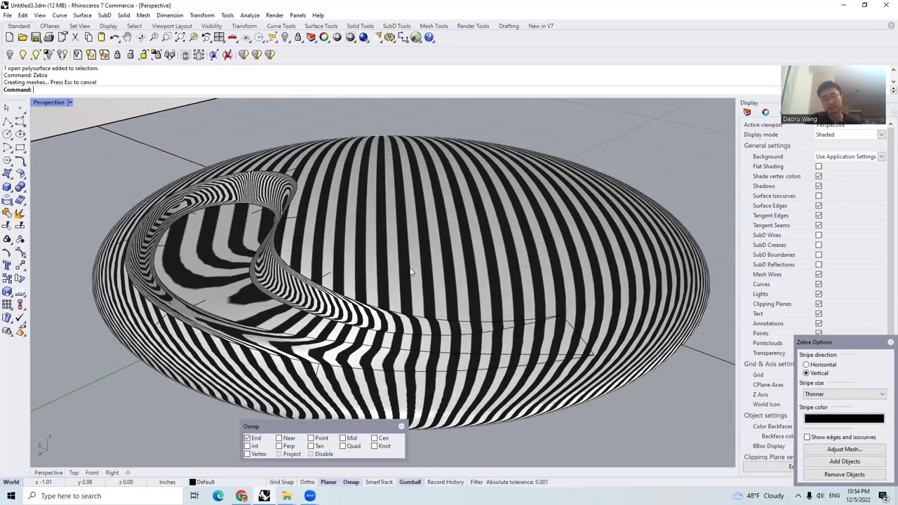
{"action": "scroll", "coordinate": [412, 274], "scroll_direction": "down", "scroll_amount": 1}
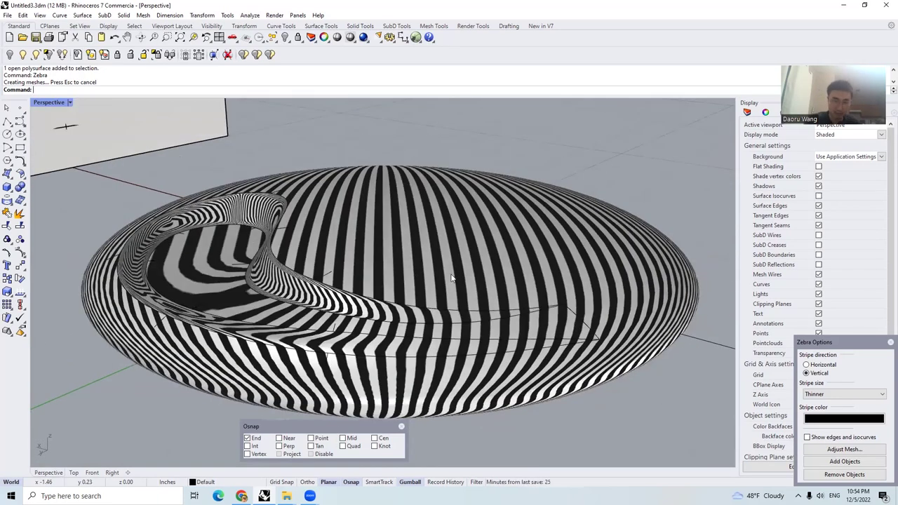
{"action": "scroll", "coordinate": [435, 282], "scroll_direction": "down", "scroll_amount": 2}
{"action": "scroll", "coordinate": [423, 262], "scroll_direction": "up", "scroll_amount": 3}
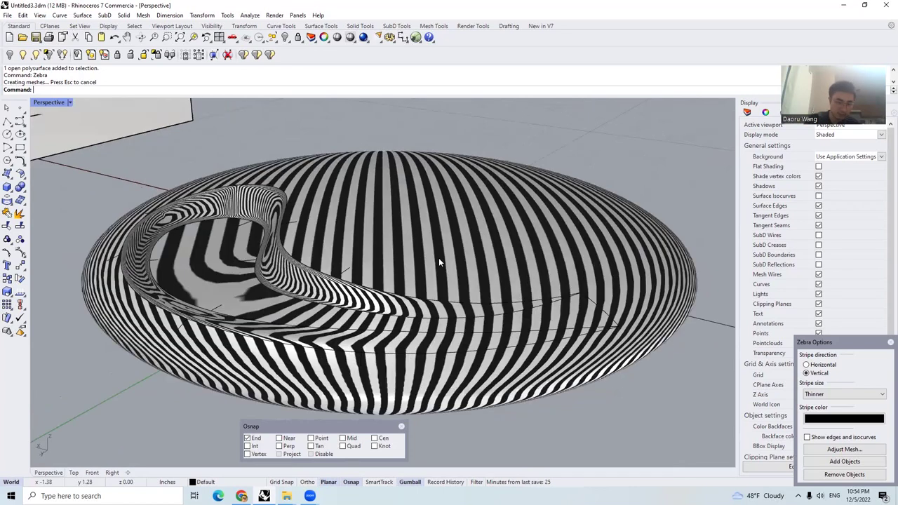
{"action": "right_click_drag", "start_coordinate": [465, 280], "coordinate": [478, 272]}
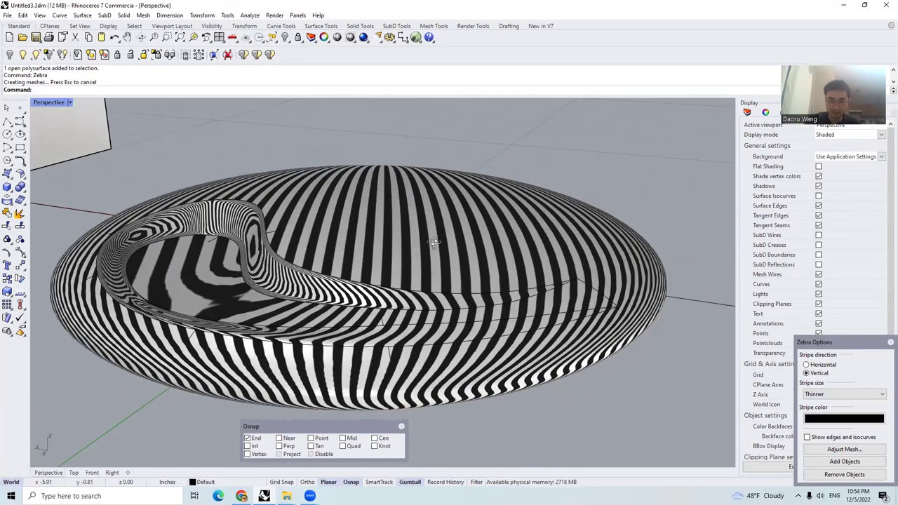
{"action": "right_click_drag", "start_coordinate": [434, 242], "coordinate": [358, 227]}
{"action": "scroll", "coordinate": [138, 151], "scroll_direction": "down", "scroll_amount": 3}
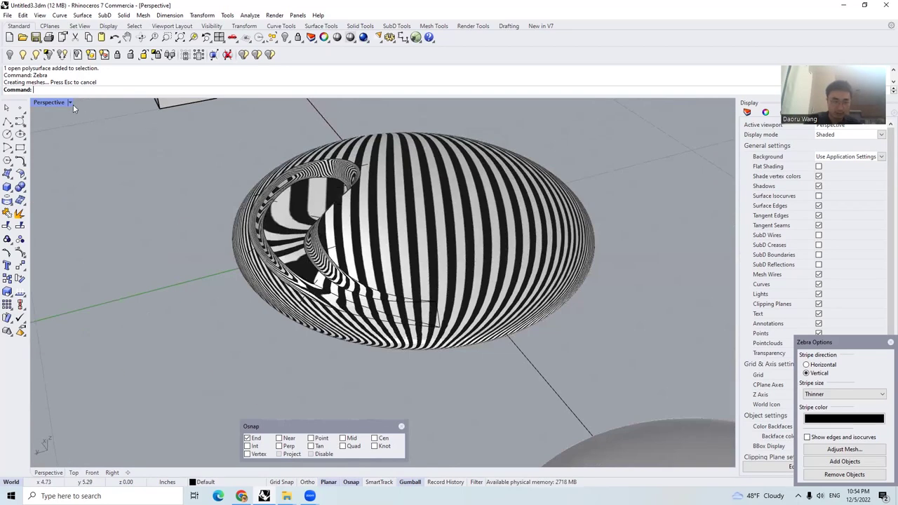
{"action": "left_click", "coordinate": [70, 102]}
{"action": "left_click", "coordinate": [290, 145]}
{"action": "scroll", "coordinate": [270, 171], "scroll_direction": "up", "scroll_amount": 3}
{"action": "scroll", "coordinate": [335, 162], "scroll_direction": "down", "scroll_amount": 5}
{"action": "right_click_drag", "start_coordinate": [335, 161], "coordinate": [386, 406]}
{"action": "scroll", "coordinate": [364, 171], "scroll_direction": "up", "scroll_amount": 4}
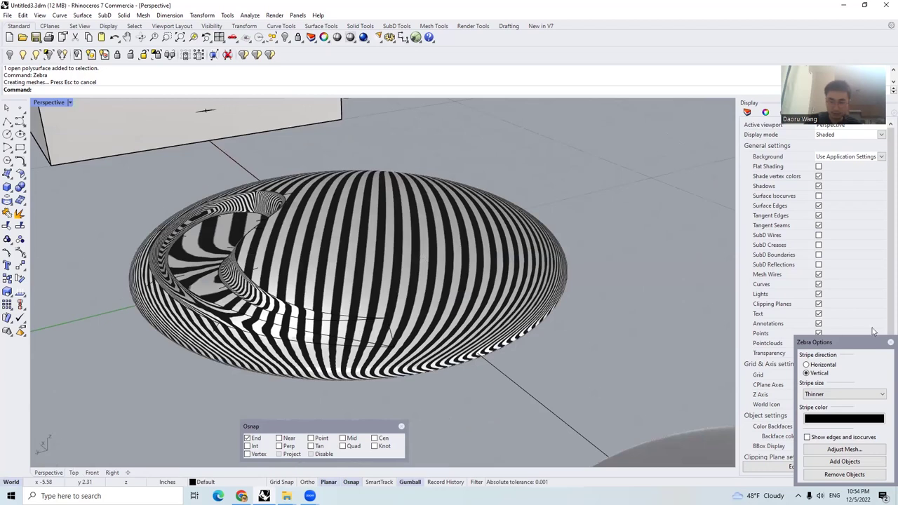
Close the Zebra analysis to return the joined dish to its plain shaded display
{"action": "left_click", "coordinate": [890, 342]}
{"action": "scroll", "coordinate": [403, 272], "scroll_direction": "down", "scroll_amount": 5}
{"action": "right_click_drag", "start_coordinate": [401, 282], "coordinate": [235, 373]}
{"action": "scroll", "coordinate": [404, 303], "scroll_direction": "down", "scroll_amount": 6}
{"action": "scroll", "coordinate": [390, 303], "scroll_direction": "up", "scroll_amount": 2}
{"action": "right_click_drag", "start_coordinate": [390, 303], "coordinate": [282, 301]}
{"action": "scroll", "coordinate": [282, 301], "scroll_direction": "down", "scroll_amount": 2}
Show the hidden reference picture and hide the joined dish polysurface lying over it
{"action": "left_click", "coordinate": [284, 37]}
{"action": "left_click", "coordinate": [345, 276]}
{"action": "middle_click", "coordinate": [369, 271]}
{"action": "left_click", "coordinate": [368, 269]}
{"action": "scroll", "coordinate": [390, 279], "scroll_direction": "up", "scroll_amount": 3}
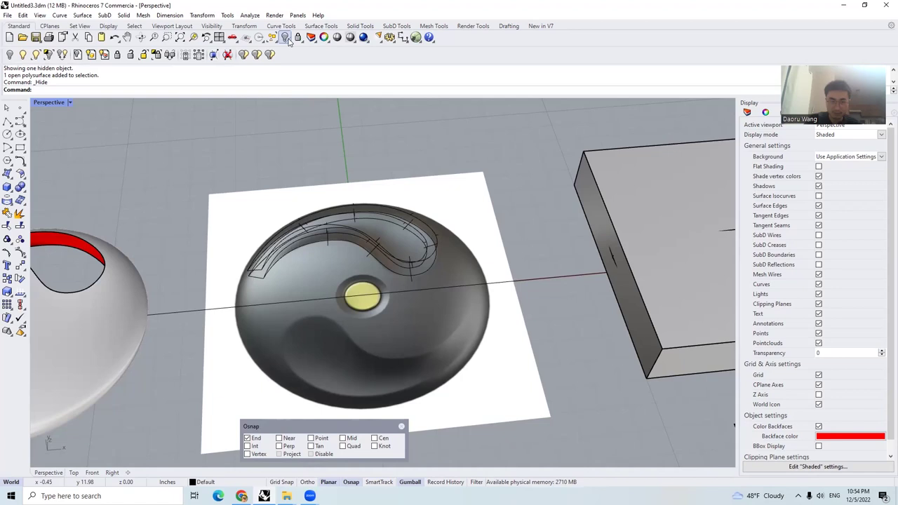
{"action": "scroll", "coordinate": [356, 233], "scroll_direction": "up", "scroll_amount": 3}
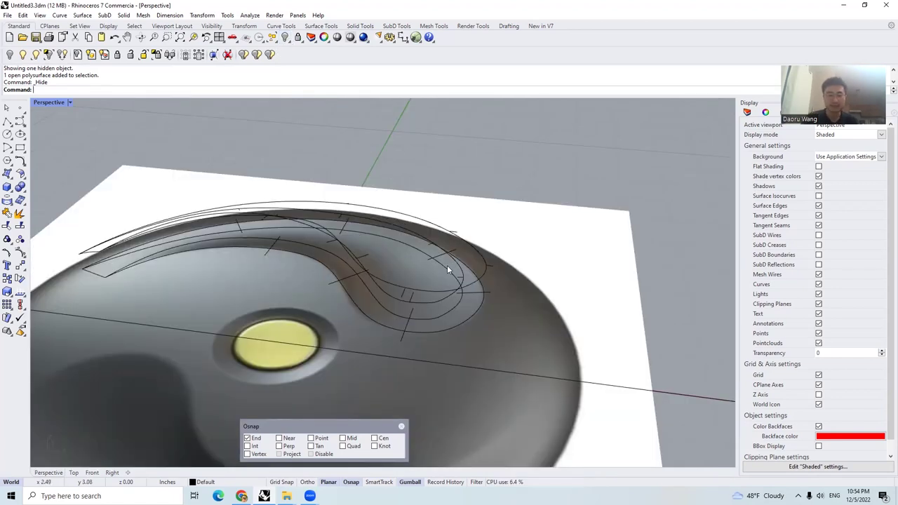
{"action": "scroll", "coordinate": [441, 295], "scroll_direction": "down", "scroll_amount": 5}
Move the reference picture out from under the comma curves to open ground in front of them and deselect it
{"action": "left_click", "coordinate": [484, 277]}
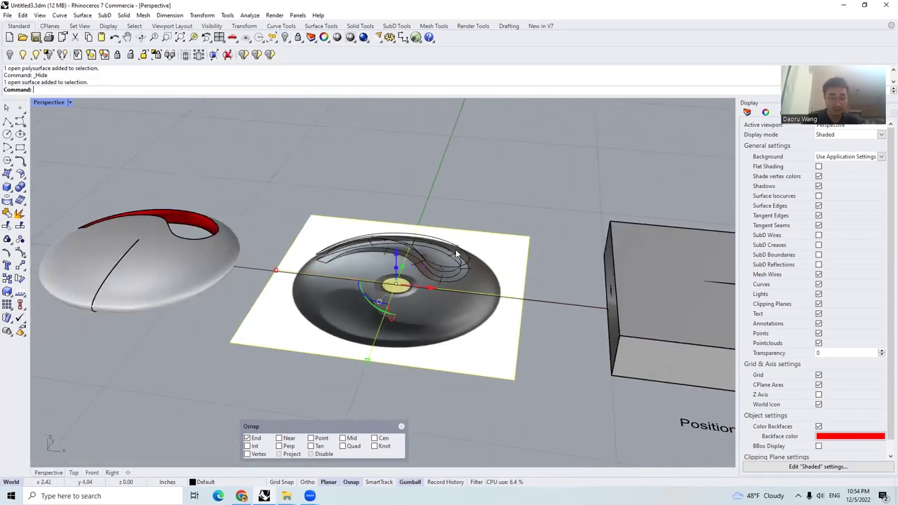
{"action": "scroll", "coordinate": [455, 253], "scroll_direction": "down", "scroll_amount": 5}
{"action": "right_click_drag", "start_coordinate": [455, 257], "coordinate": [448, 252]}
{"action": "left_click_drag", "start_coordinate": [441, 251], "coordinate": [361, 342]}
{"action": "scroll", "coordinate": [358, 343], "scroll_direction": "up", "scroll_amount": 3}
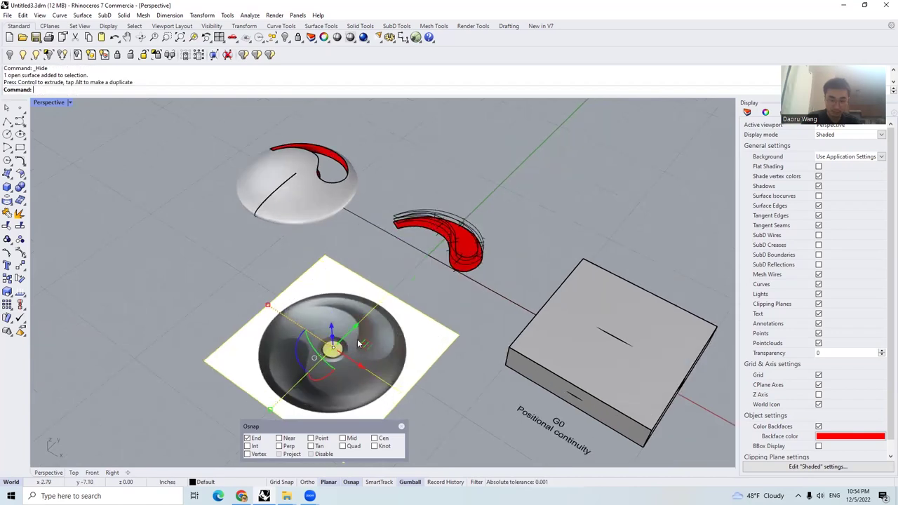
{"action": "key", "text": "Escape"}
Examine how the comma recess fades into the dish in the reference picture and compare it with the modelled comma
{"action": "scroll", "coordinate": [357, 344], "scroll_direction": "up", "scroll_amount": 4}
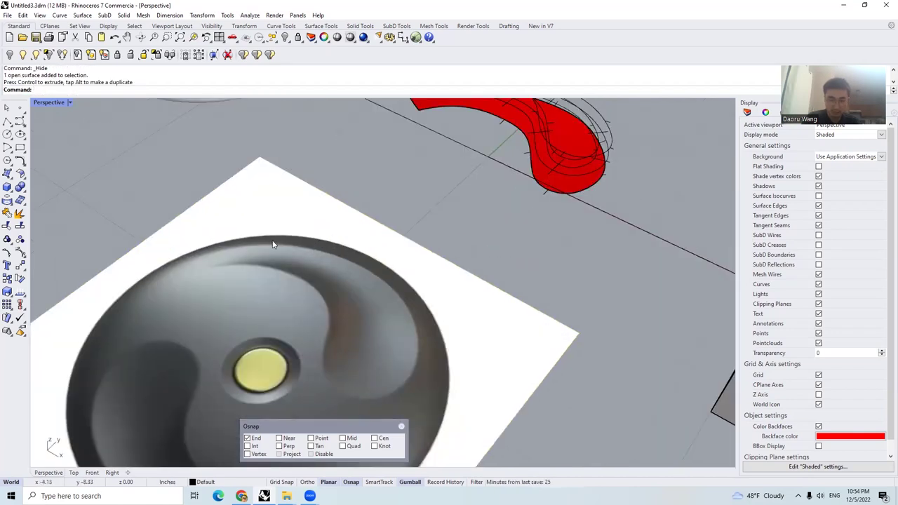
{"action": "type", "text": "Sw"}
{"action": "key", "text": "Escape"}
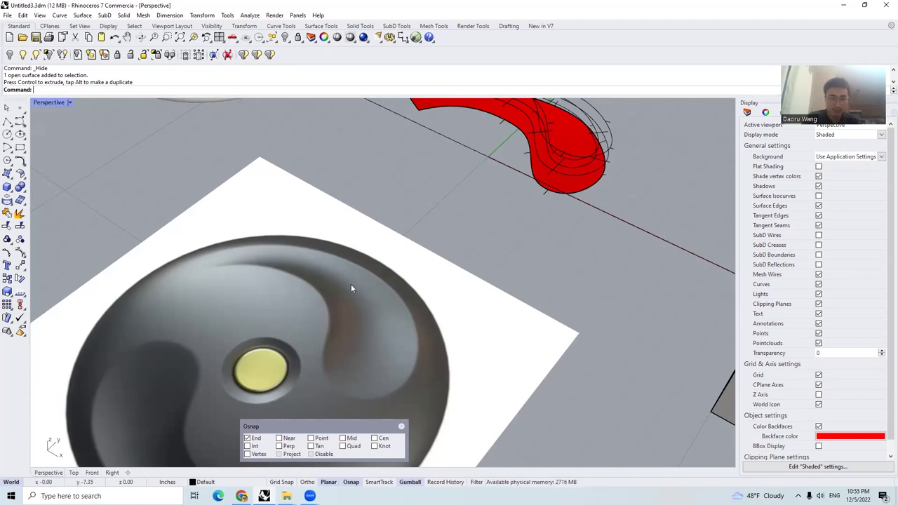
{"action": "scroll", "coordinate": [357, 277], "scroll_direction": "down", "scroll_amount": 3}
{"action": "scroll", "coordinate": [376, 302], "scroll_direction": "up", "scroll_amount": 4}
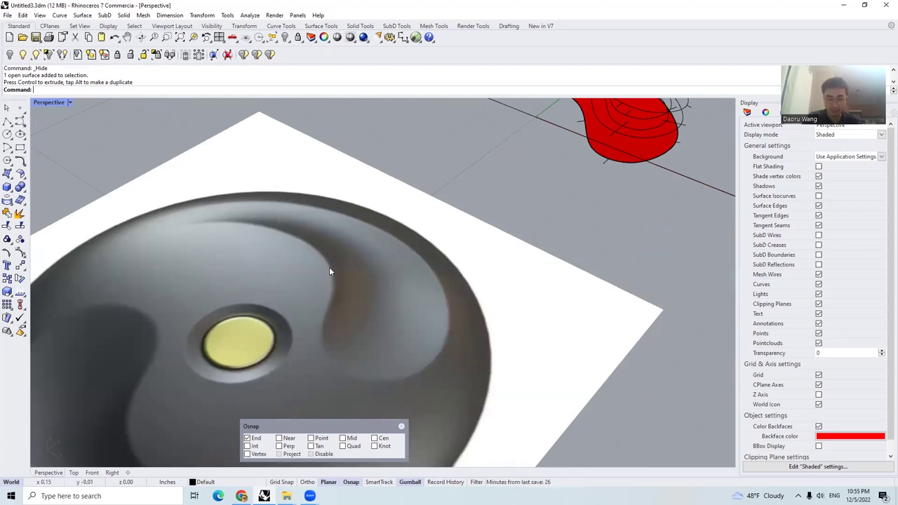
{"action": "scroll", "coordinate": [383, 279], "scroll_direction": "down", "scroll_amount": 3}
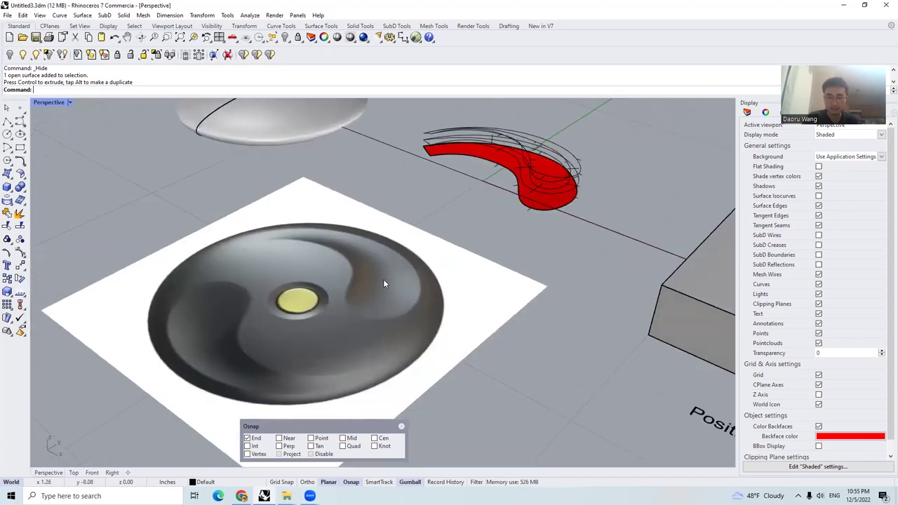
{"action": "scroll", "coordinate": [382, 279], "scroll_direction": "up", "scroll_amount": 3}
{"action": "scroll", "coordinate": [386, 301], "scroll_direction": "down", "scroll_amount": 3}
{"action": "scroll", "coordinate": [386, 300], "scroll_direction": "up", "scroll_amount": 2}
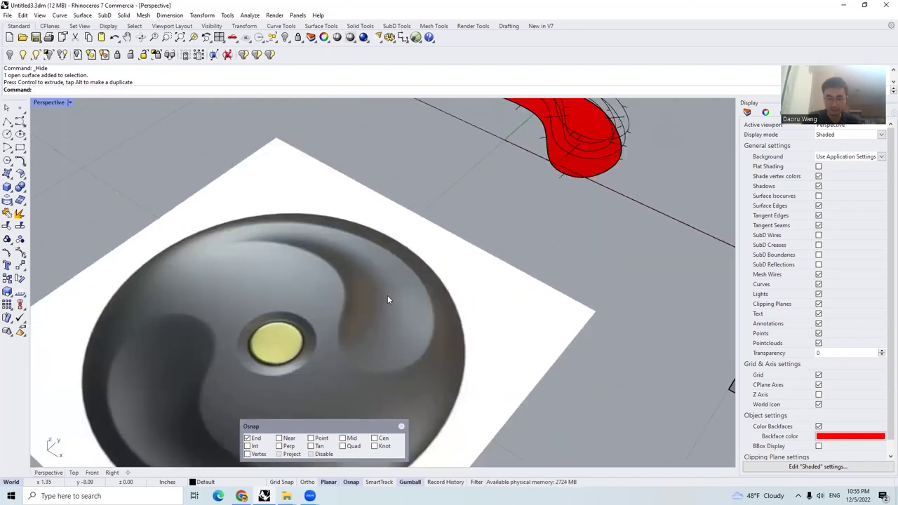
{"action": "scroll", "coordinate": [390, 292], "scroll_direction": "up", "scroll_amount": 2}
{"action": "scroll", "coordinate": [389, 294], "scroll_direction": "down", "scroll_amount": 4}
{"action": "scroll", "coordinate": [531, 205], "scroll_direction": "up", "scroll_amount": 2}
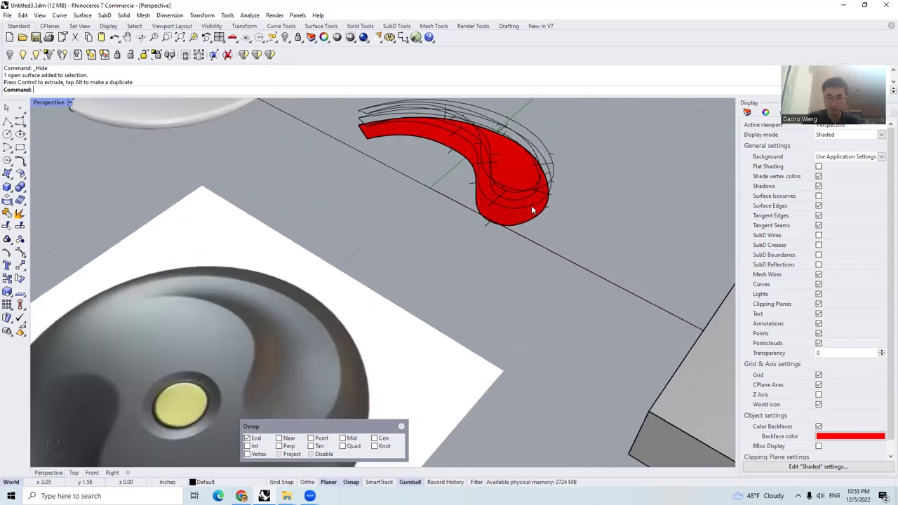
Undo the reference picture's move and show the hidden dish polysurface again
{"action": "key", "text": "ctrl+z"}
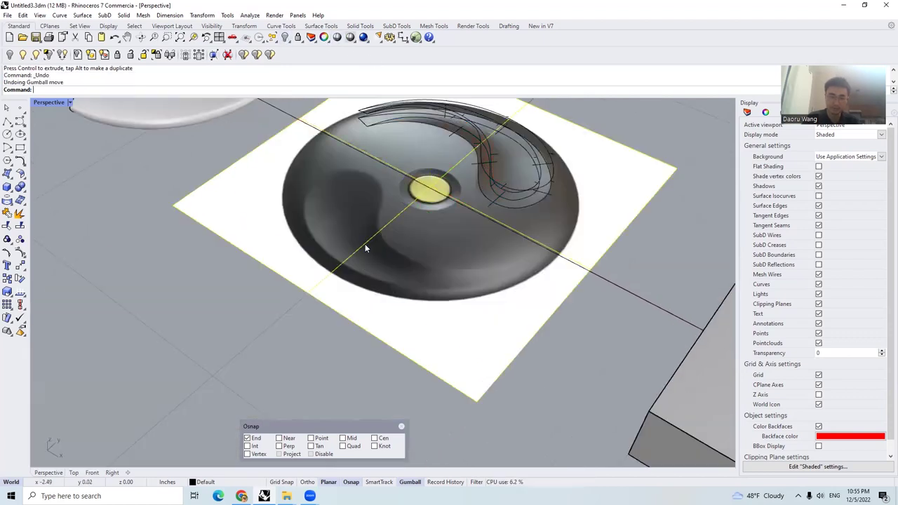
{"action": "left_click", "coordinate": [285, 38]}
{"action": "scroll", "coordinate": [294, 265], "scroll_direction": "up", "scroll_amount": 5}
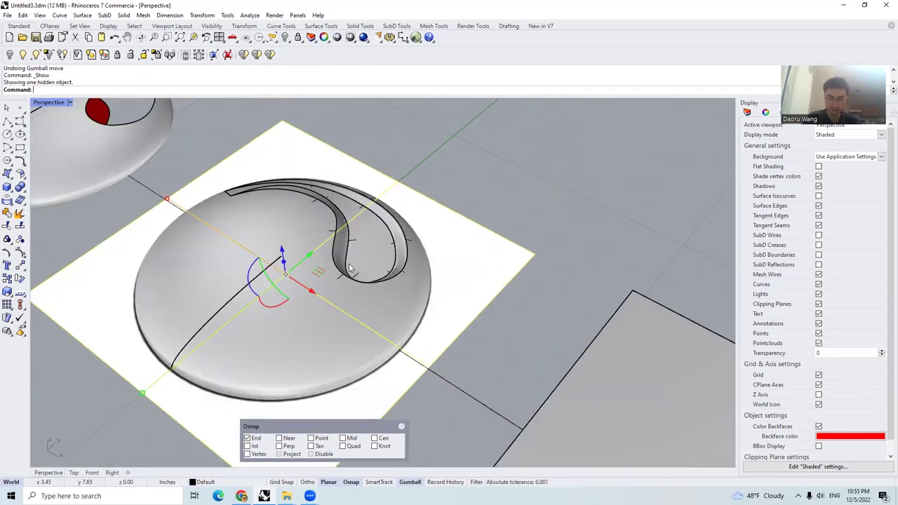
{"action": "scroll", "coordinate": [294, 266], "scroll_direction": "up", "scroll_amount": 2}
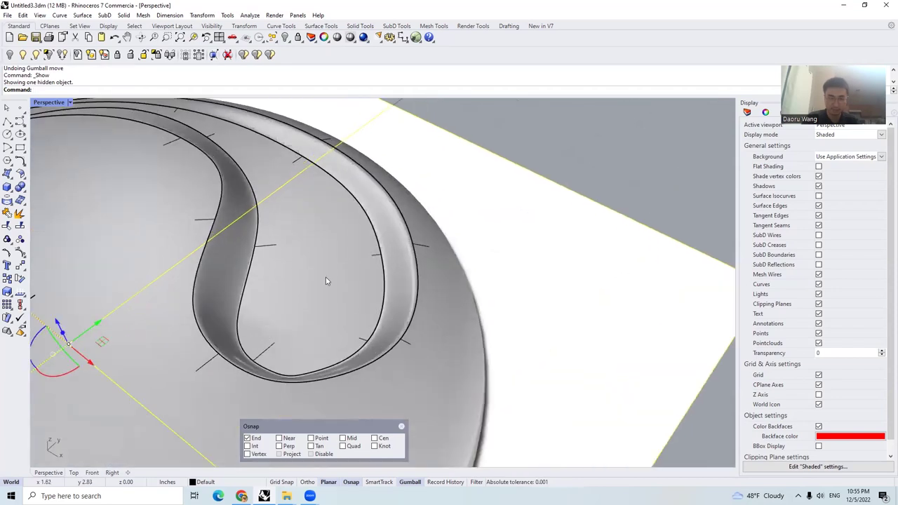
{"action": "left_click", "coordinate": [370, 282]}
{"action": "key", "text": "Escape"}
Inspect the blend's isocurves around the comma's rounded head in the Top view against the reference picture
{"action": "right_click_drag", "start_coordinate": [324, 234], "coordinate": [414, 272]}
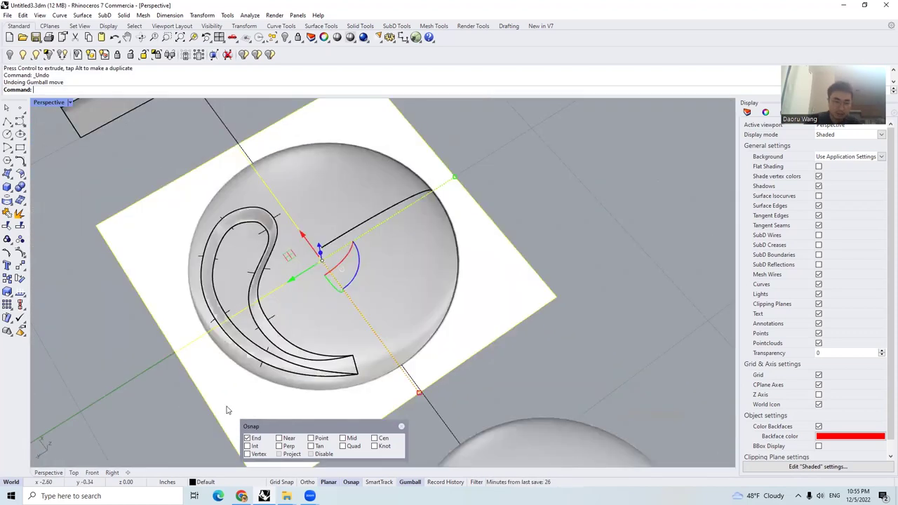
{"action": "right_click_drag", "start_coordinate": [226, 411], "coordinate": [242, 333]}
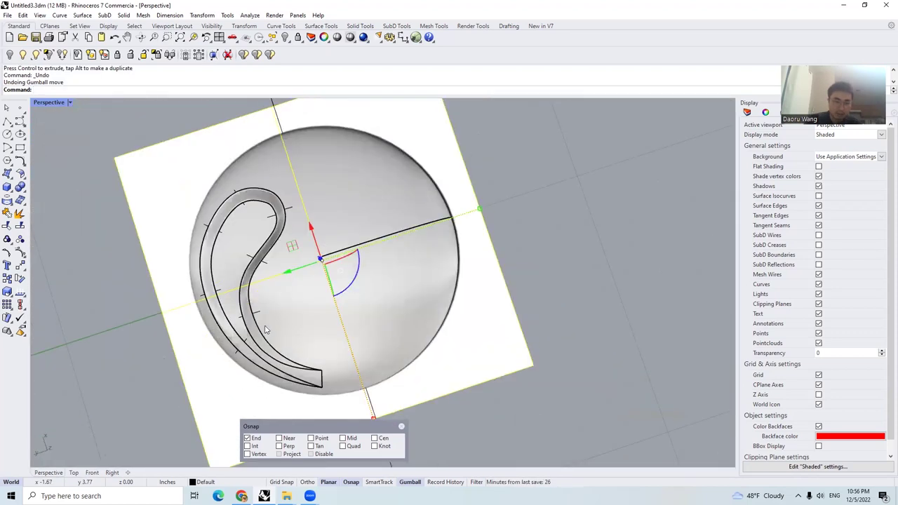
{"action": "key", "text": "ctrl+F1"}
{"action": "scroll", "coordinate": [380, 306], "scroll_direction": "down", "scroll_amount": 5}
{"action": "scroll", "coordinate": [421, 292], "scroll_direction": "up", "scroll_amount": 5}
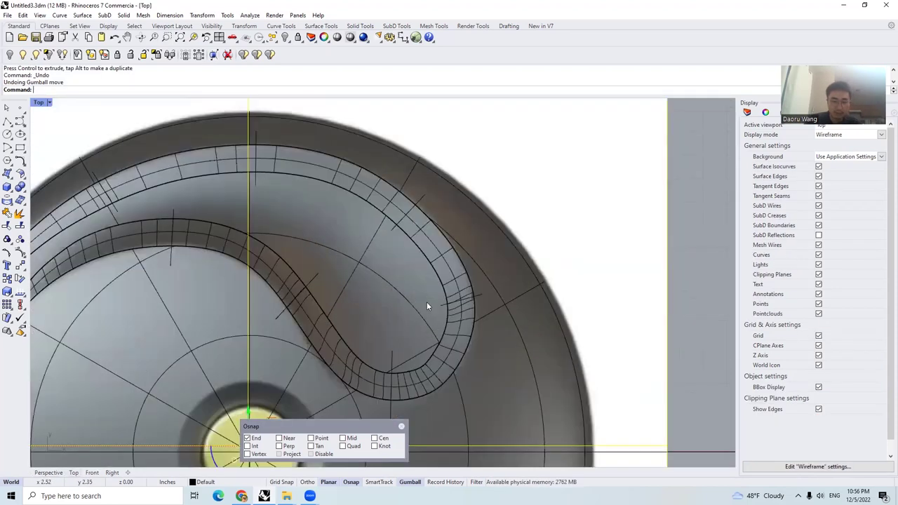
{"action": "scroll", "coordinate": [454, 335], "scroll_direction": "down", "scroll_amount": 2}
{"action": "scroll", "coordinate": [424, 345], "scroll_direction": "up", "scroll_amount": 4}
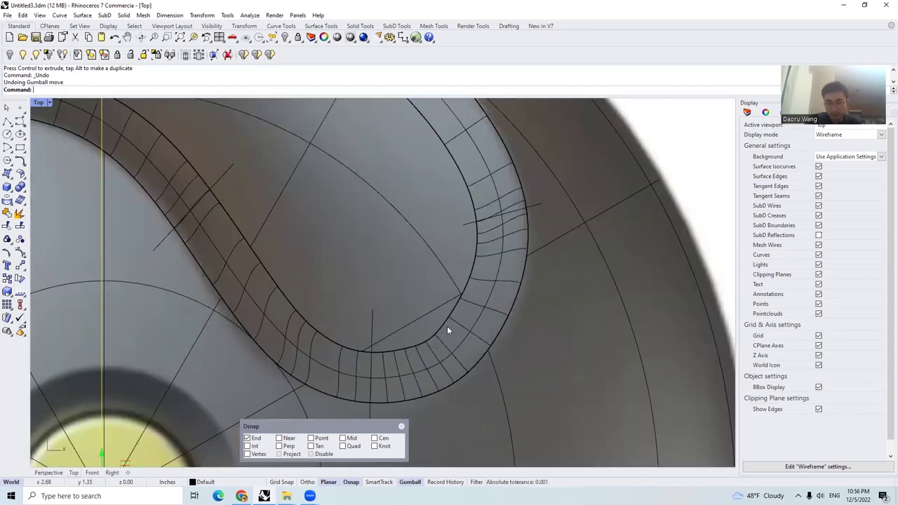
{"action": "scroll", "coordinate": [463, 300], "scroll_direction": "down", "scroll_amount": 4}
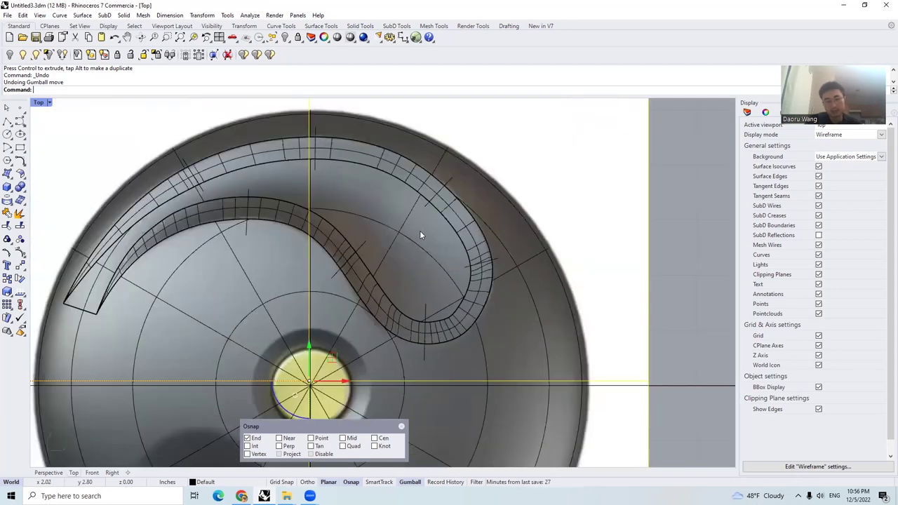
{"action": "scroll", "coordinate": [459, 315], "scroll_direction": "up", "scroll_amount": 5}
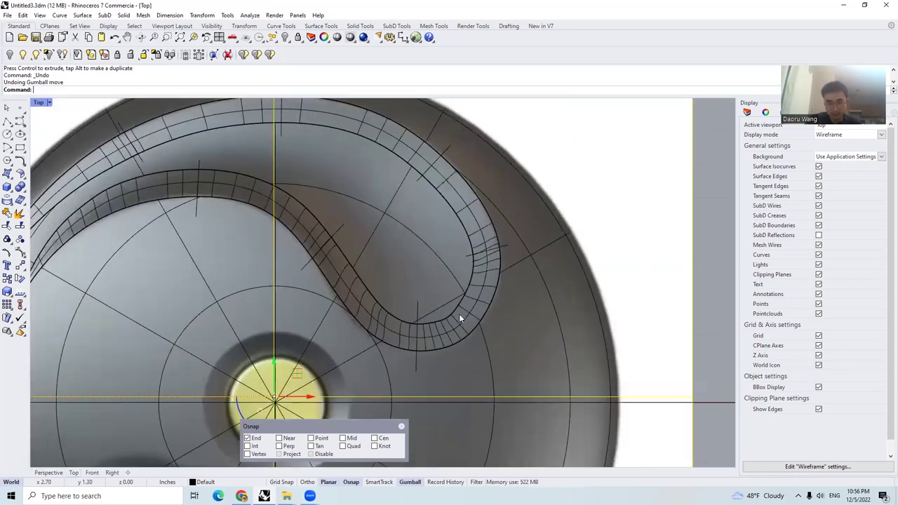
{"action": "scroll", "coordinate": [434, 319], "scroll_direction": "up", "scroll_amount": 5}
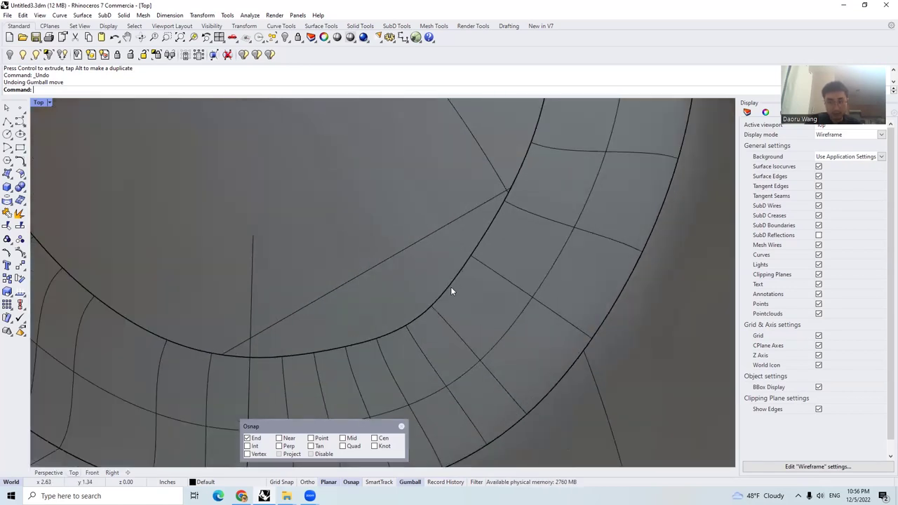
{"action": "scroll", "coordinate": [451, 286], "scroll_direction": "down", "scroll_amount": 5}
{"action": "scroll", "coordinate": [461, 295], "scroll_direction": "down", "scroll_amount": 3}
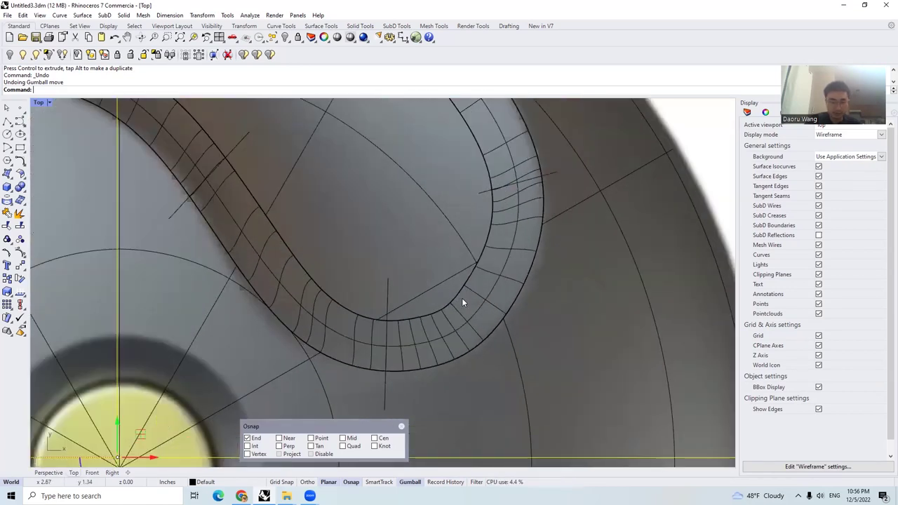
Compare the whole comma outline and its blend with the reference picture in the Top view, and deselect the picture
{"action": "scroll", "coordinate": [467, 302], "scroll_direction": "up", "scroll_amount": 5}
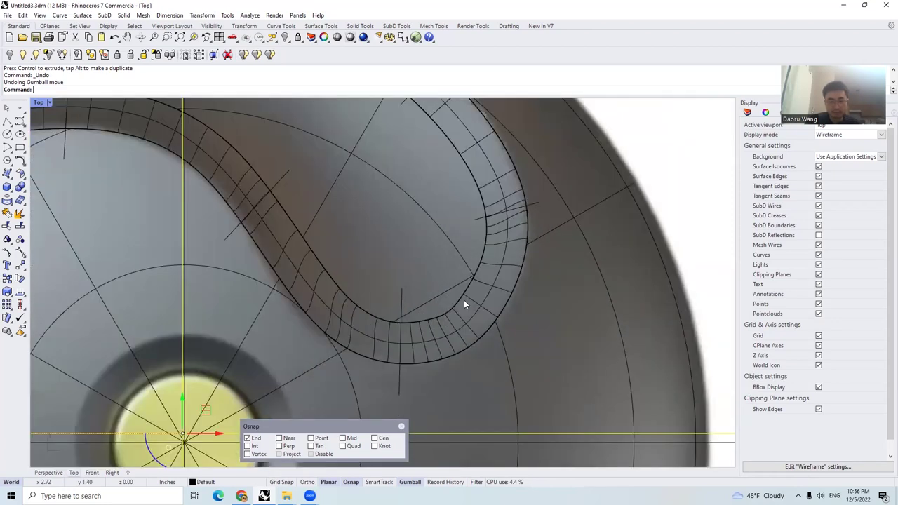
{"action": "scroll", "coordinate": [449, 317], "scroll_direction": "down", "scroll_amount": 2}
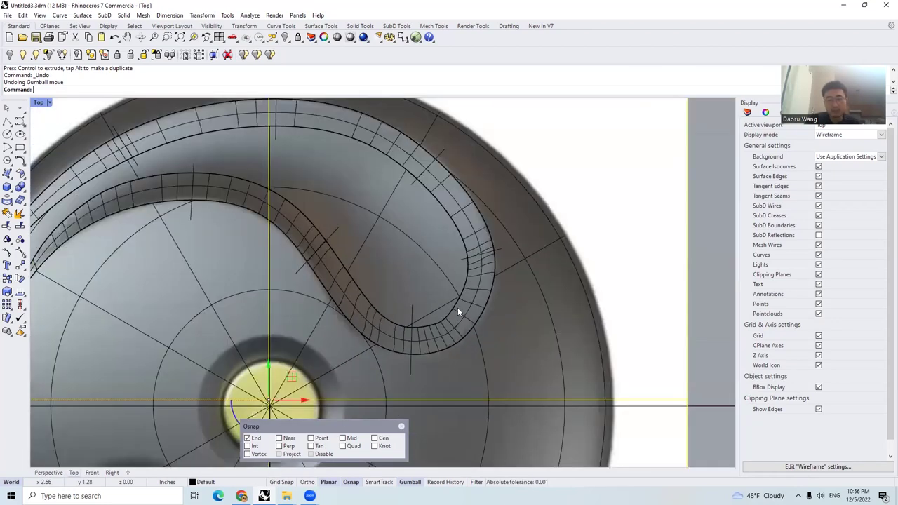
{"action": "scroll", "coordinate": [453, 308], "scroll_direction": "up", "scroll_amount": 3}
{"action": "scroll", "coordinate": [444, 313], "scroll_direction": "down", "scroll_amount": 6}
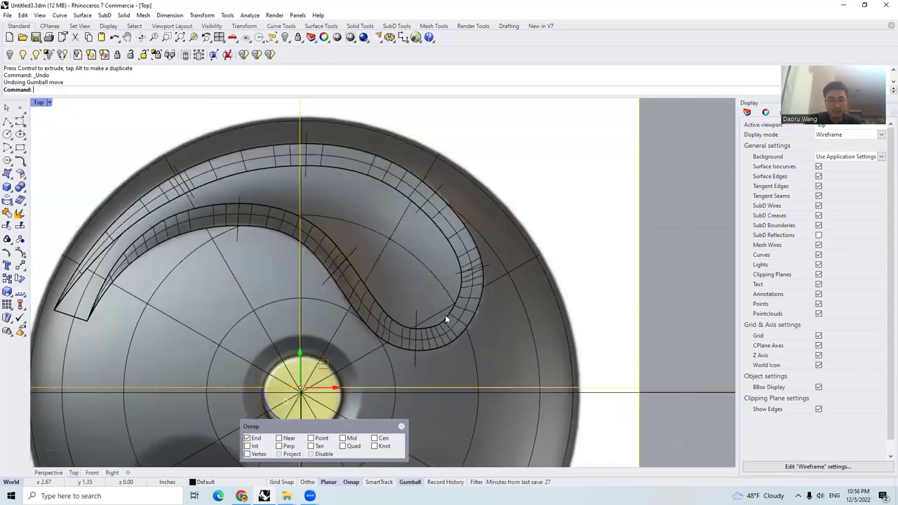
{"action": "scroll", "coordinate": [435, 245], "scroll_direction": "up", "scroll_amount": 2}
{"action": "key", "text": "Escape"}
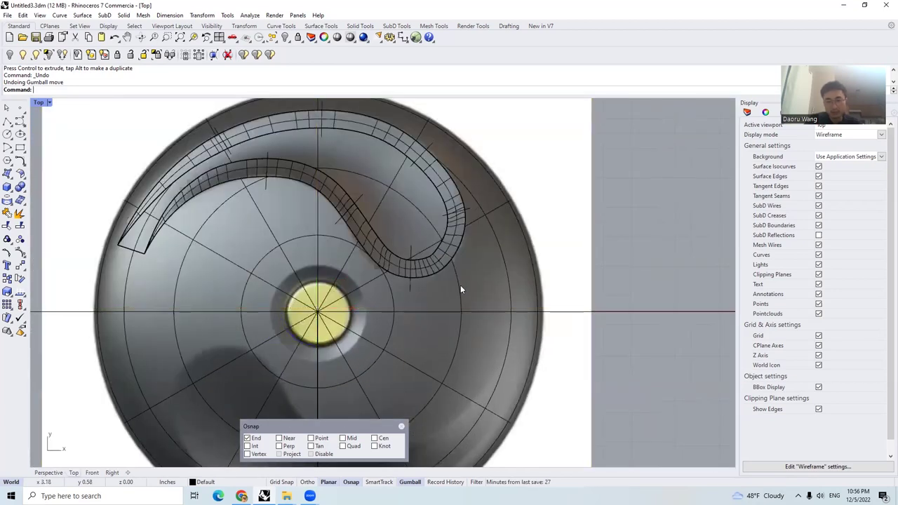
{"action": "scroll", "coordinate": [464, 285], "scroll_direction": "down", "scroll_amount": 4}
{"action": "scroll", "coordinate": [483, 329], "scroll_direction": "up", "scroll_amount": 4}
Hide the reference picture surface that lies beneath the dish
{"action": "left_click", "coordinate": [489, 320]}
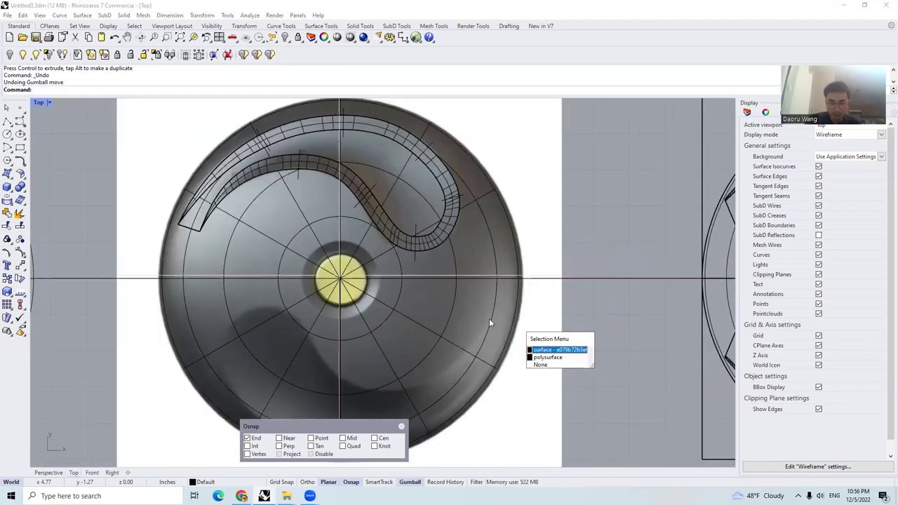
{"action": "left_click", "coordinate": [540, 349]}
{"action": "middle_click", "coordinate": [542, 346]}
{"action": "left_click", "coordinate": [517, 341]}
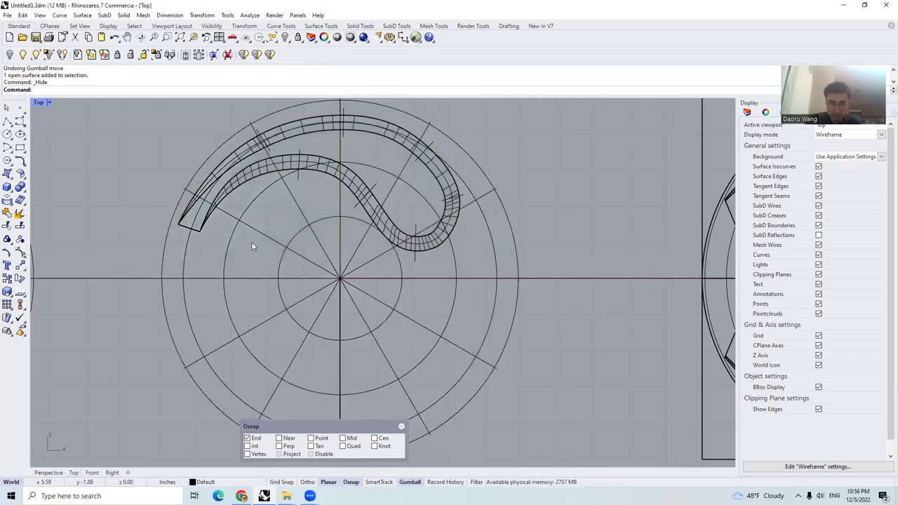
Draw a horizontal line along the X axis from the origin (0) to beyond the dish's outer edge in the Top view
{"action": "left_click", "coordinate": [8, 122]}
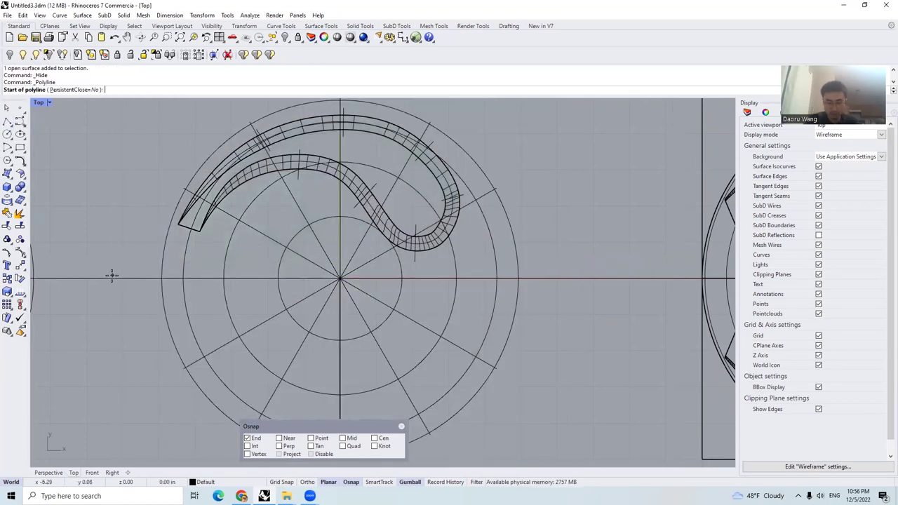
{"action": "type", "text": "0"}
{"action": "key", "text": "Return"}
{"action": "left_click", "coordinate": [571, 255]}
{"action": "key", "text": "Return"}
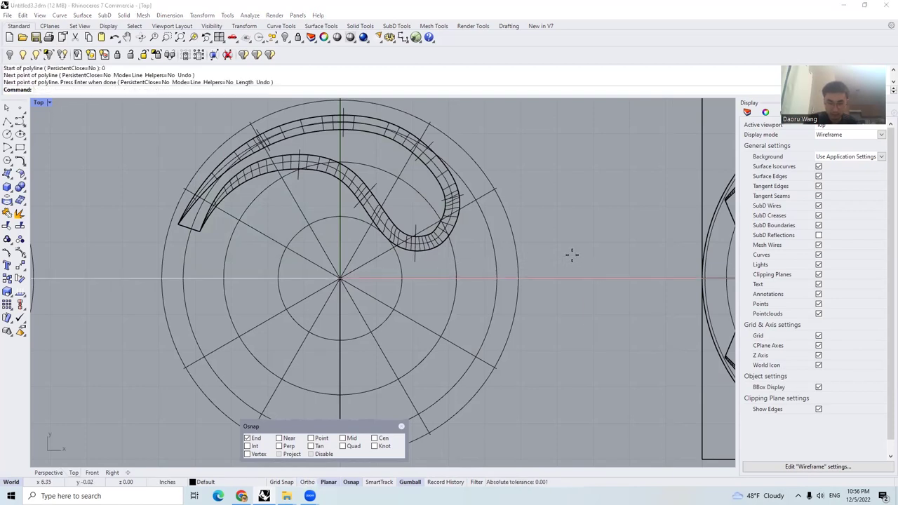
Scale the horizontal line along its length so that it crosses the whole dish and extends beyond both edges
{"action": "left_click", "coordinate": [572, 279]}
{"action": "left_click", "coordinate": [601, 313]}
{"action": "scroll", "coordinate": [456, 280], "scroll_direction": "down", "scroll_amount": 8}
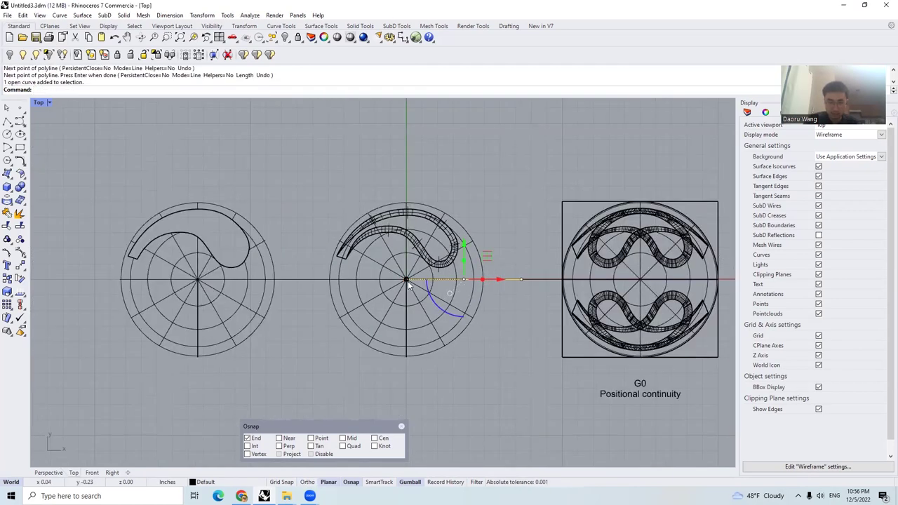
{"action": "scroll", "coordinate": [301, 285], "scroll_direction": "up", "scroll_amount": 5}
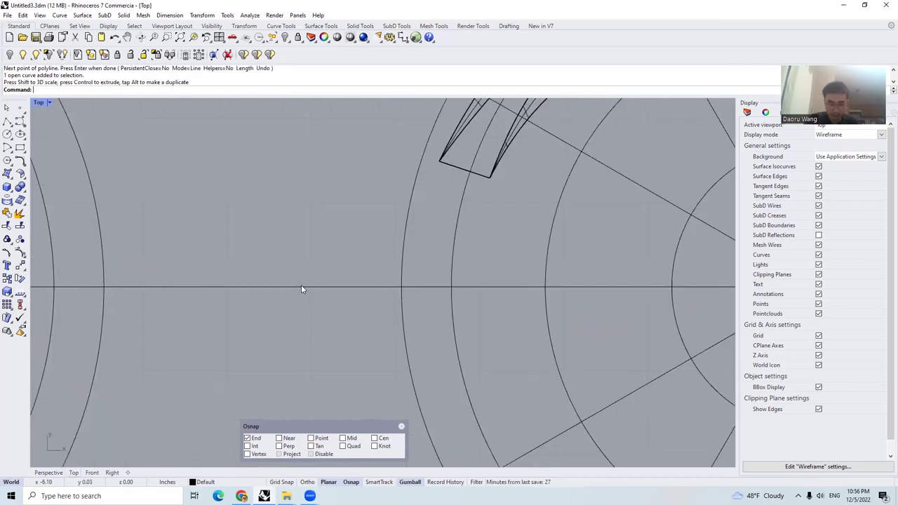
{"action": "scroll", "coordinate": [305, 286], "scroll_direction": "down", "scroll_amount": 5}
Split the dish polysurface with the horizontal line in the Top view, separating the comma half from the plain half
{"action": "type", "text": "split"}
{"action": "key", "text": "Return"}
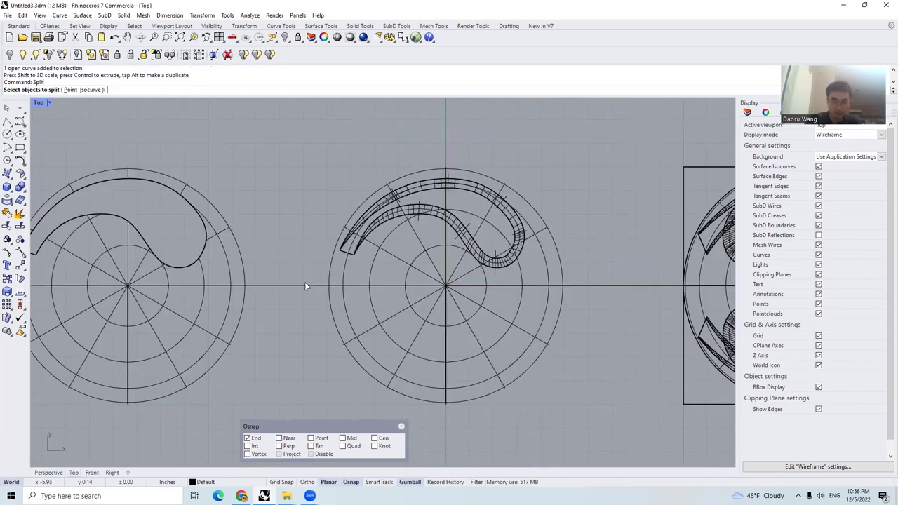
{"action": "left_click", "coordinate": [447, 259]}
{"action": "key", "text": "Return"}
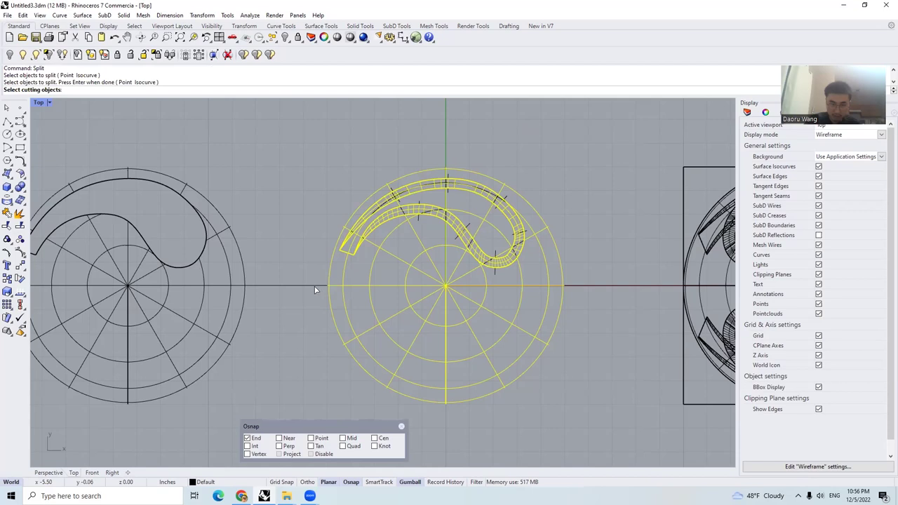
{"action": "left_click", "coordinate": [315, 287]}
{"action": "left_click", "coordinate": [347, 312]}
{"action": "key", "text": "Return"}
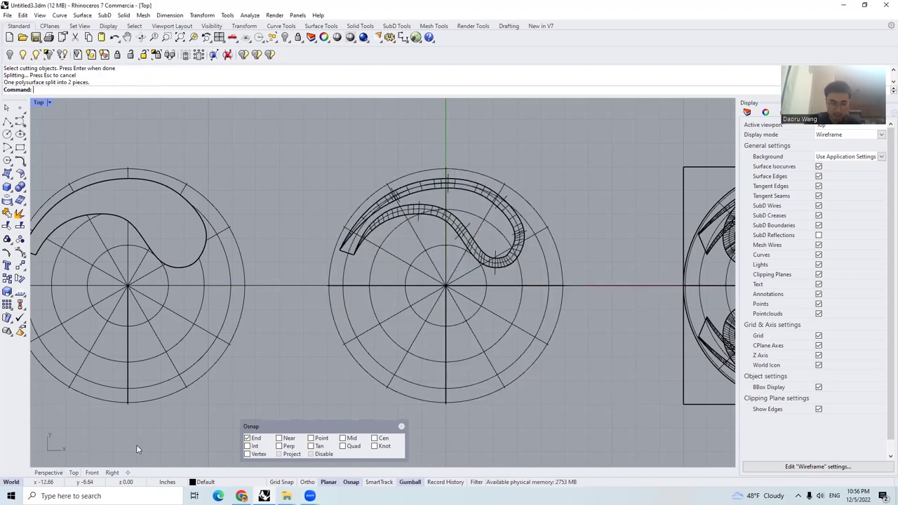
Split both dish halves into upper and lower pieces with the same horizontal line in the Front view
{"action": "left_click", "coordinate": [91, 472]}
{"action": "type", "text": "S"}
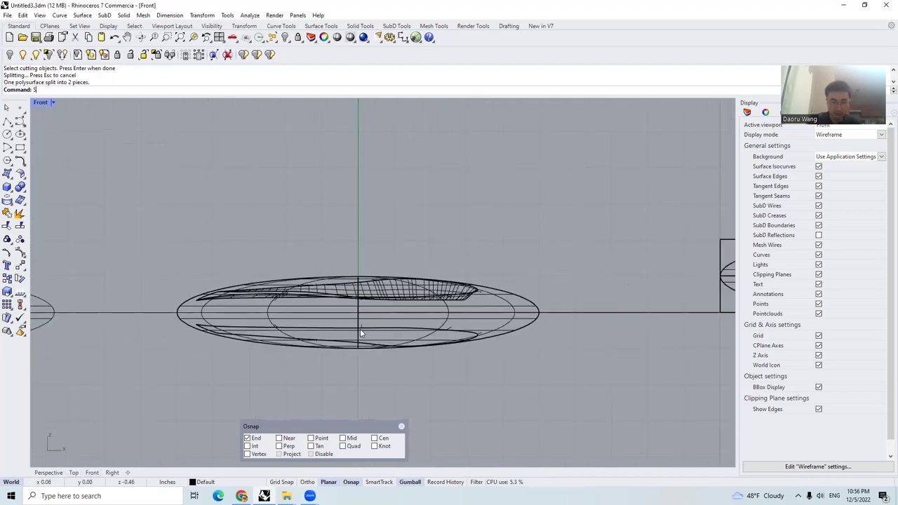
{"action": "type", "text": "plit"}
{"action": "key", "text": "Return"}
{"action": "left_click_drag", "start_coordinate": [527, 354], "coordinate": [428, 328]}
{"action": "key", "text": "Return"}
{"action": "left_click", "coordinate": [158, 313]}
{"action": "left_click", "coordinate": [199, 343]}
{"action": "key", "text": "Return"}
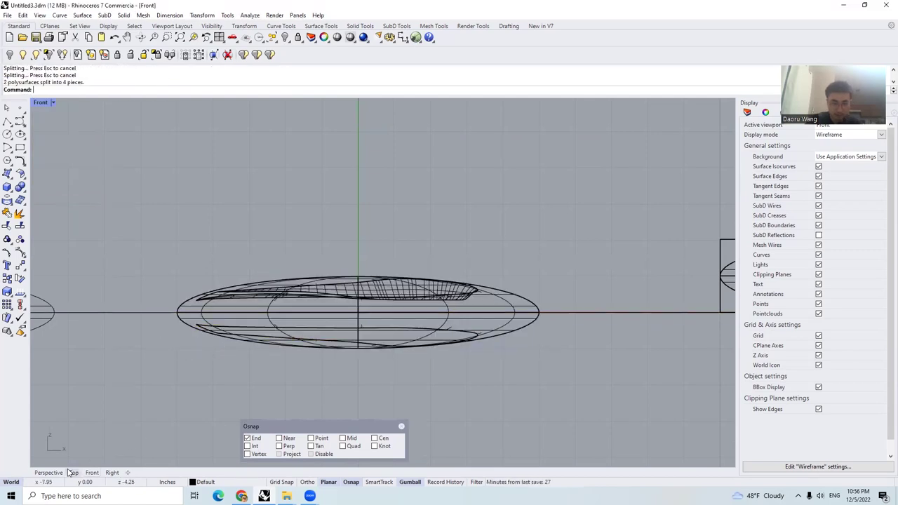
Delete the lower dish pieces and the plain upper half, keeping only the upper half that carries the comma recess
{"action": "left_click_drag", "start_coordinate": [420, 342], "coordinate": [411, 324]}
{"action": "key", "text": "Delete"}
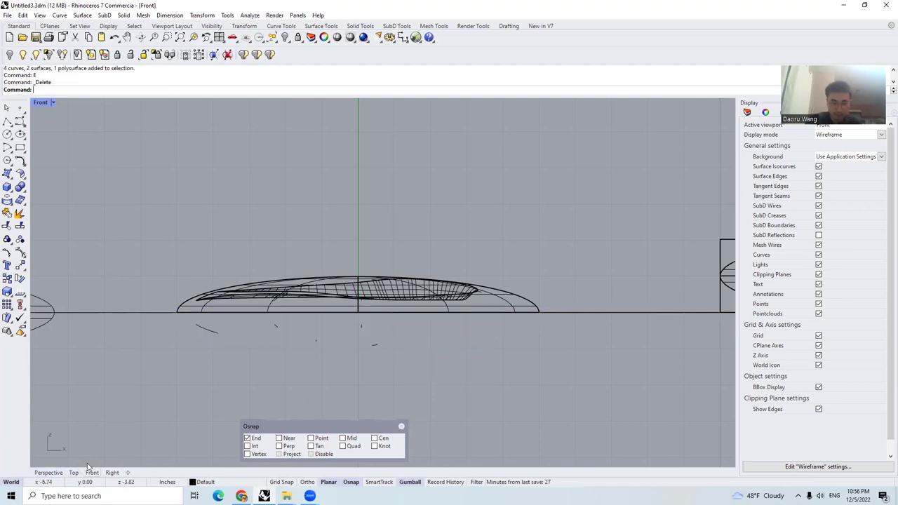
{"action": "left_click", "coordinate": [48, 473]}
{"action": "right_click_drag", "start_coordinate": [362, 329], "coordinate": [370, 316]}
{"action": "scroll", "coordinate": [370, 315], "scroll_direction": "up", "scroll_amount": 4}
{"action": "left_click", "coordinate": [358, 282]}
{"action": "type", "text": "e"}
{"action": "key", "text": "space"}
Isolate the remaining half dish with the comma by hiding all other objects in the Perspective view
{"action": "mouse_move", "coordinate": [357, 282]}
{"action": "right_mouse_down"}
{"action": "mouse_move", "coordinate": [292, 333]}
{"action": "mouse_move", "coordinate": [297, 281]}
{"action": "right_mouse_up"}
{"action": "left_click", "coordinate": [292, 335]}
{"action": "right_click_drag", "start_coordinate": [318, 223], "coordinate": [303, 114]}
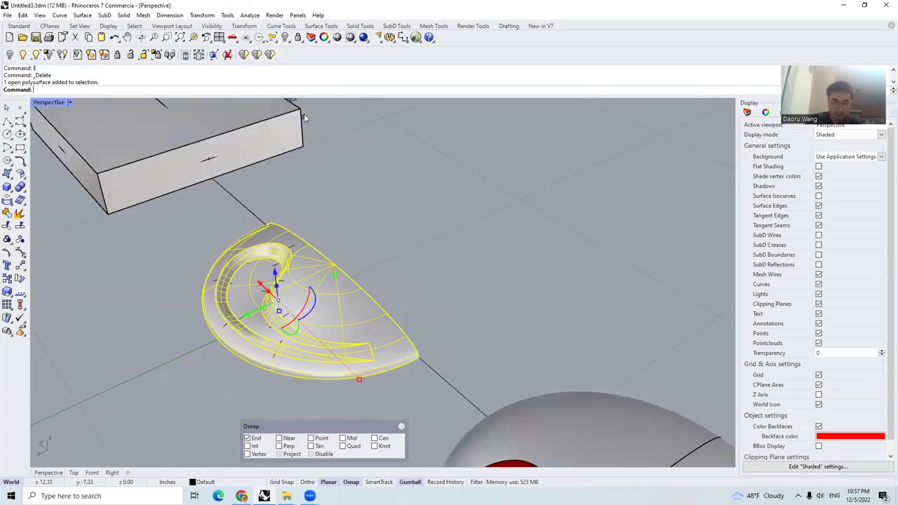
{"action": "left_click", "coordinate": [287, 40]}
{"action": "left_click", "coordinate": [325, 56]}
Duplicate the comma half with a half-turn rotation and place the copy against the original to complete the upper shell
{"action": "left_click", "coordinate": [335, 307]}
{"action": "key", "text": "Escape"}
{"action": "left_click", "coordinate": [340, 306]}
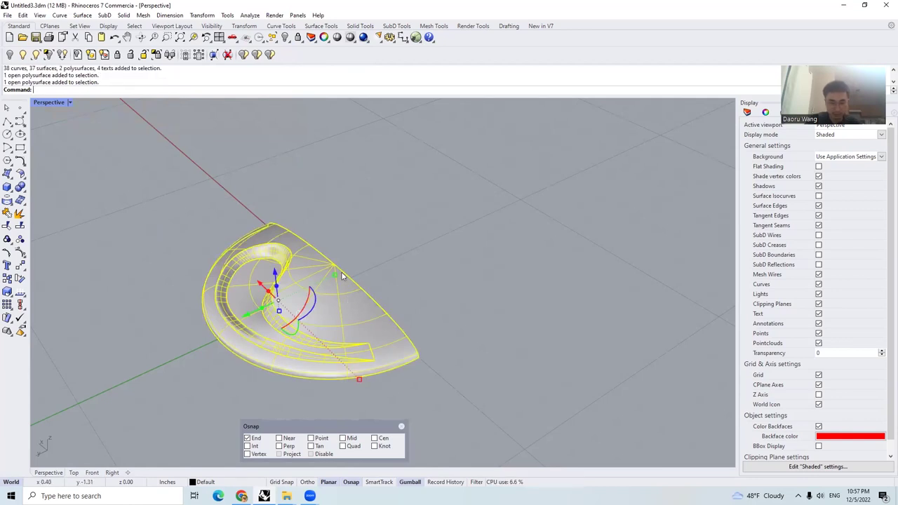
{"action": "left_click_drag", "start_coordinate": [255, 313], "coordinate": [403, 242], "text": "alt"}
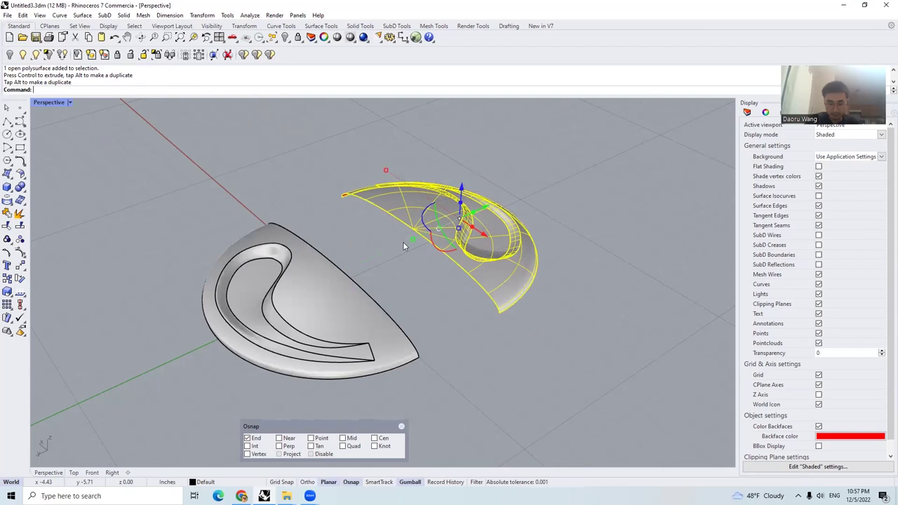
{"action": "scroll", "coordinate": [491, 310], "scroll_direction": "up", "scroll_amount": 2}
{"action": "left_click_drag", "start_coordinate": [491, 312], "coordinate": [387, 378]}
Select both upper halves and create a duplicate of them flipped upside down for the dish's underside
{"action": "left_click", "coordinate": [336, 345], "text": "shift"}
{"action": "scroll", "coordinate": [330, 292], "scroll_direction": "down", "scroll_amount": 2}
{"action": "left_click_drag", "start_coordinate": [258, 295], "coordinate": [338, 184], "text": "alt"}
{"action": "scroll", "coordinate": [518, 225], "scroll_direction": "up", "scroll_amount": 3}
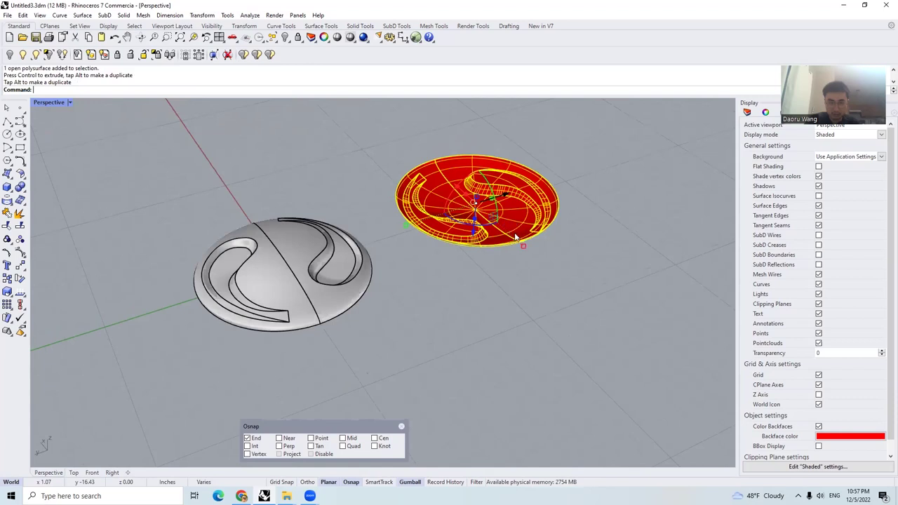
Move the flipped shell from its seam endpoint to the matching seam endpoint on the upper shell's rim
{"action": "type", "text": "M"}
{"action": "key", "text": "Return"}
{"action": "left_click", "coordinate": [538, 259]}
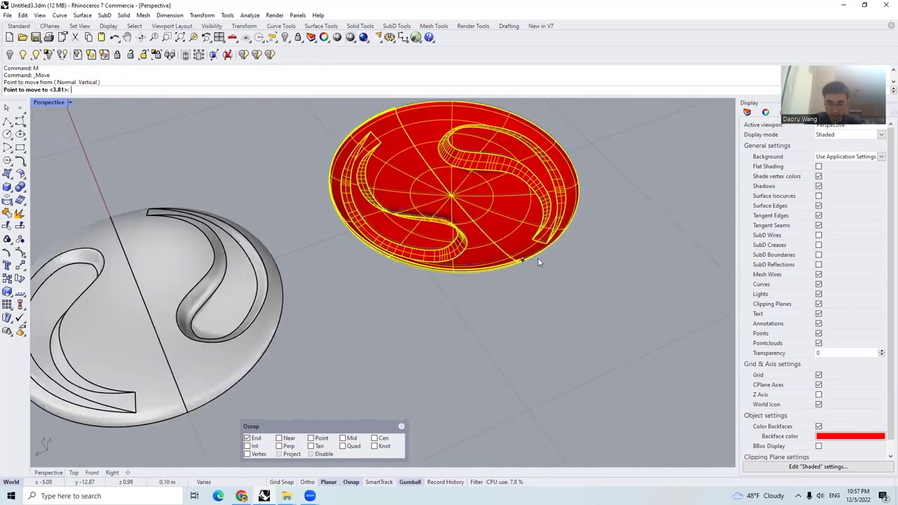
{"action": "left_click", "coordinate": [197, 413]}
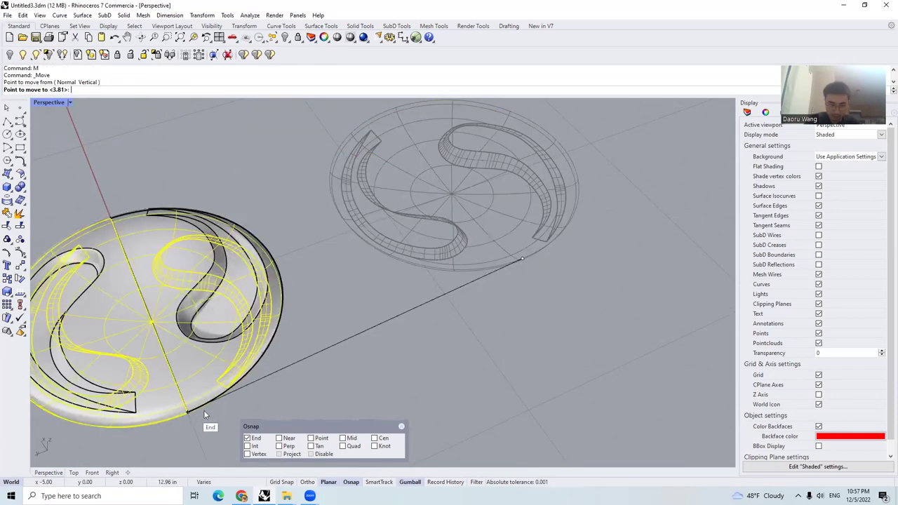
Select all four shell pieces and join them into one closed polysurface
{"action": "scroll", "coordinate": [364, 385], "scroll_direction": "down", "scroll_amount": 5}
{"action": "left_click_drag", "start_coordinate": [365, 386], "coordinate": [140, 276]}
{"action": "left_click", "coordinate": [20, 214]}
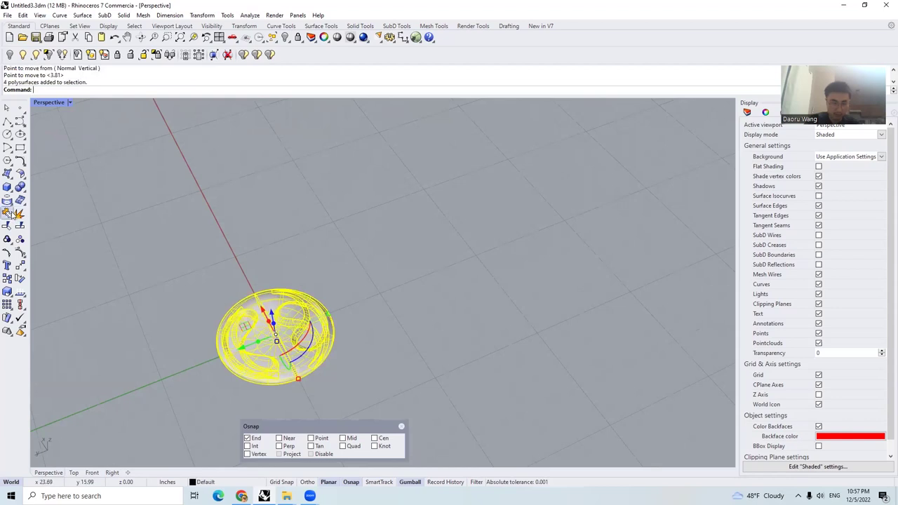
Examine the joined dish and its comma recesses from several sides, switching the Perspective view to Rendered display mode
{"action": "scroll", "coordinate": [396, 257], "scroll_direction": "down", "scroll_amount": 3}
{"action": "right_click_drag", "start_coordinate": [319, 286], "coordinate": [333, 297]}
{"action": "scroll", "coordinate": [333, 297], "scroll_direction": "up", "scroll_amount": 6}
{"action": "scroll", "coordinate": [328, 254], "scroll_direction": "up", "scroll_amount": 6}
{"action": "scroll", "coordinate": [399, 225], "scroll_direction": "down", "scroll_amount": 5}
{"action": "right_click_drag", "start_coordinate": [399, 226], "coordinate": [325, 317]}
{"action": "scroll", "coordinate": [306, 328], "scroll_direction": "up", "scroll_amount": 5}
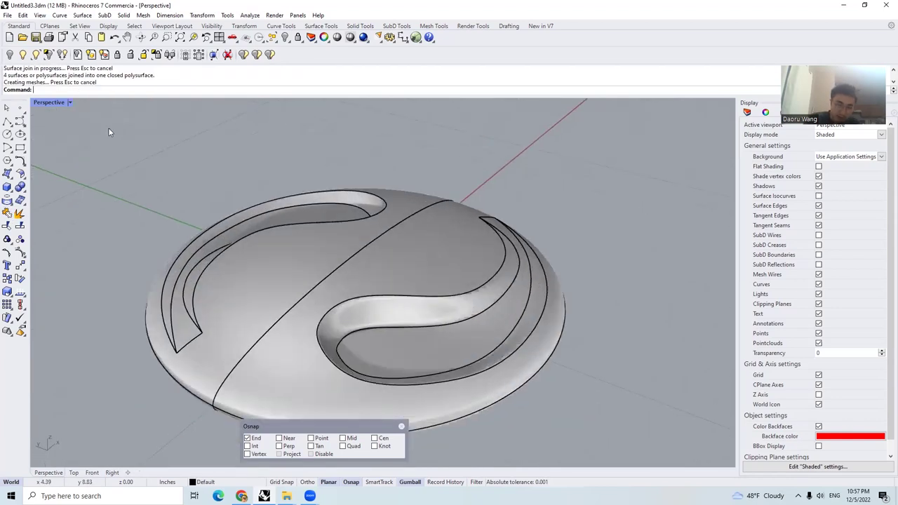
{"action": "left_click", "coordinate": [69, 101]}
{"action": "left_click", "coordinate": [187, 156]}
{"action": "scroll", "coordinate": [409, 283], "scroll_direction": "up", "scroll_amount": 1}
{"action": "scroll", "coordinate": [409, 337], "scroll_direction": "down", "scroll_amount": 2}
{"action": "scroll", "coordinate": [409, 337], "scroll_direction": "up", "scroll_amount": 6}
{"action": "right_click_drag", "start_coordinate": [393, 238], "coordinate": [510, 174]}
{"action": "scroll", "coordinate": [480, 216], "scroll_direction": "down", "scroll_amount": 3}
{"action": "scroll", "coordinate": [510, 174], "scroll_direction": "up", "scroll_amount": 4}
Switch the Perspective view to Ghosted display mode and examine the recesses on both faces through the dish
{"action": "left_click", "coordinate": [71, 102]}
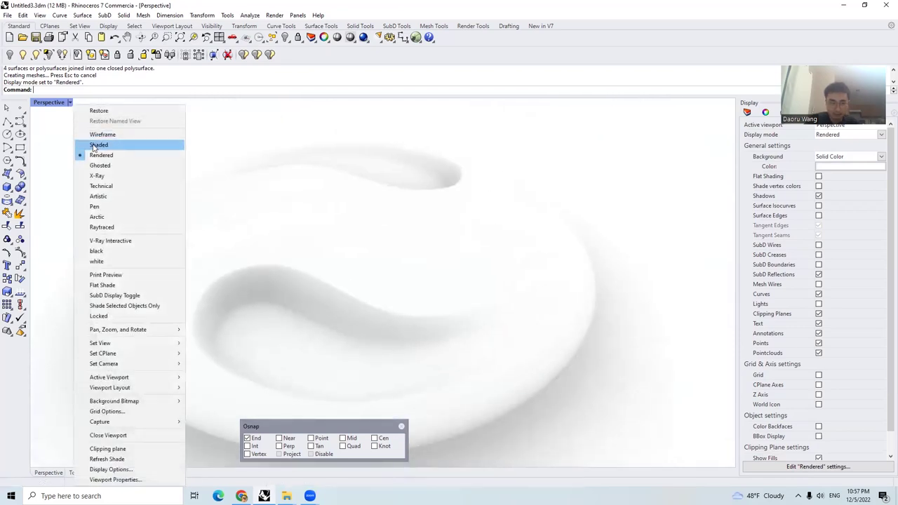
{"action": "left_click", "coordinate": [99, 165]}
{"action": "scroll", "coordinate": [350, 235], "scroll_direction": "down", "scroll_amount": 3}
{"action": "right_click_drag", "start_coordinate": [405, 274], "coordinate": [428, 278]}
{"action": "scroll", "coordinate": [438, 282], "scroll_direction": "up", "scroll_amount": 4}
{"action": "scroll", "coordinate": [484, 279], "scroll_direction": "down", "scroll_amount": 5}
{"action": "right_click_drag", "start_coordinate": [483, 279], "coordinate": [453, 254]}
{"action": "scroll", "coordinate": [453, 255], "scroll_direction": "up", "scroll_amount": 5}
Run Zebra analysis on the closed dish and examine the vertical stripes across the comma blend's edges
{"action": "left_click", "coordinate": [378, 224]}
{"action": "type", "text": "ZE"}
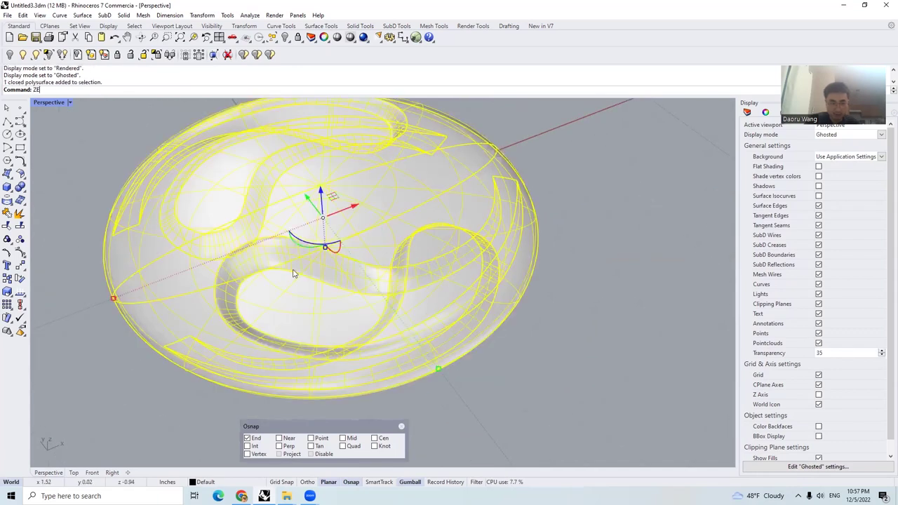
{"action": "key", "text": "Return"}
{"action": "scroll", "coordinate": [232, 275], "scroll_direction": "up", "scroll_amount": 5}
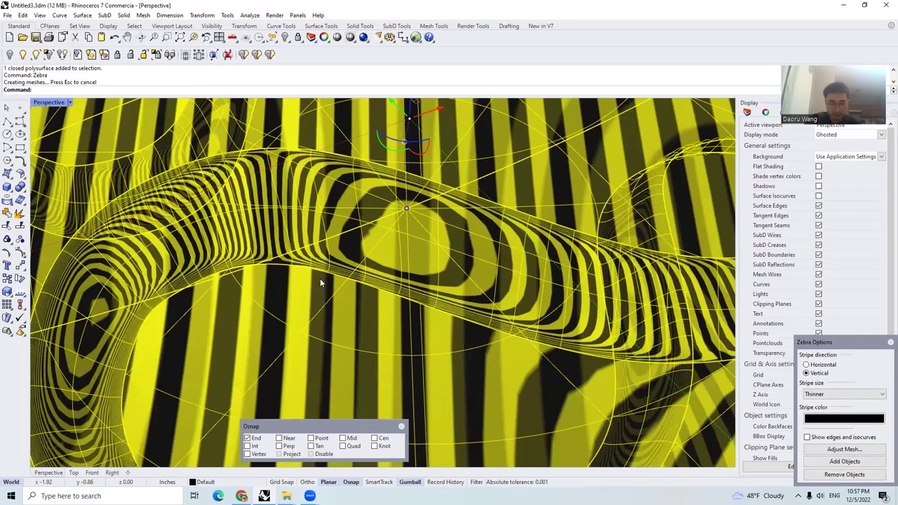
{"action": "key", "text": "Escape"}
{"action": "scroll", "coordinate": [252, 313], "scroll_direction": "up", "scroll_amount": 3}
{"action": "right_click_drag", "start_coordinate": [256, 302], "coordinate": [250, 351], "text": "ctrl"}
{"action": "scroll", "coordinate": [250, 351], "scroll_direction": "down", "scroll_amount": 5}
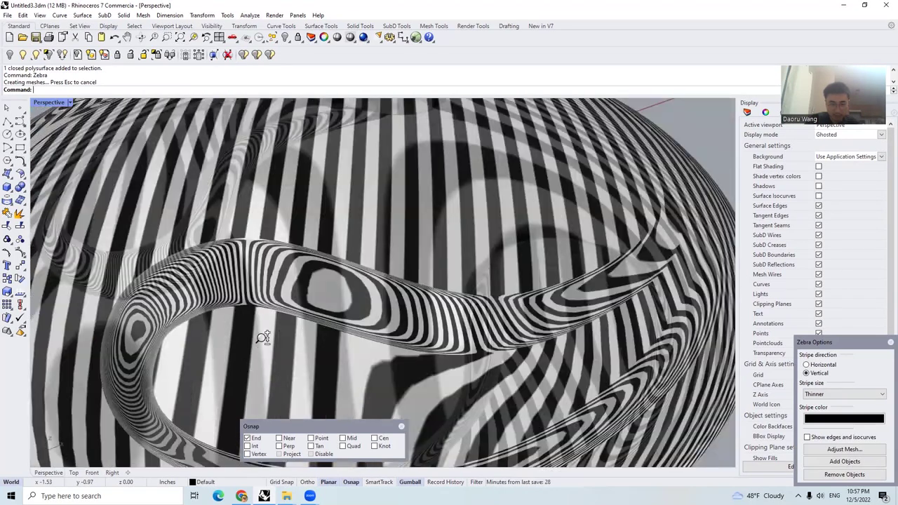
{"action": "scroll", "coordinate": [271, 298], "scroll_direction": "up", "scroll_amount": 4}
{"action": "scroll", "coordinate": [271, 299], "scroll_direction": "down", "scroll_amount": 3}
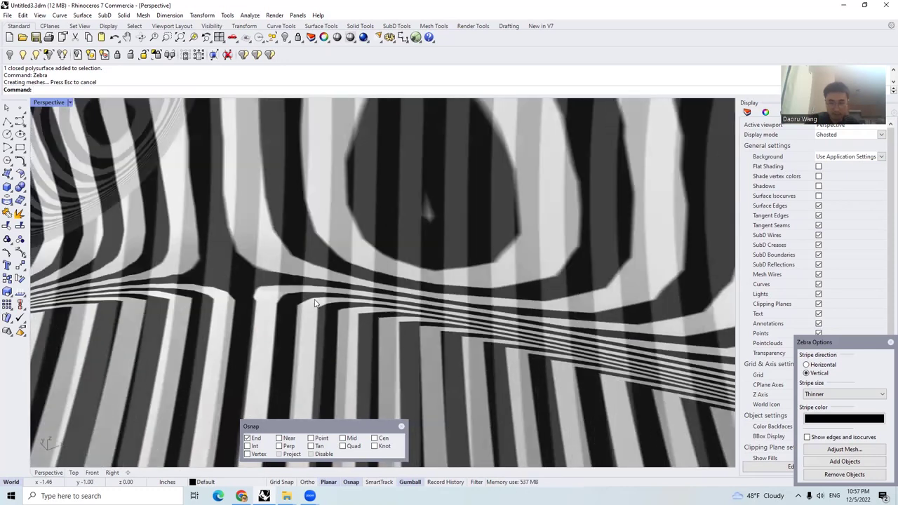
Set the Zebra stripes to horizontal and examine their flow across the comma blend and the surrounding dish
{"action": "left_click", "coordinate": [805, 365]}
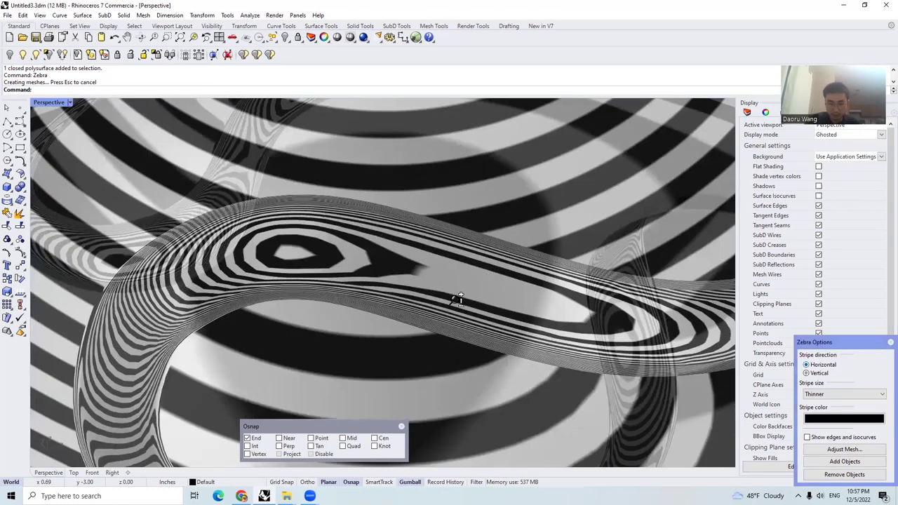
{"action": "right_click_drag", "start_coordinate": [457, 300], "coordinate": [203, 303]}
{"action": "scroll", "coordinate": [217, 257], "scroll_direction": "up", "scroll_amount": 3}
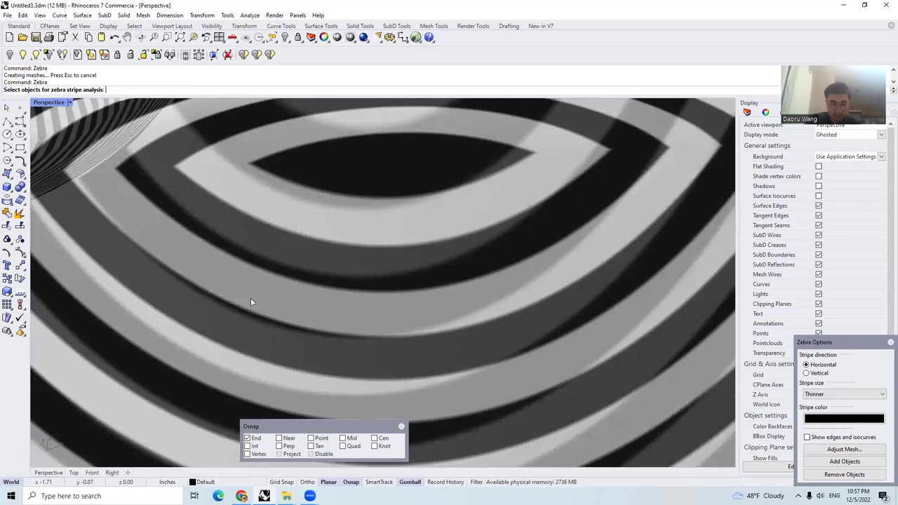
{"action": "scroll", "coordinate": [216, 280], "scroll_direction": "down", "scroll_amount": 1}
{"action": "scroll", "coordinate": [133, 280], "scroll_direction": "up", "scroll_amount": 2}
{"action": "right_click_drag", "start_coordinate": [139, 272], "coordinate": [144, 288]}
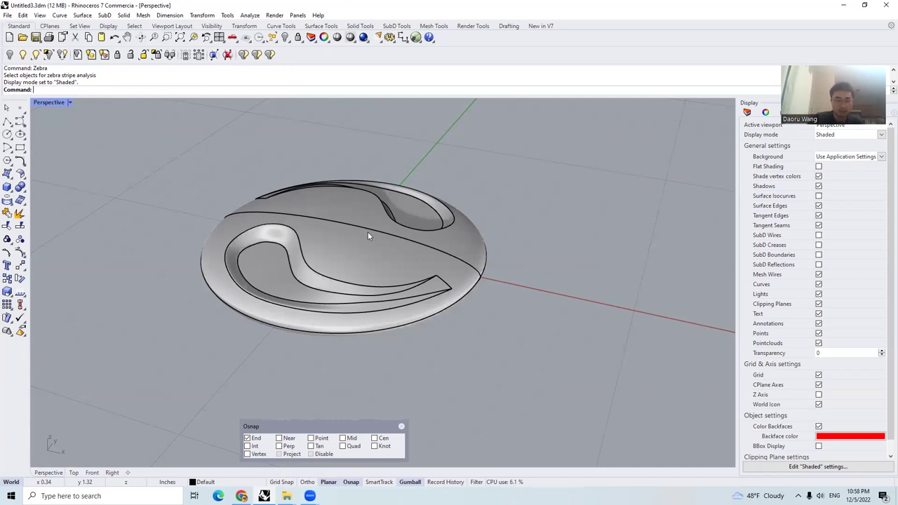
Examine the dish and its comma recesses in Shaded mode from a low angle, and open the choice of display modes
{"action": "scroll", "coordinate": [393, 236], "scroll_direction": "up", "scroll_amount": 5}
{"action": "scroll", "coordinate": [414, 246], "scroll_direction": "down", "scroll_amount": 5}
{"action": "scroll", "coordinate": [425, 255], "scroll_direction": "up", "scroll_amount": 2}
{"action": "right_click_drag", "start_coordinate": [421, 250], "coordinate": [433, 244]}
{"action": "scroll", "coordinate": [424, 255], "scroll_direction": "up", "scroll_amount": 2}
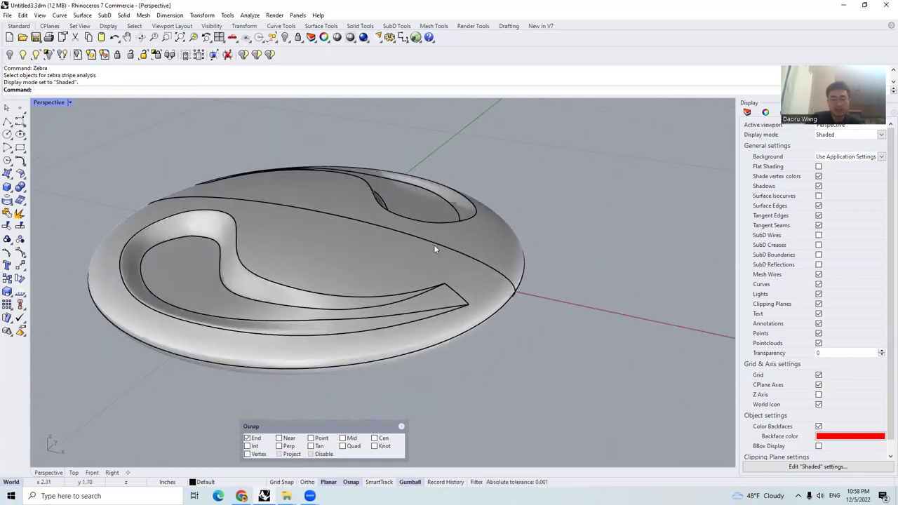
{"action": "left_click", "coordinate": [69, 103]}
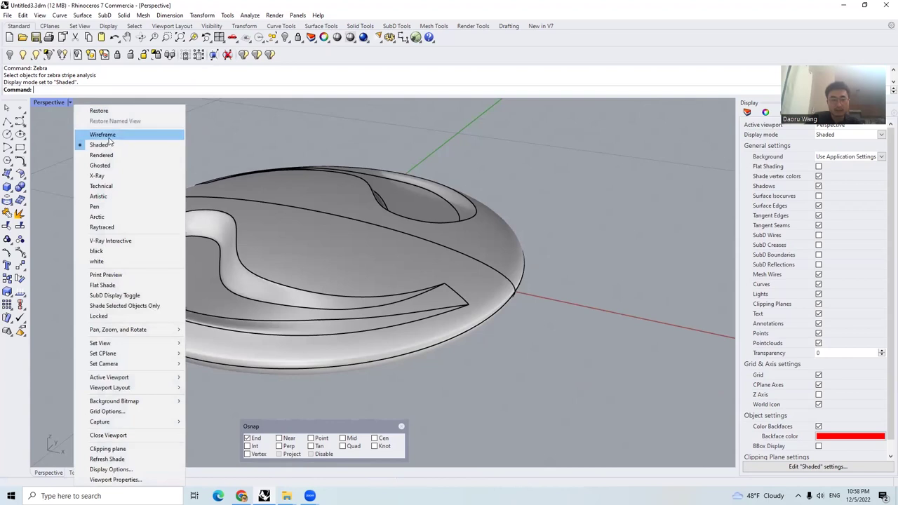